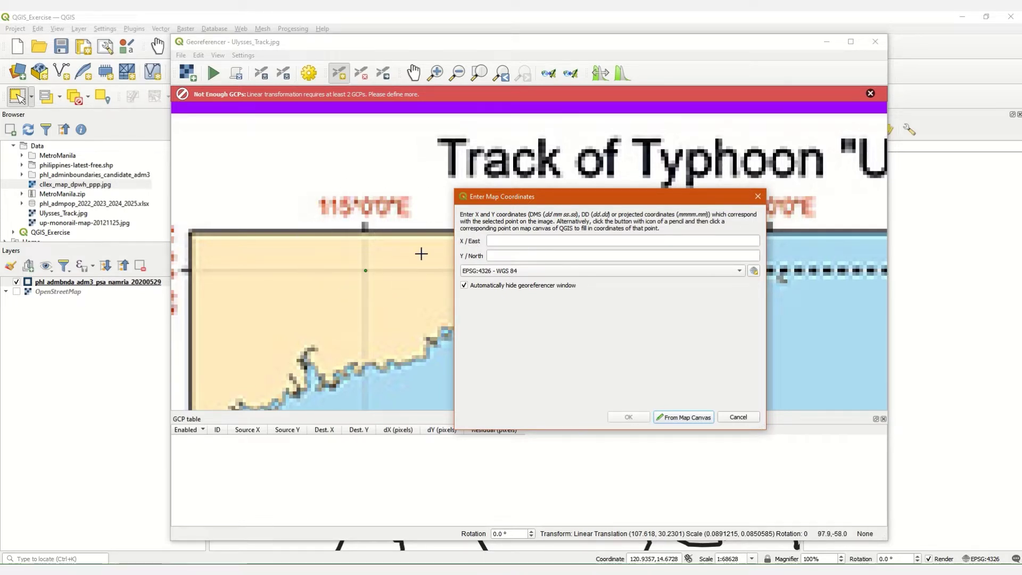
# Assign map coordinates X 115 and Y 25 in EPSG:4326 to the pending first control point
pyautogui.click(488, 240)
pyautogui.write('115')
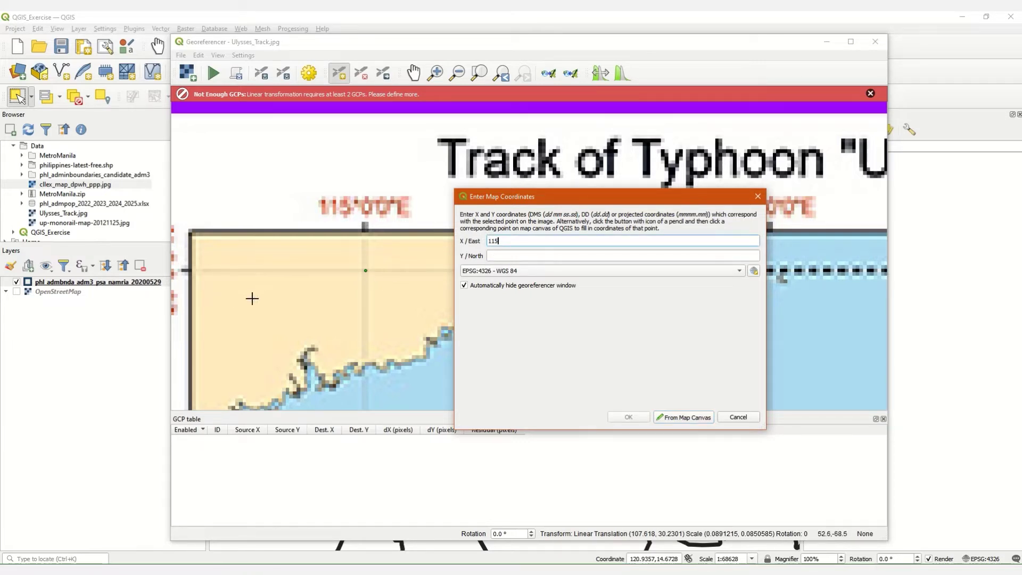
pyautogui.press('Tab')
pyautogui.write('25')
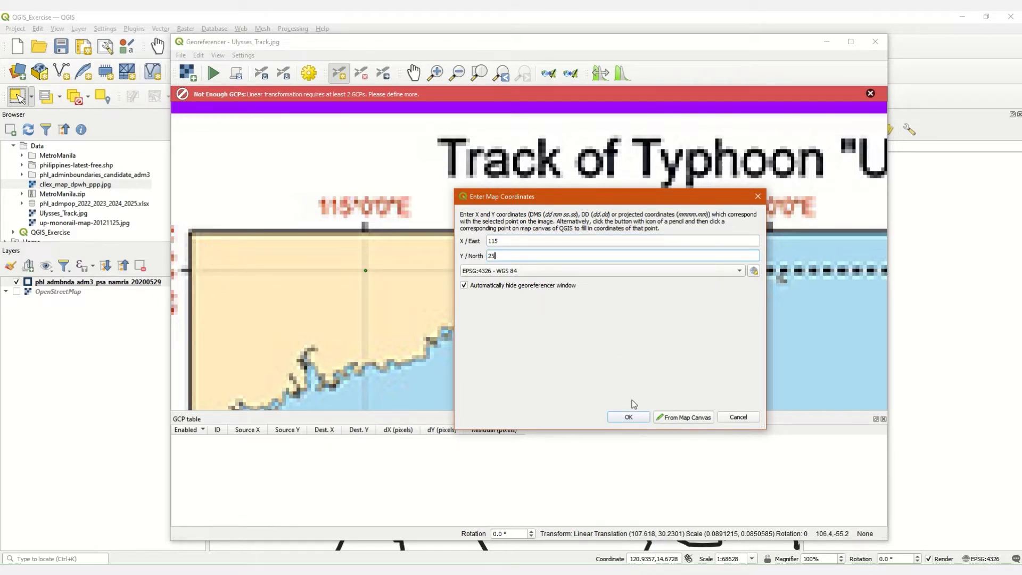
pyautogui.click(628, 418)
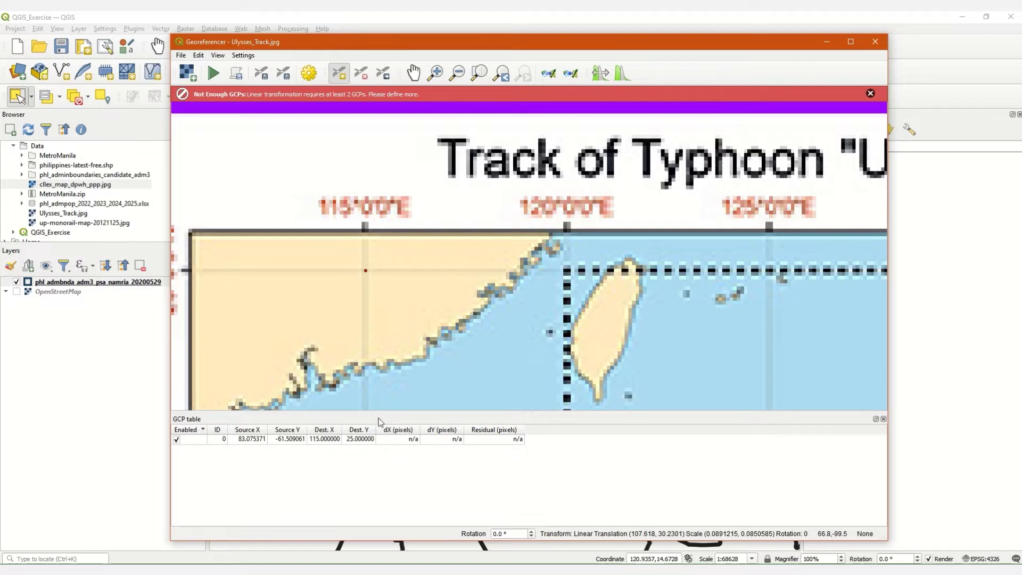
# Place a second control point where the 115°E and 5°N gridlines cross on the typhoon track map
pyautogui.scroll(-1, 348, 362)
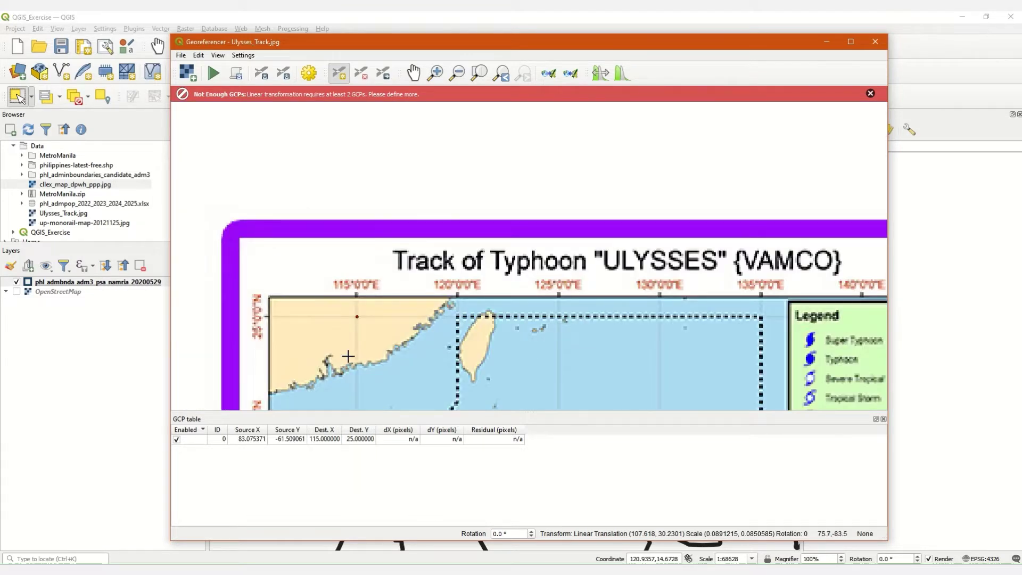
pyautogui.moveTo(348, 356); pyautogui.dragTo(376, 162)
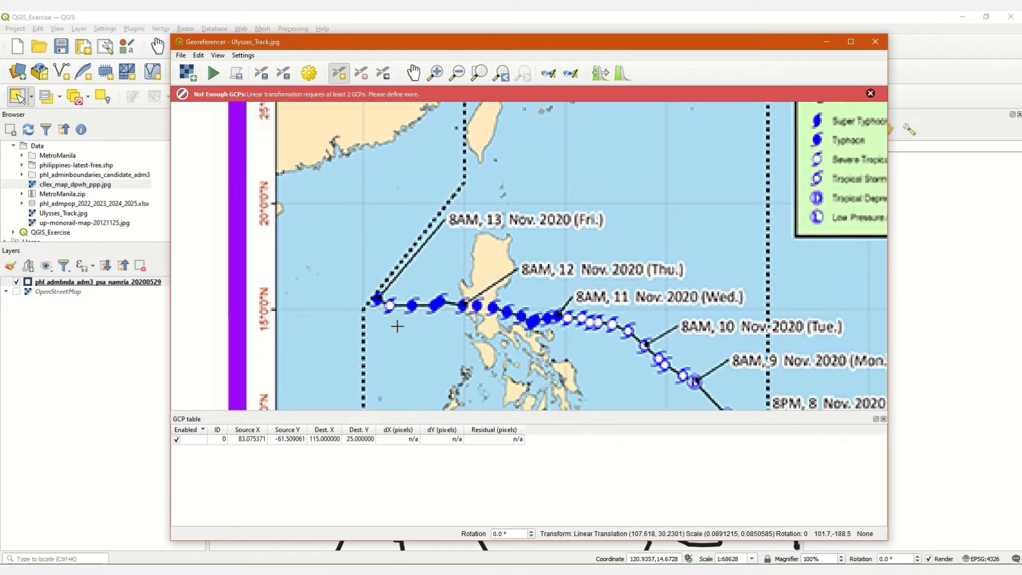
pyautogui.moveTo(397, 326); pyautogui.dragTo(401, 191)
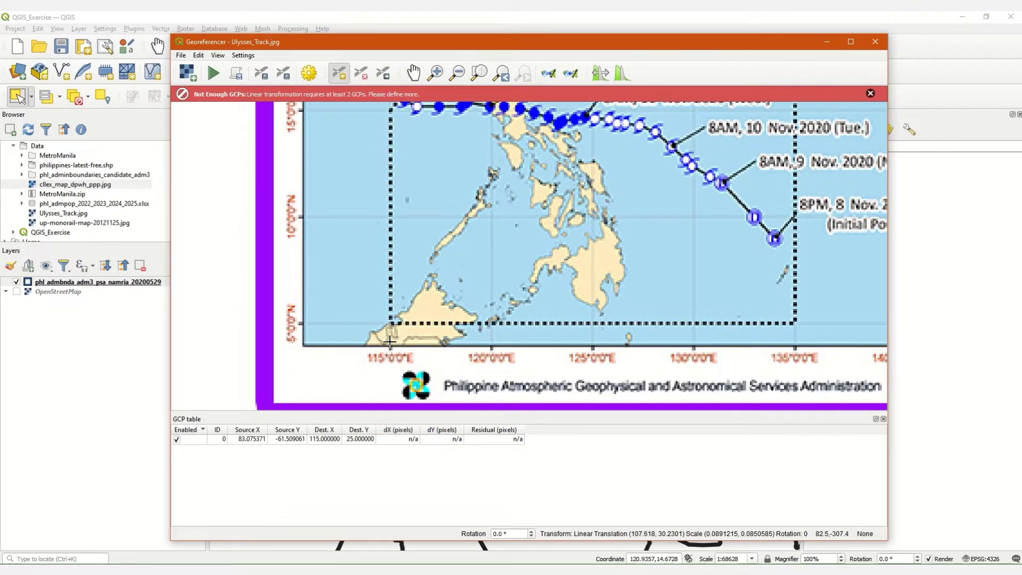
pyautogui.scroll(1, 390, 340)
pyautogui.scroll(-1, 319, 314)
pyautogui.scroll(1, 331, 316)
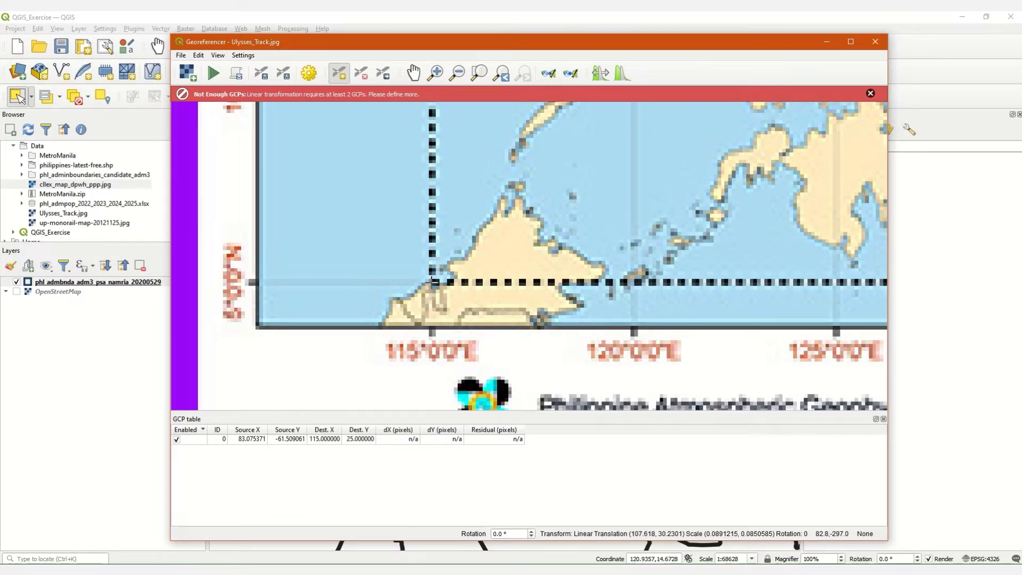
pyautogui.click(432, 282)
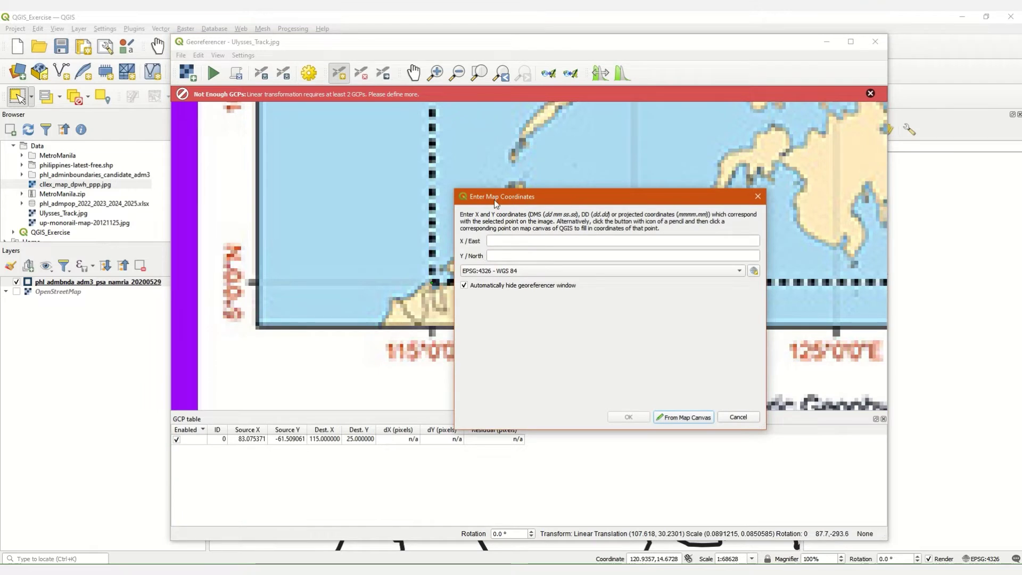
# Assign map coordinates X 115 and Y 5 to the second control point
pyautogui.moveTo(502, 195); pyautogui.dragTo(579, 181)
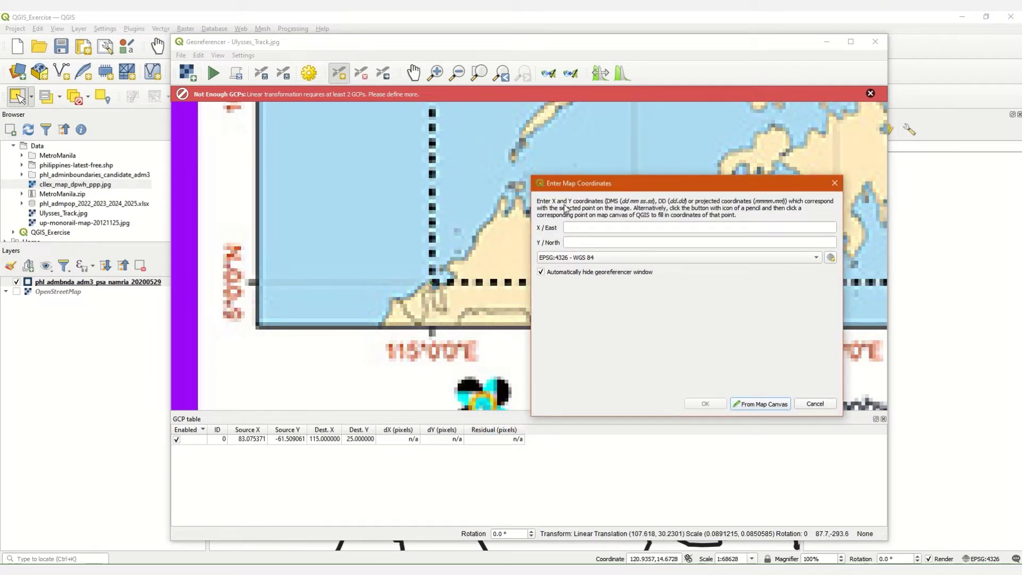
pyautogui.click(580, 226)
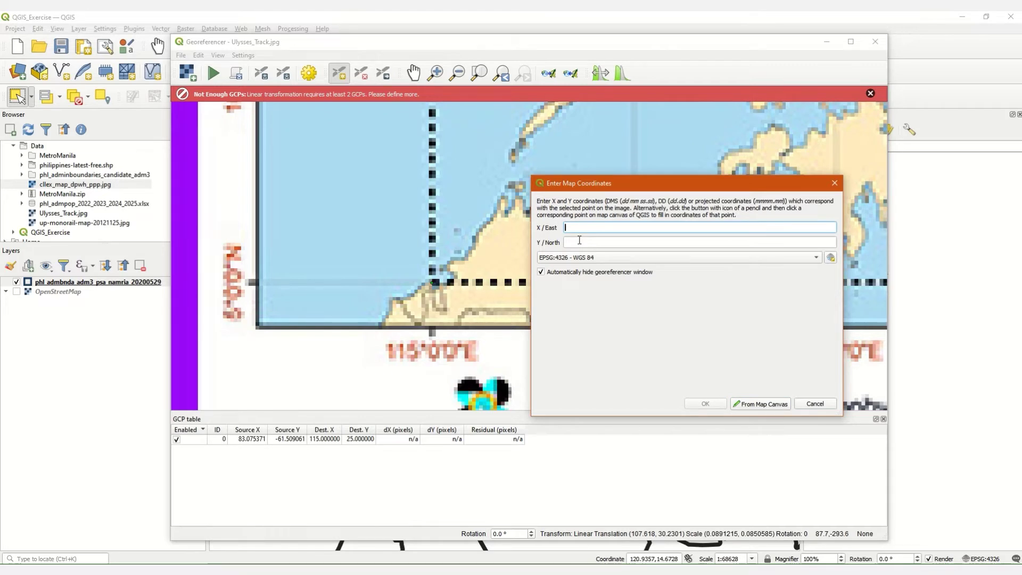
pyautogui.write('115')
pyautogui.click(579, 241)
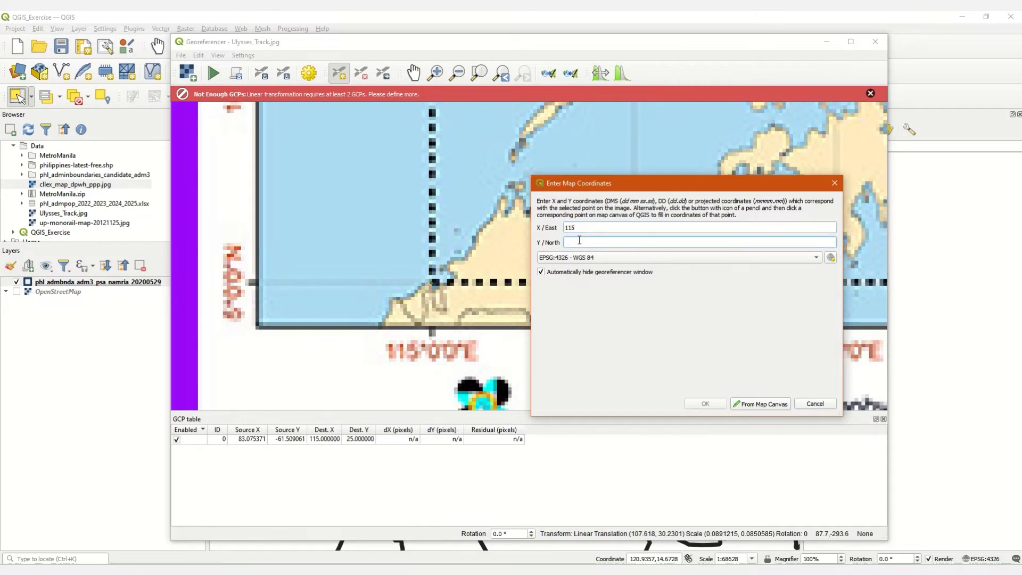
pyautogui.write('5')
pyautogui.click(703, 403)
# Place a third control point where the 140°E and 5°N gridlines cross
pyautogui.scroll(-1, 593, 229)
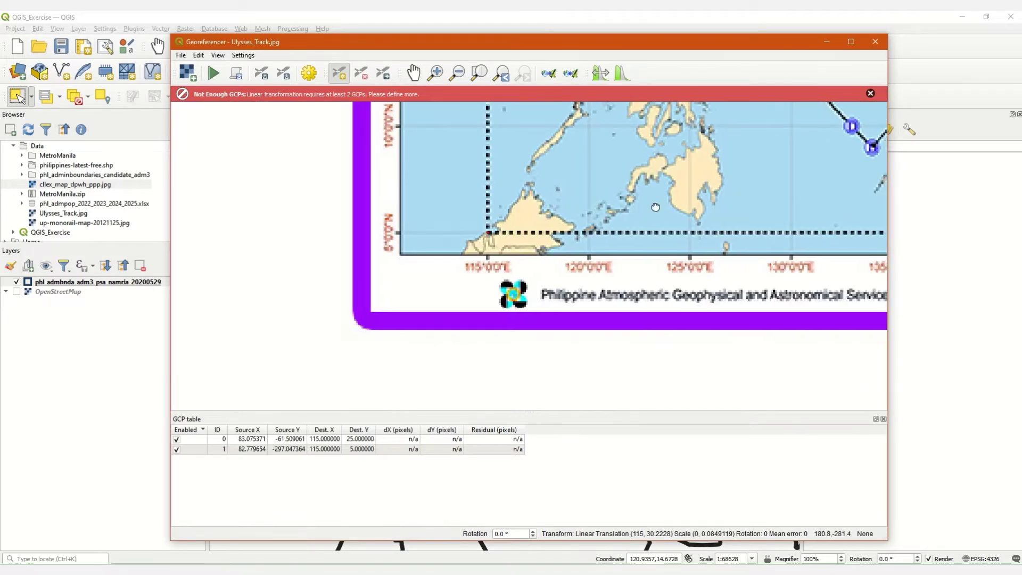
pyautogui.moveTo(655, 207); pyautogui.dragTo(336, 253)
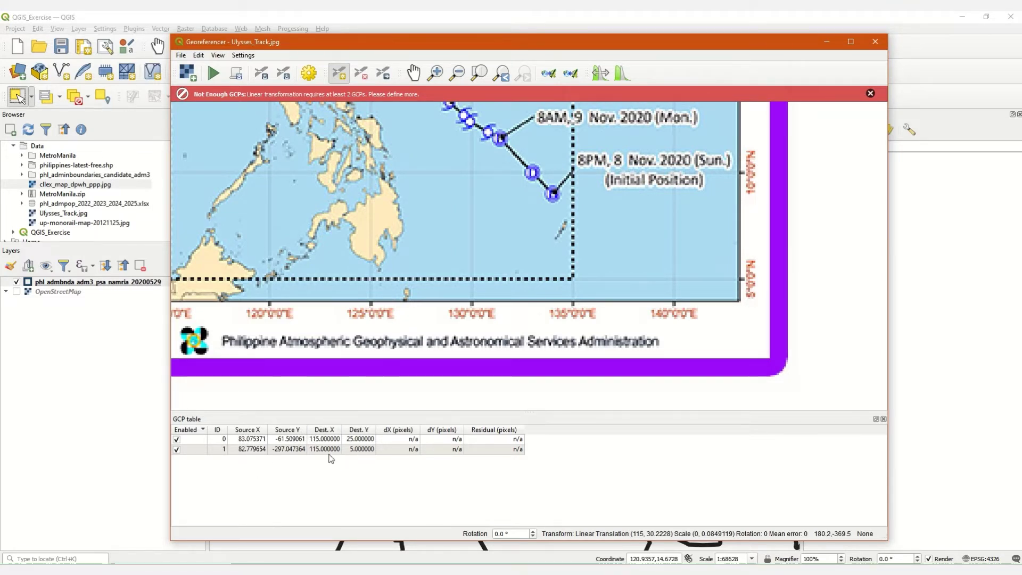
pyautogui.moveTo(628, 238); pyautogui.dragTo(524, 294)
pyautogui.scroll(5, 524, 293)
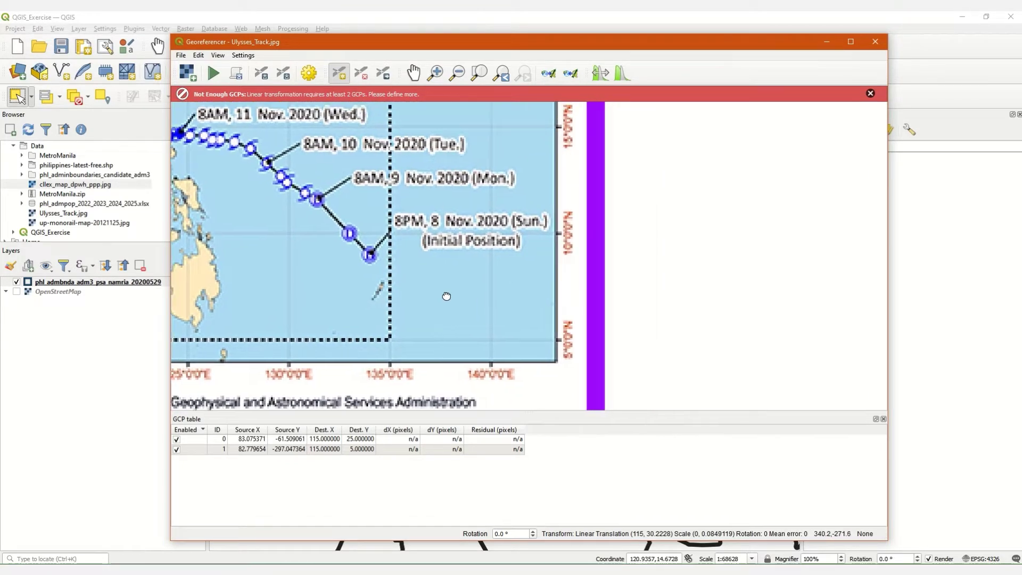
pyautogui.moveTo(480, 357); pyautogui.dragTo(296, 318)
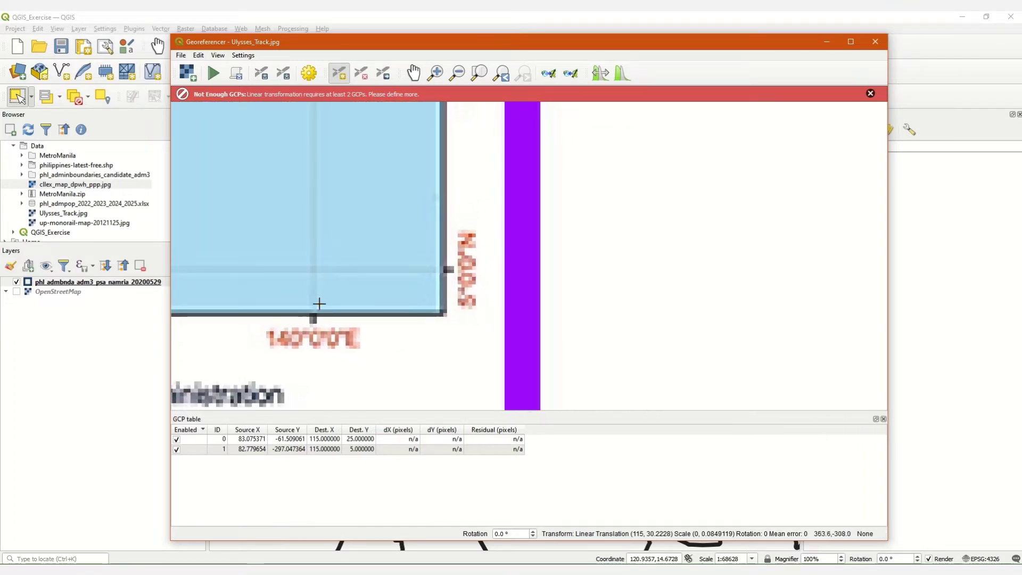
pyautogui.click(312, 270)
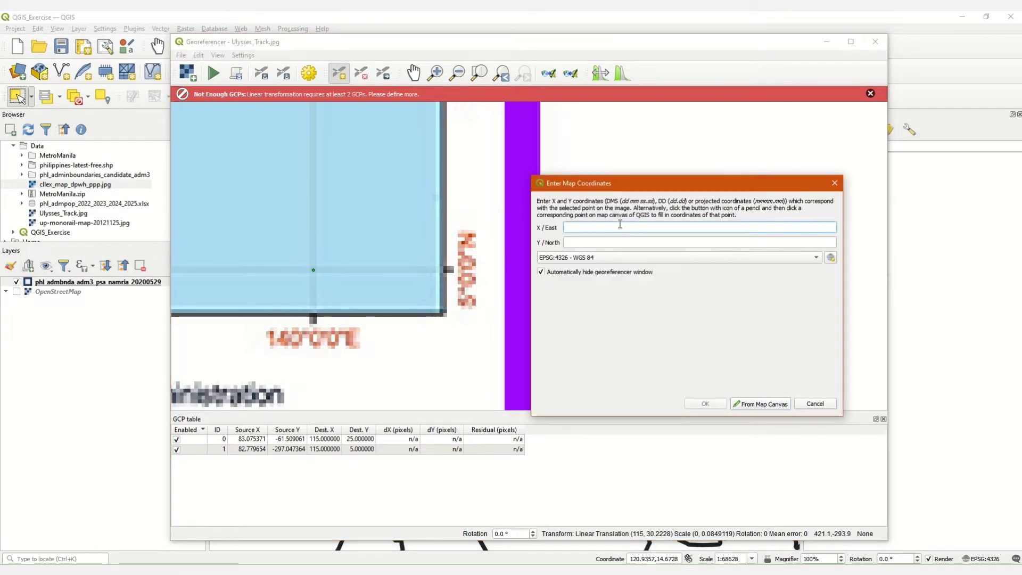
# Assign map coordinates X 140 and Y 5 to the third control point
pyautogui.write('14')
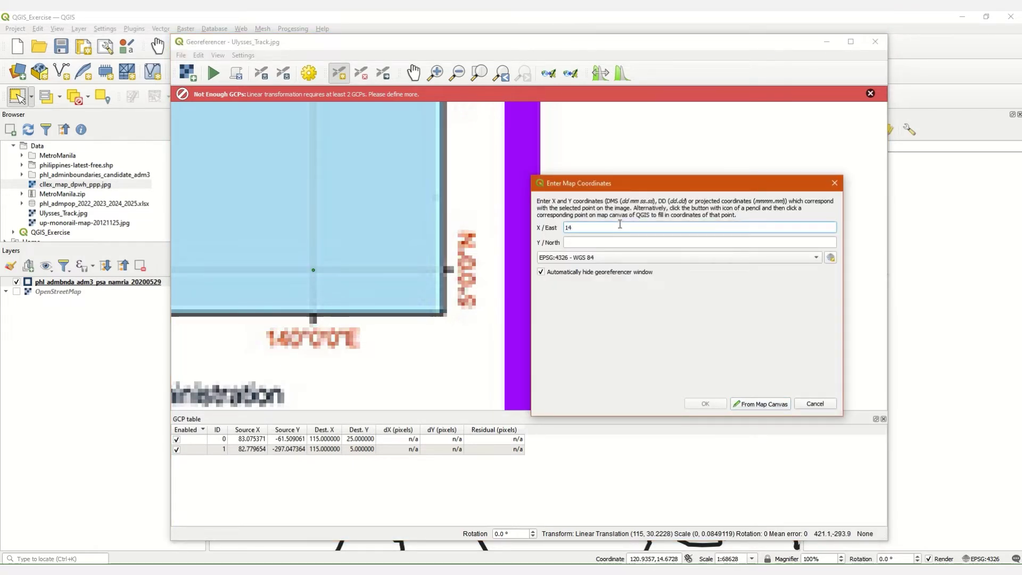
pyautogui.write('0')
pyautogui.press('Tab')
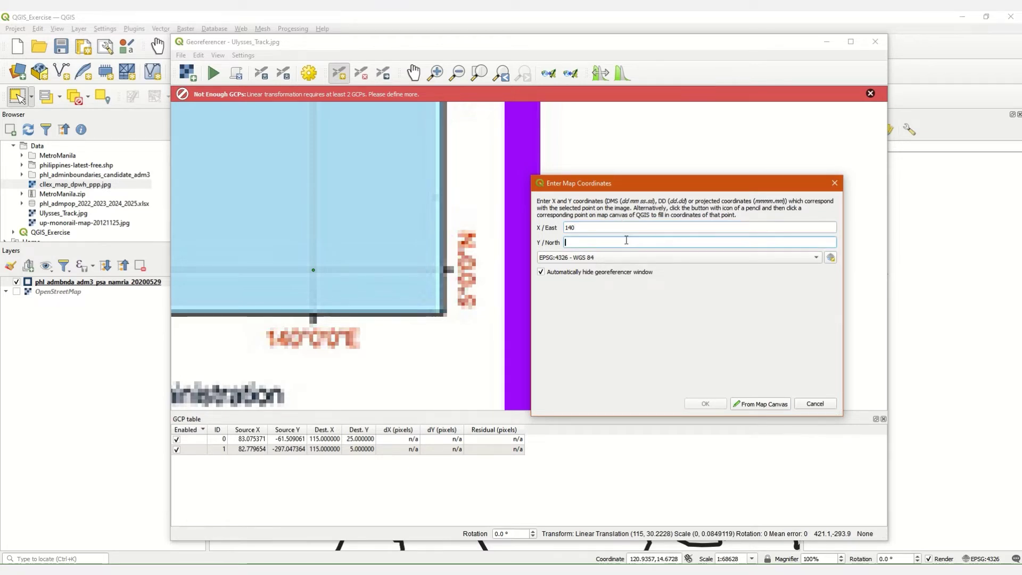
pyautogui.write('5')
pyautogui.click(704, 404)
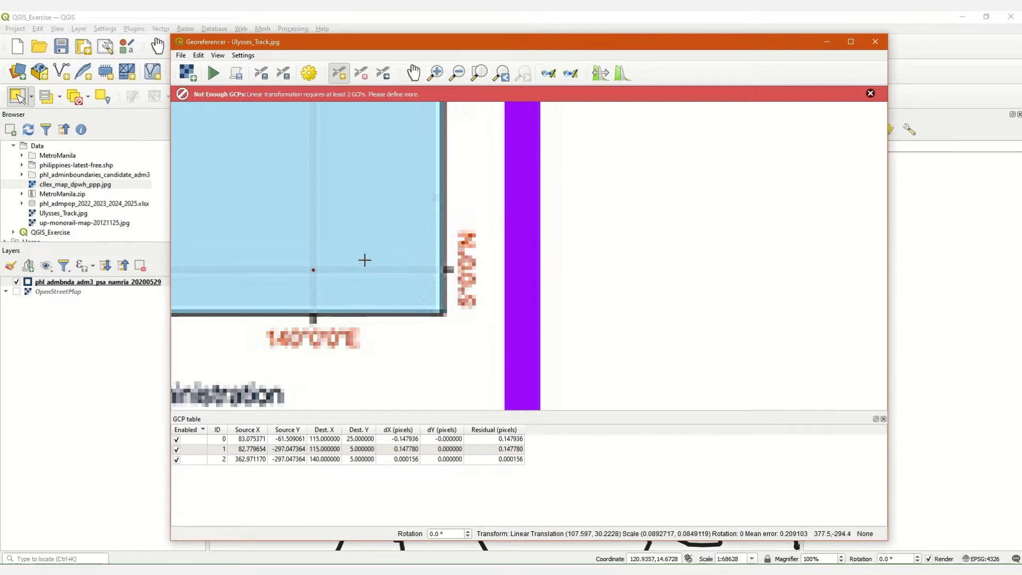
# Place a fourth control point at the dotted boundary's corner where the 135°E and 25°N gridlines cross
pyautogui.scroll(-1, 358, 256)
pyautogui.scroll(-1, 359, 256)
pyautogui.scroll(-1, 358, 253)
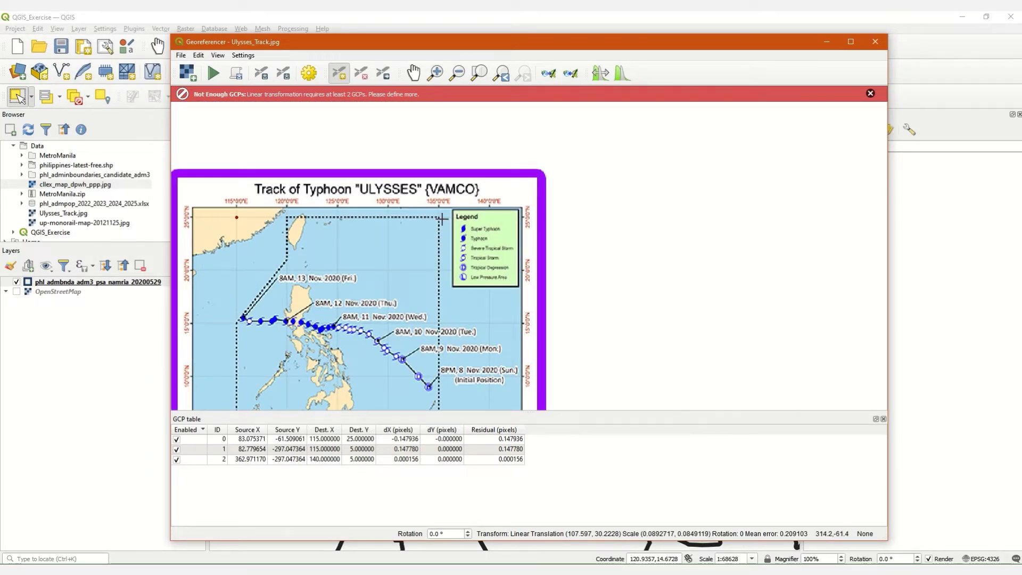
pyautogui.scroll(1, 458, 247)
pyautogui.moveTo(425, 243); pyautogui.dragTo(504, 302)
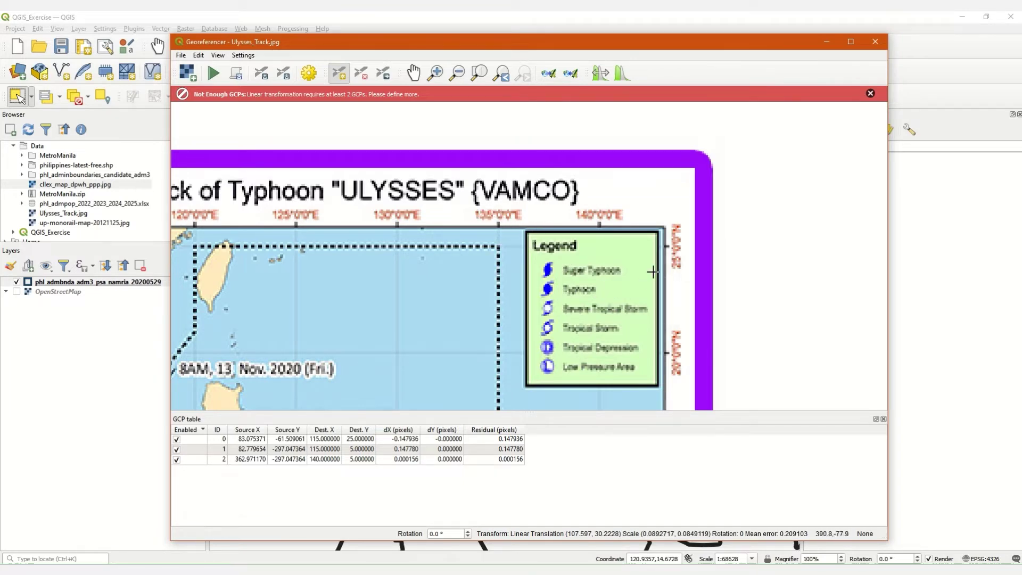
pyautogui.scroll(2, 496, 257)
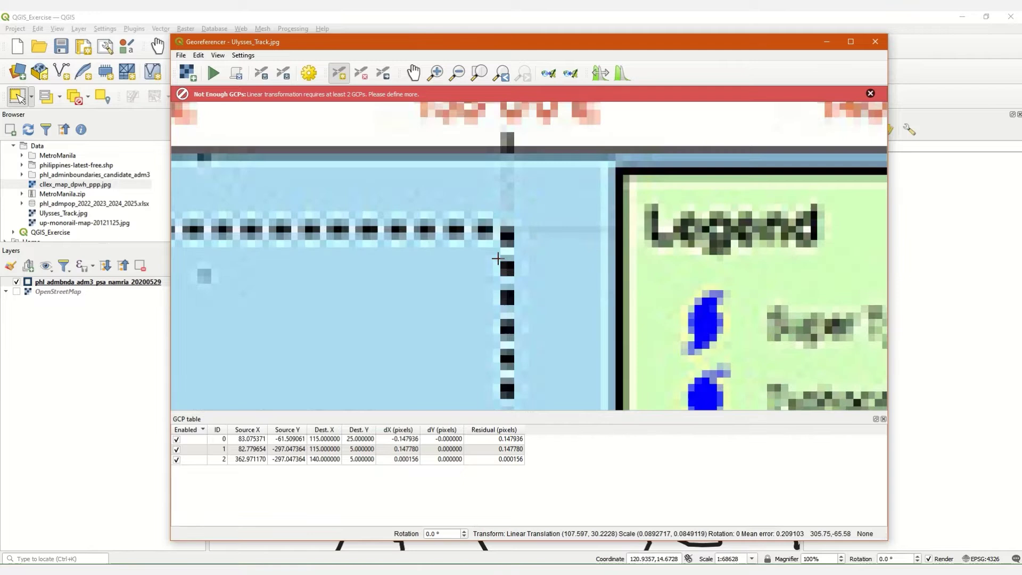
pyautogui.click(507, 229)
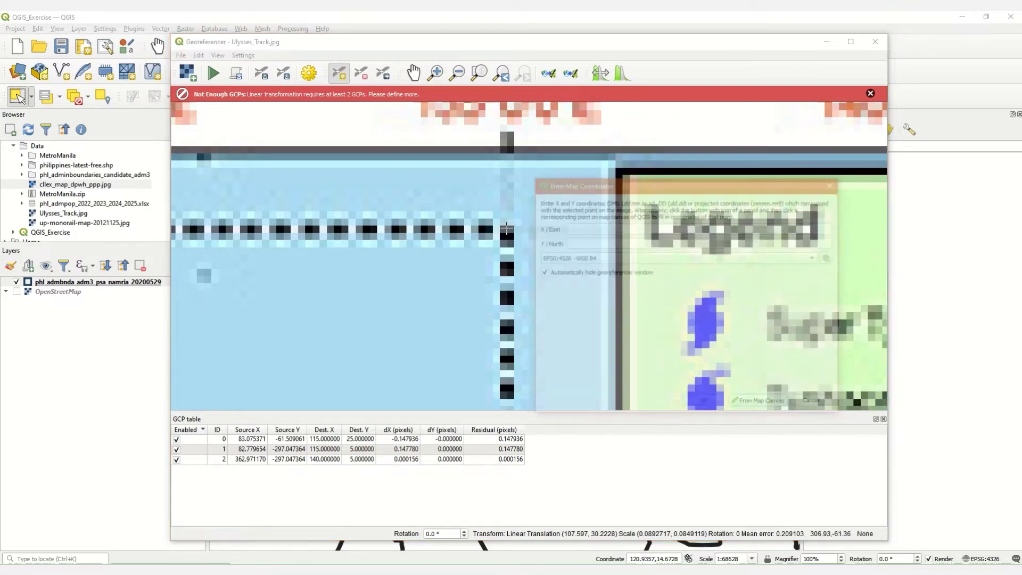
# Assign map coordinates X 135 and Y 25 to the fourth control point, checking its gridline labels
pyautogui.scroll(-1, 469, 238)
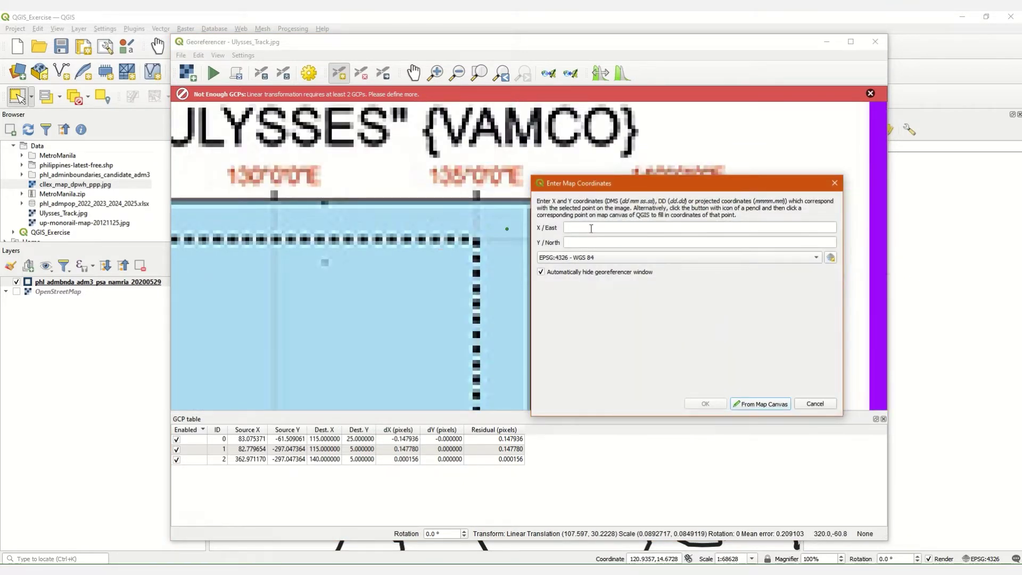
pyautogui.moveTo(612, 183); pyautogui.dragTo(790, 184)
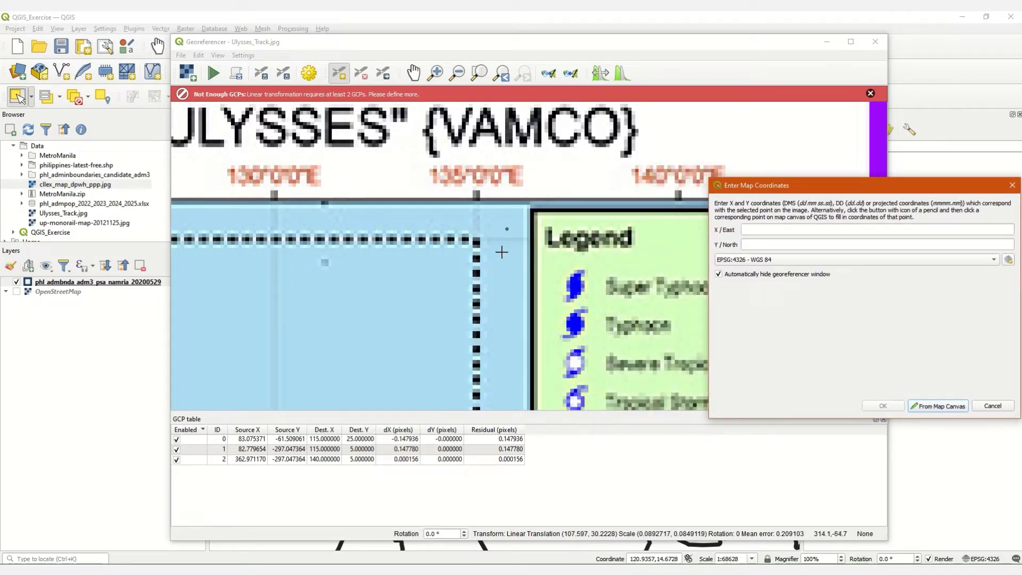
pyautogui.scroll(-1, 489, 260)
pyautogui.scroll(1, 477, 269)
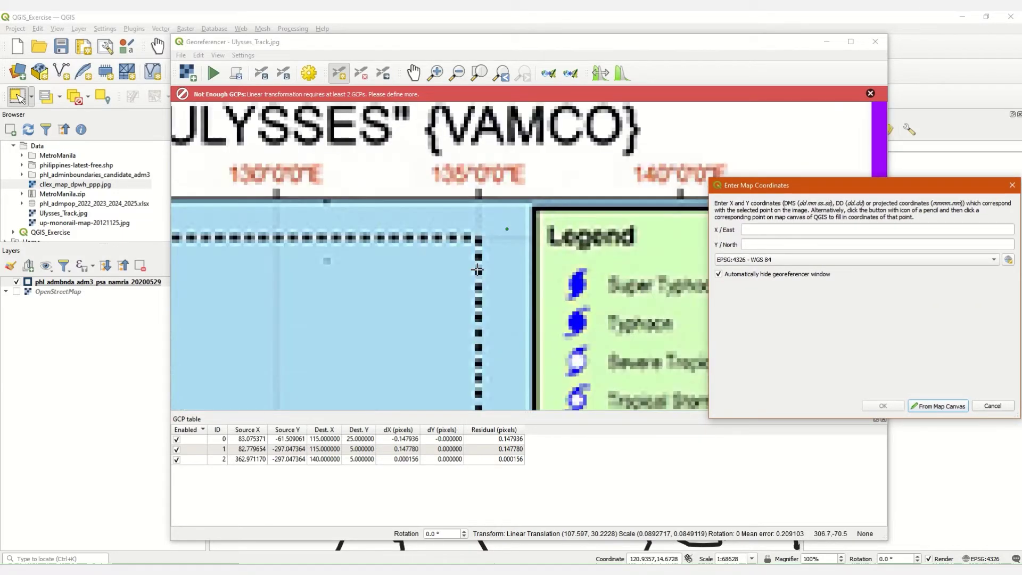
pyautogui.scroll(-1, 487, 243)
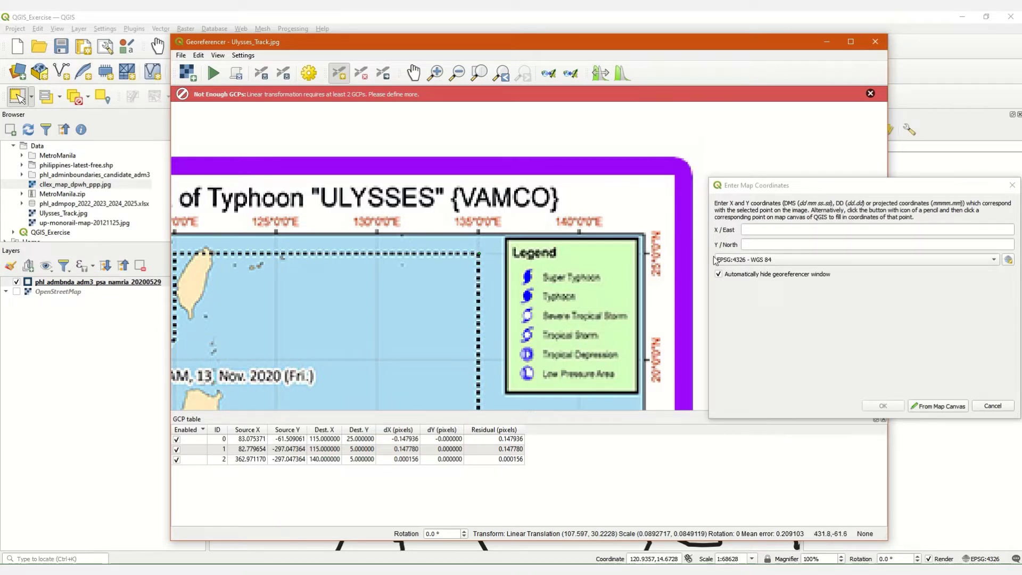
pyautogui.scroll(1, 480, 258)
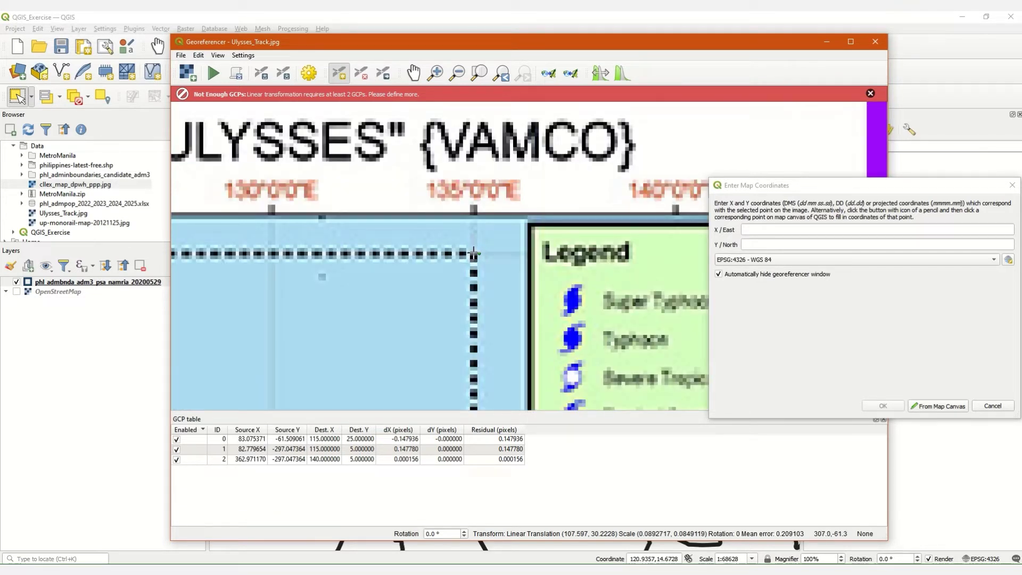
pyautogui.moveTo(737, 183); pyautogui.dragTo(697, 268)
pyautogui.click(706, 315)
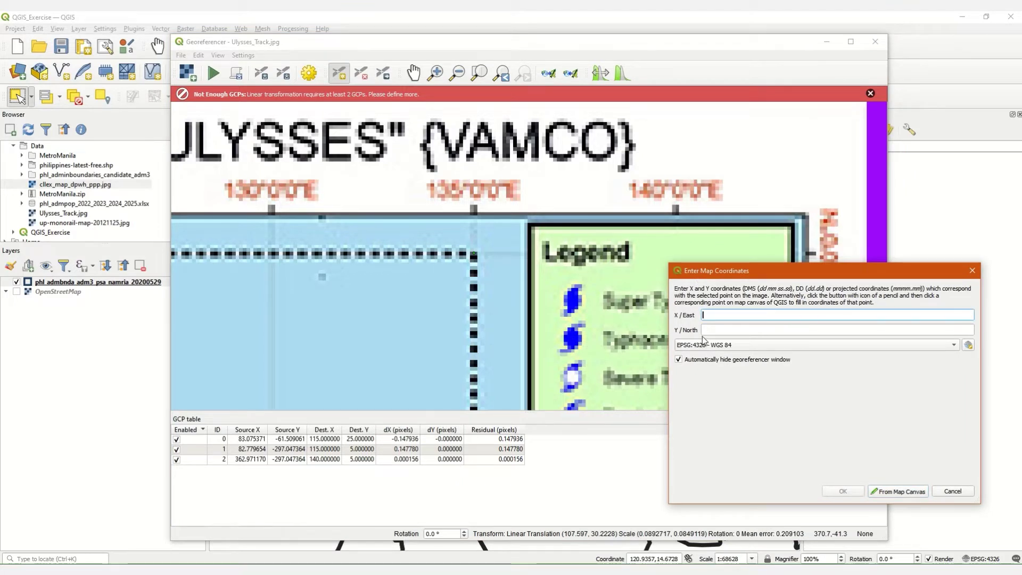
pyautogui.write('135')
pyautogui.press('Tab')
pyautogui.moveTo(741, 272); pyautogui.dragTo(624, 332)
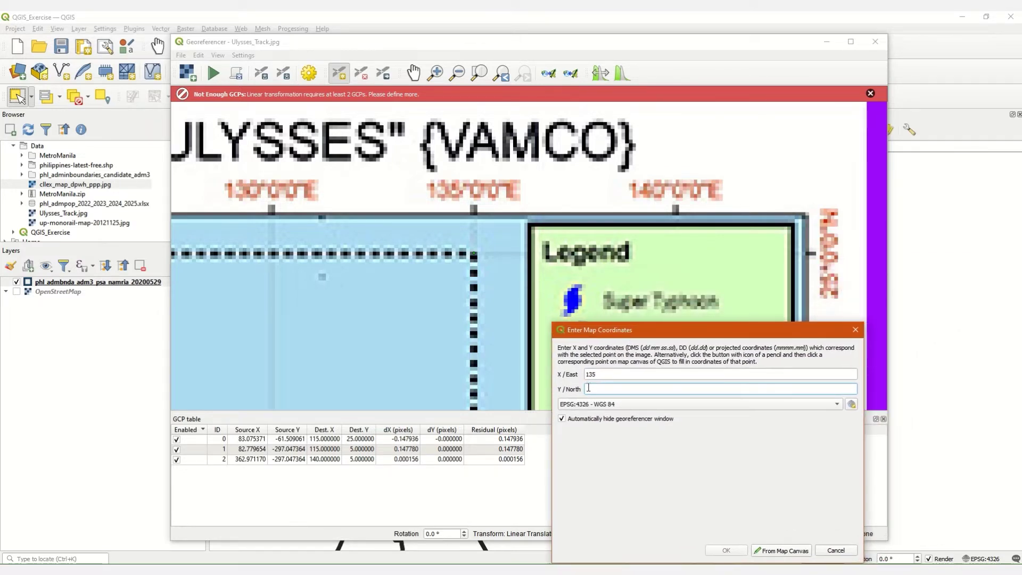
pyautogui.write('7')
pyautogui.click(723, 551)
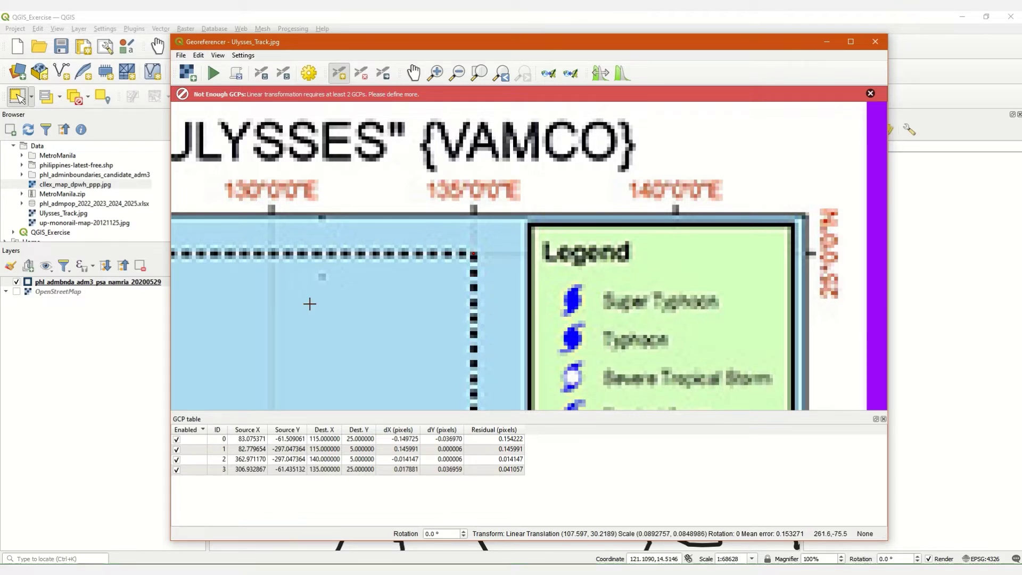
# Run the georeferencing of Ulysses_Track.jpg with the four control points and return to the main project window
pyautogui.click(213, 76)
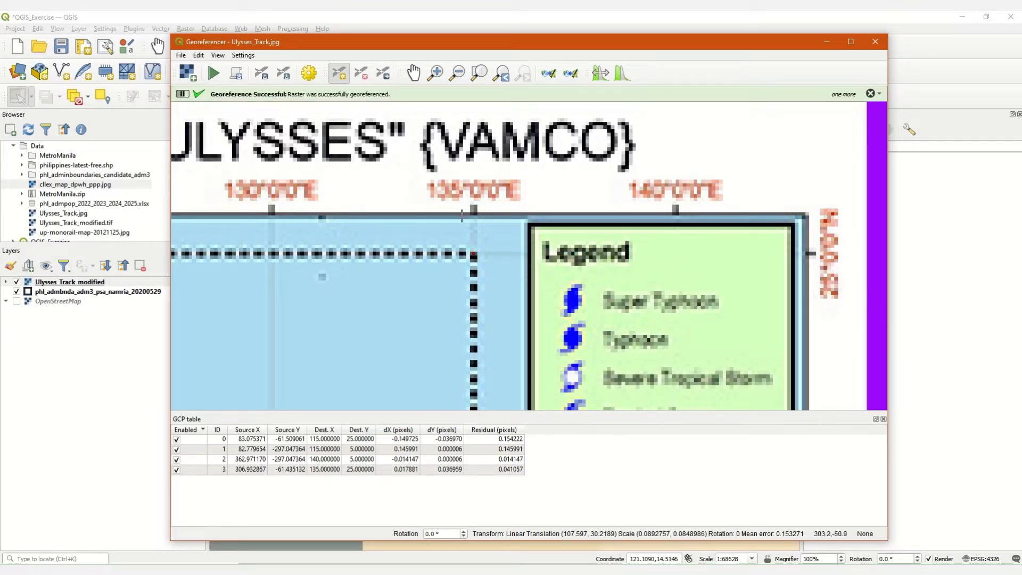
pyautogui.scroll(-2, 462, 215)
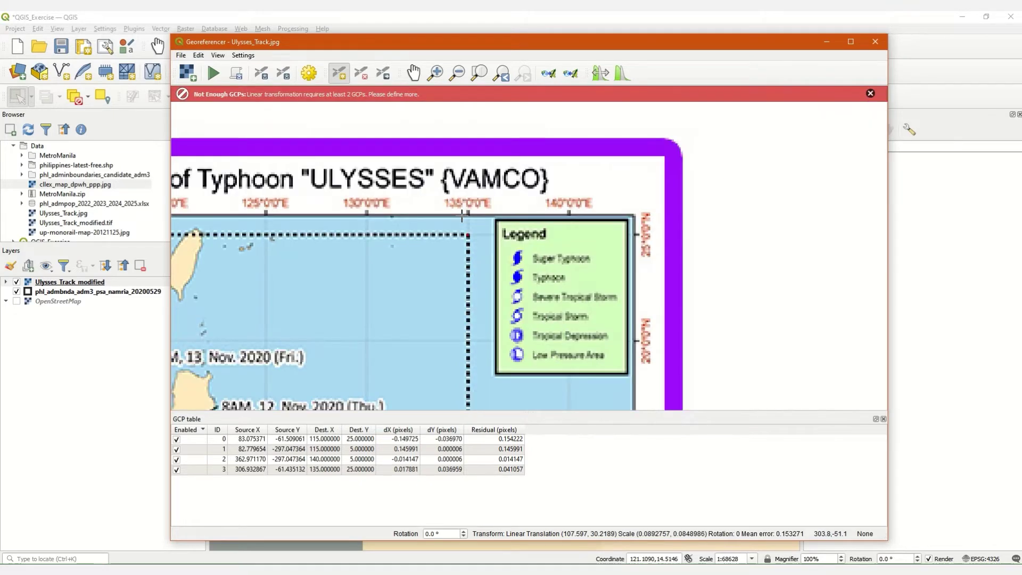
pyautogui.scroll(-1, 461, 215)
pyautogui.scroll(1, 402, 271)
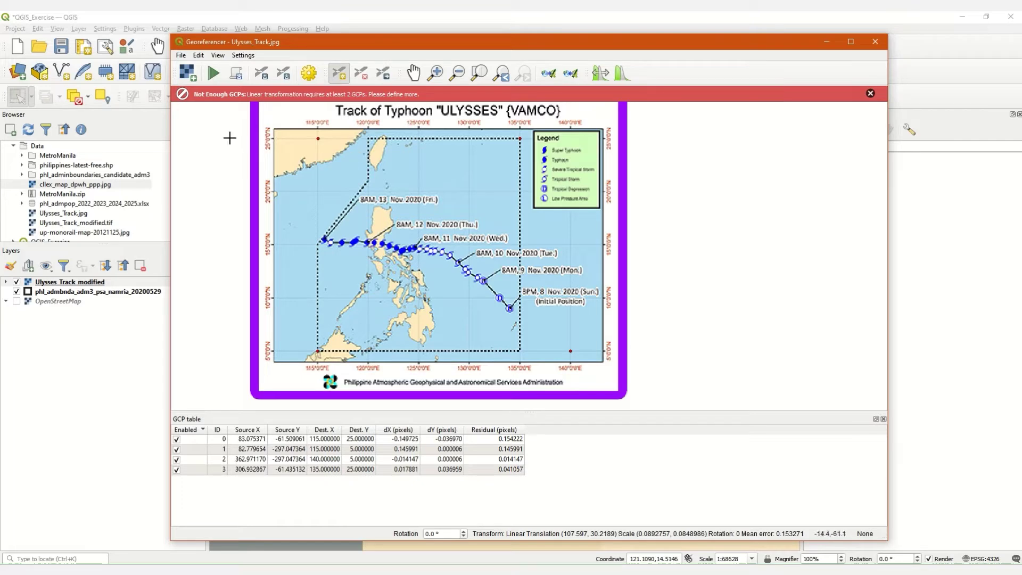
pyautogui.click(147, 16)
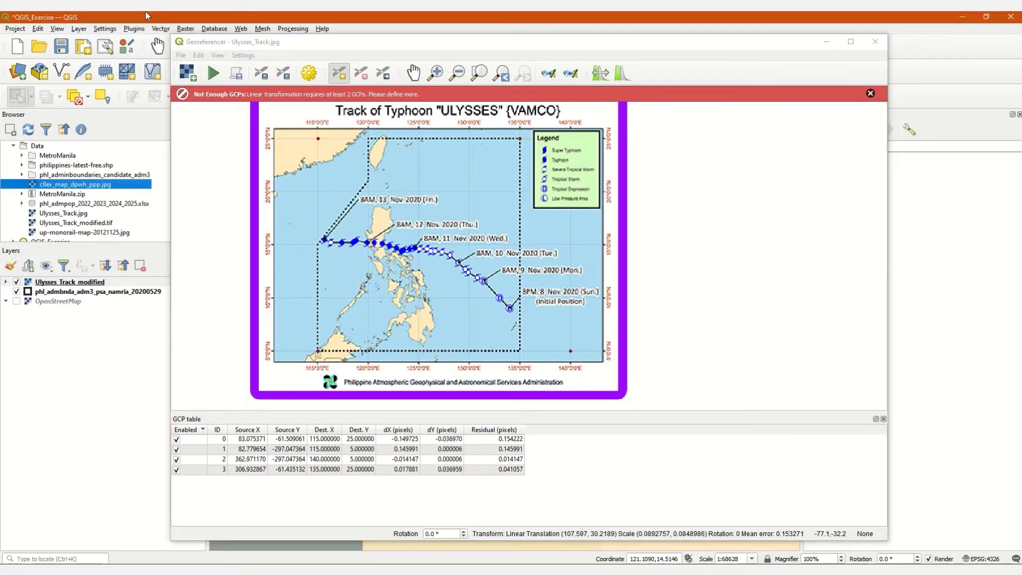
# Close the Georeferencer and fit the map view to the Ulysses_Track_modified layer
pyautogui.click(875, 42)
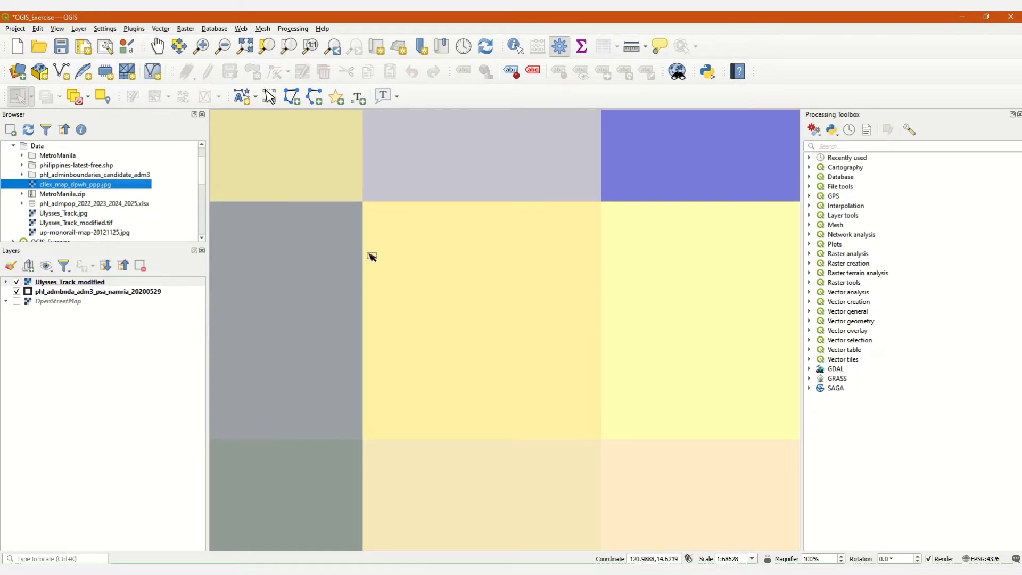
pyautogui.scroll(-5, 369, 255)
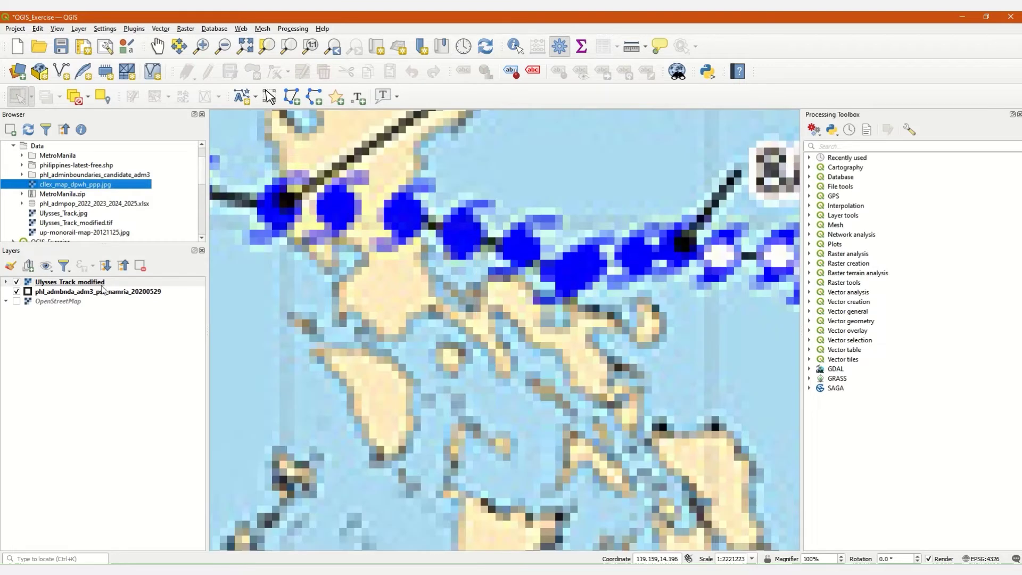
pyautogui.rightClick(52, 285)
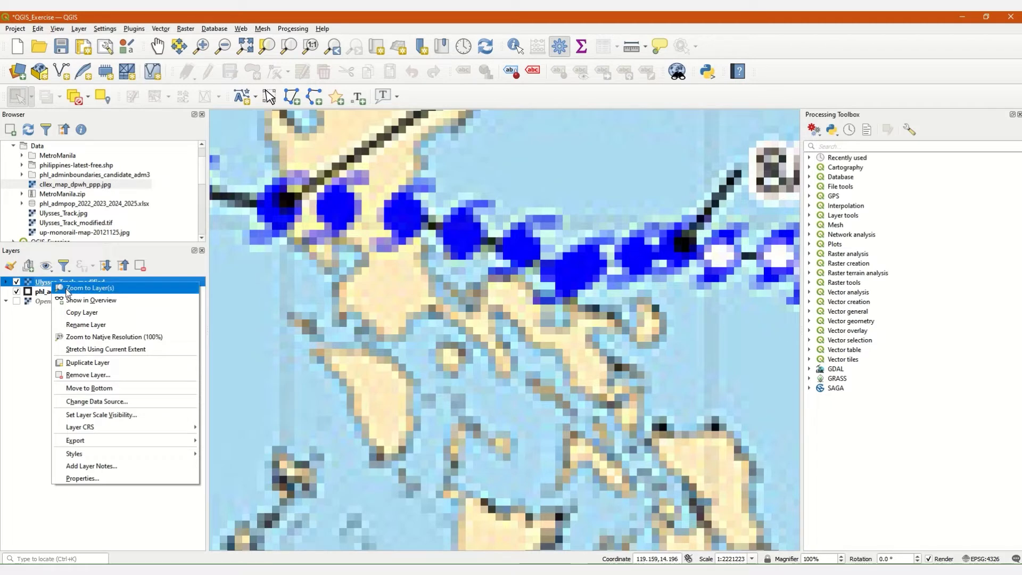
pyautogui.click(91, 288)
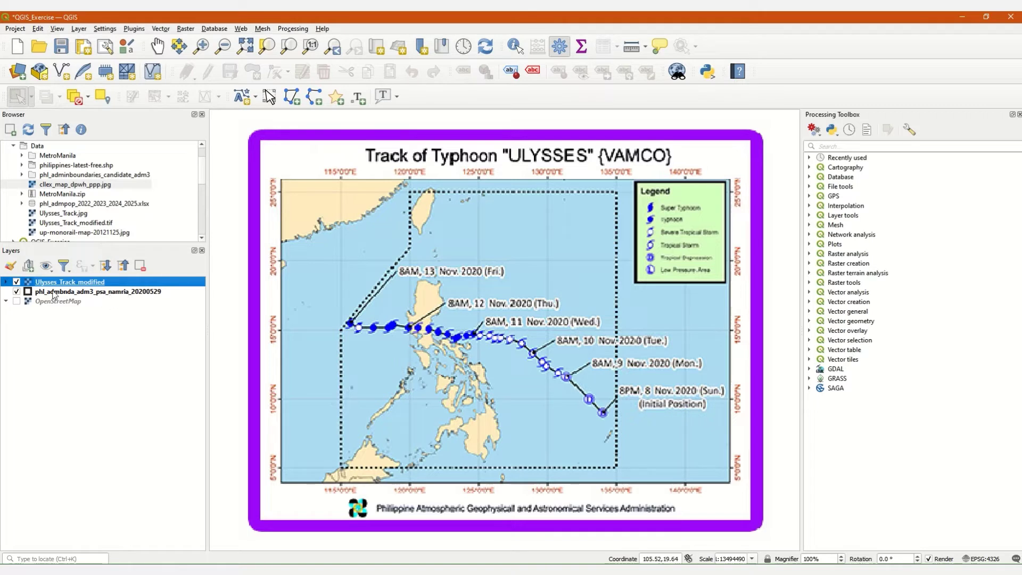
# Move the phl_admbnda_adm3_psa_namria_20200529 layer above Ulysses_Track_modified in the layer order
pyautogui.click(137, 292)
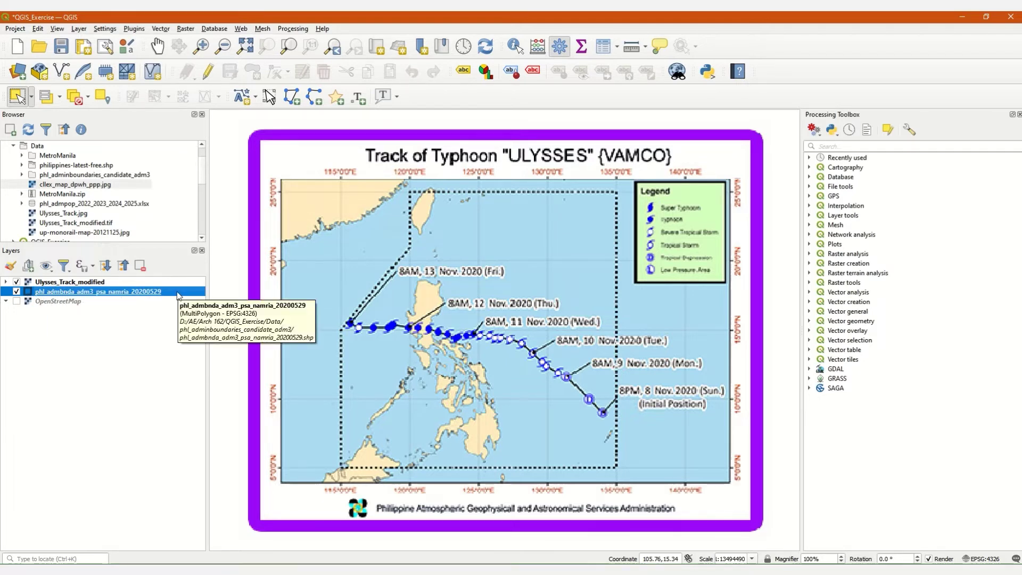
pyautogui.moveTo(178, 295)
pyautogui.mouseDown()
pyautogui.moveTo(193, 292)
pyautogui.moveTo(182, 276)
pyautogui.mouseUp()
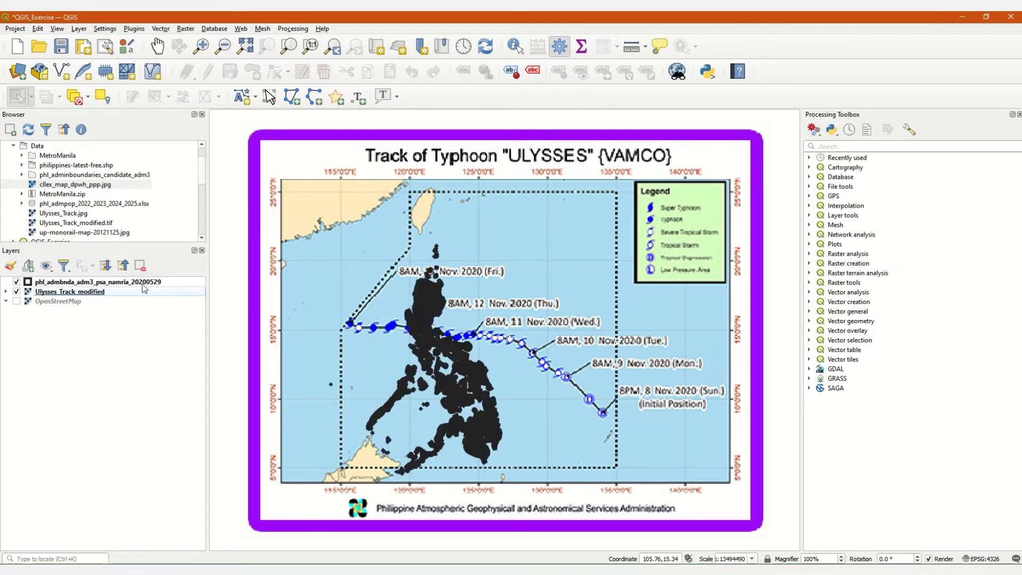
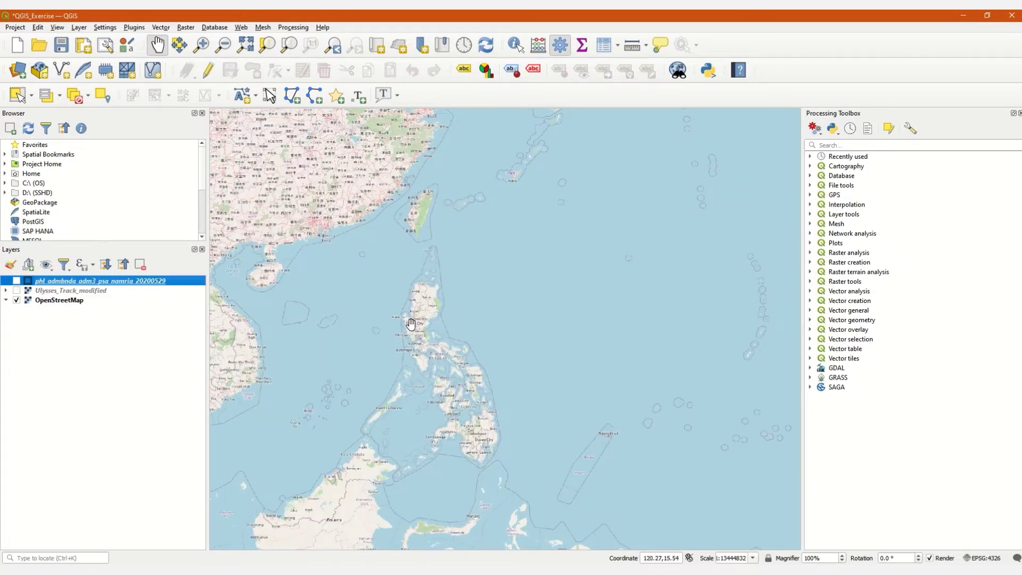
# Overlay the administrative boundaries on OpenStreetMap to examine the area around Tarlac City and Cabanatuan, and hide the boundaries again
pyautogui.scroll(3, 415, 350)
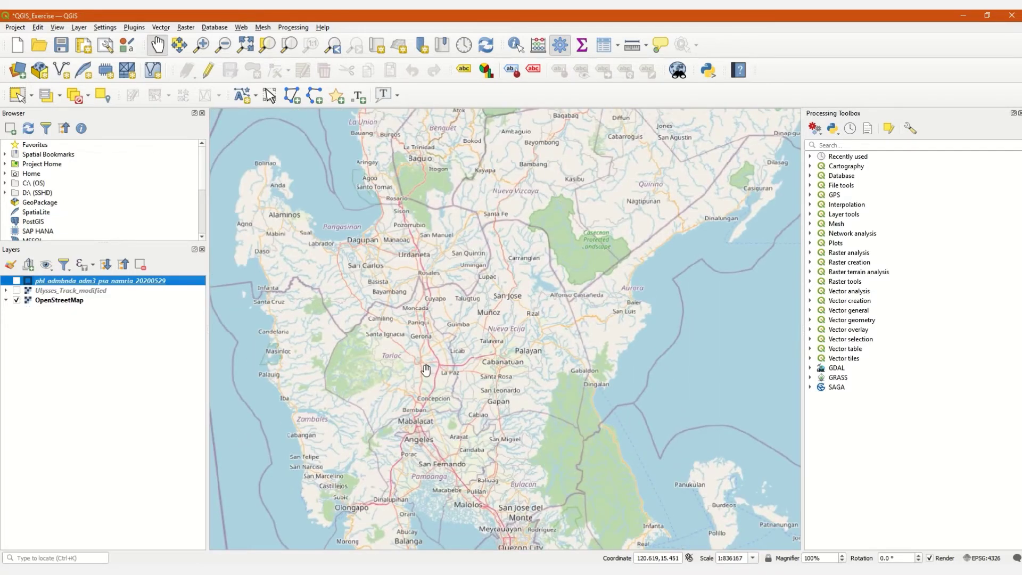
pyautogui.scroll(2, 419, 356)
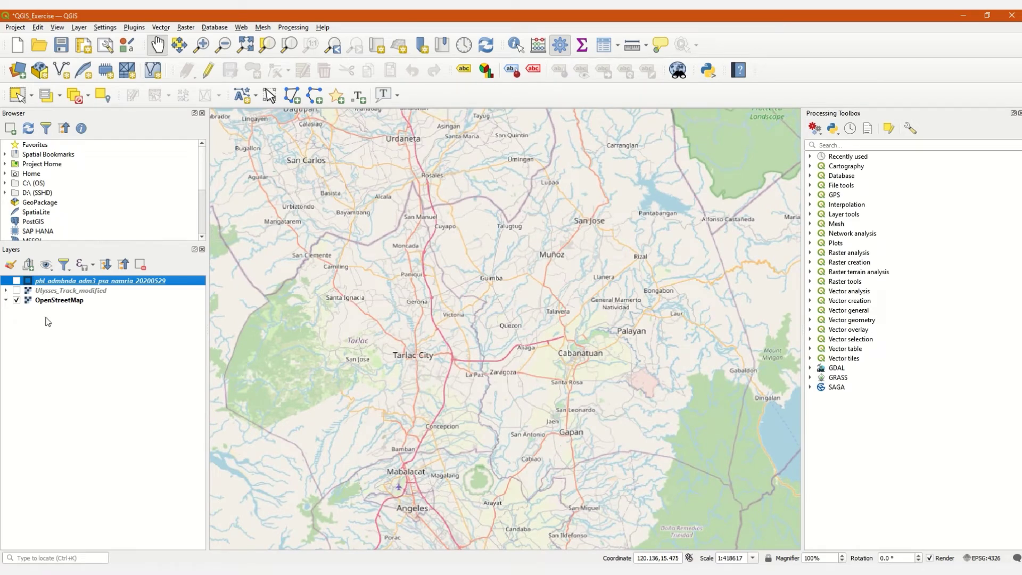
pyautogui.click(16, 280)
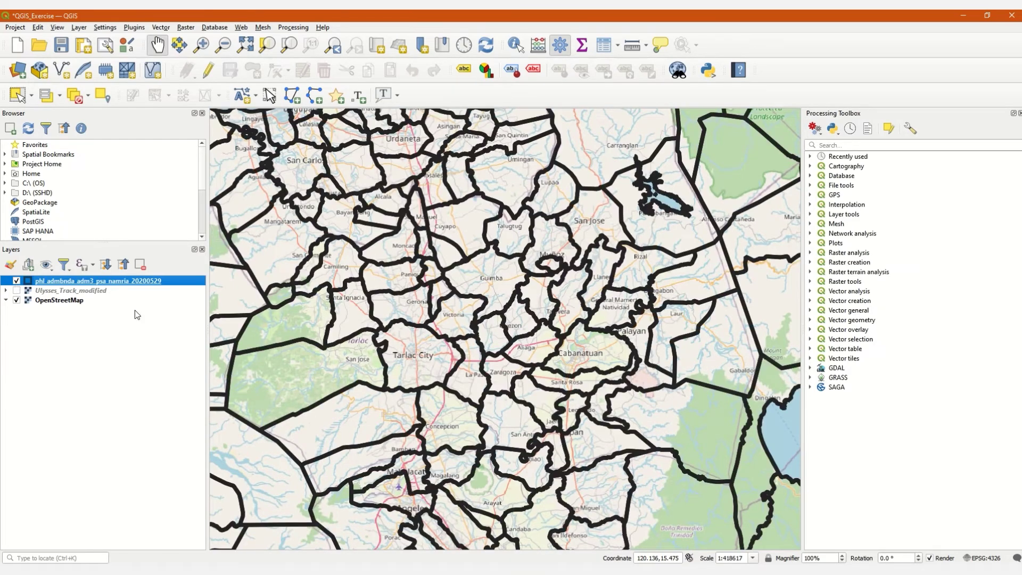
pyautogui.scroll(-1, 420, 276)
pyautogui.scroll(1, 473, 349)
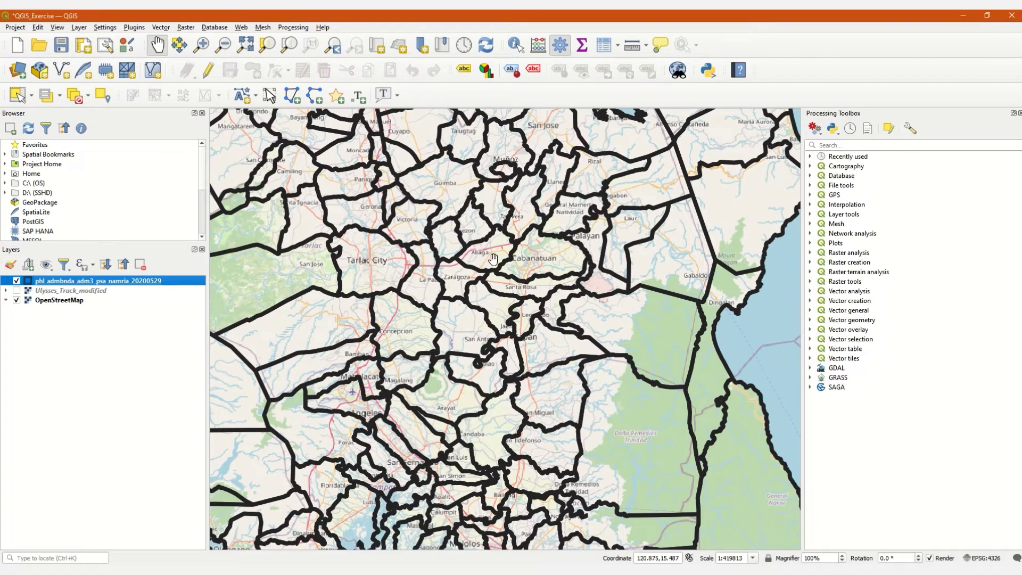
pyautogui.moveTo(402, 206); pyautogui.dragTo(432, 313)
pyautogui.scroll(-1, 433, 313)
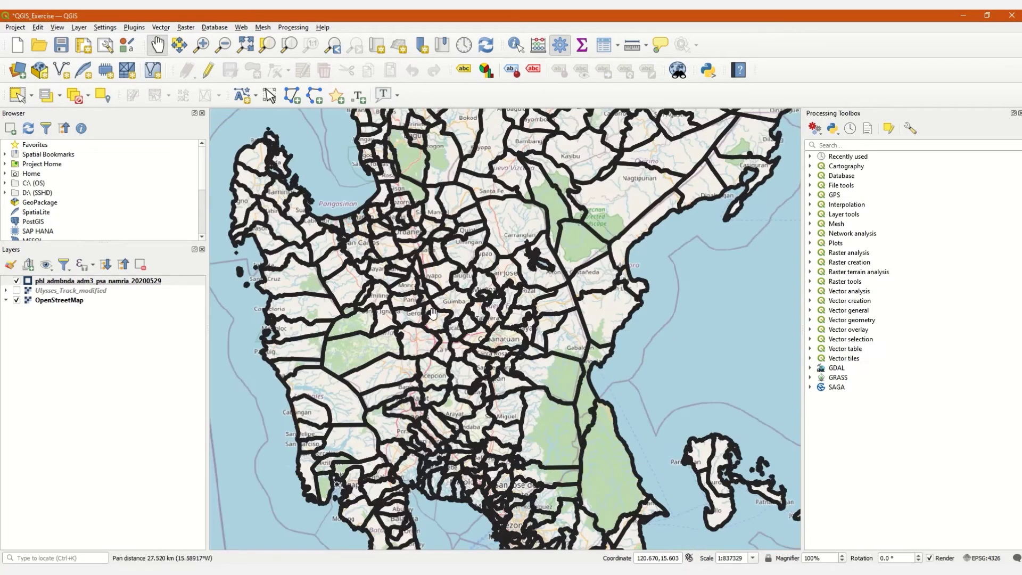
pyautogui.scroll(1, 432, 325)
pyautogui.moveTo(441, 343); pyautogui.dragTo(507, 325)
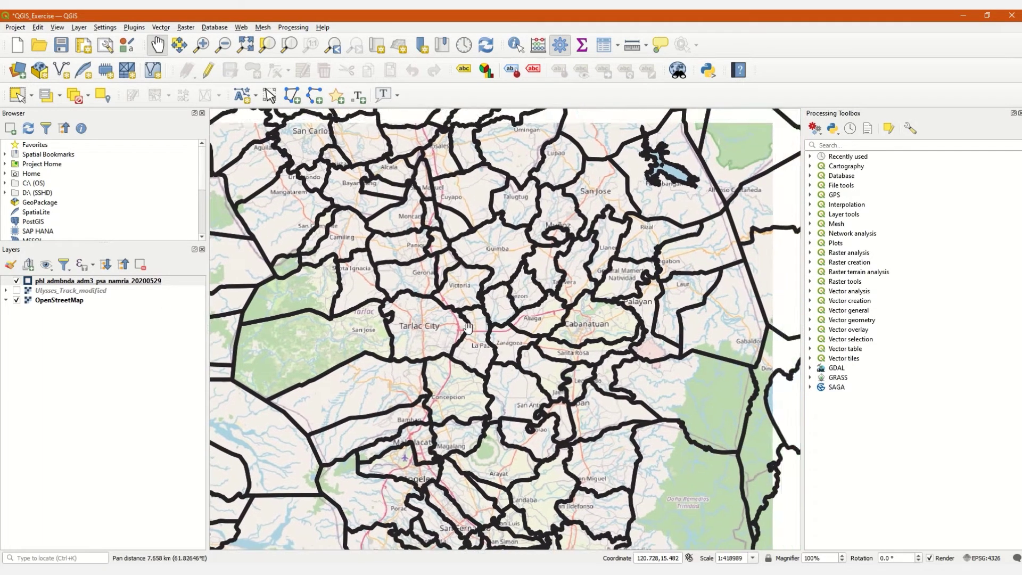
pyautogui.scroll(1, 488, 330)
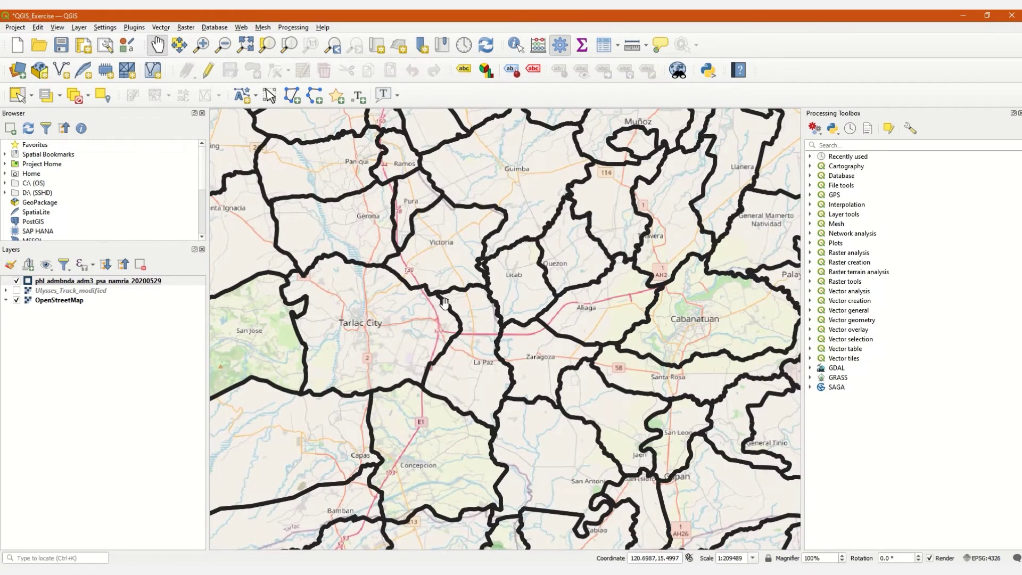
pyautogui.scroll(-1, 435, 265)
pyautogui.moveTo(440, 243); pyautogui.dragTo(444, 287)
pyautogui.scroll(1, 420, 330)
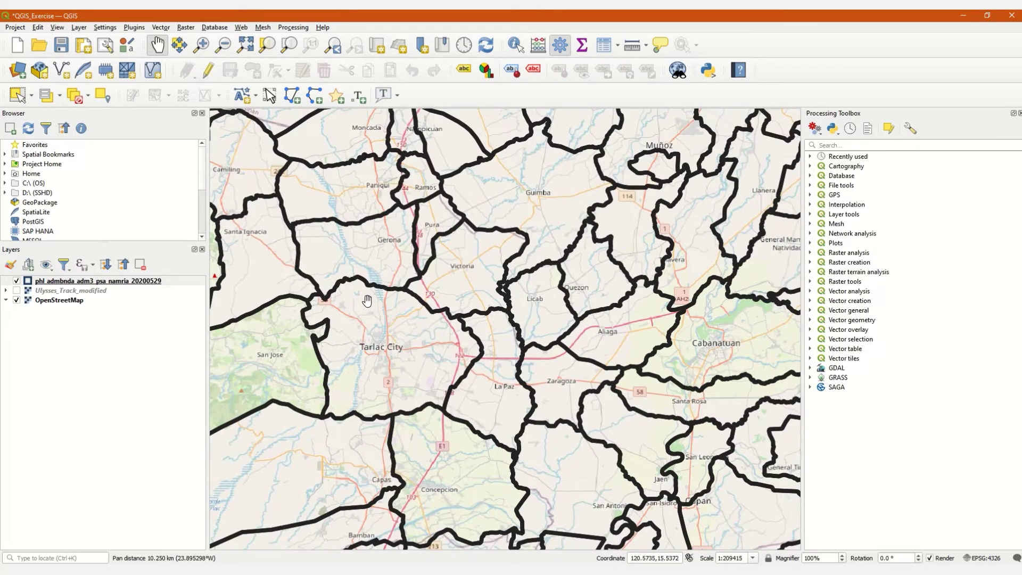
pyautogui.click(17, 281)
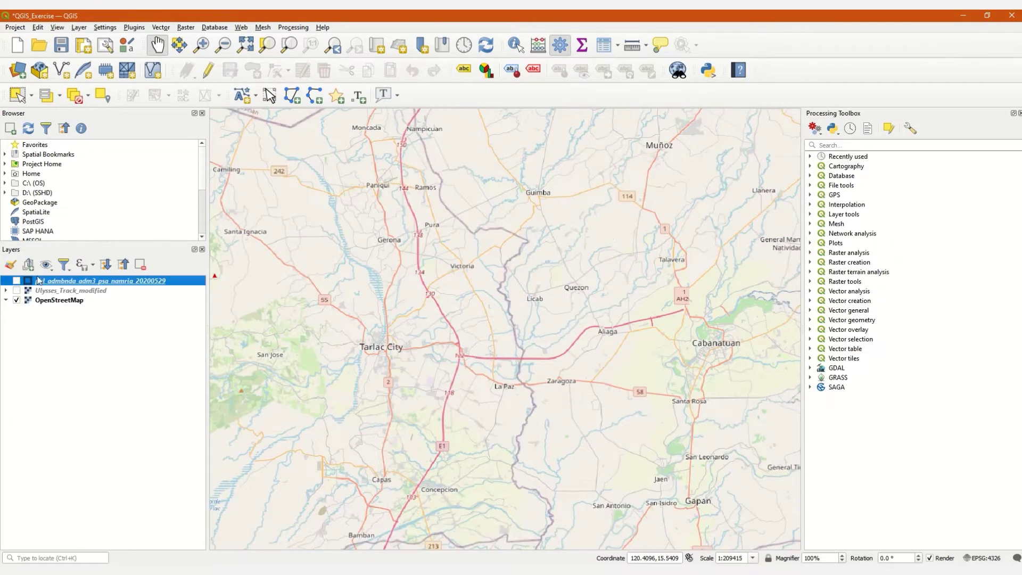
# Open the Georeferencer and resize its docked areas to give the main map and the image view more room
pyautogui.click(181, 29)
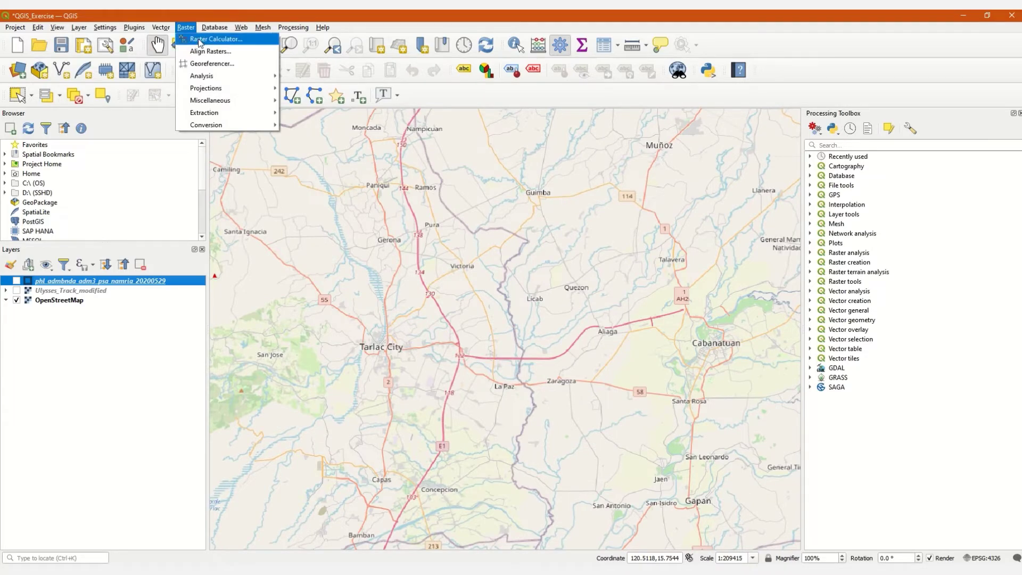
pyautogui.click(207, 66)
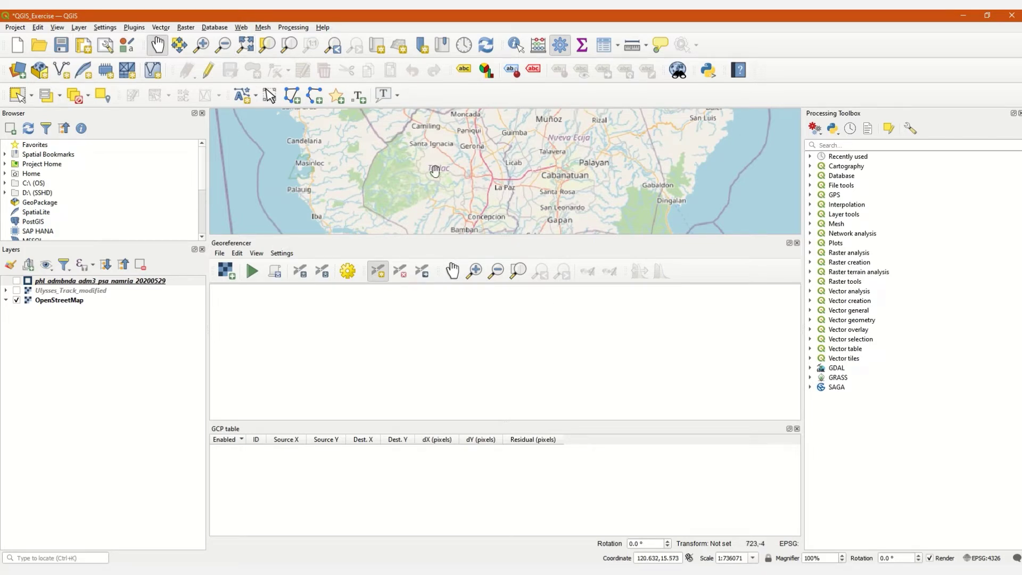
pyautogui.moveTo(265, 247); pyautogui.dragTo(342, 524)
pyautogui.moveTo(292, 421); pyautogui.dragTo(290, 485)
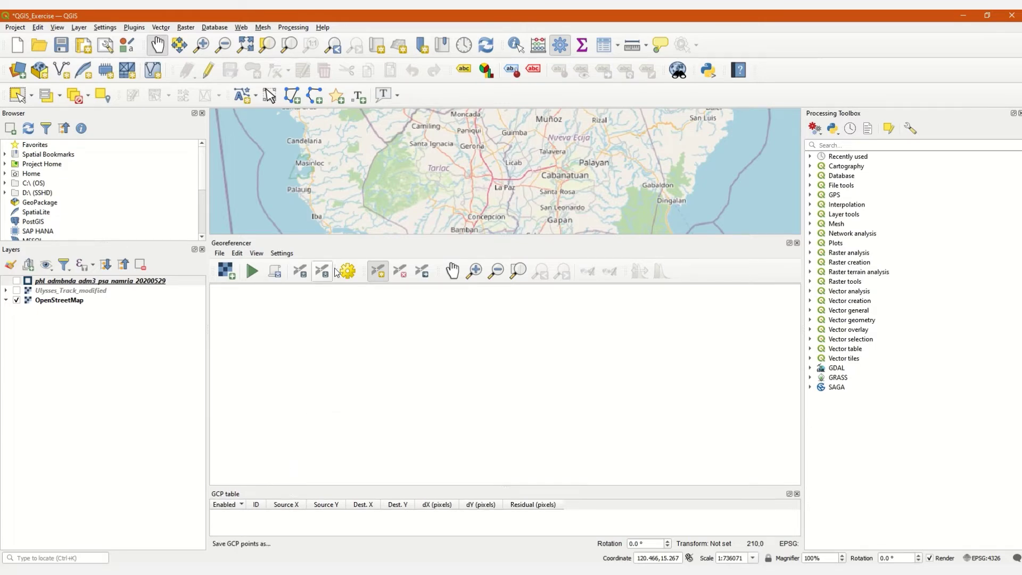
pyautogui.moveTo(366, 236); pyautogui.dragTo(354, 305)
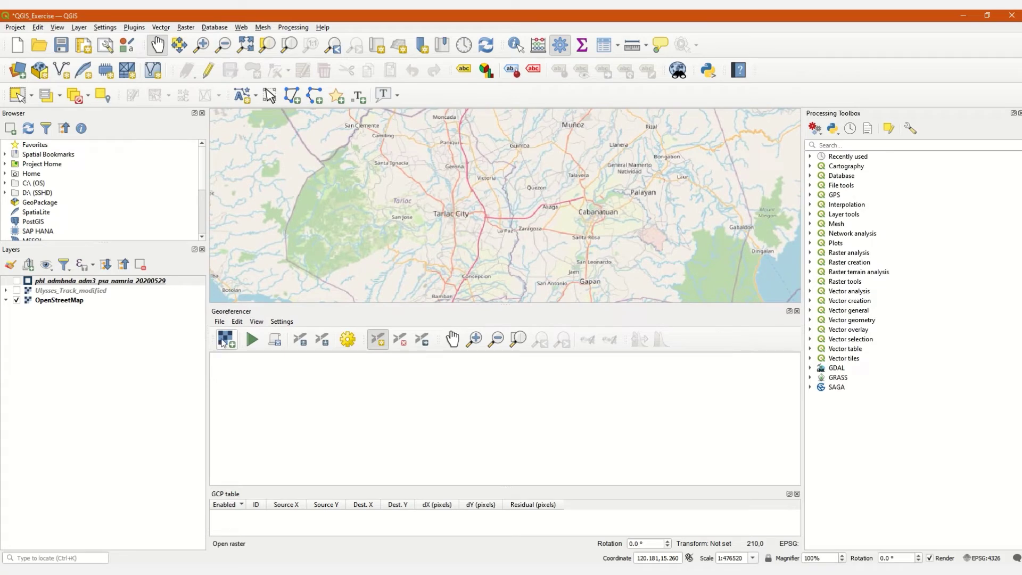
# Load the cllex_map_dpwh_ppp JPG from the Data folder as the raster for georeferencing
pyautogui.click(224, 340)
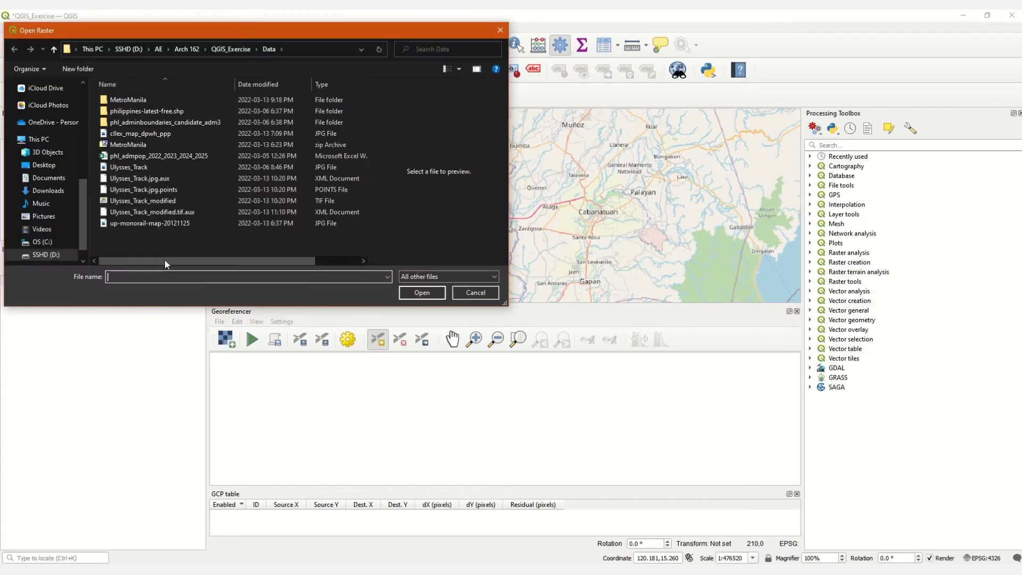
pyautogui.click(119, 135)
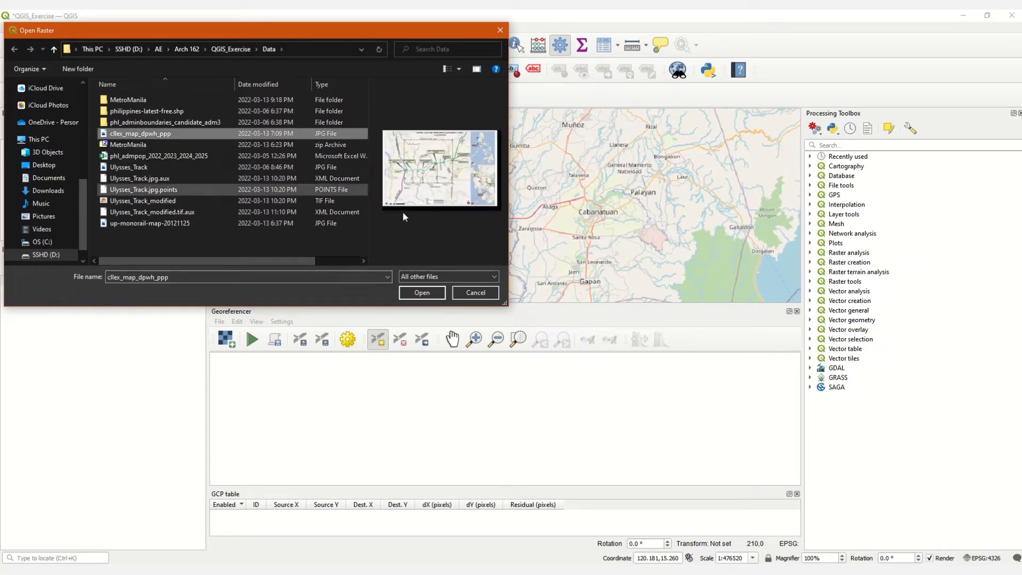
pyautogui.click(422, 293)
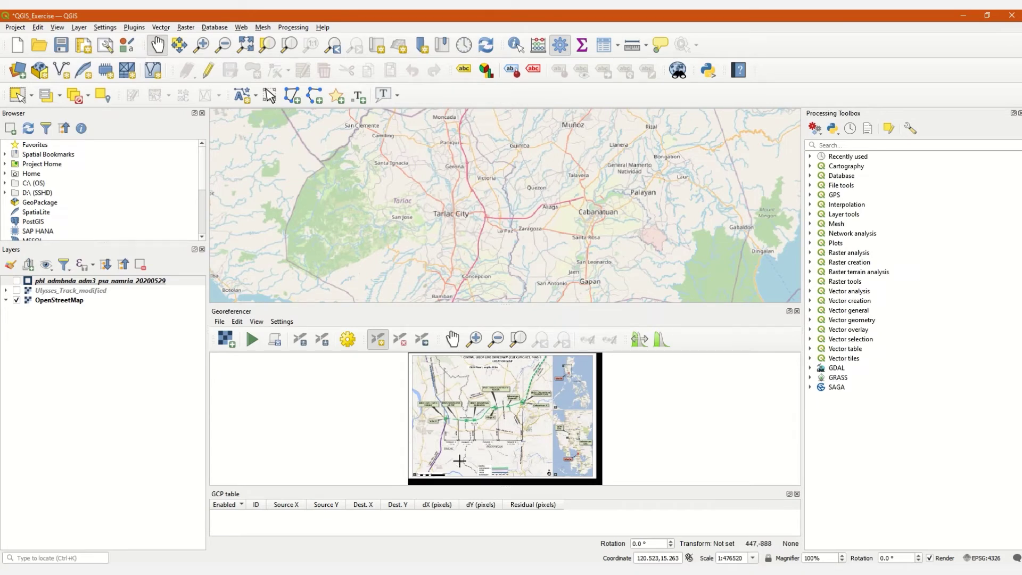
# Locate the Santa Rosa-Tarlac Road junction in Tarlac City on both the CLLEX image and OpenStreetMap as a matching reference point
pyautogui.scroll(1, 493, 456)
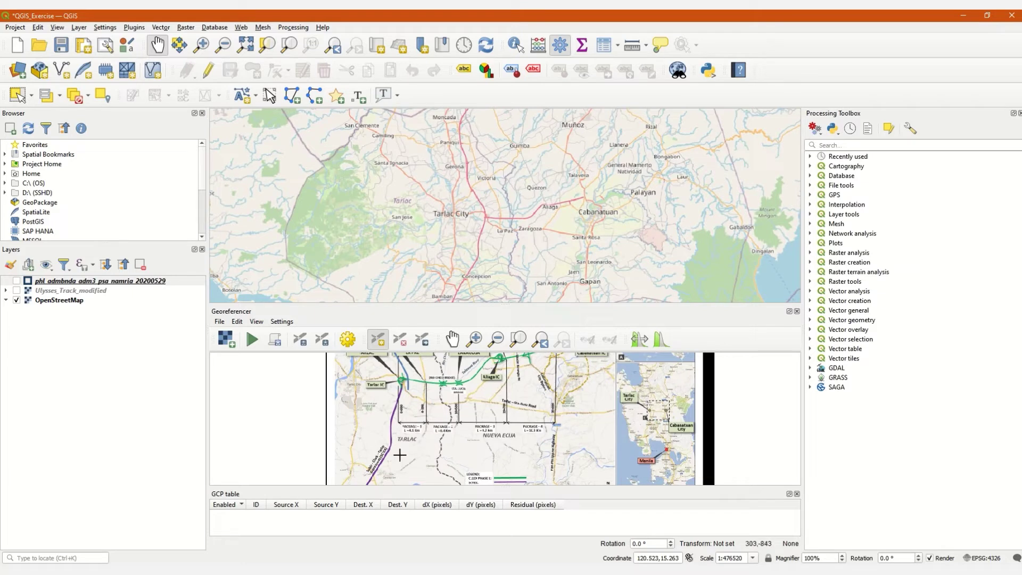
pyautogui.moveTo(357, 403); pyautogui.dragTo(408, 415)
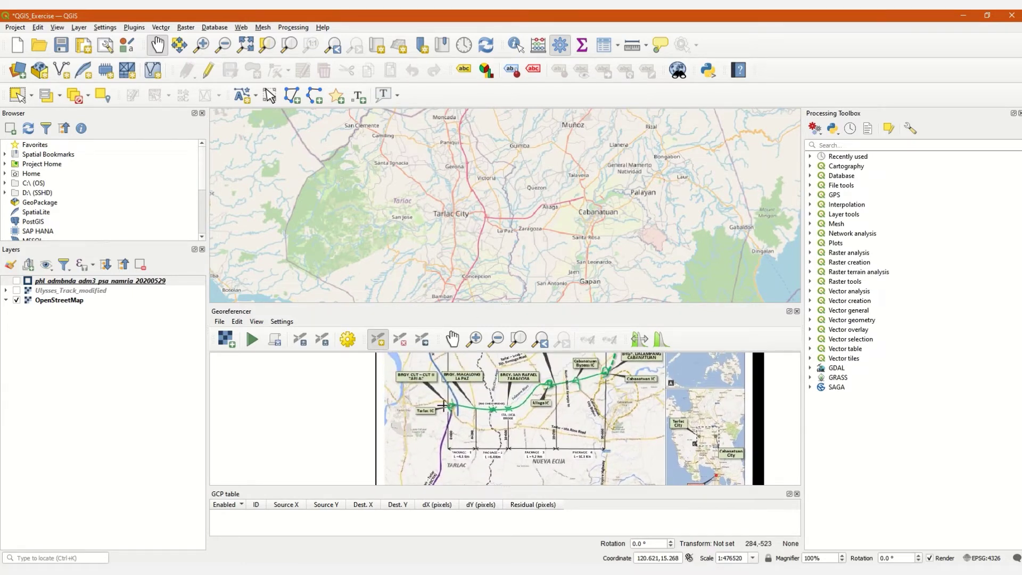
pyautogui.scroll(3, 433, 411)
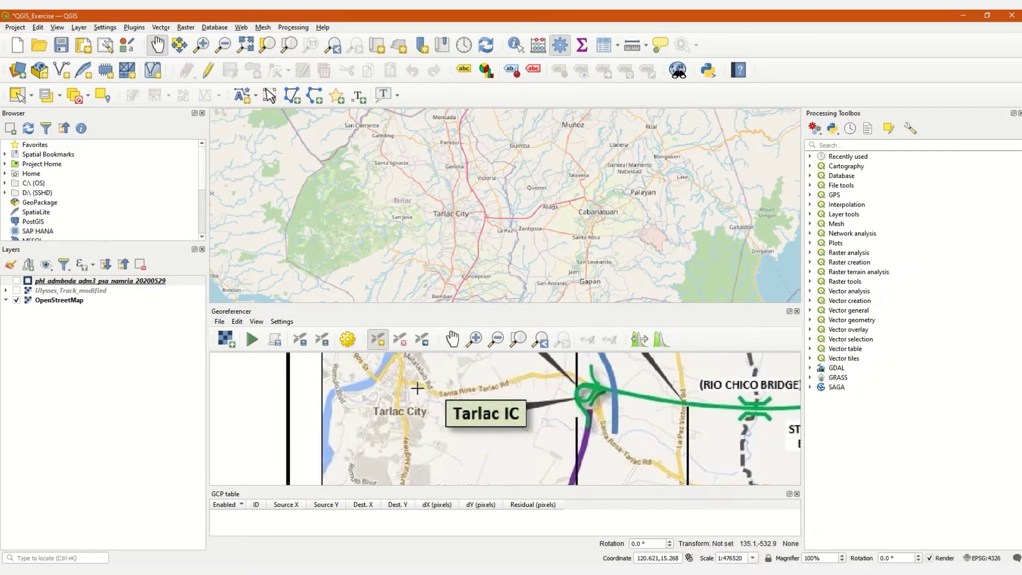
pyautogui.scroll(3, 421, 374)
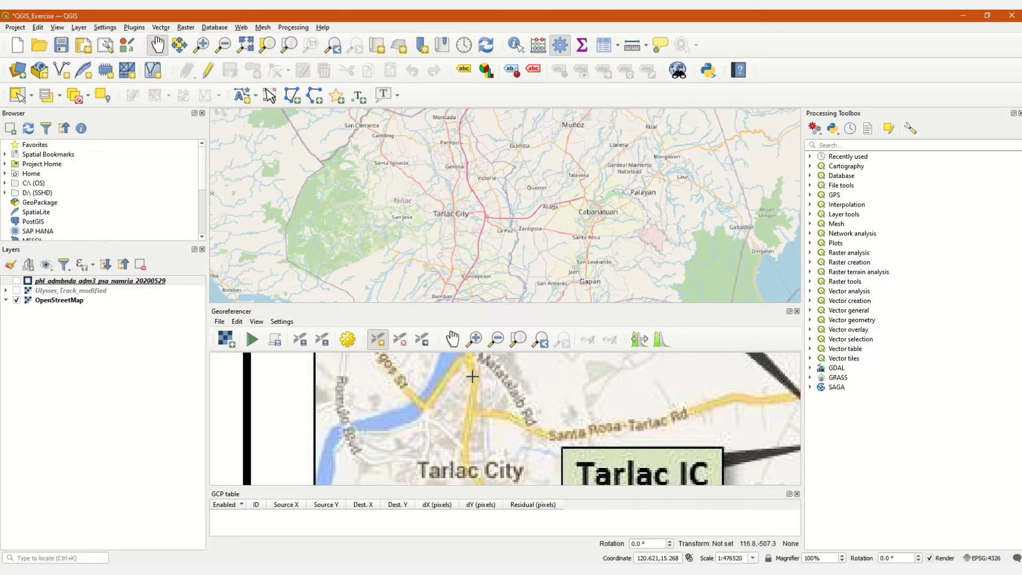
pyautogui.scroll(2, 452, 212)
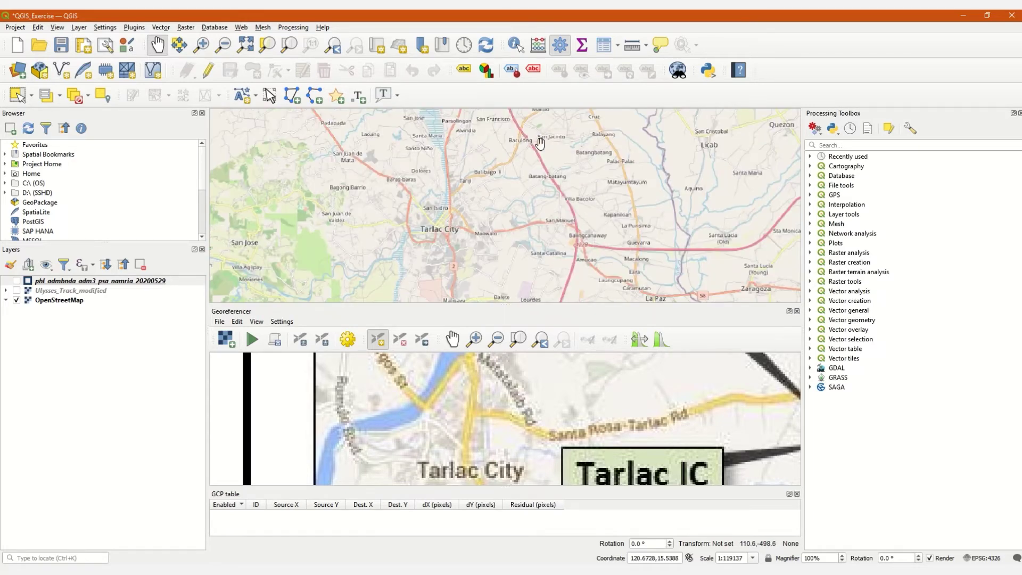
pyautogui.scroll(1, 454, 217)
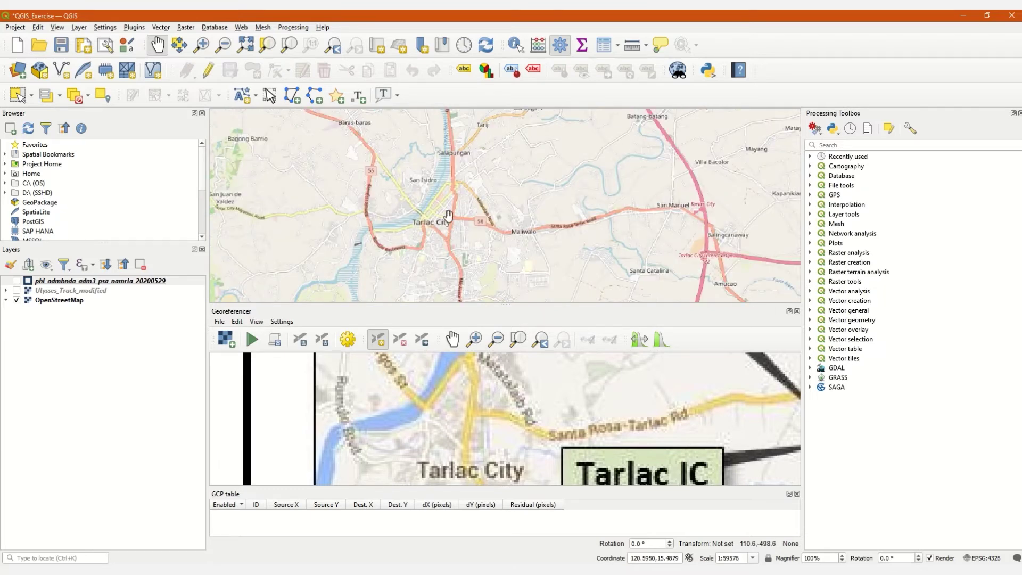
pyautogui.scroll(1, 454, 218)
pyautogui.scroll(1, 454, 218)
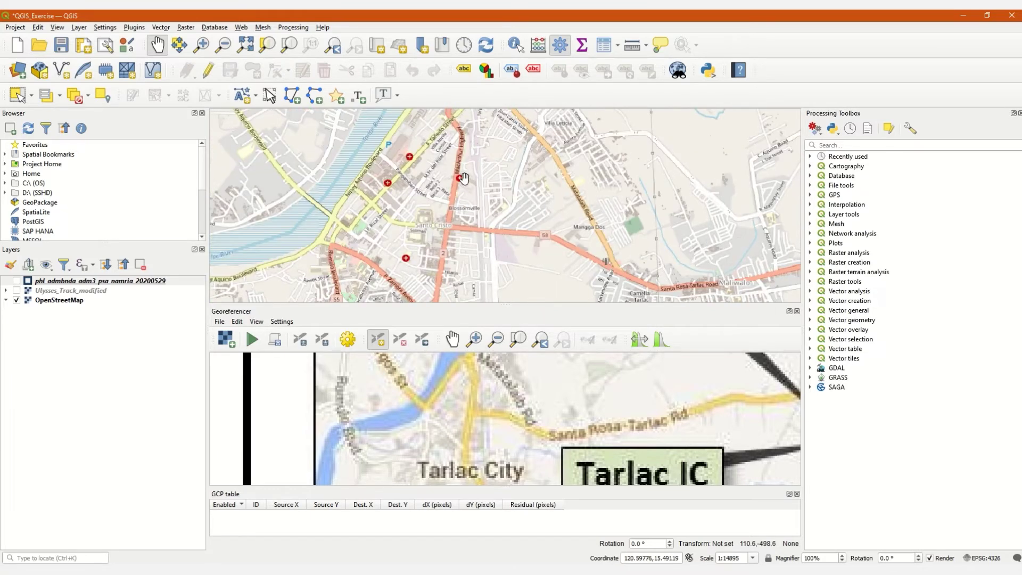
pyautogui.scroll(1, 446, 223)
pyautogui.scroll(1, 444, 226)
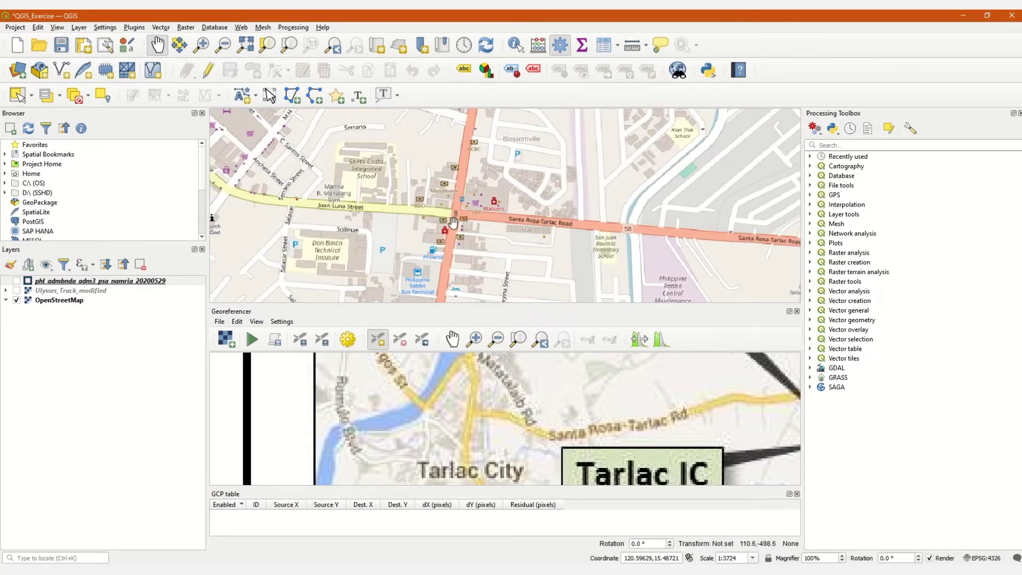
# Mark a ground control point on the CLLEX image where the Santa Rosa-Tarlac Road meets the north-south road in Tarlac City
pyautogui.scroll(1, 474, 418)
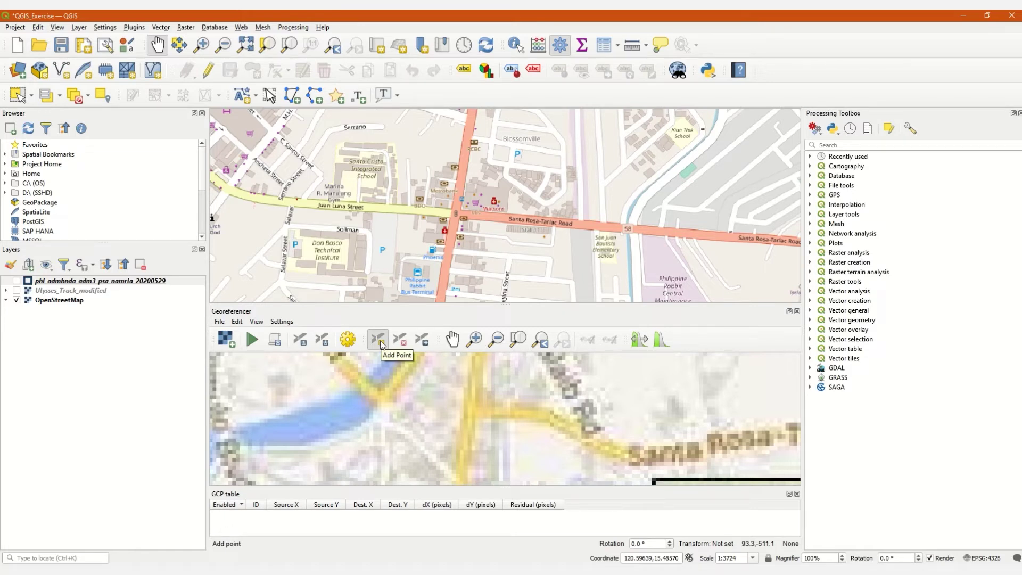
pyautogui.scroll(1, 470, 415)
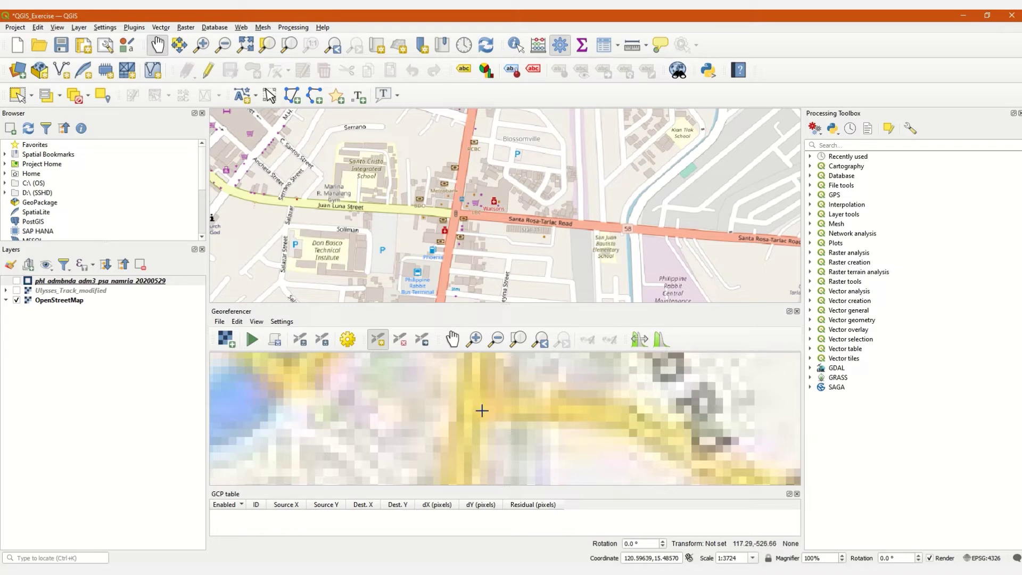
pyautogui.scroll(-1, 476, 413)
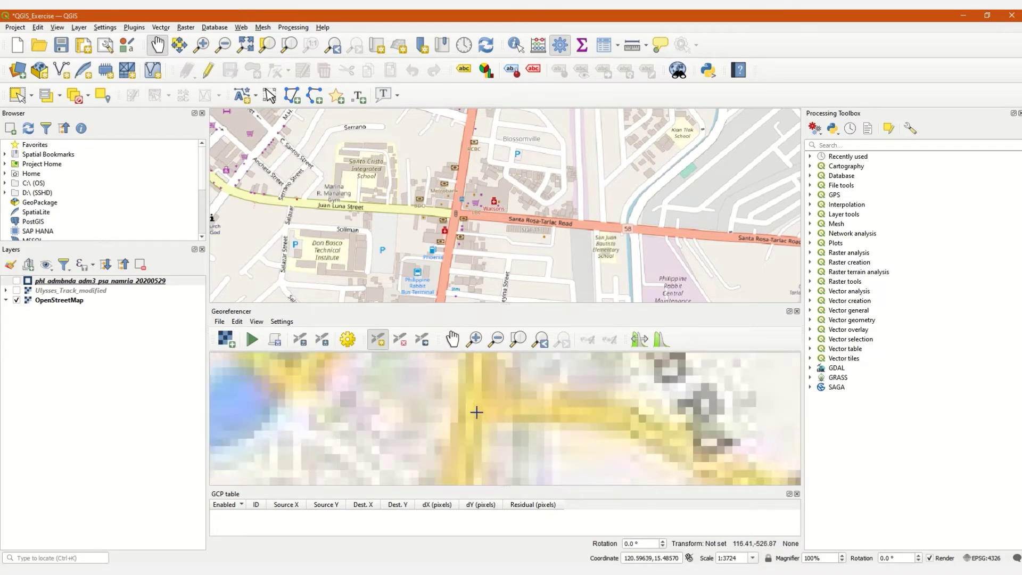
pyautogui.scroll(1, 473, 396)
pyautogui.moveTo(473, 396); pyautogui.dragTo(465, 421)
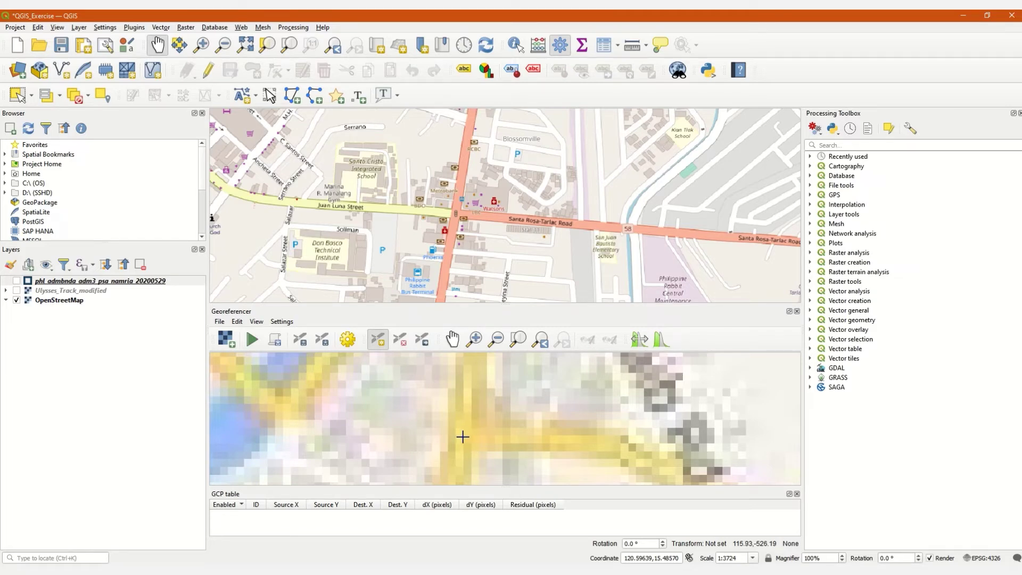
pyautogui.click(464, 436)
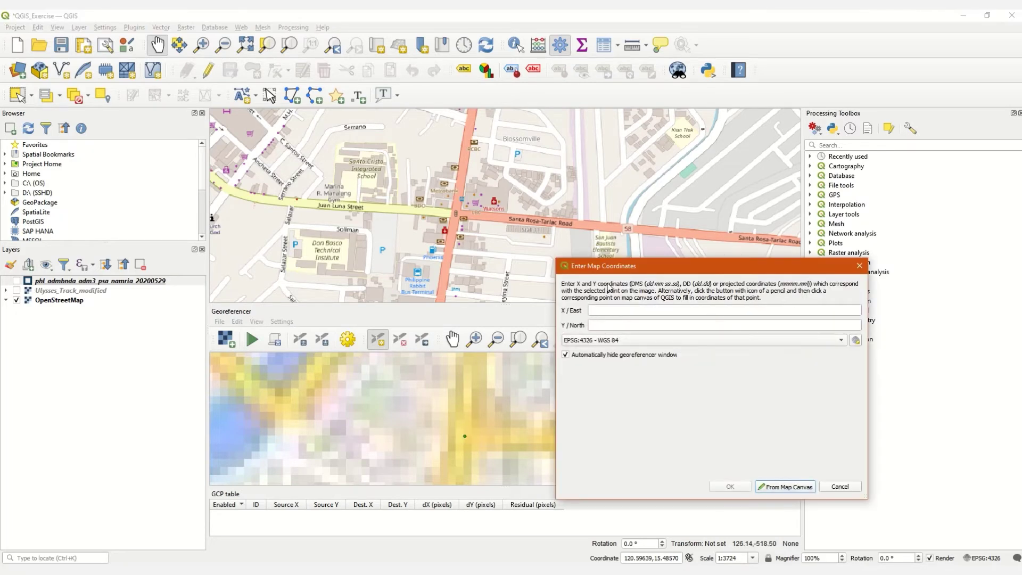
# Assign the point's coordinates from the map canvas at the MacArthur Highway and Juan Luna Street junction, keeping EPSG:4326 - WGS 84
pyautogui.moveTo(616, 274); pyautogui.dragTo(556, 264)
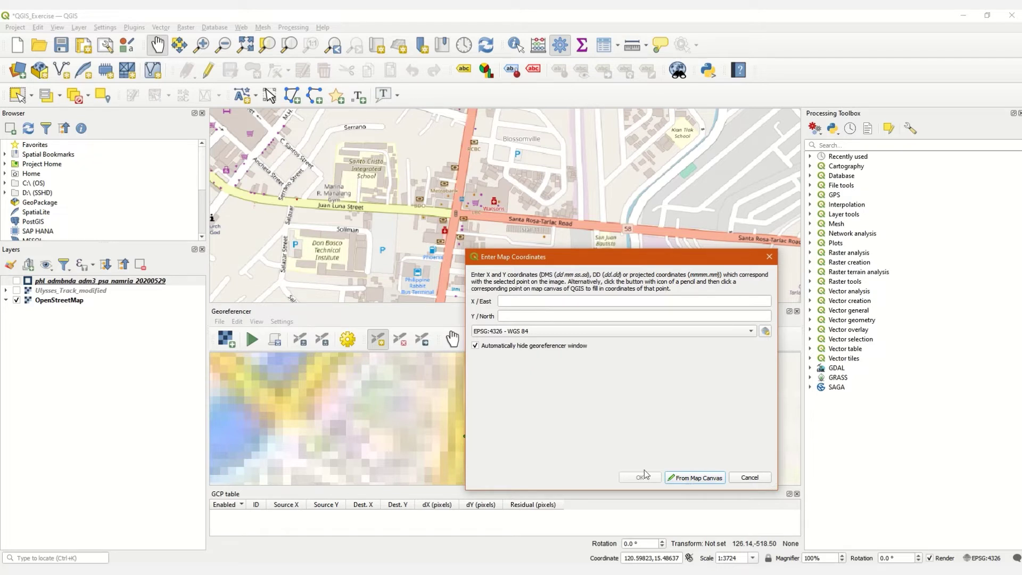
pyautogui.click(686, 481)
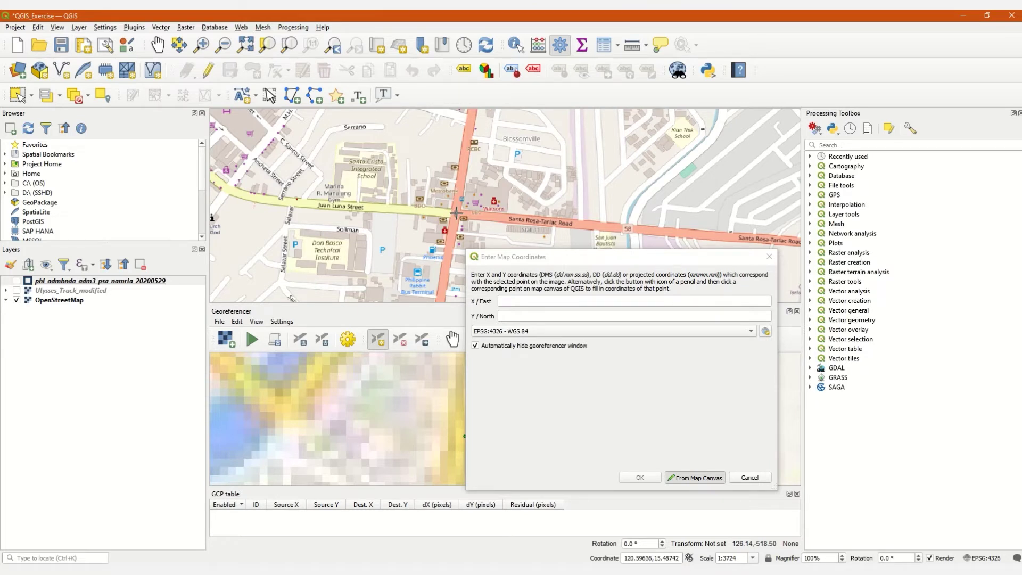
pyautogui.scroll(1, 457, 211)
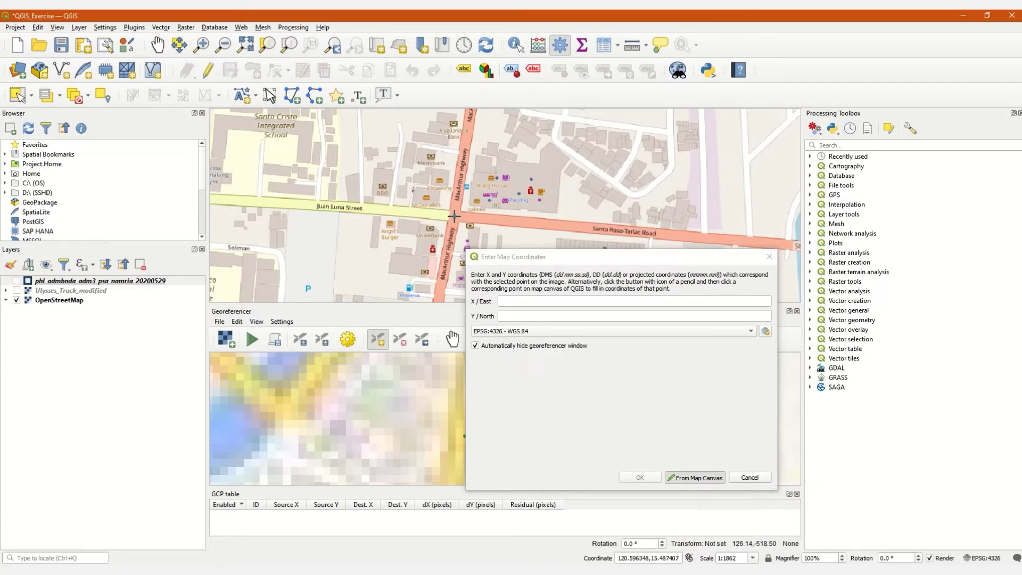
pyautogui.click(454, 215)
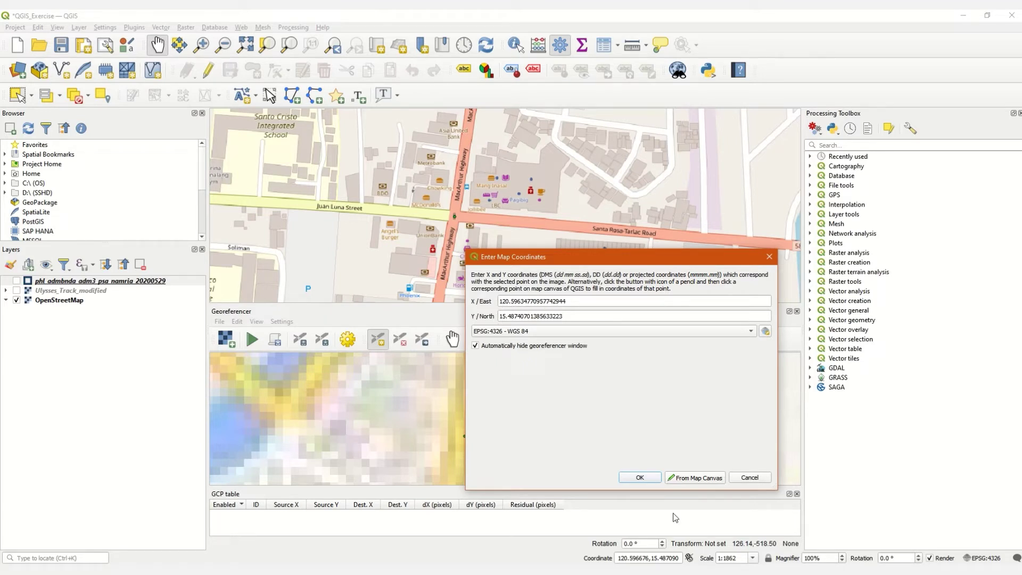
pyautogui.click(639, 477)
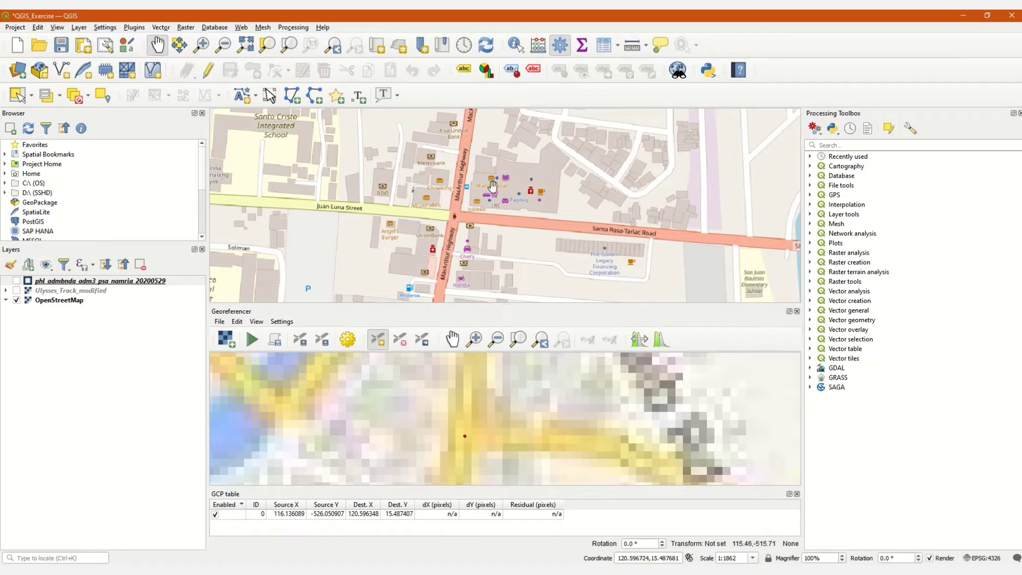
# Examine the CLLEX image eastward from Tarlac to Cabanatuan for a second reference junction near the Cabanatuan Bypass IC label
pyautogui.scroll(-5, 519, 416)
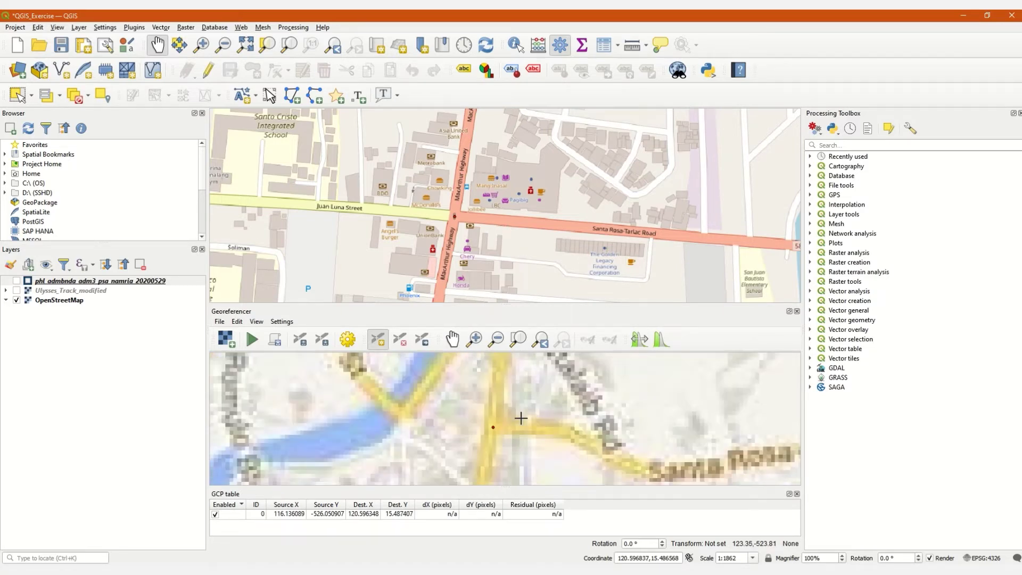
pyautogui.moveTo(798, 470); pyautogui.dragTo(522, 438)
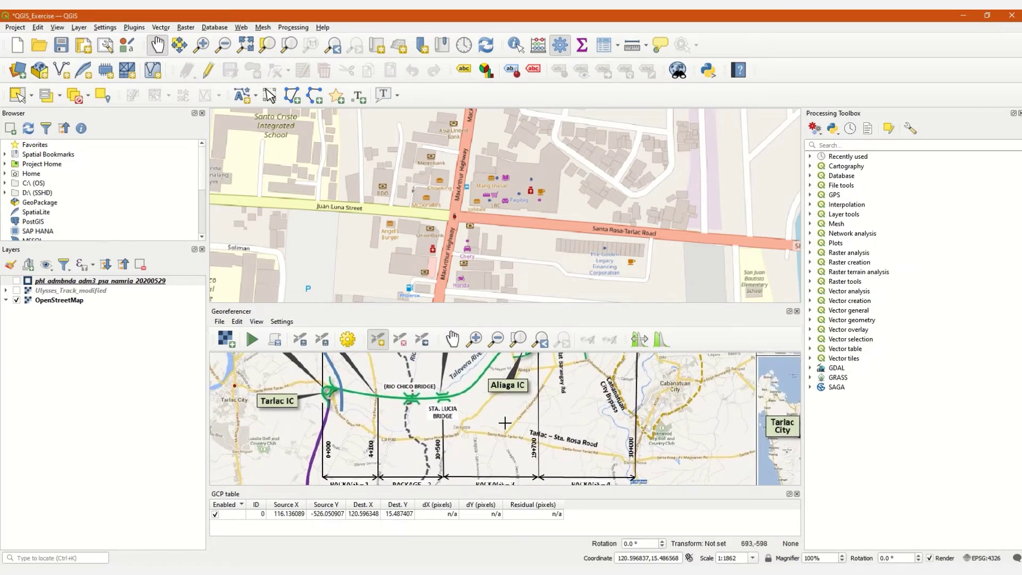
pyautogui.moveTo(383, 442); pyautogui.dragTo(493, 435)
pyautogui.moveTo(503, 369); pyautogui.dragTo(548, 403)
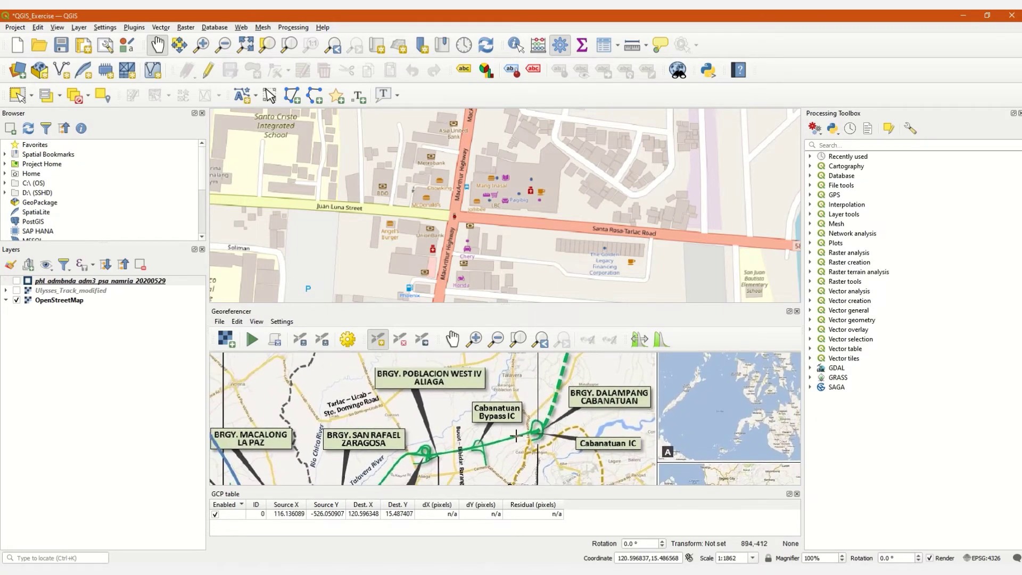
pyautogui.moveTo(533, 448)
pyautogui.mouseDown()
pyautogui.moveTo(541, 420)
pyautogui.moveTo(529, 455)
pyautogui.mouseUp()
pyautogui.scroll(4, 545, 423)
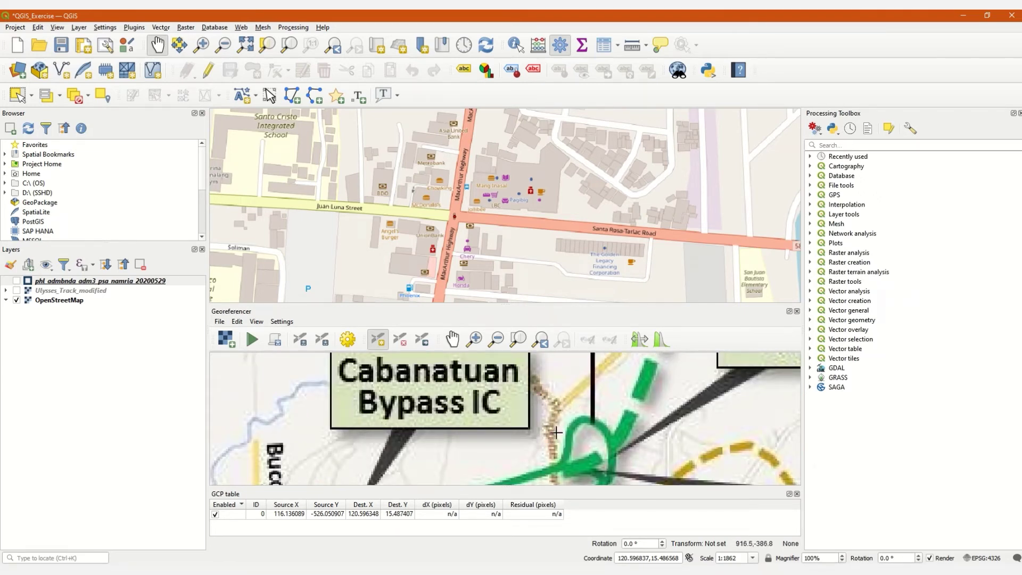
pyautogui.scroll(-4, 573, 411)
pyautogui.scroll(-2, 579, 422)
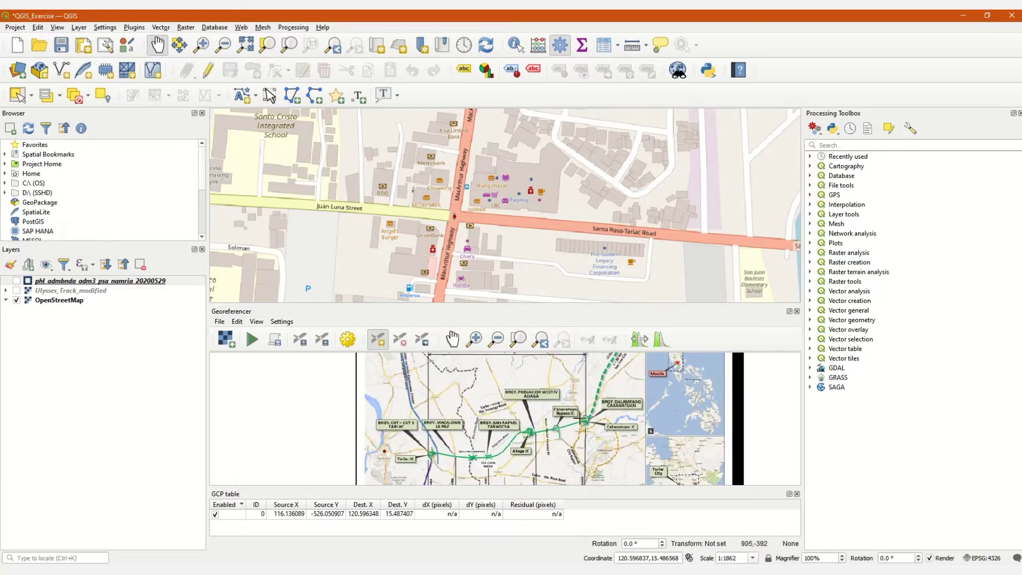
# Locate the matching road junction at Pinagpanaan, south of Talavera, on OpenStreetMap
pyautogui.scroll(-6, 573, 208)
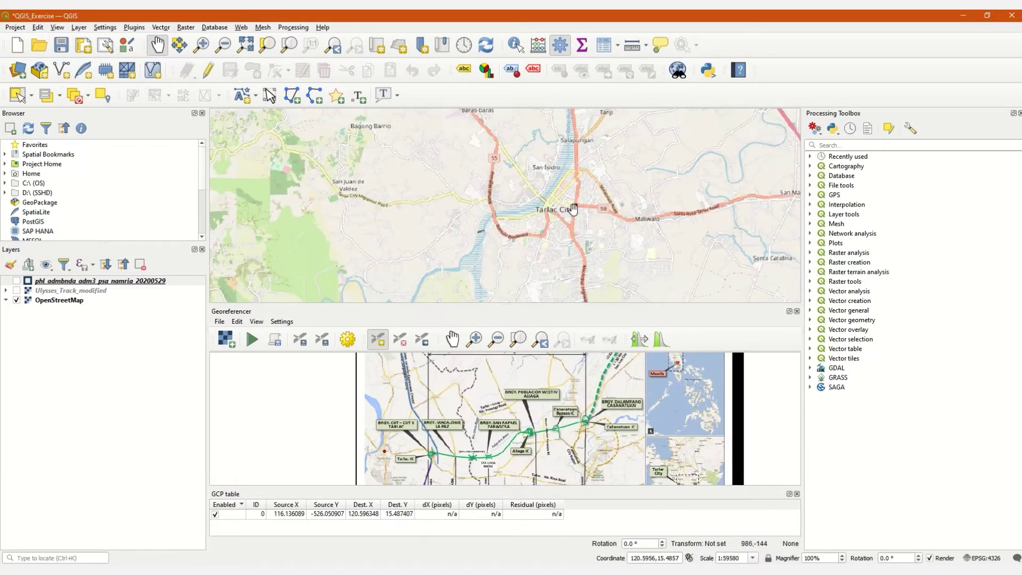
pyautogui.moveTo(702, 161); pyautogui.dragTo(337, 190)
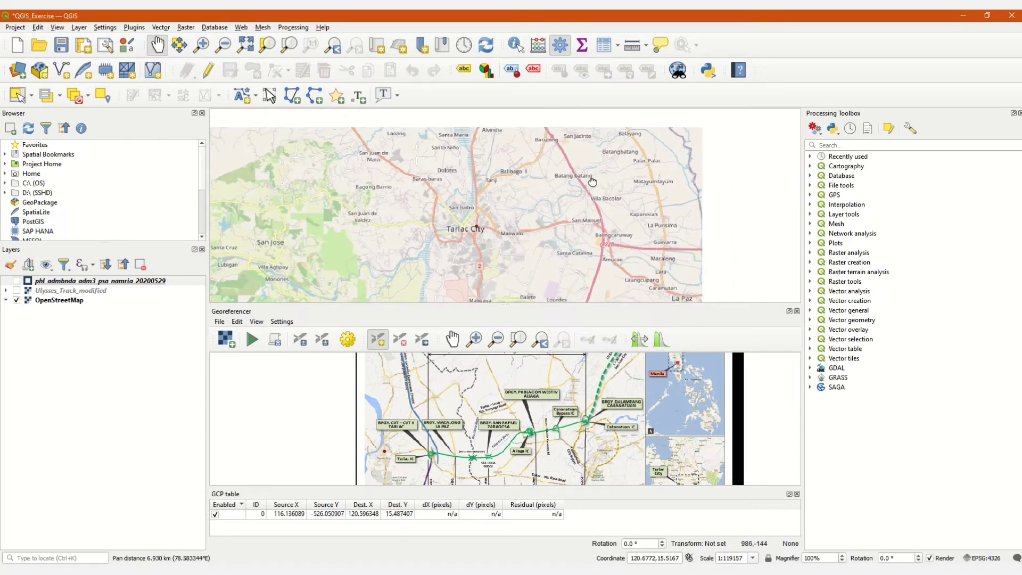
pyautogui.moveTo(677, 181); pyautogui.dragTo(536, 202)
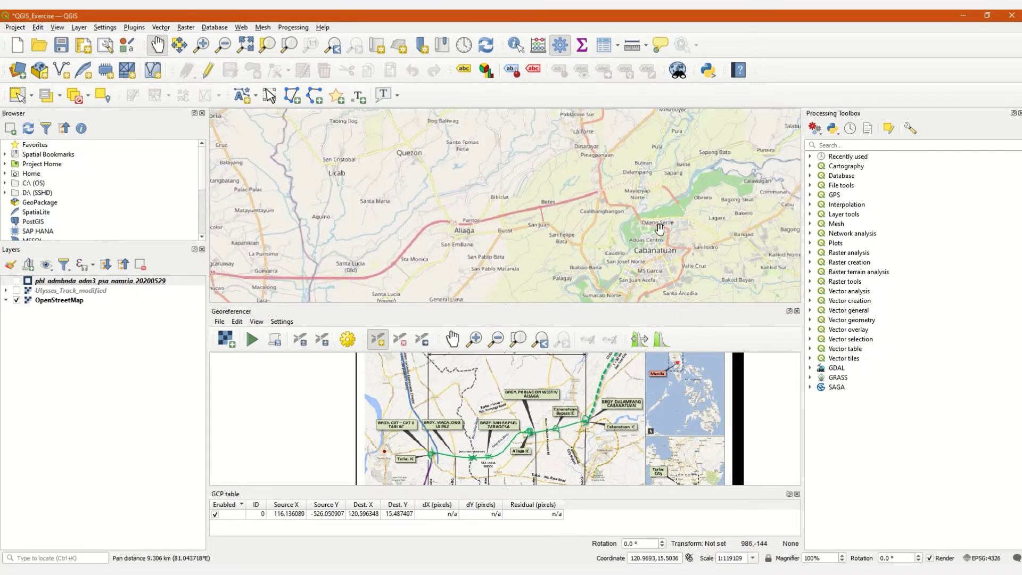
pyautogui.moveTo(530, 144); pyautogui.dragTo(450, 195)
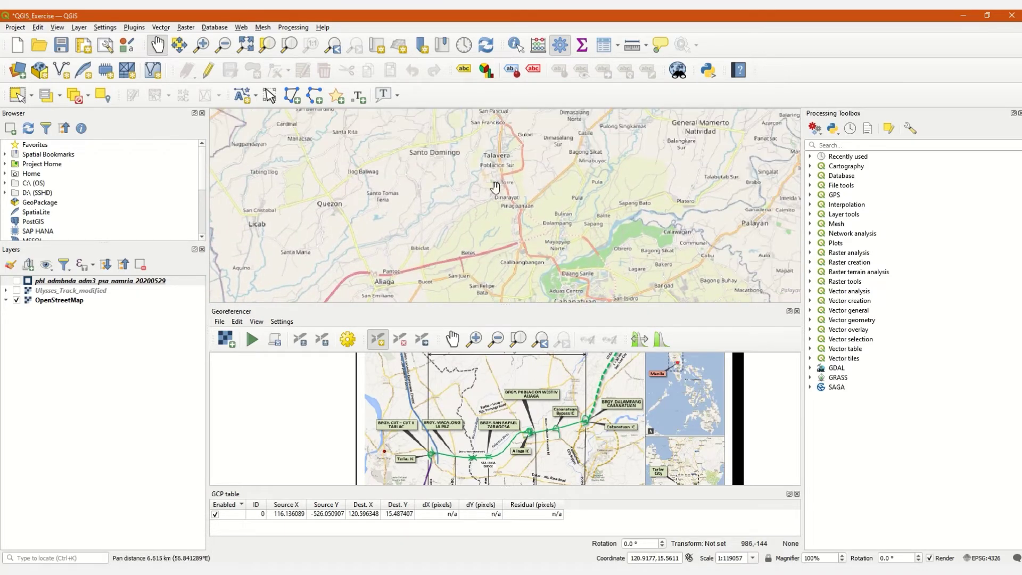
pyautogui.scroll(1, 520, 199)
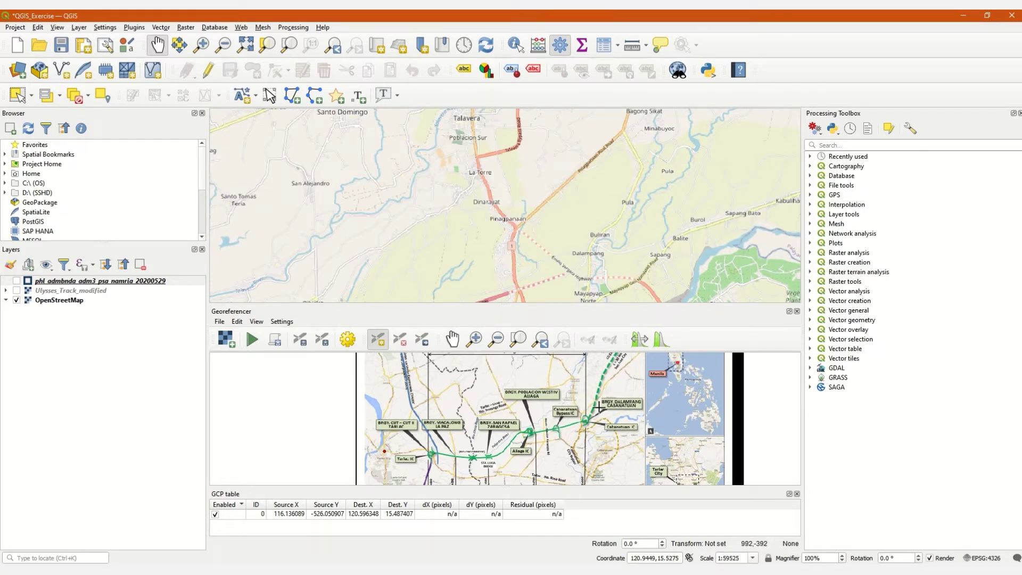
pyautogui.scroll(2, 516, 240)
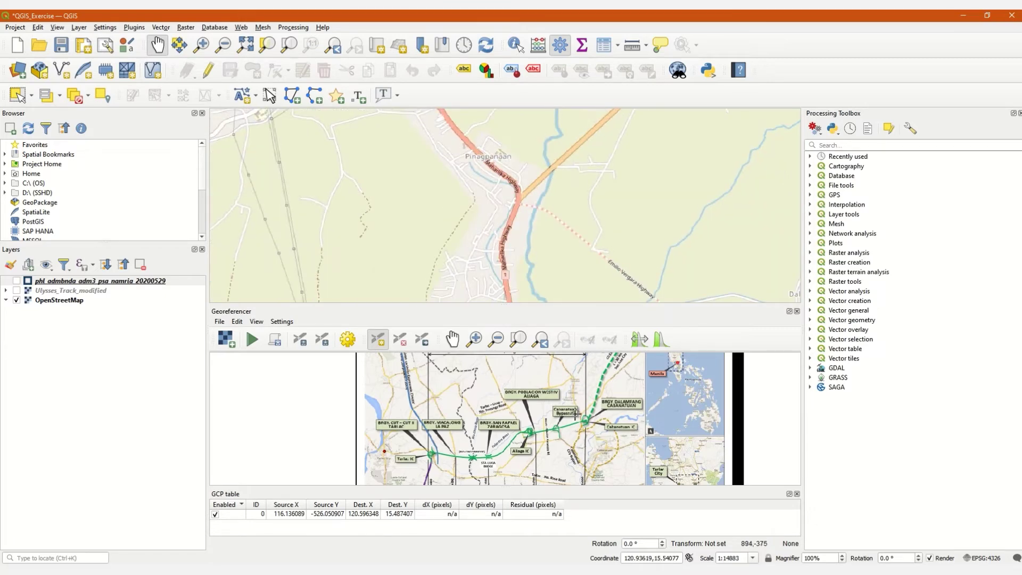
# Mark a second control point on the CLLEX image at the Y-shaped road junction beside the Cabanatuan Bypass IC label
pyautogui.scroll(1, 574, 415)
pyautogui.scroll(3, 588, 413)
pyautogui.scroll(3, 596, 400)
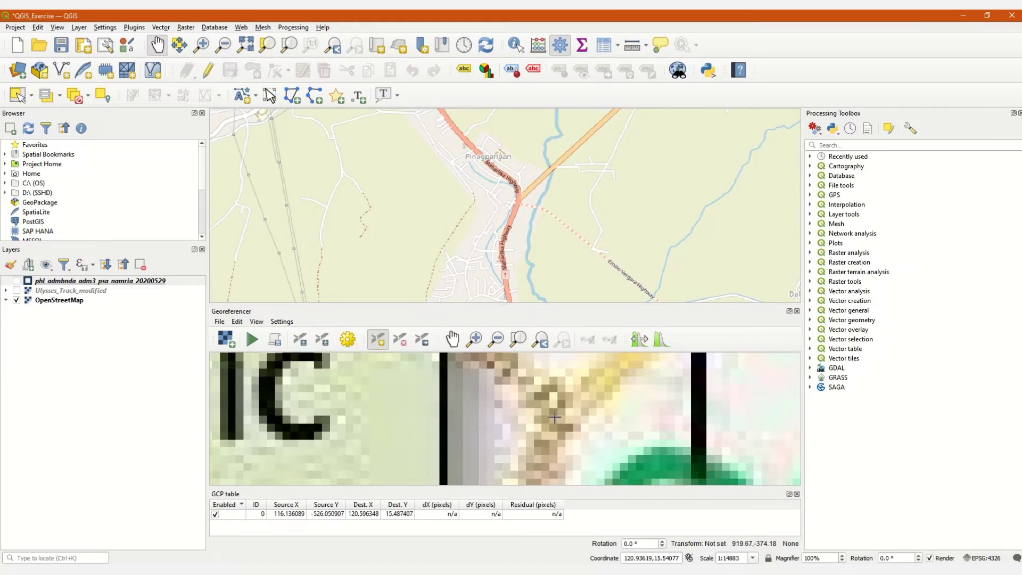
pyautogui.scroll(-1, 554, 418)
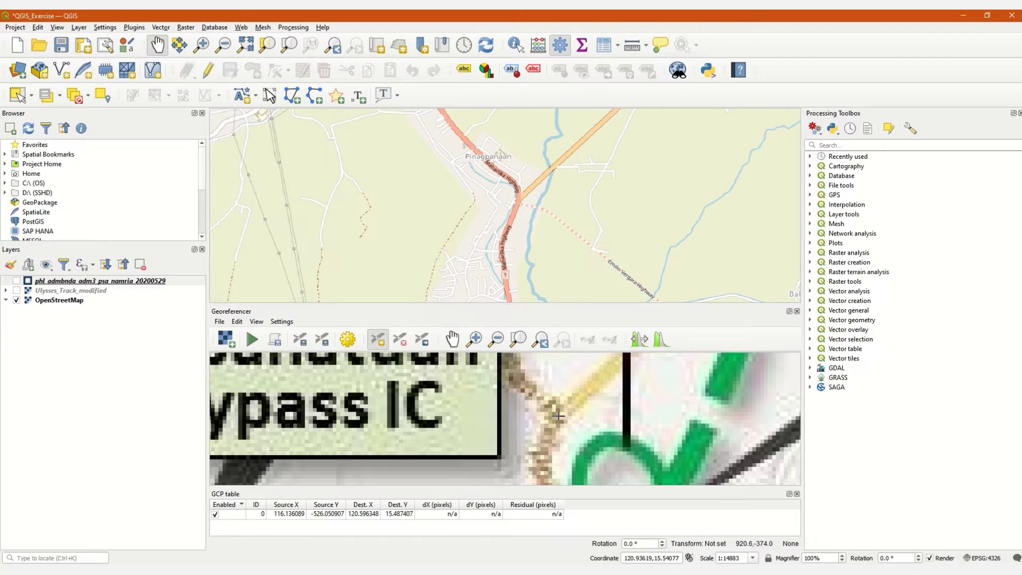
pyautogui.click(559, 416)
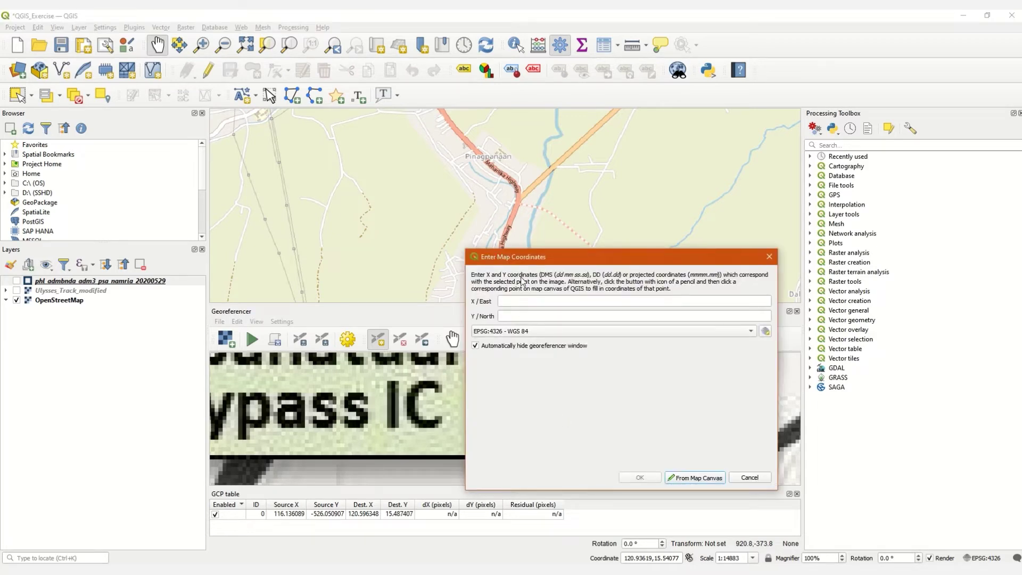
# Assign the second point's coordinates from the map canvas where the Pinagpanaan-Rizal Road meets Maharlika Highway
pyautogui.moveTo(520, 264); pyautogui.dragTo(552, 223)
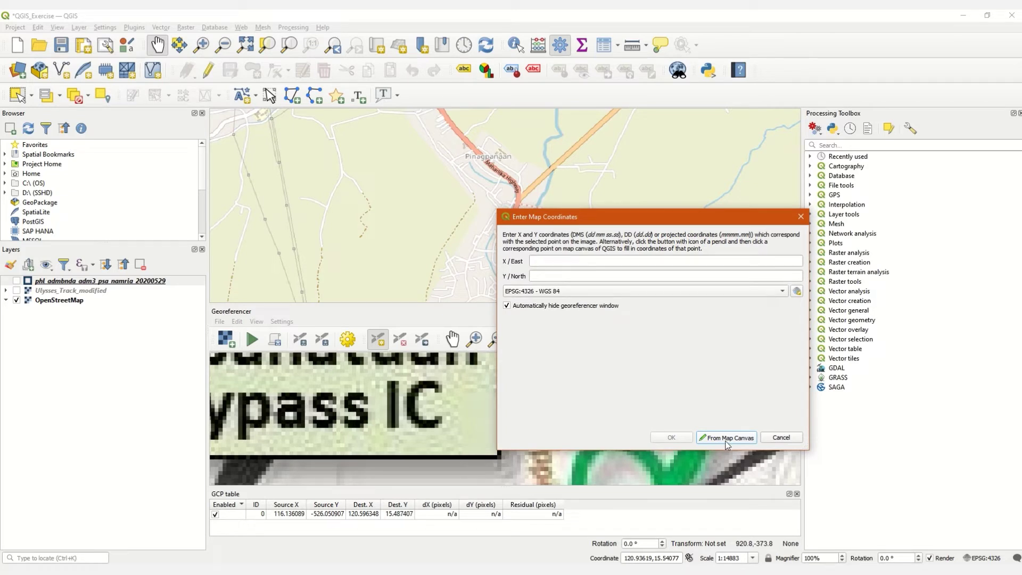
pyautogui.click(727, 438)
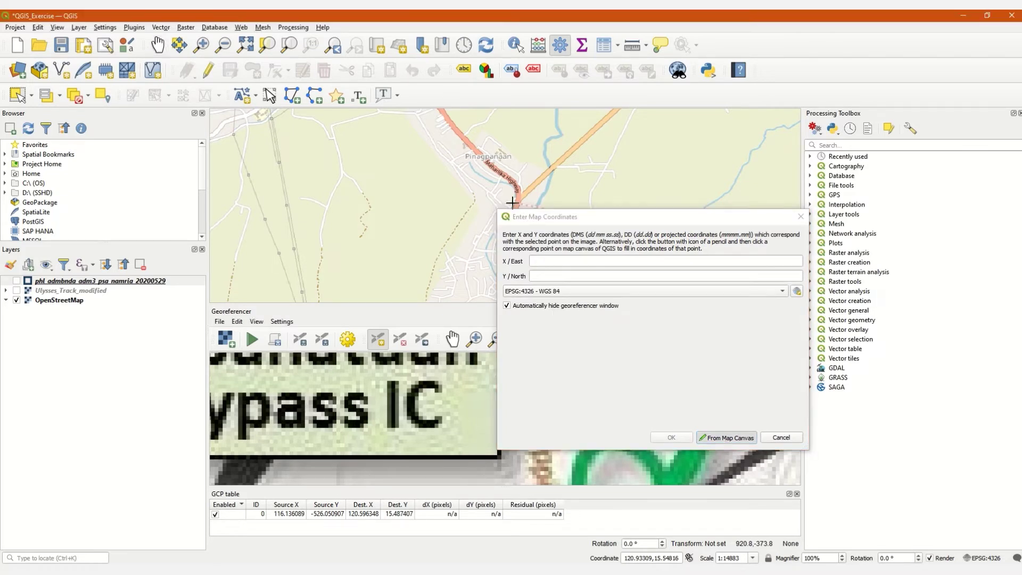
pyautogui.scroll(1, 518, 198)
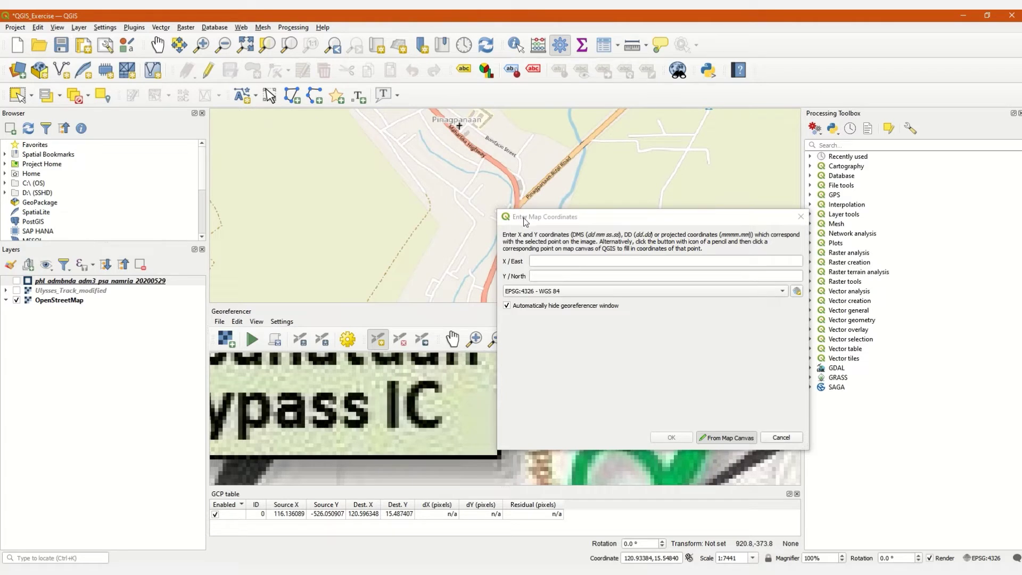
pyautogui.moveTo(524, 221); pyautogui.dragTo(633, 231)
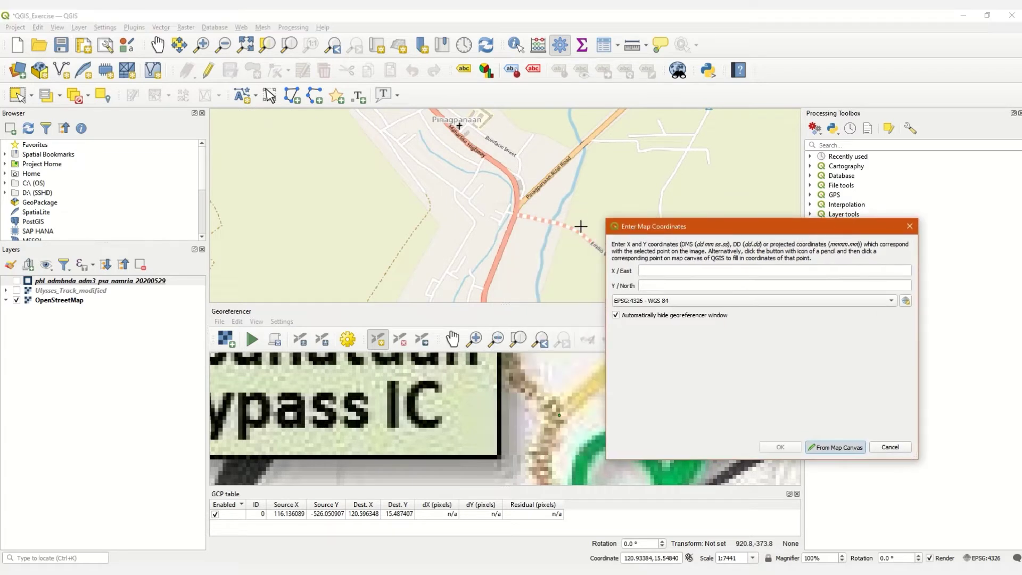
pyautogui.click(517, 205)
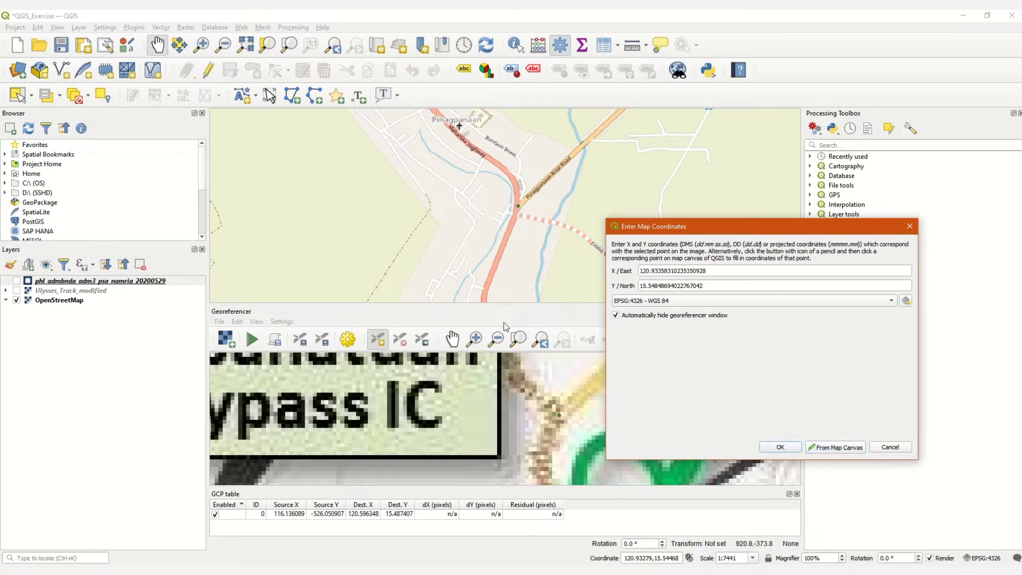
pyautogui.click(780, 447)
# Examine the CLLEX image north of Aliaga for a third reference junction, around the Maharlika Highway near the Phase I length arrow
pyautogui.scroll(-5, 590, 432)
pyautogui.moveTo(565, 385); pyautogui.dragTo(557, 420)
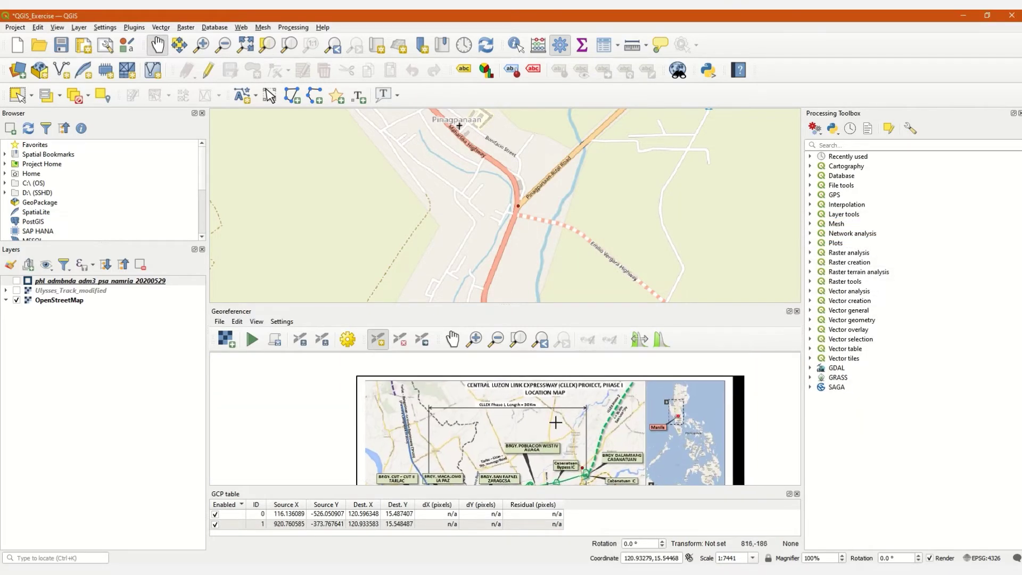
pyautogui.scroll(3, 547, 423)
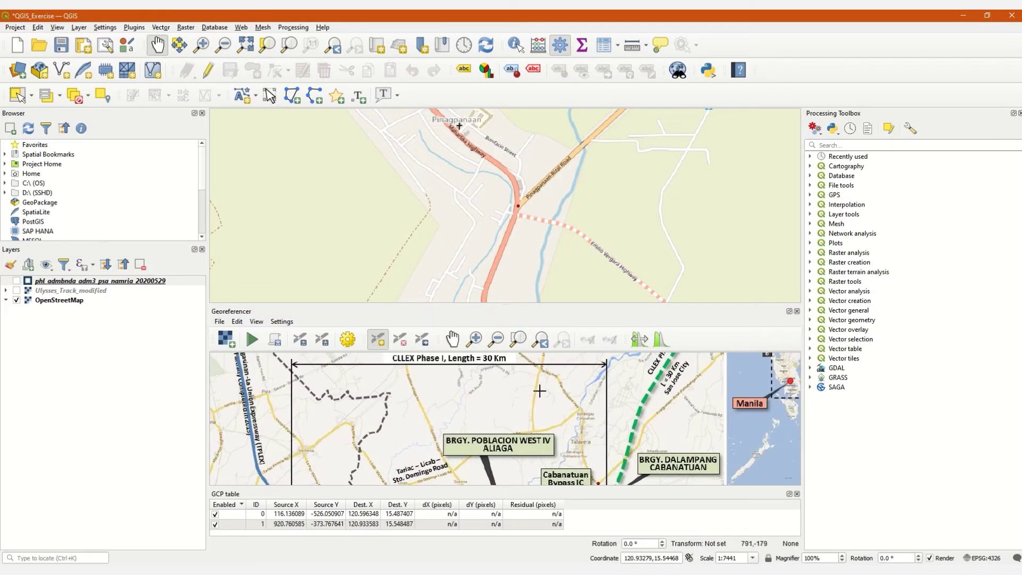
pyautogui.scroll(5, 544, 377)
pyautogui.scroll(-3, 542, 420)
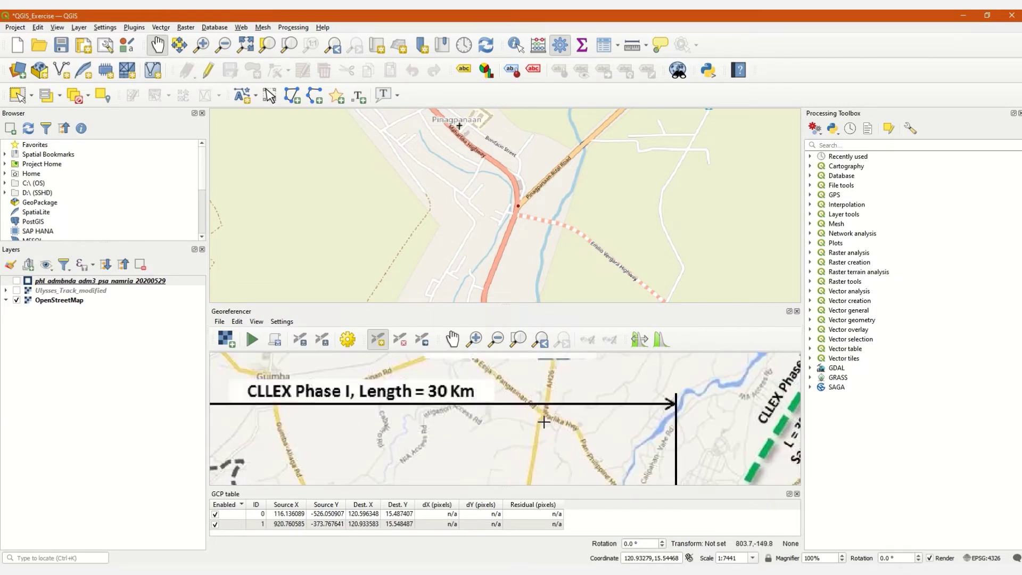
pyautogui.scroll(2, 541, 437)
pyautogui.scroll(-2, 545, 401)
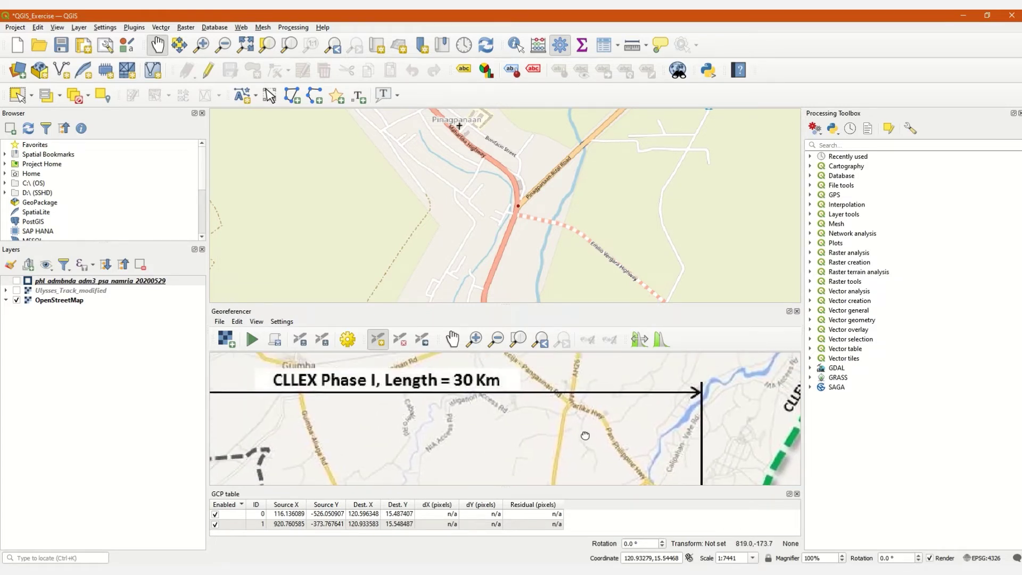
pyautogui.scroll(-1, 574, 426)
pyautogui.scroll(1, 551, 421)
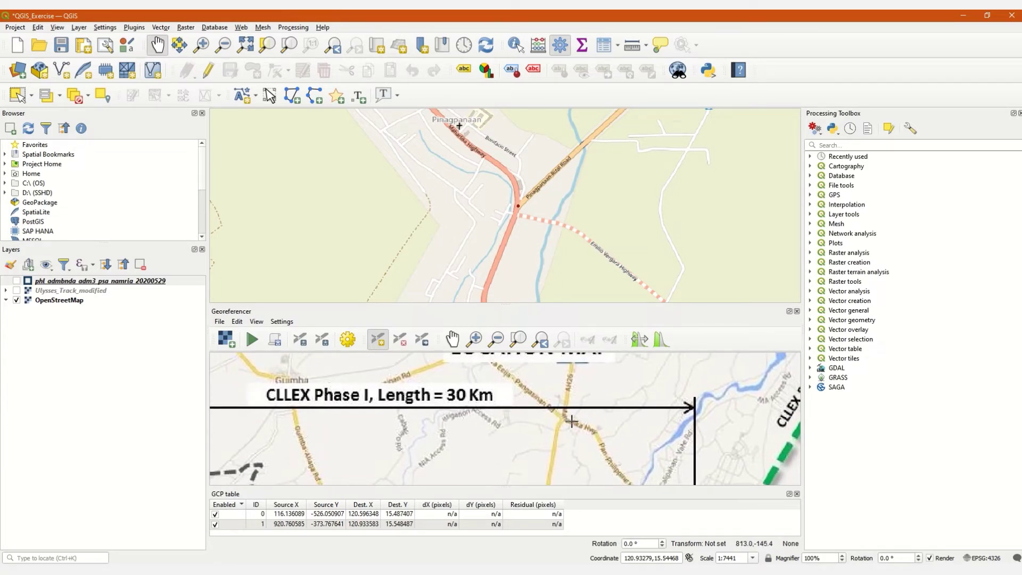
pyautogui.scroll(1, 564, 415)
pyautogui.scroll(-1, 561, 413)
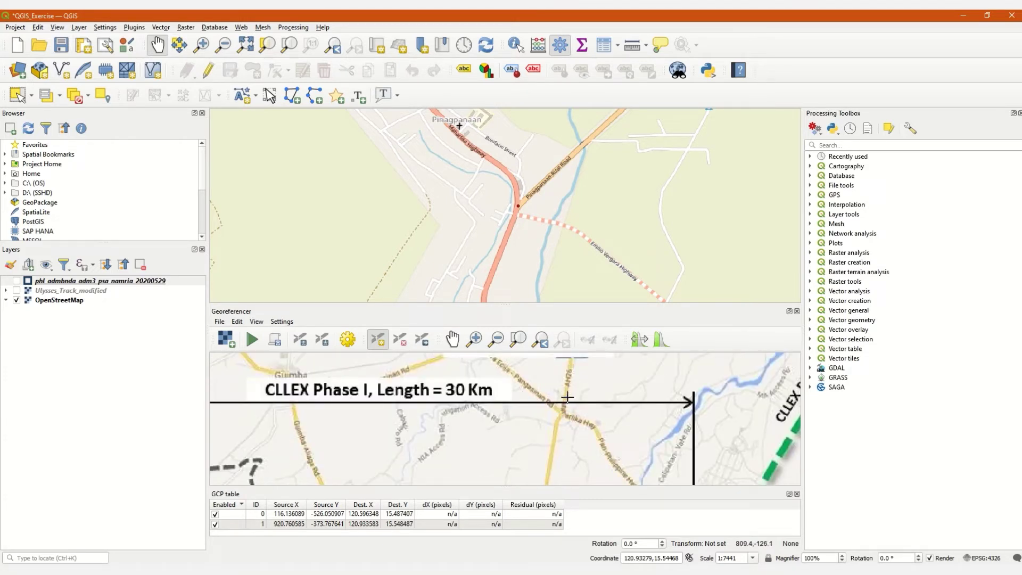
# Mark a third control point on the CLLEX image where the Nueva Ecija-Pangasinan Road meets the Maharlika Highway
pyautogui.scroll(1, 567, 411)
pyautogui.scroll(1, 567, 414)
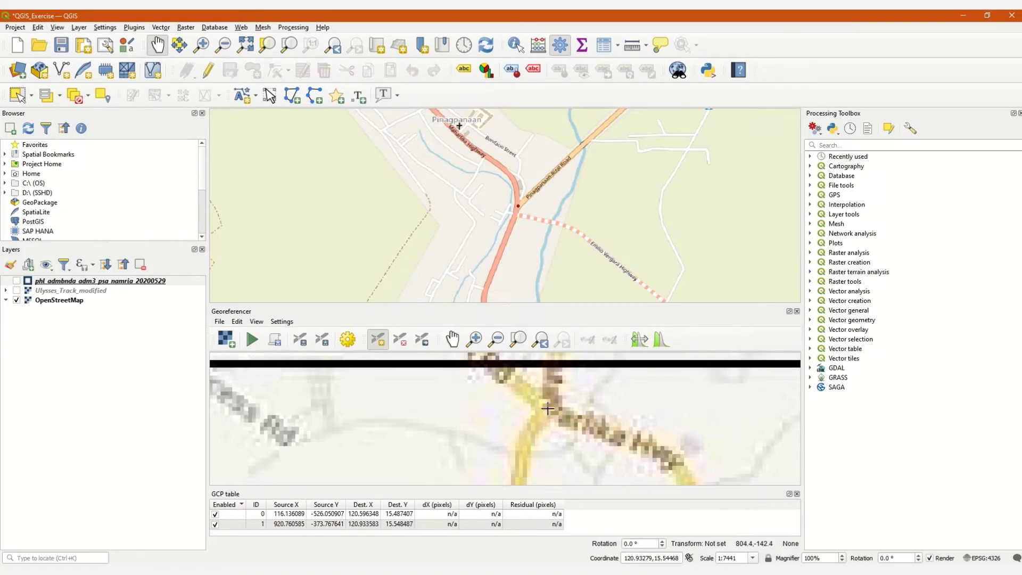
pyautogui.click(544, 409)
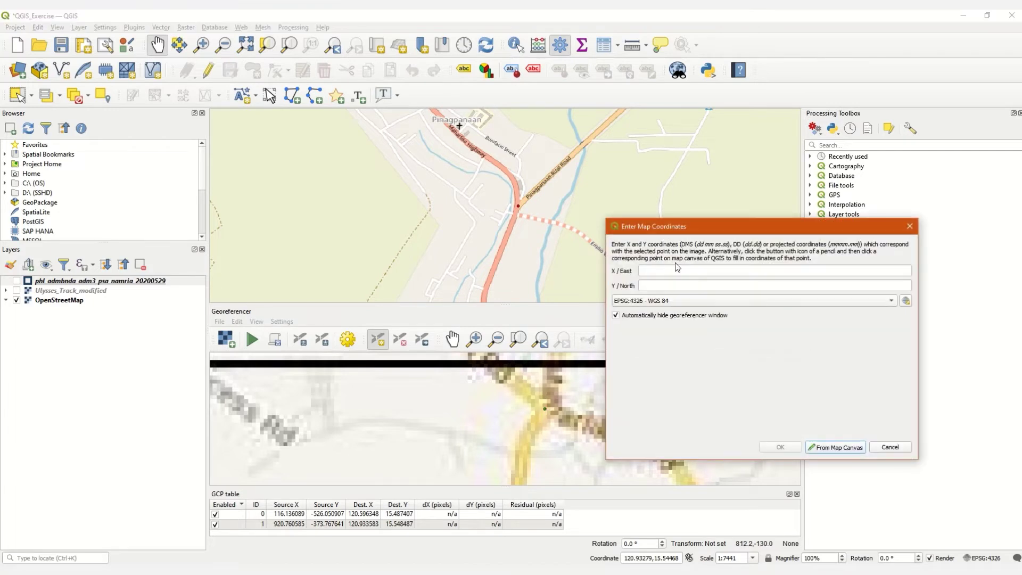
# Assign the third point's coordinates from the map canvas at the Nueva Ecija-Pangasinan Road crossing in Baloc
pyautogui.click(836, 449)
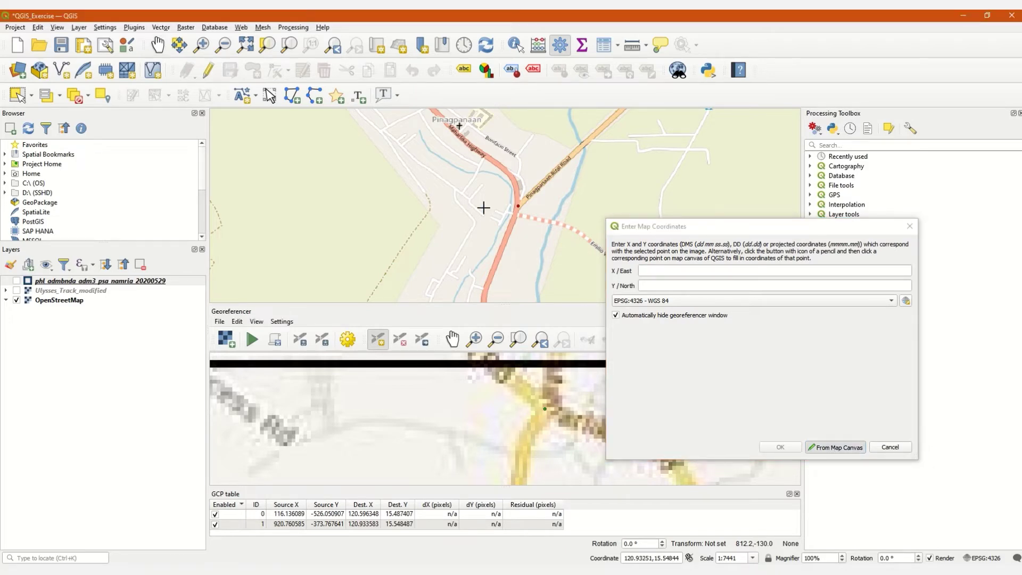
pyautogui.scroll(-4, 479, 207)
pyautogui.moveTo(403, 169); pyautogui.dragTo(406, 254)
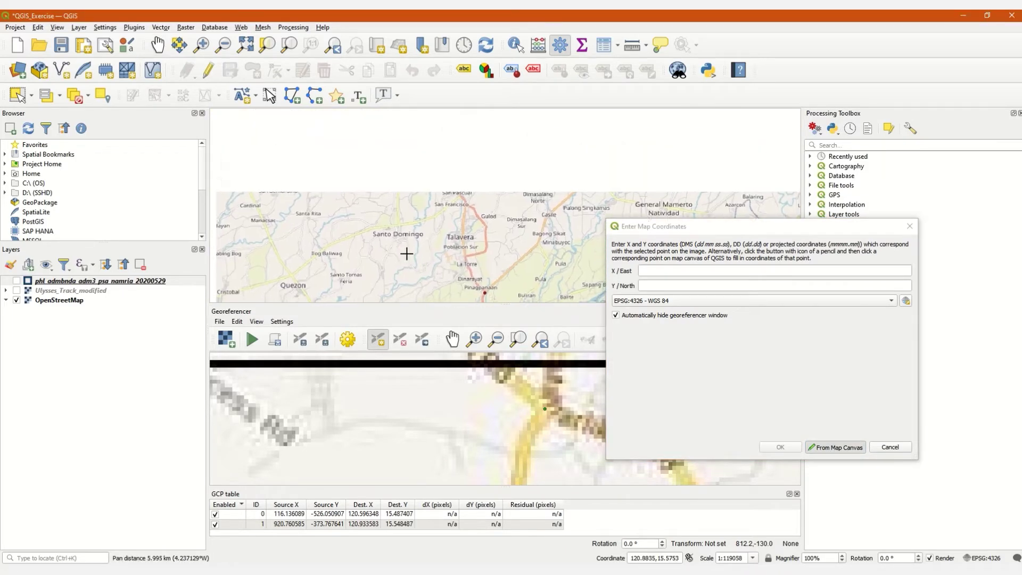
pyautogui.moveTo(403, 206); pyautogui.dragTo(439, 302)
pyautogui.scroll(3, 468, 219)
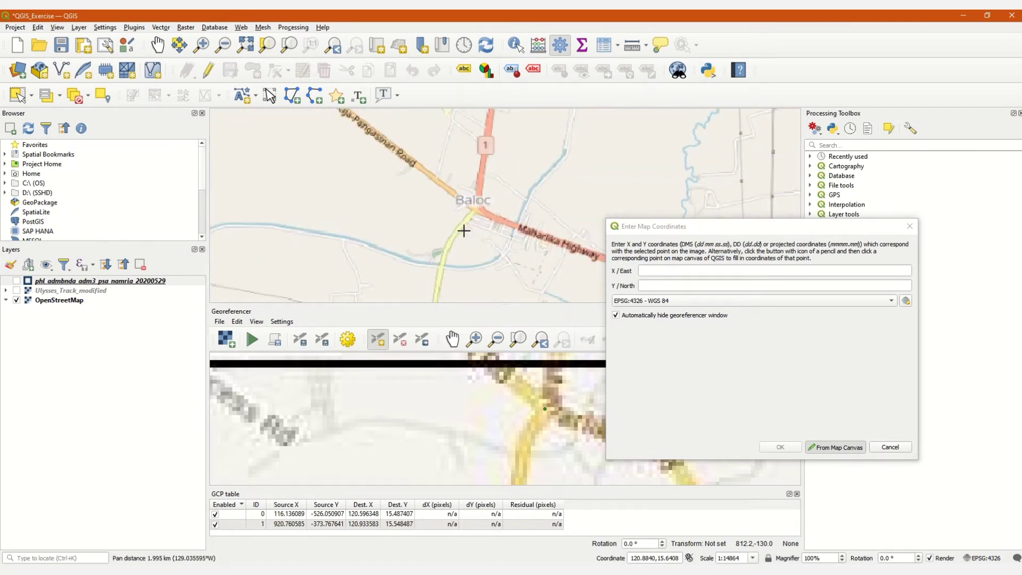
pyautogui.scroll(2, 474, 192)
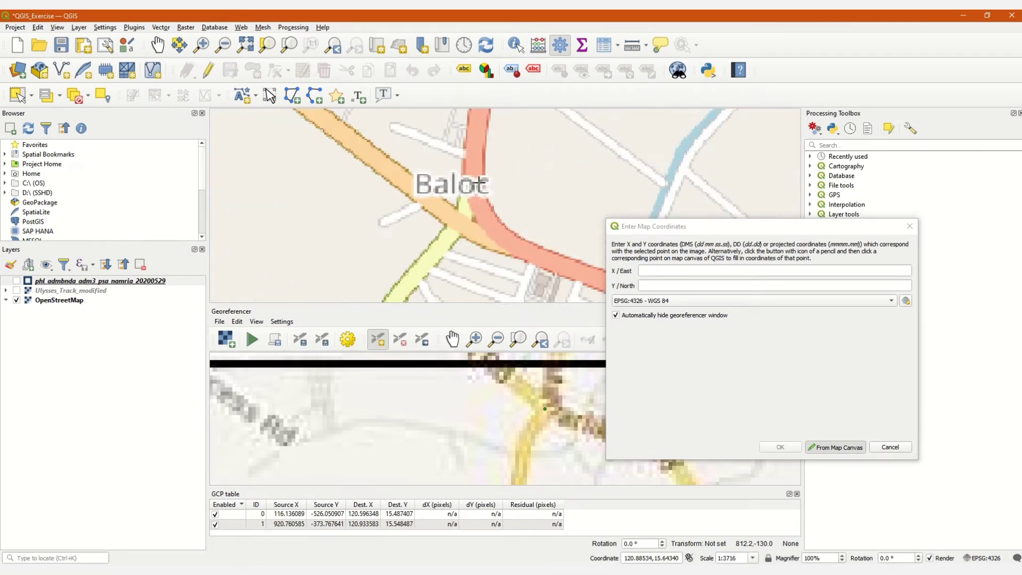
pyautogui.scroll(2, 459, 221)
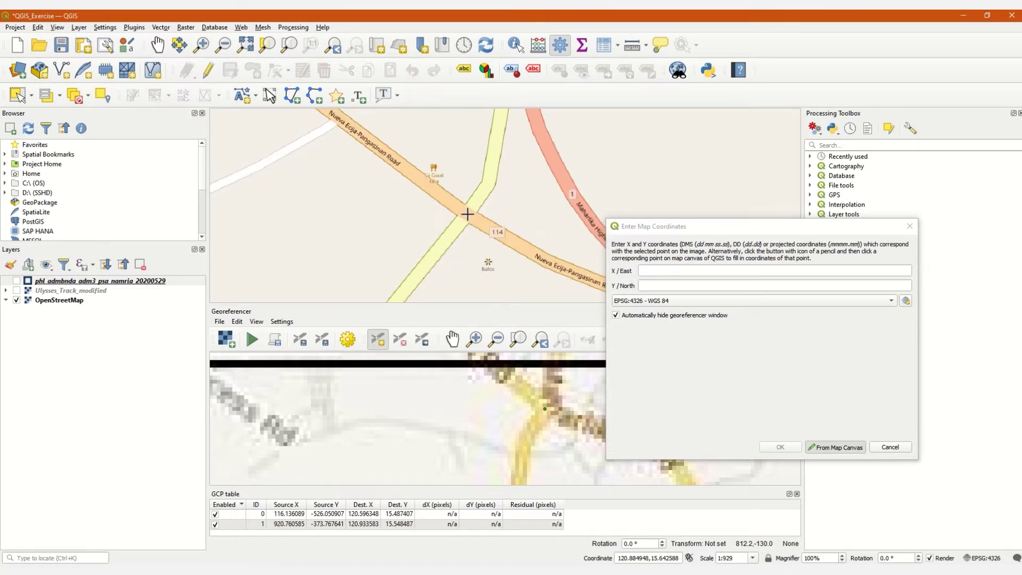
pyautogui.click(467, 214)
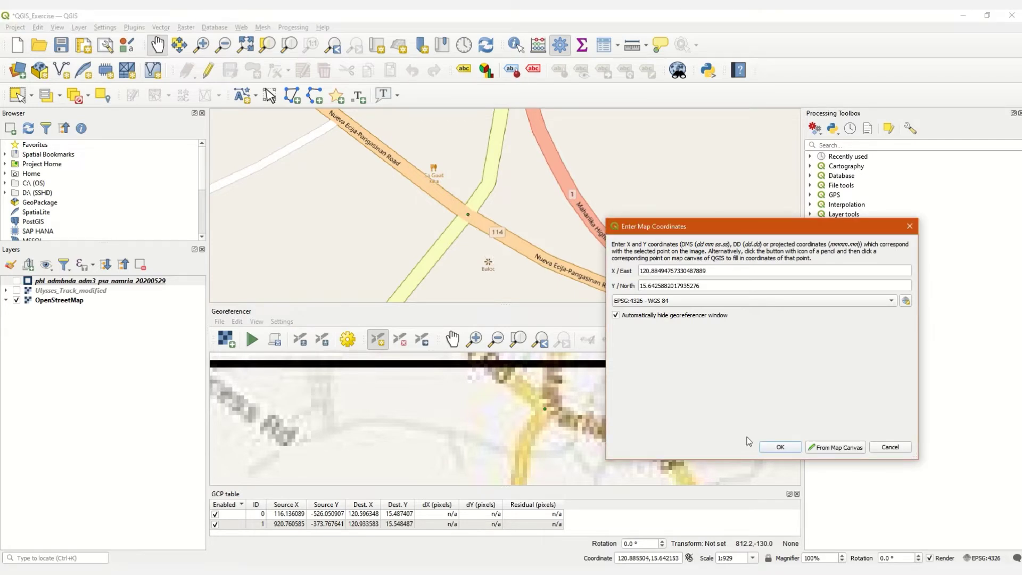
pyautogui.click(778, 449)
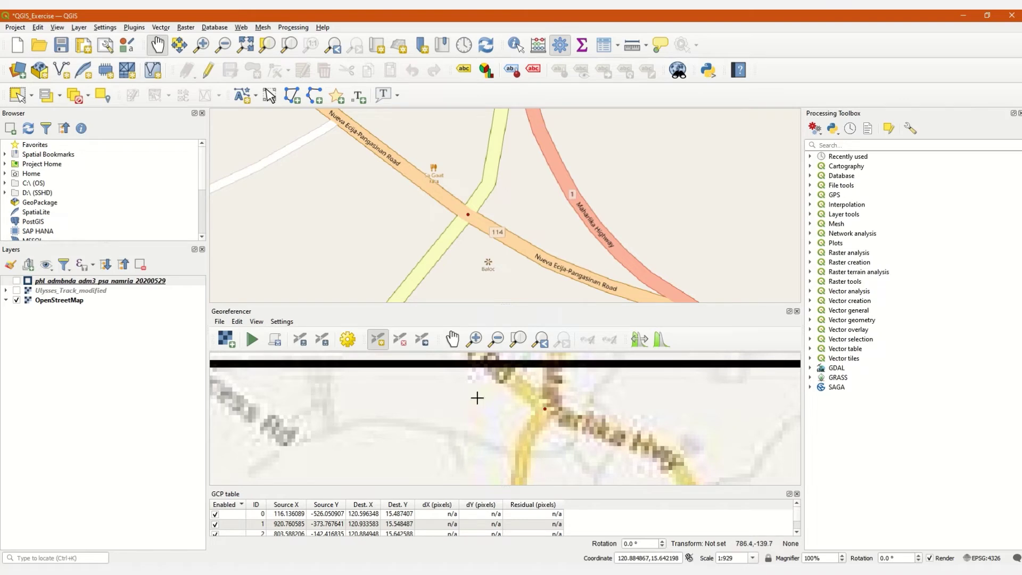
# Examine the western part of the CLLEX image for a fourth reference junction near Gerona
pyautogui.scroll(-4, 475, 399)
pyautogui.moveTo(342, 450); pyautogui.dragTo(527, 430)
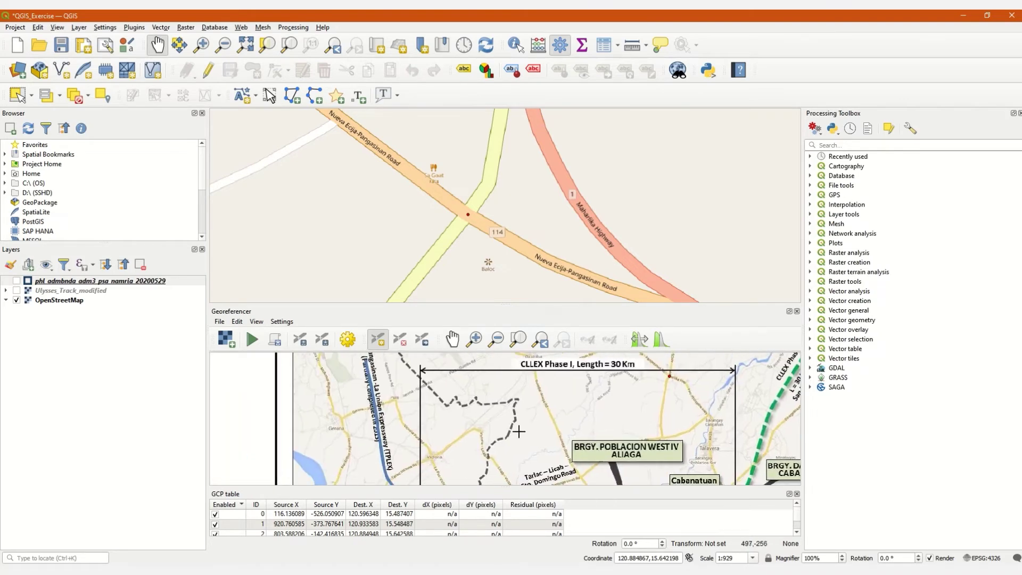
pyautogui.moveTo(444, 394); pyautogui.dragTo(559, 453)
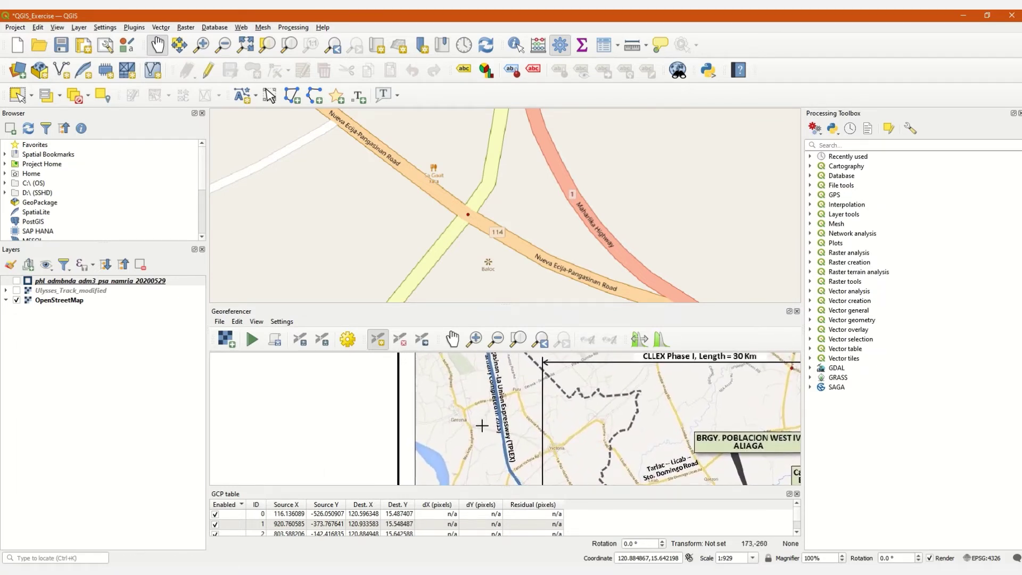
pyautogui.scroll(1, 467, 421)
pyautogui.scroll(1, 451, 392)
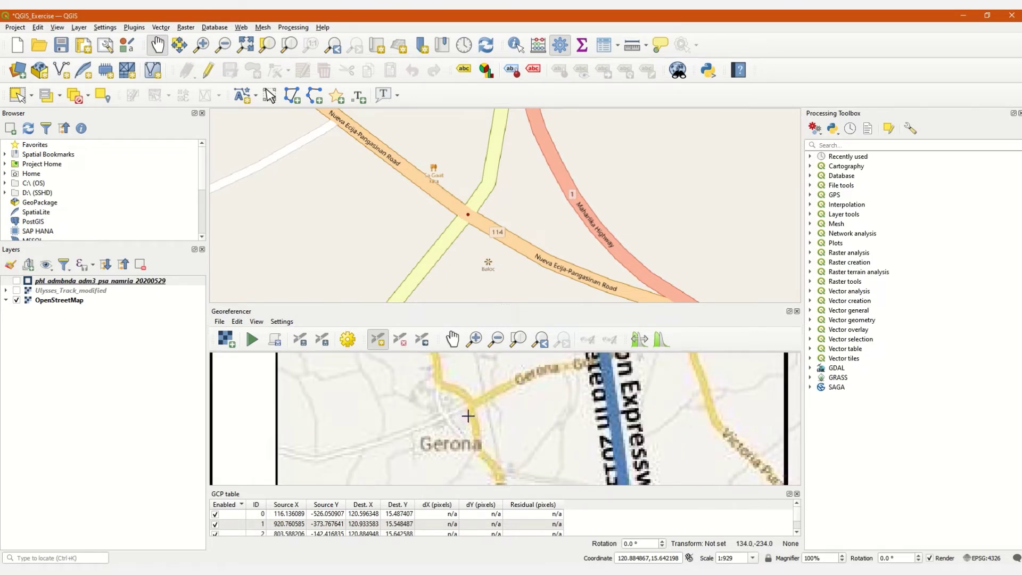
# Locate the matching road junction at Gerona, west of Pura, on OpenStreetMap
pyautogui.scroll(-6, 443, 205)
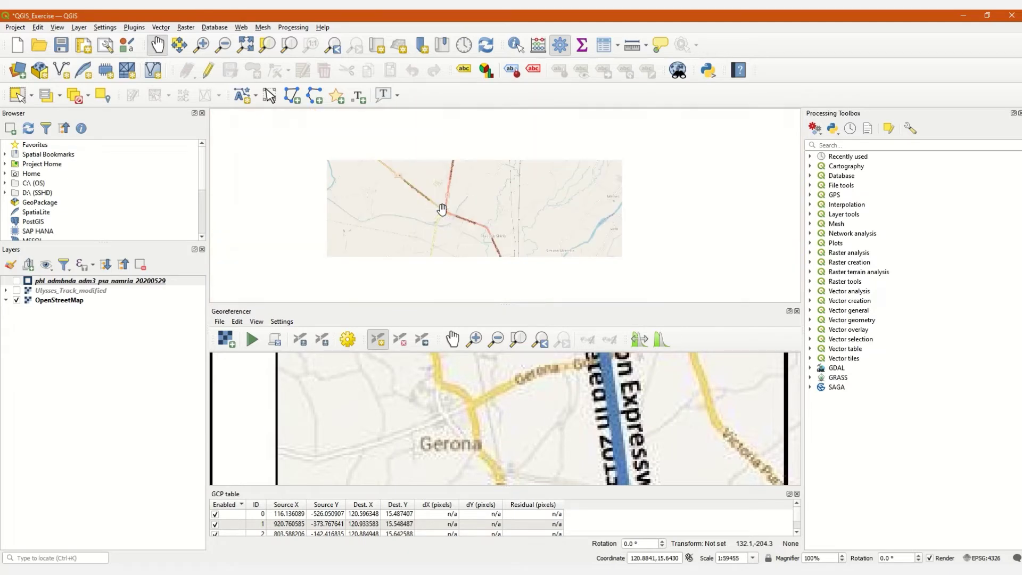
pyautogui.scroll(-2, 446, 207)
pyautogui.moveTo(296, 238); pyautogui.dragTo(499, 229)
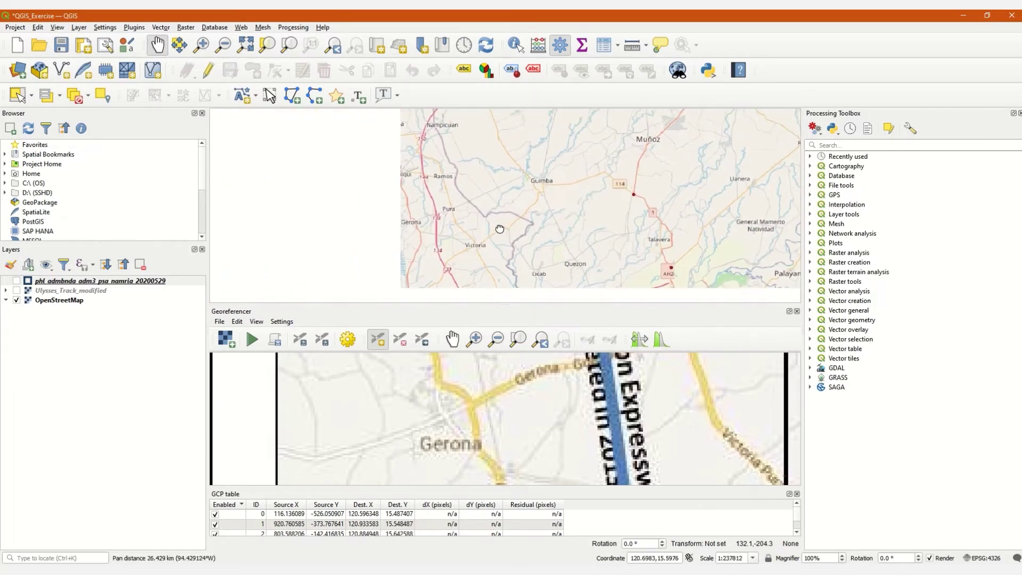
pyautogui.moveTo(394, 235); pyautogui.dragTo(448, 151)
pyautogui.moveTo(484, 230); pyautogui.dragTo(498, 265)
pyautogui.moveTo(417, 188); pyautogui.dragTo(424, 252)
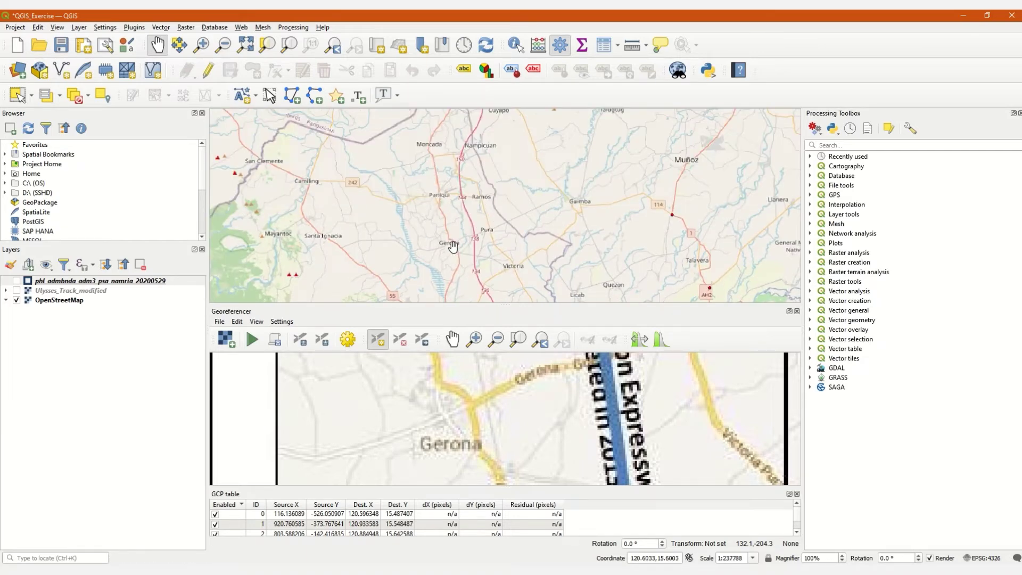
pyautogui.scroll(3, 454, 248)
pyautogui.moveTo(466, 217); pyautogui.dragTo(420, 290)
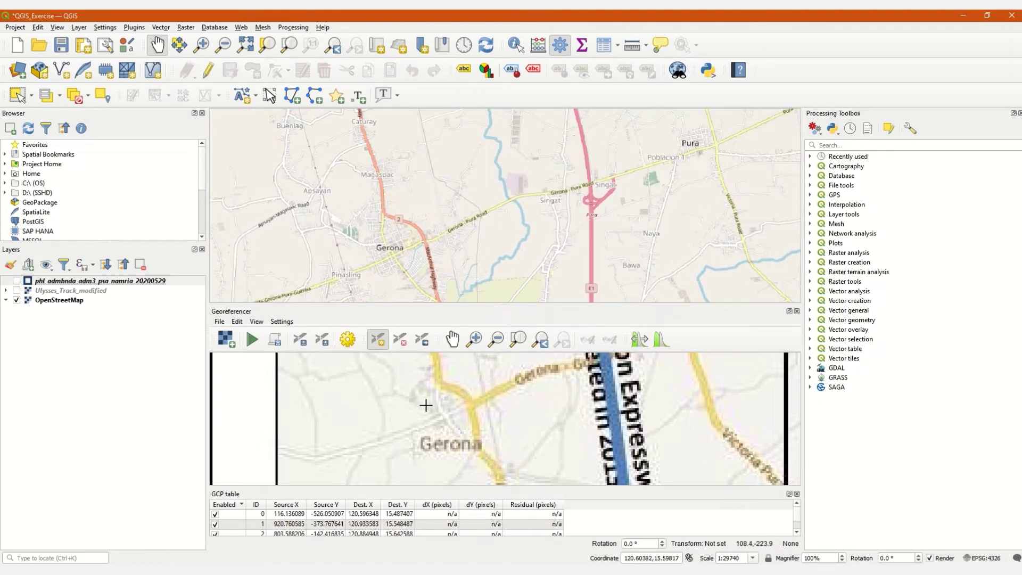
# Add a fourth control point at the Gerona junction on the CLLEX image, matched on the map canvas where Gerona-Pura Road crosses MacArthur Highway
pyautogui.click(470, 405)
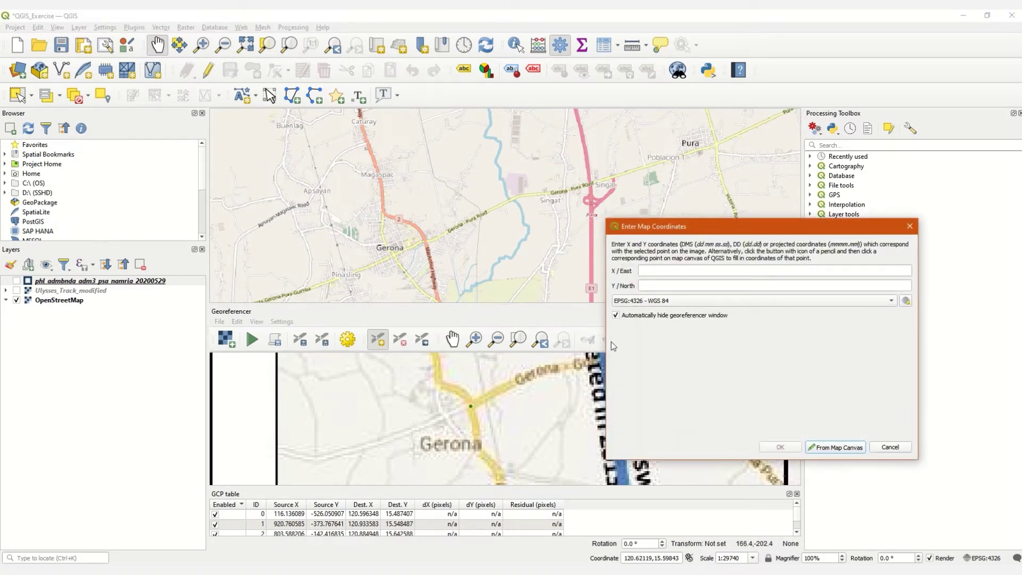
pyautogui.click(836, 450)
pyautogui.scroll(1, 422, 243)
pyautogui.scroll(4, 423, 244)
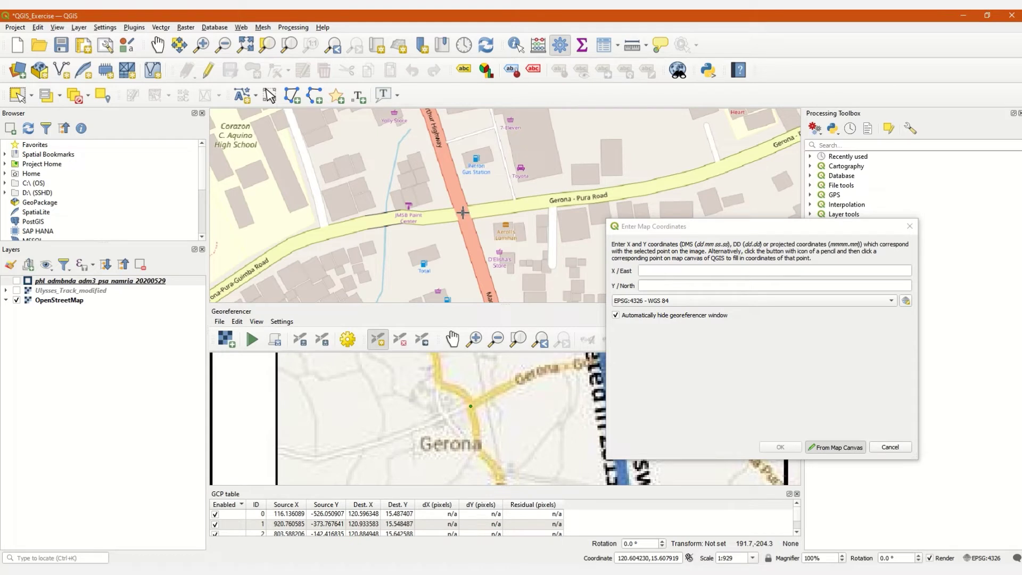
pyautogui.click(462, 212)
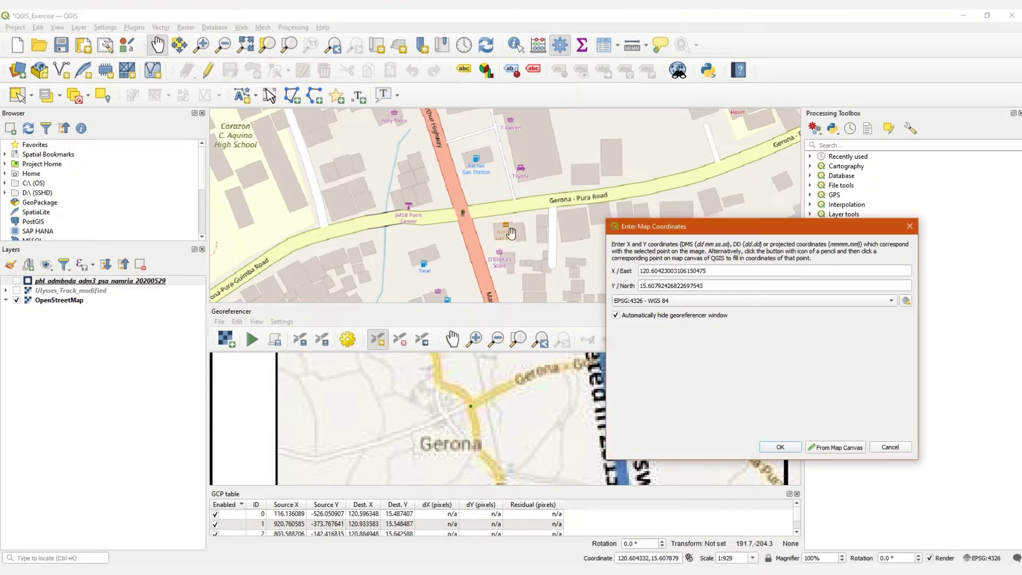
pyautogui.click(780, 446)
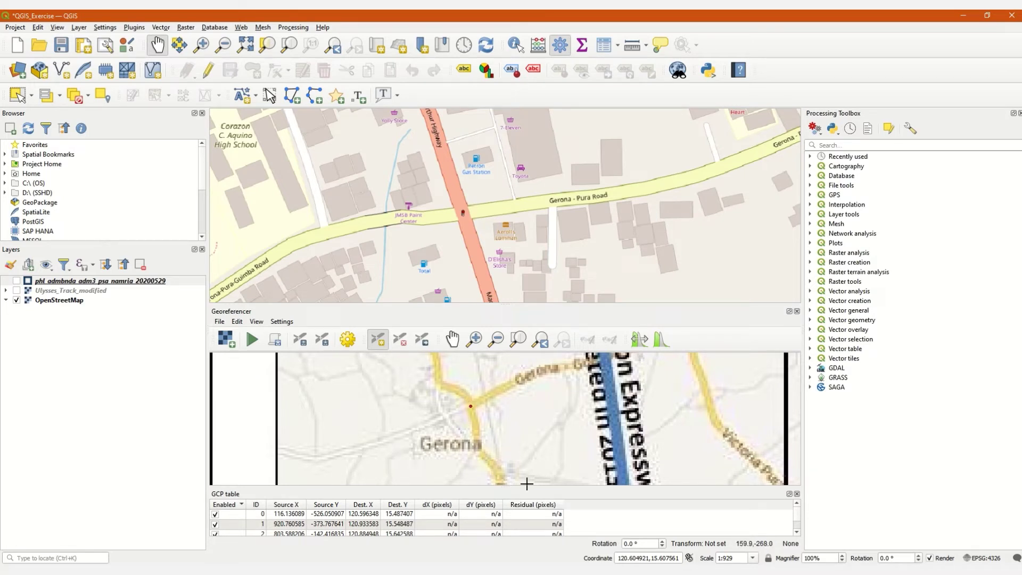
# Georeference the image with Linear transformation, Nearest Neighbour resampling, EPSG:4326 target and LZW compression, saving it as cllex_map_dpwh_ppp_modified.tif
pyautogui.click(248, 349)
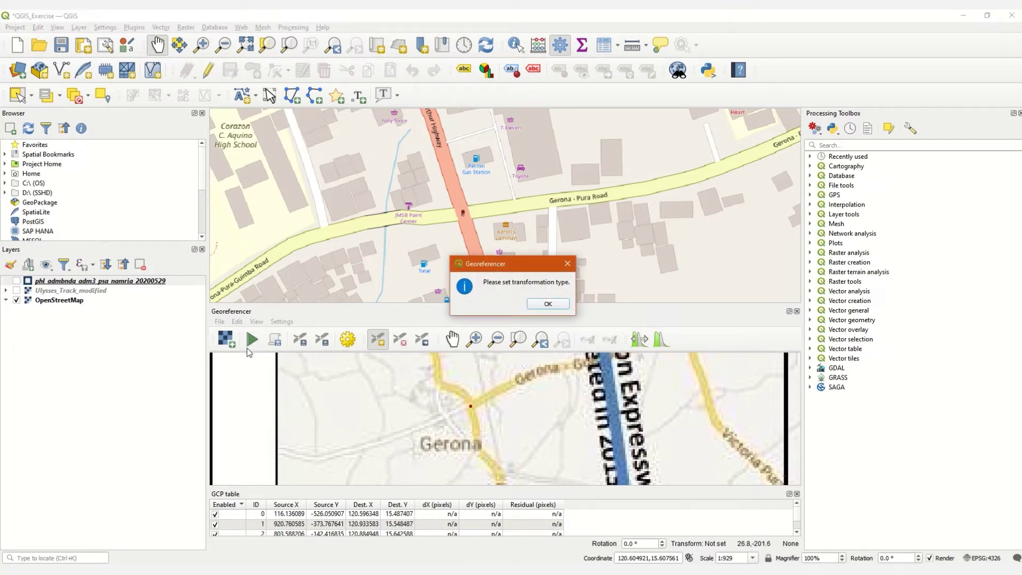
pyautogui.moveTo(515, 269); pyautogui.dragTo(465, 280)
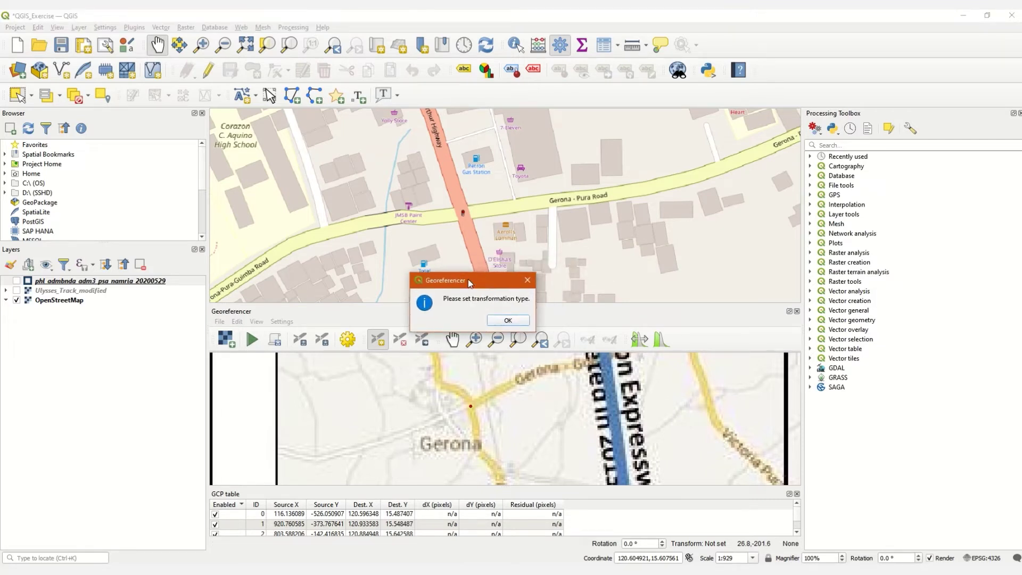
pyautogui.click(495, 315)
pyautogui.moveTo(341, 98); pyautogui.dragTo(472, 143)
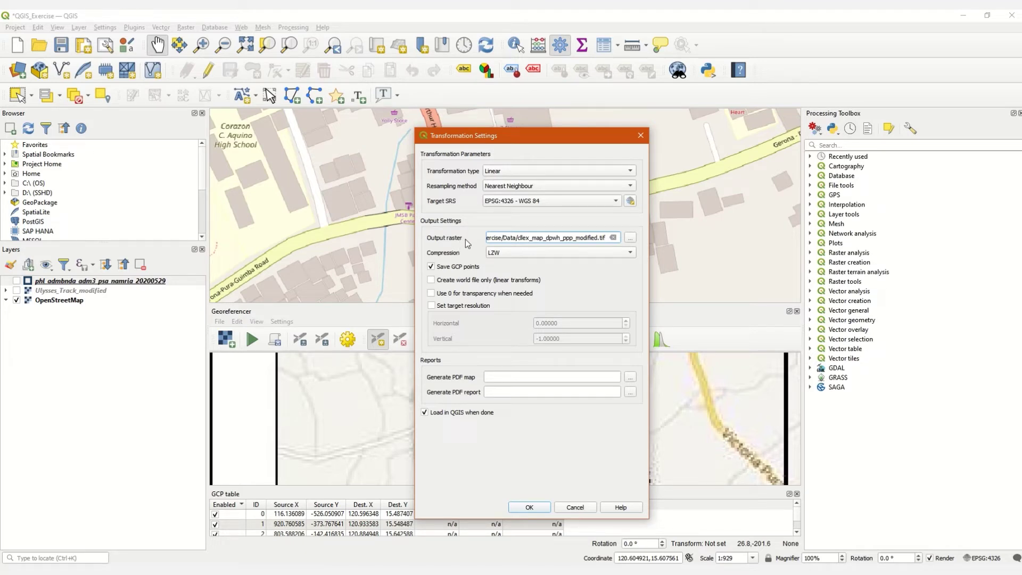
pyautogui.moveTo(506, 237); pyautogui.dragTo(679, 249)
pyautogui.click(532, 507)
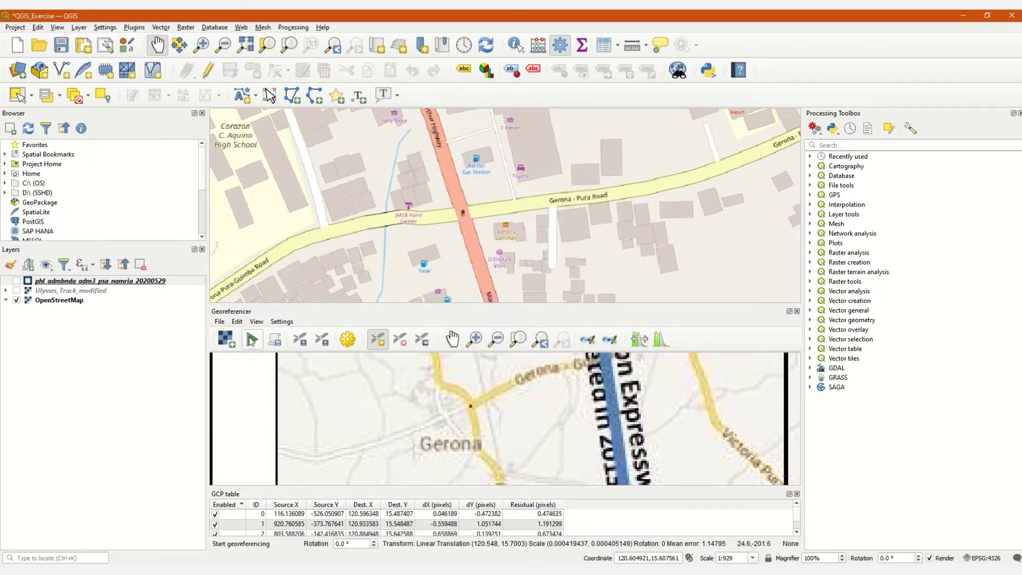
pyautogui.click(251, 340)
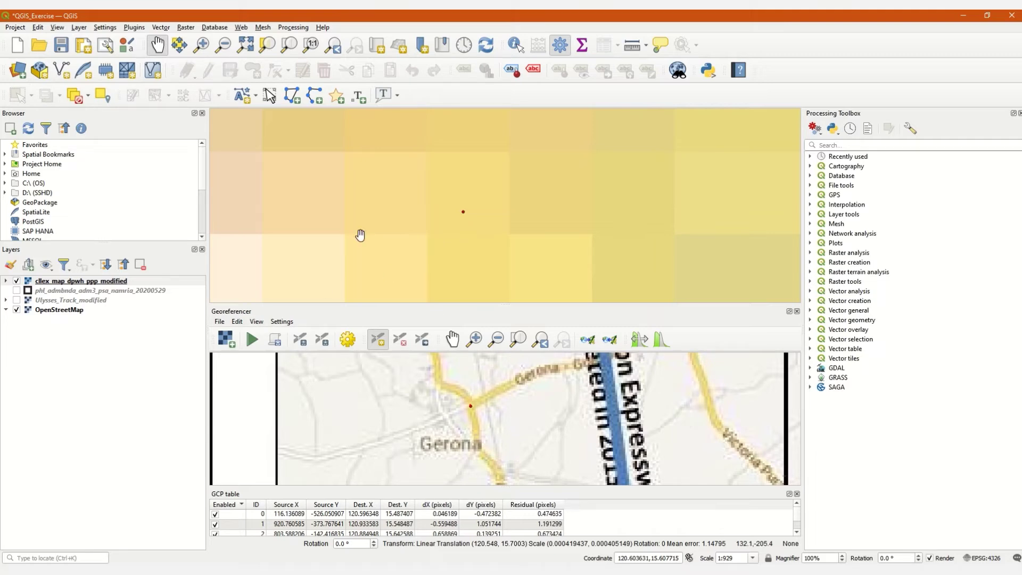
# Close the Georeferencer and inspect the georeferenced CLLEX map's placement over OpenStreetMap
pyautogui.scroll(-9, 433, 211)
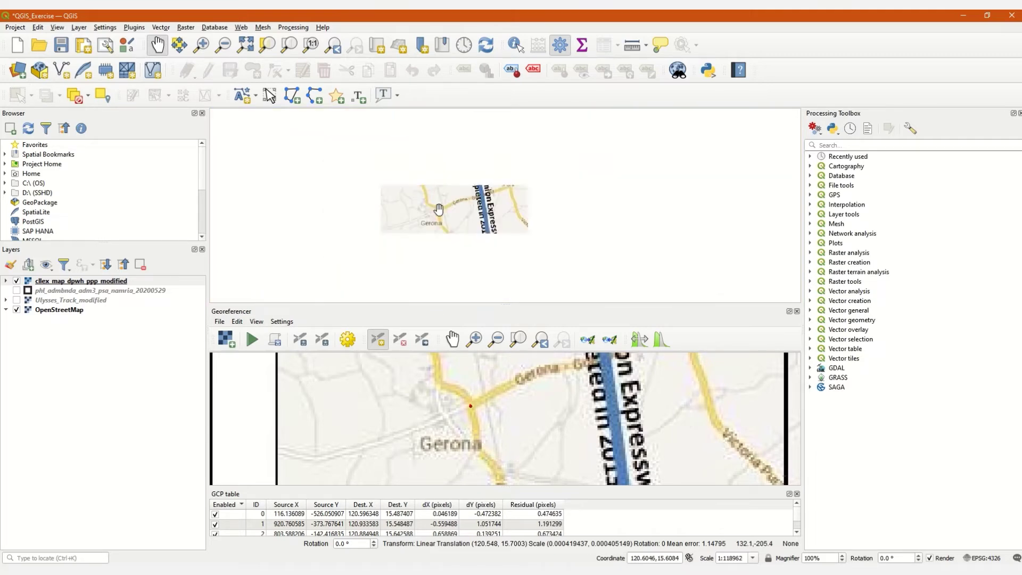
pyautogui.moveTo(486, 201); pyautogui.dragTo(430, 168)
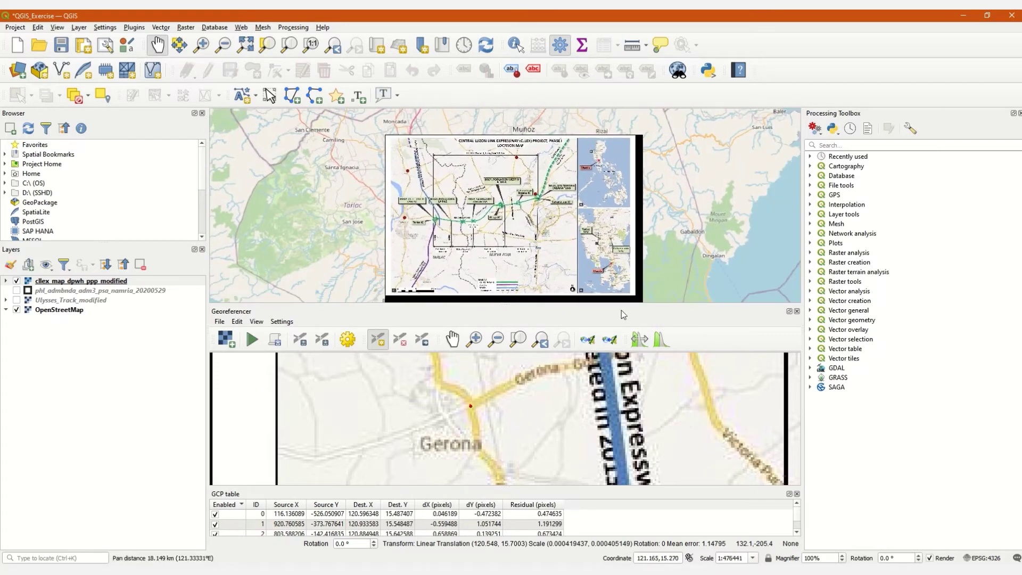
pyautogui.click(796, 311)
pyautogui.moveTo(561, 336); pyautogui.dragTo(543, 311)
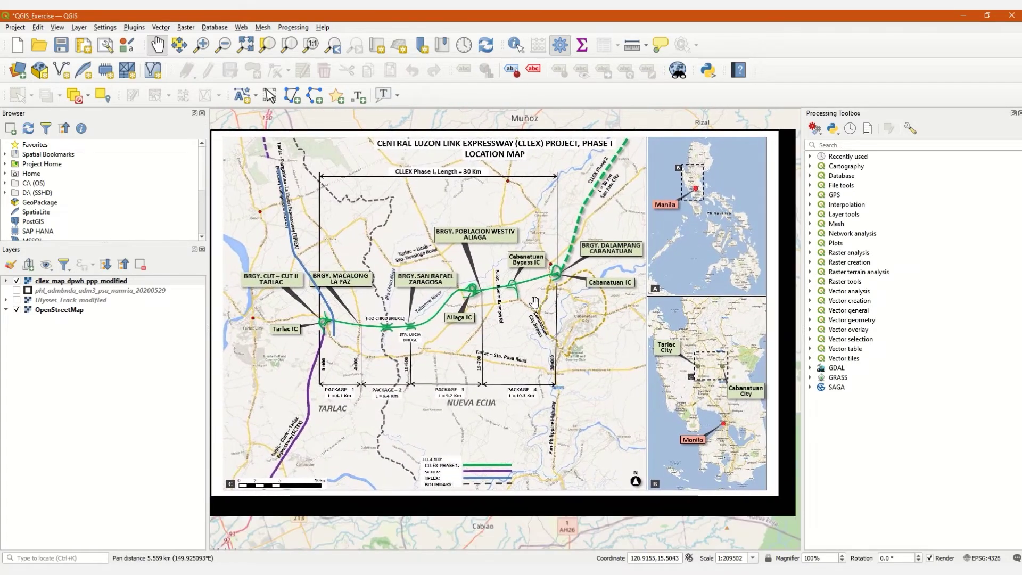
pyautogui.moveTo(411, 286); pyautogui.dragTo(420, 317)
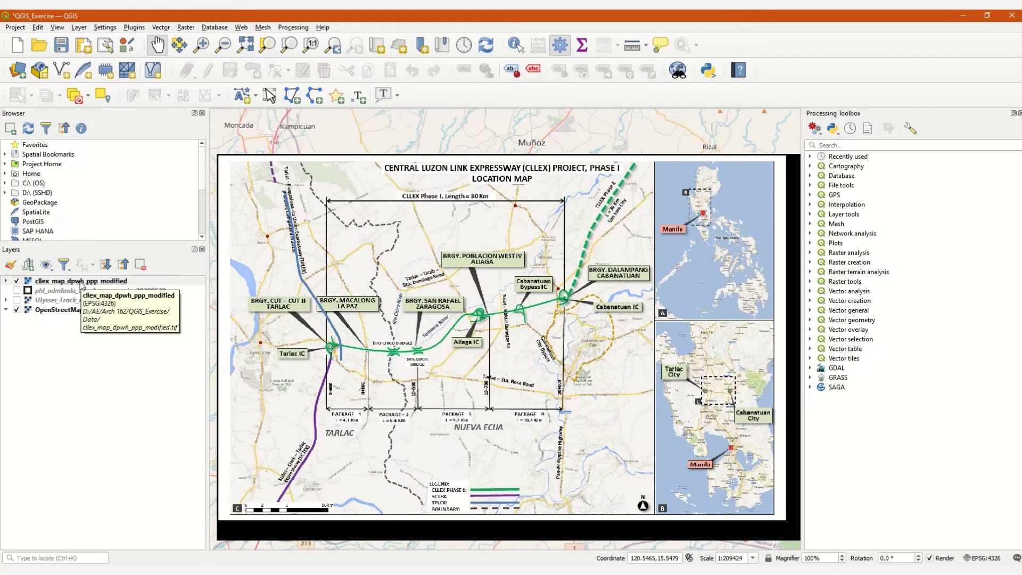
# Examine how the georeferenced CLLEX map fits the surrounding OpenStreetMap roads and towns at regional and local scales
pyautogui.scroll(-1, 250, 271)
pyautogui.moveTo(288, 278)
pyautogui.mouseDown()
pyautogui.moveTo(453, 281)
pyautogui.moveTo(497, 310)
pyautogui.mouseUp()
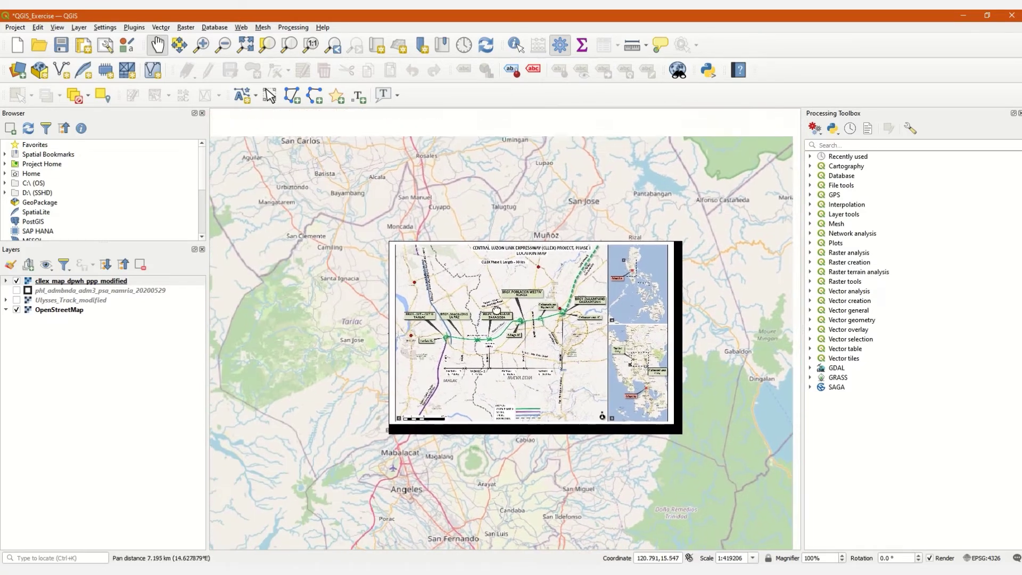
pyautogui.scroll(-2, 517, 253)
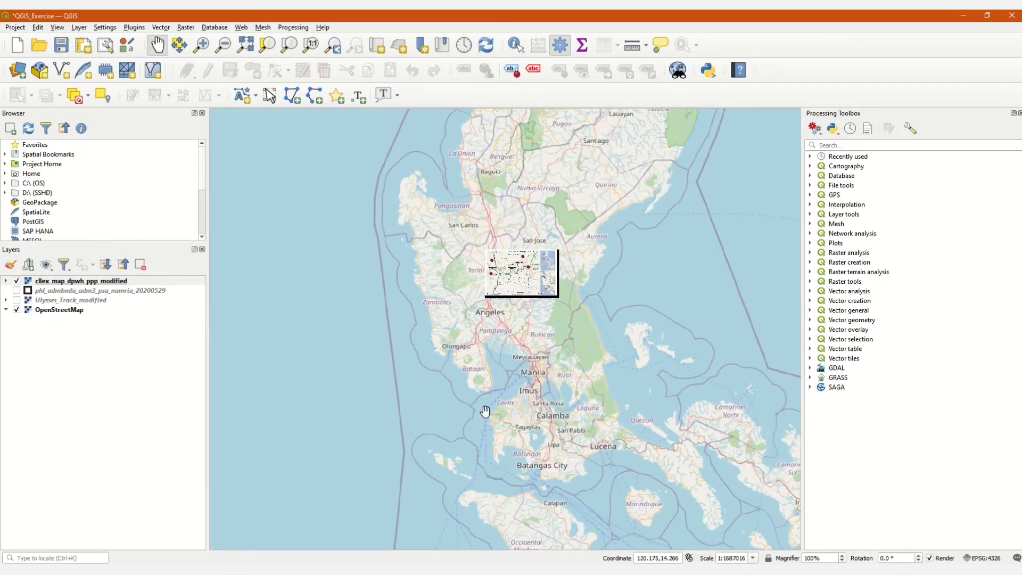
pyautogui.scroll(4, 559, 246)
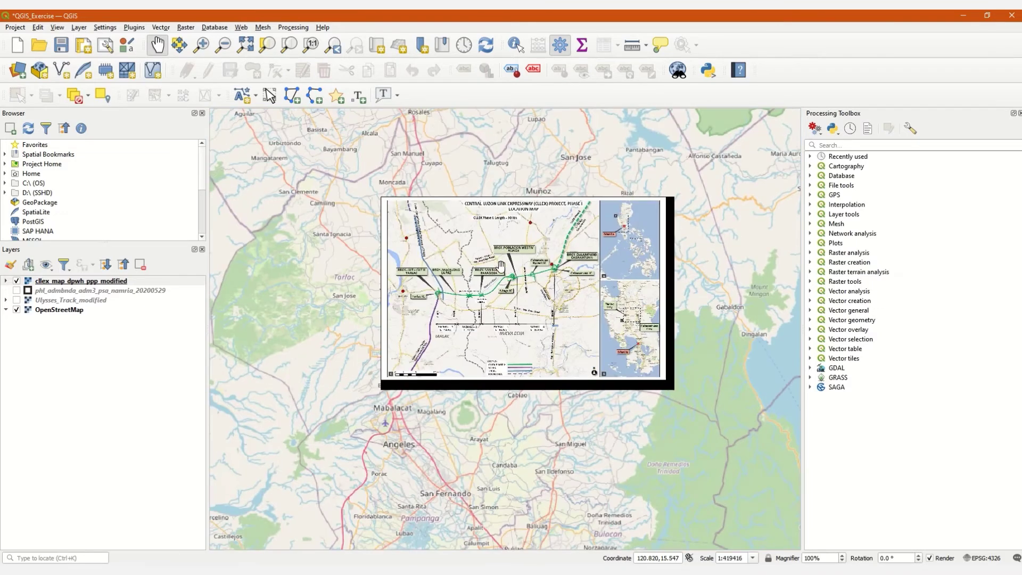
pyautogui.scroll(-1, 380, 288)
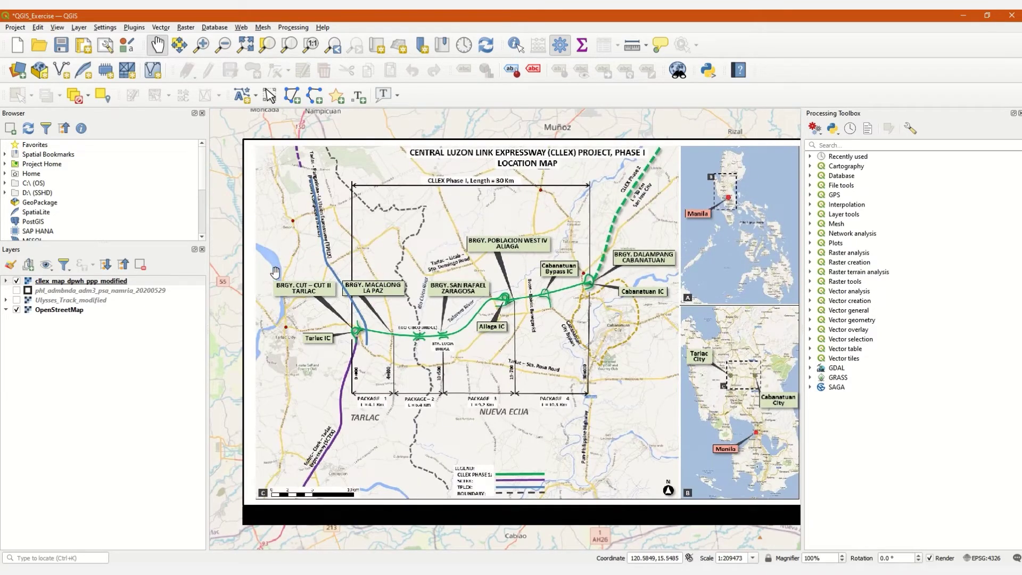
pyautogui.moveTo(540, 305); pyautogui.dragTo(507, 322)
pyautogui.moveTo(237, 360); pyautogui.dragTo(342, 343)
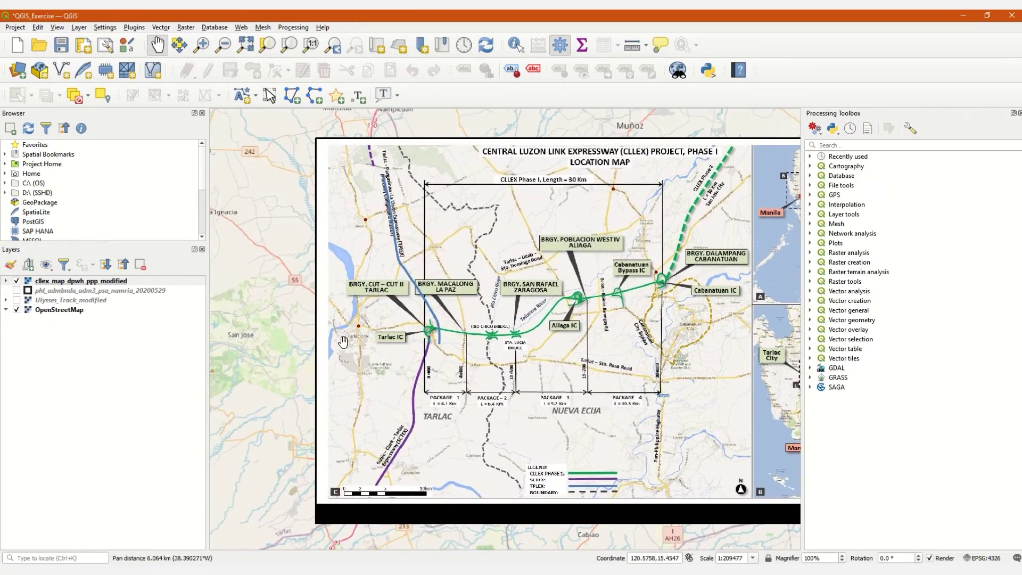
pyautogui.moveTo(547, 355); pyautogui.dragTo(459, 362)
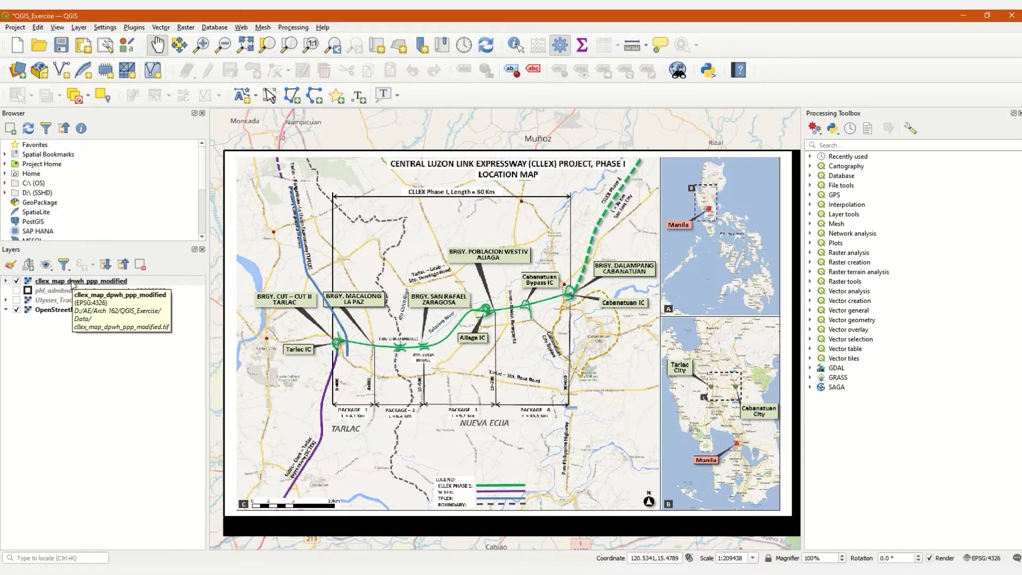
# Set the global opacity of the cllex_map_dpwh_ppp_modified layer to 17.1% in its transparency properties and apply it
pyautogui.rightClick(82, 282)
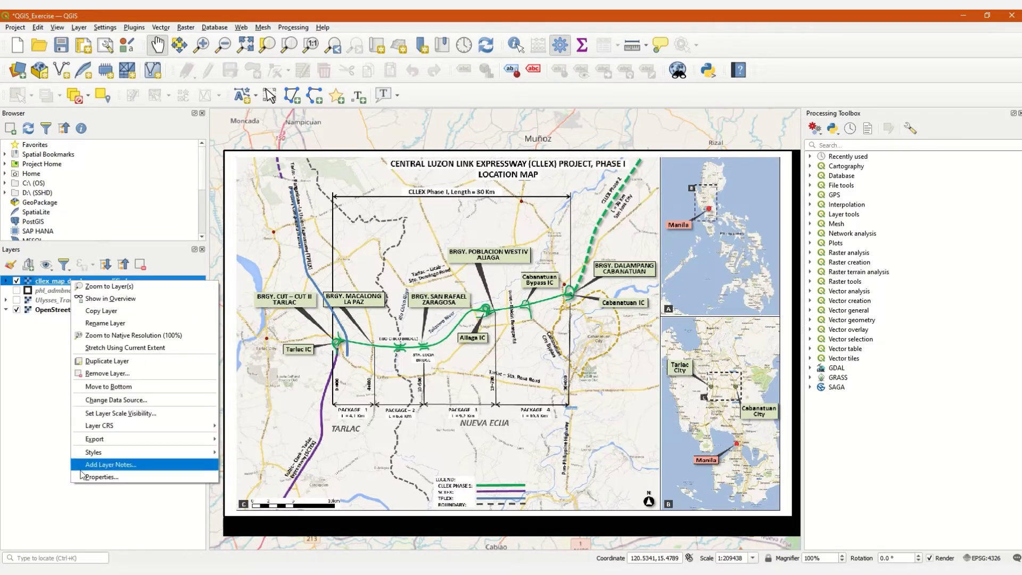
pyautogui.click(108, 477)
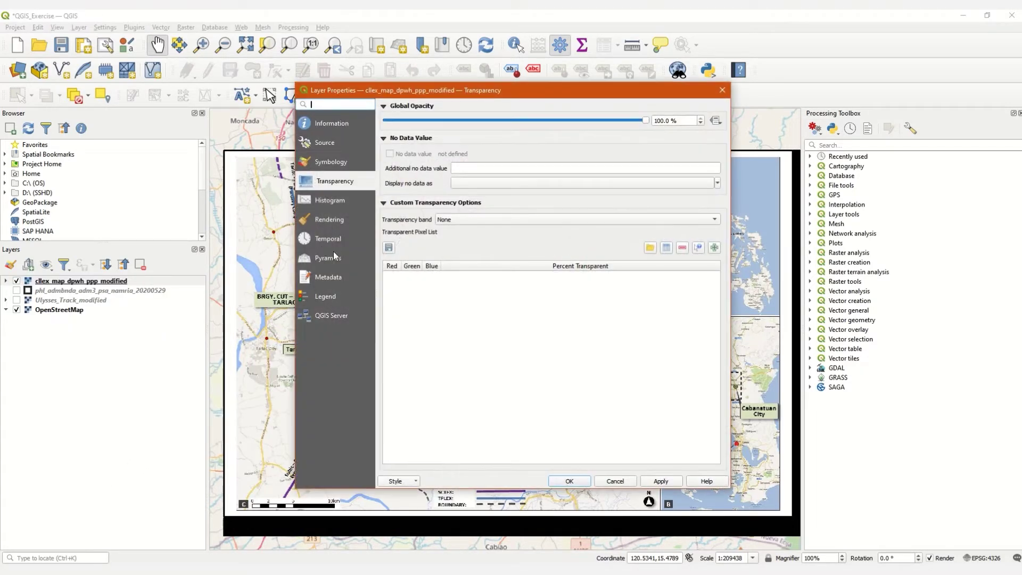
pyautogui.click(331, 163)
pyautogui.click(329, 142)
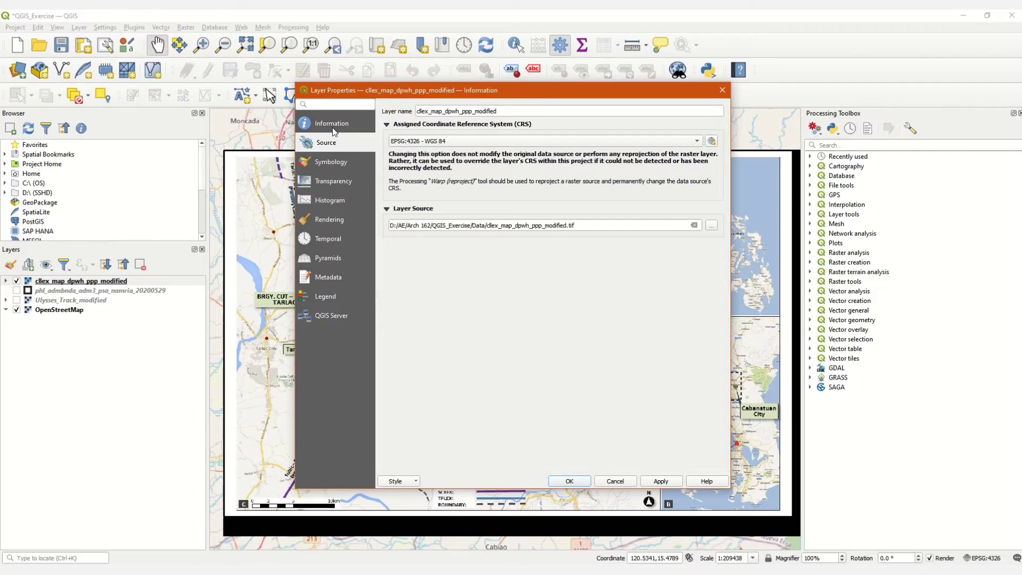
pyautogui.click(332, 124)
pyautogui.click(327, 181)
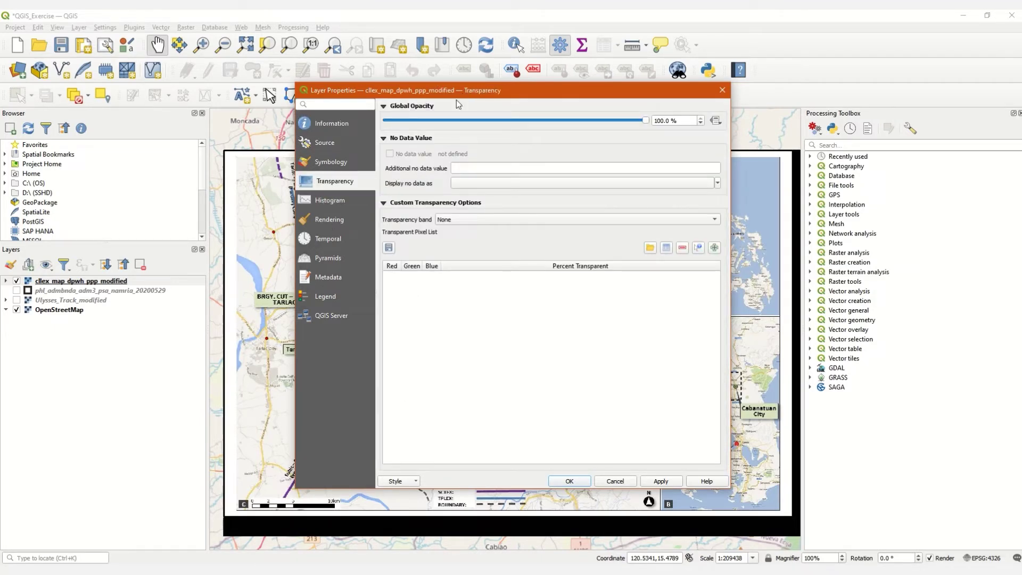
pyautogui.moveTo(455, 100); pyautogui.dragTo(656, 106)
pyautogui.moveTo(853, 133); pyautogui.dragTo(641, 156)
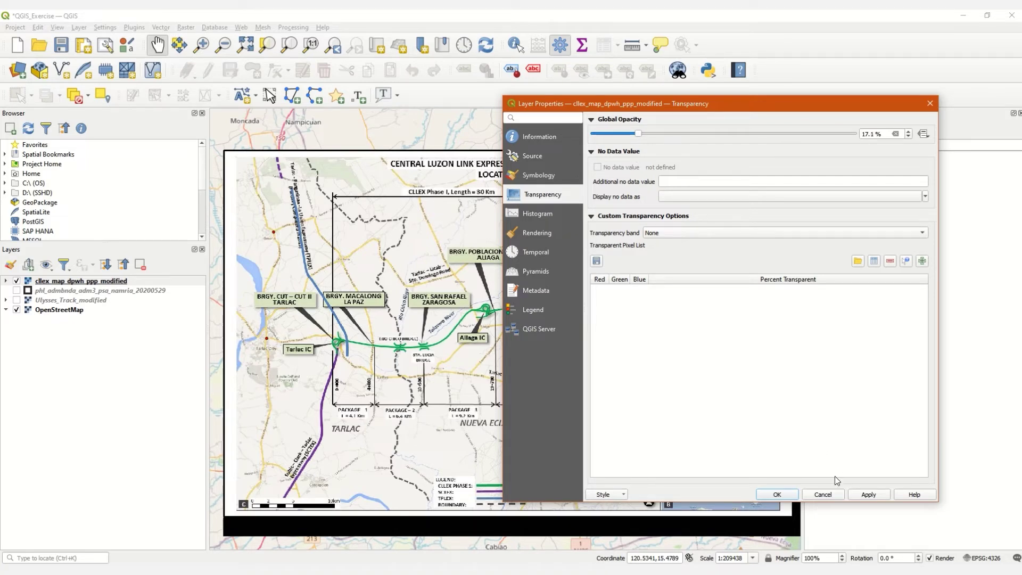
pyautogui.click(867, 495)
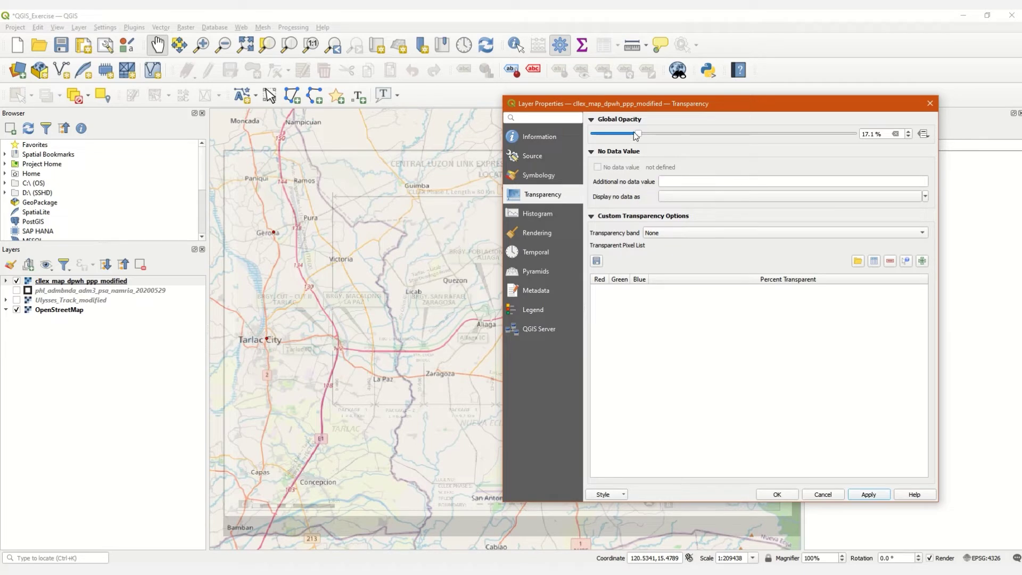
# Raise the CLLEX layer's global opacity to 24.1% and apply it
pyautogui.moveTo(639, 134); pyautogui.dragTo(657, 137)
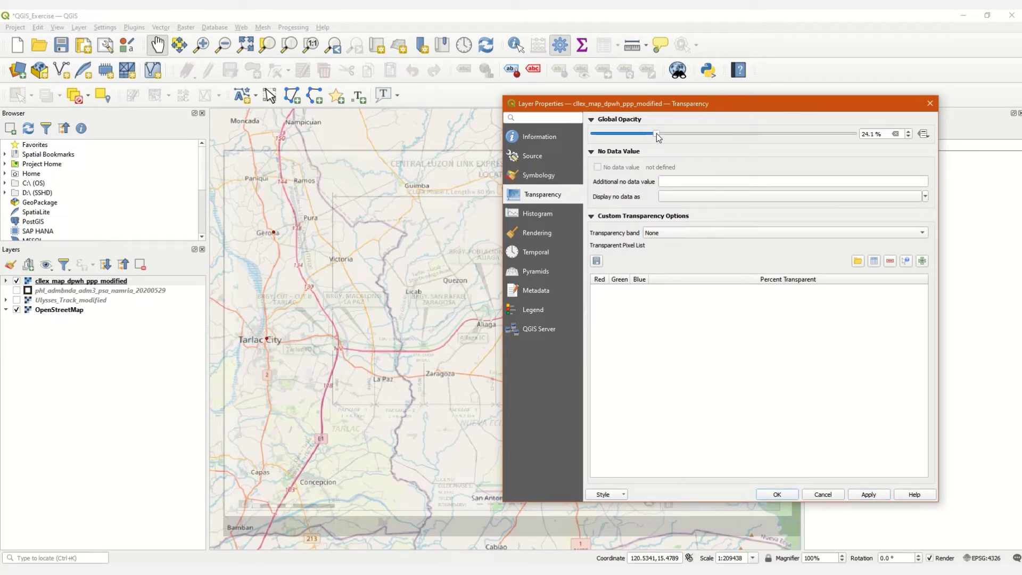
pyautogui.click(869, 495)
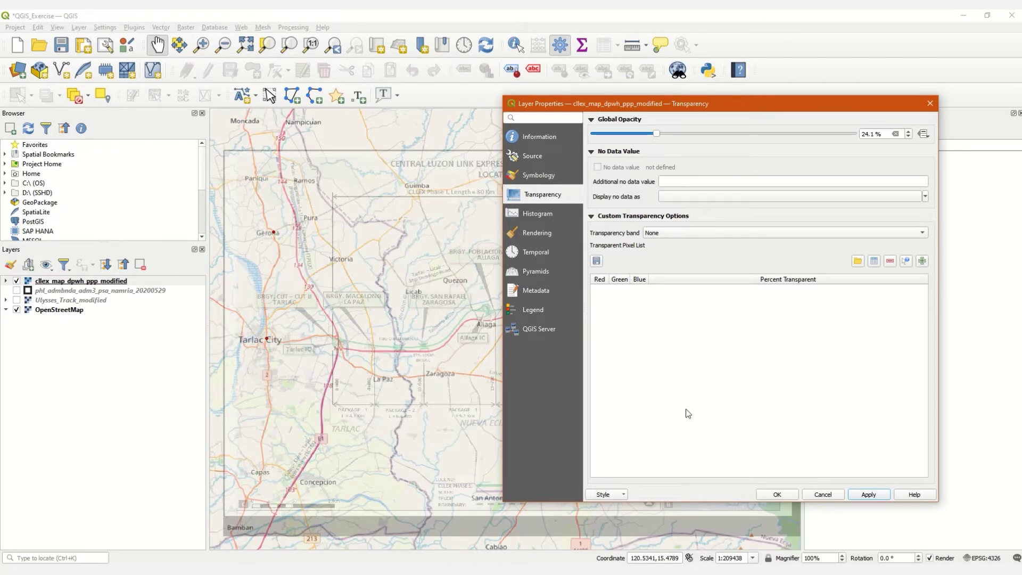
pyautogui.click(869, 495)
# Restore the CLLEX layer's global opacity to 100% and close the layer properties
pyautogui.moveTo(656, 136); pyautogui.dragTo(854, 136)
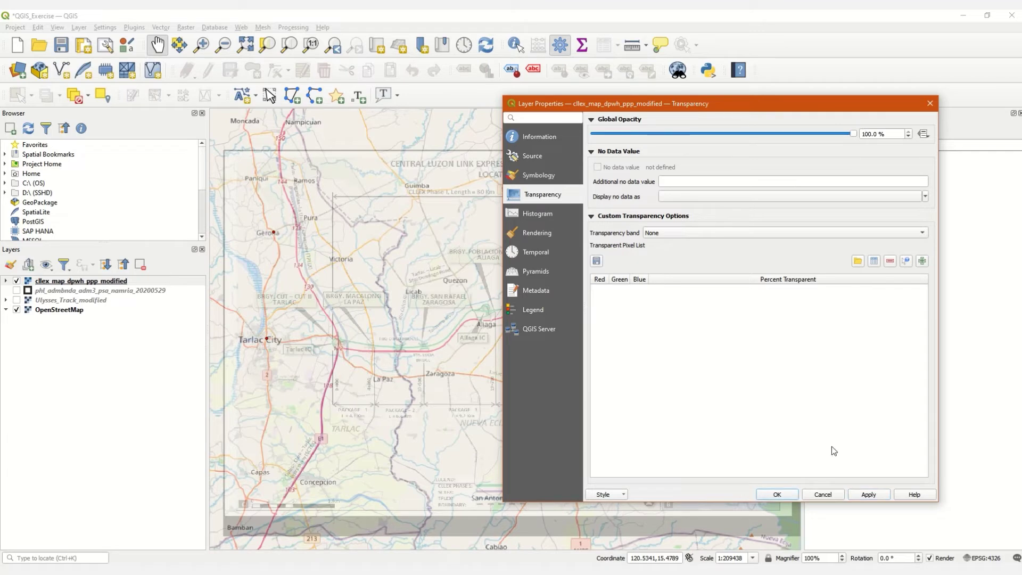
pyautogui.click(868, 494)
pyautogui.click(777, 494)
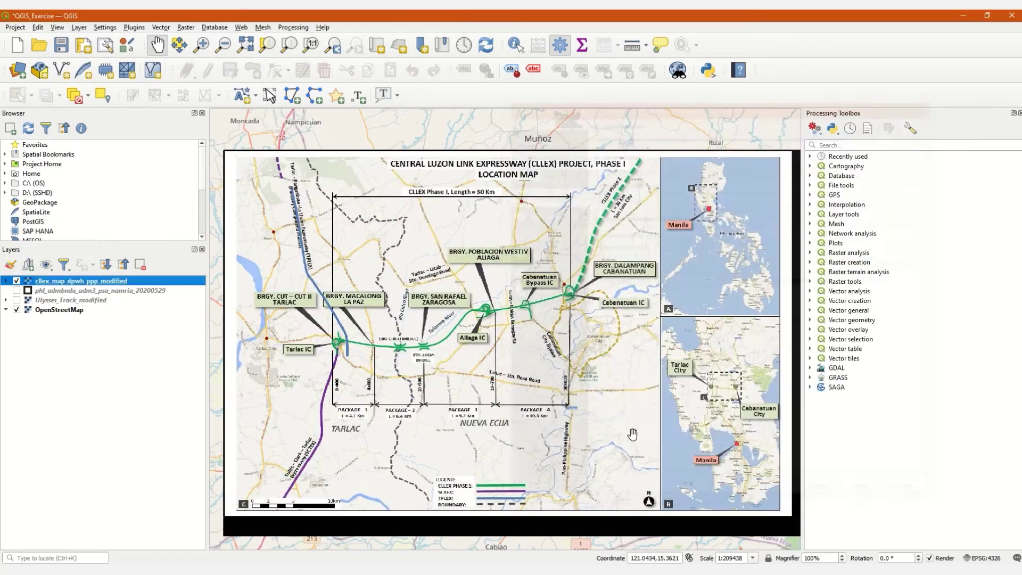
pyautogui.scroll(-1, 392, 303)
pyautogui.scroll(1, 379, 288)
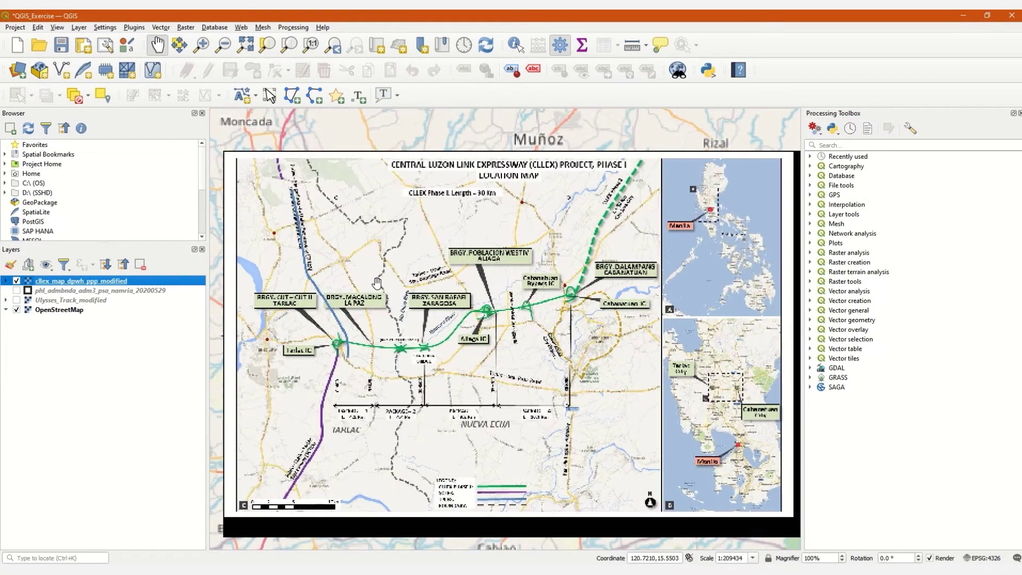
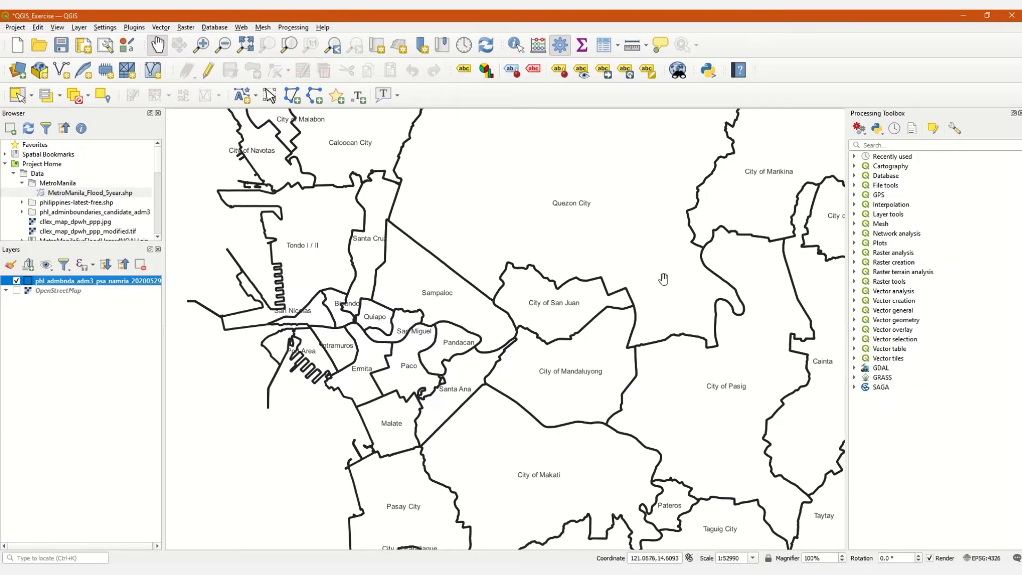
# Examine the labelled city and district boundaries around Manila and Quezon City in the adm3 boundary layer
pyautogui.scroll(-1, 598, 310)
pyautogui.click(588, 248)
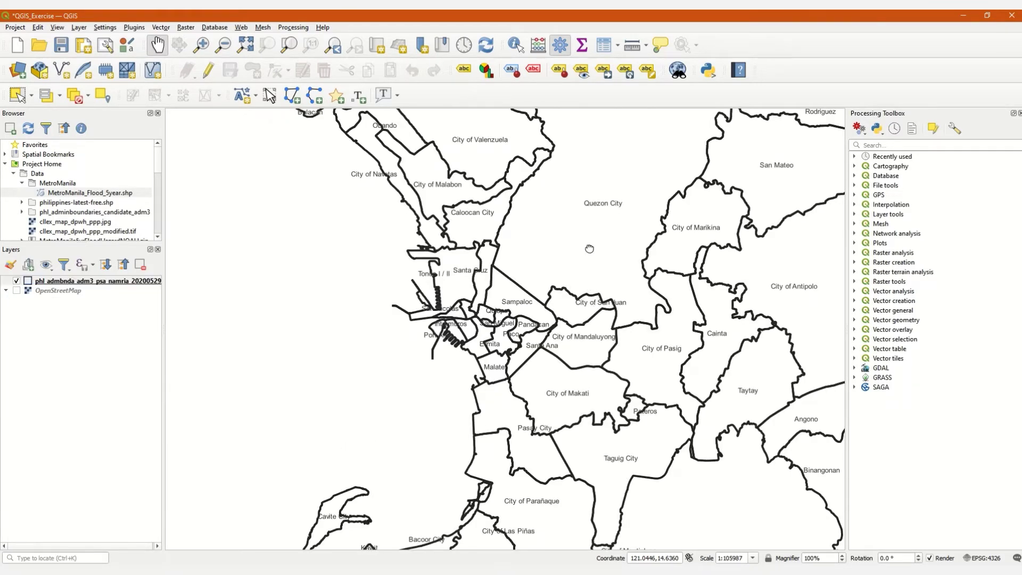
pyautogui.moveTo(589, 249); pyautogui.dragTo(514, 319)
pyautogui.scroll(1, 472, 374)
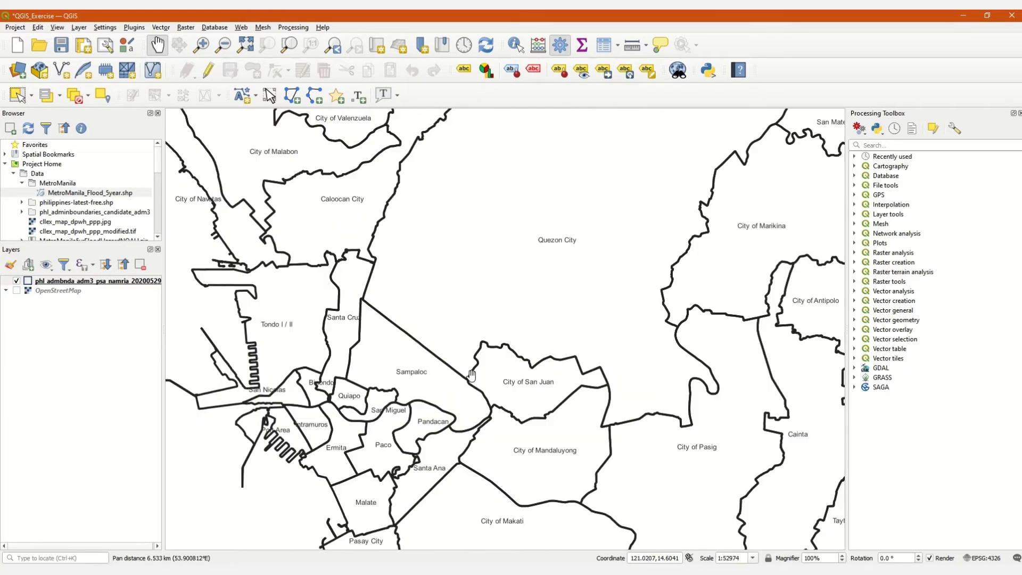
pyautogui.moveTo(444, 361); pyautogui.dragTo(485, 299)
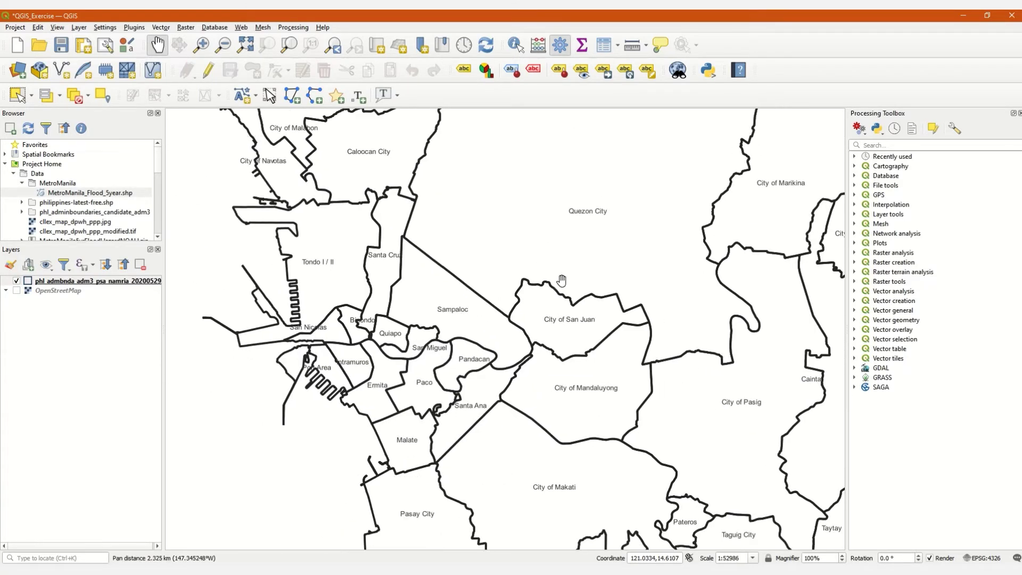
pyautogui.moveTo(563, 256); pyautogui.dragTo(531, 318)
pyautogui.scroll(-1, 485, 322)
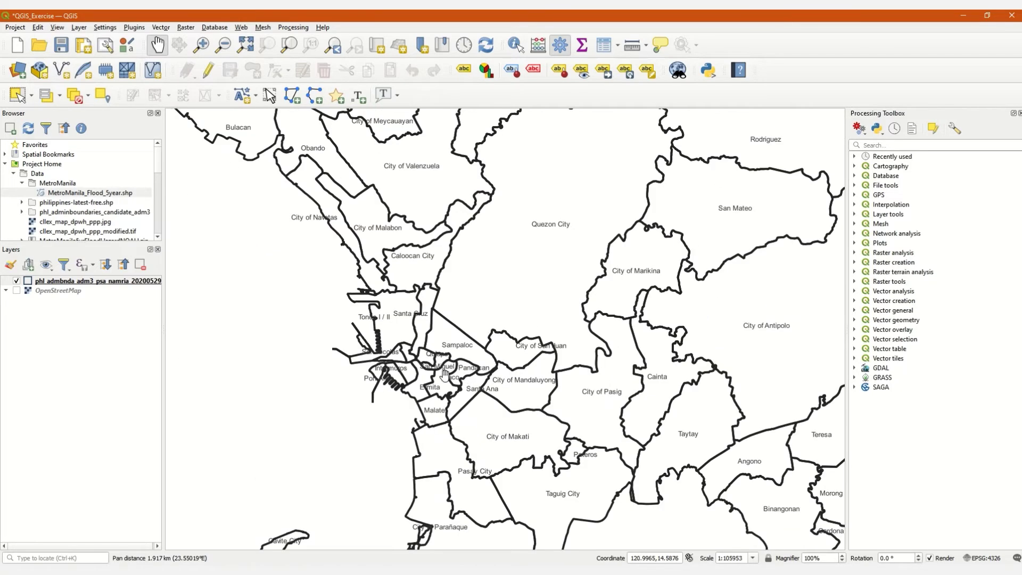
pyautogui.scroll(1, 445, 372)
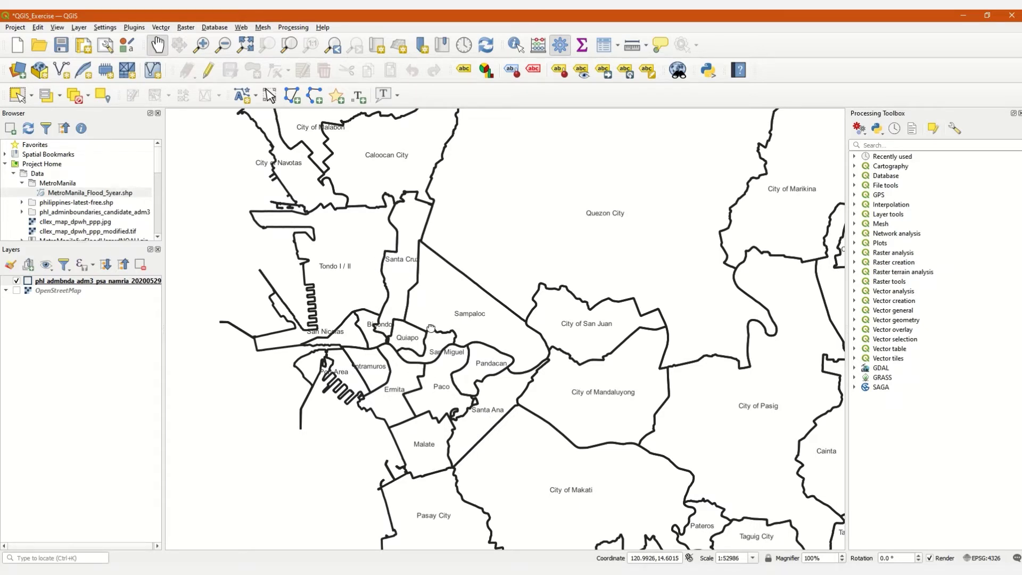
pyautogui.moveTo(432, 326); pyautogui.dragTo(433, 360)
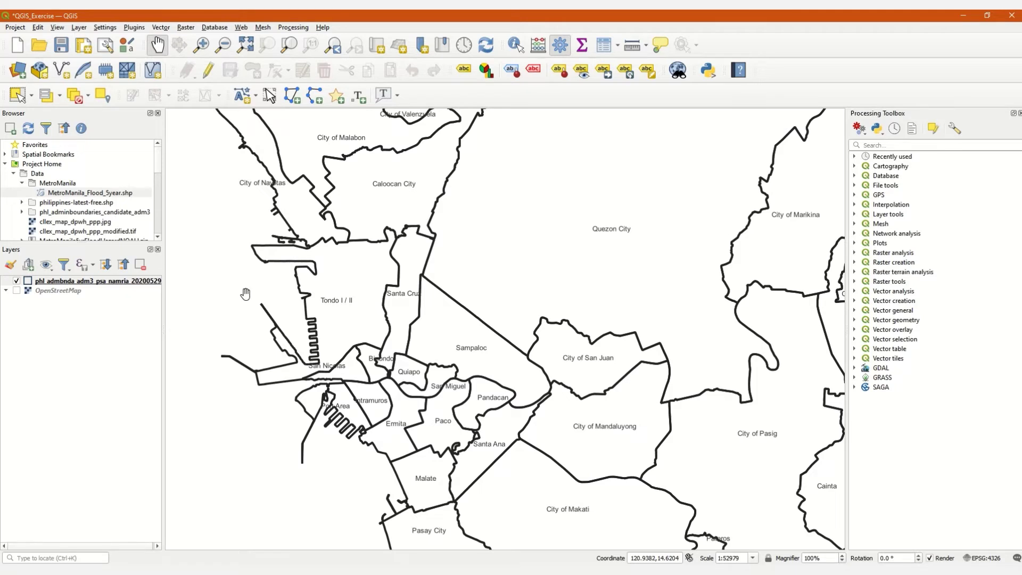
pyautogui.moveTo(396, 392); pyautogui.dragTo(422, 384)
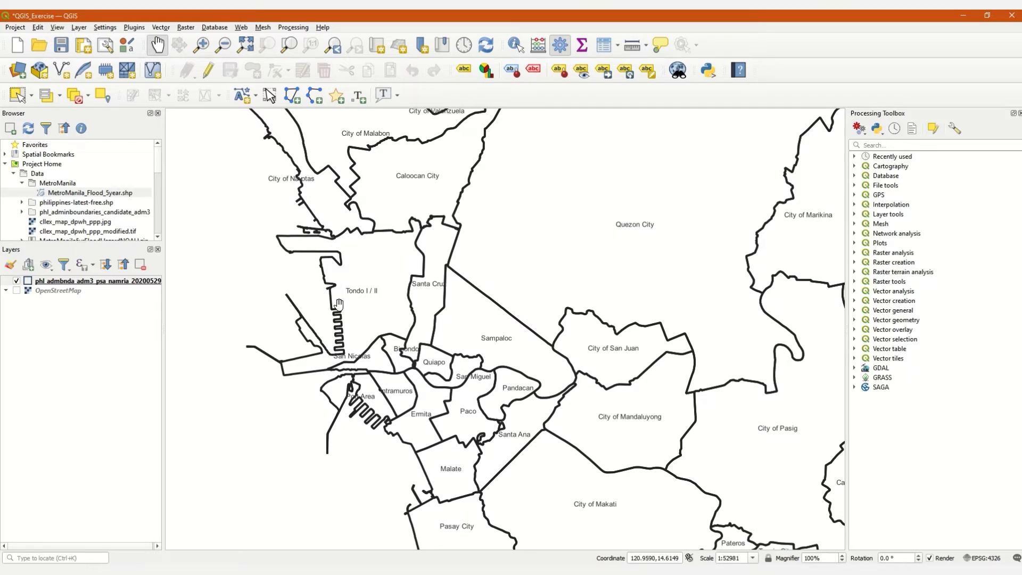
# Open the attribute table of the phl_admbnda_adm3_psa_namria_20200529 layer and examine its fields and records alongside the map
pyautogui.rightClick(120, 284)
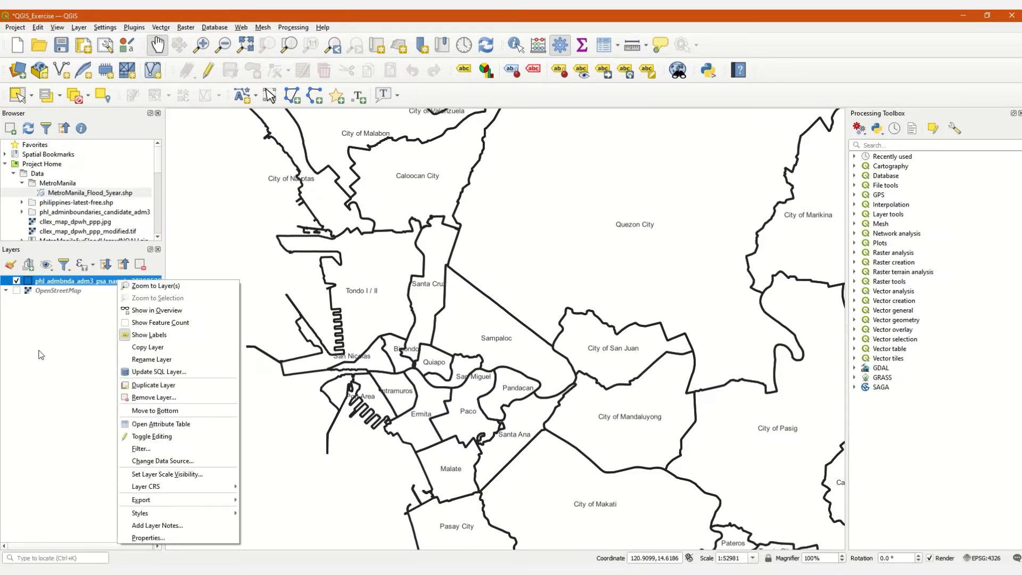
pyautogui.click(189, 424)
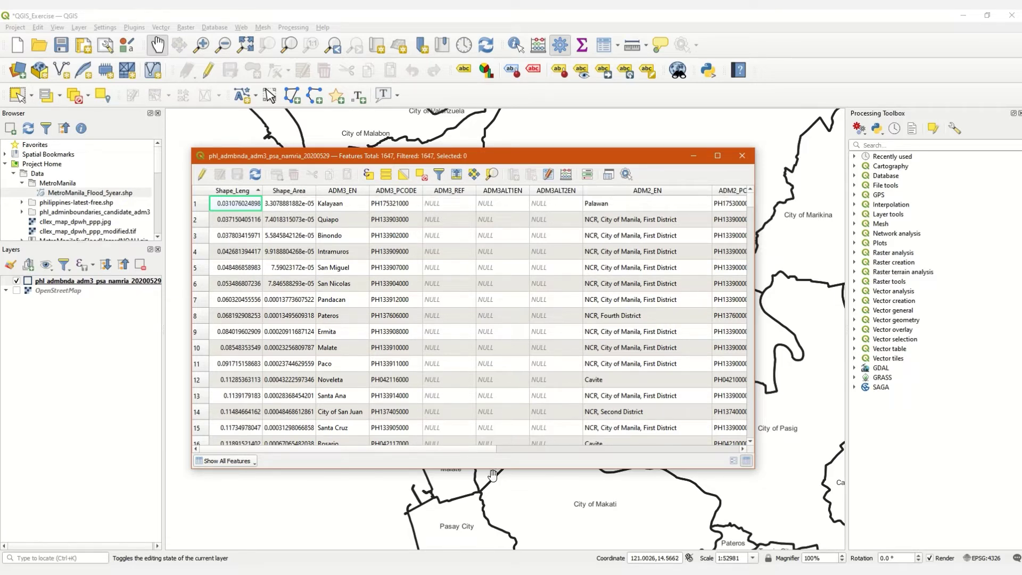
pyautogui.moveTo(475, 449); pyautogui.dragTo(507, 445)
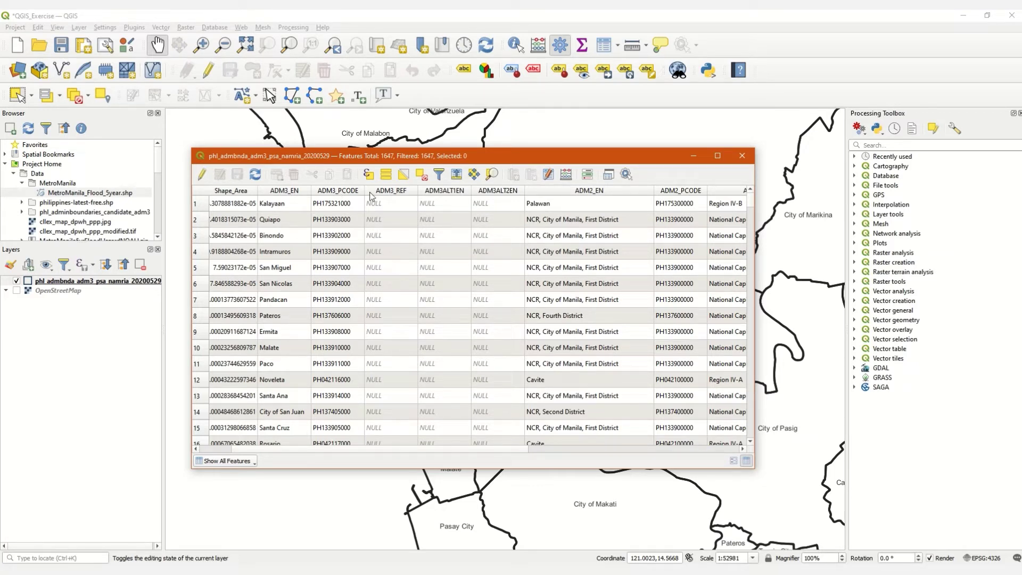
pyautogui.moveTo(413, 450); pyautogui.dragTo(519, 448)
pyautogui.scroll(-5, 414, 375)
pyautogui.scroll(-1, 417, 377)
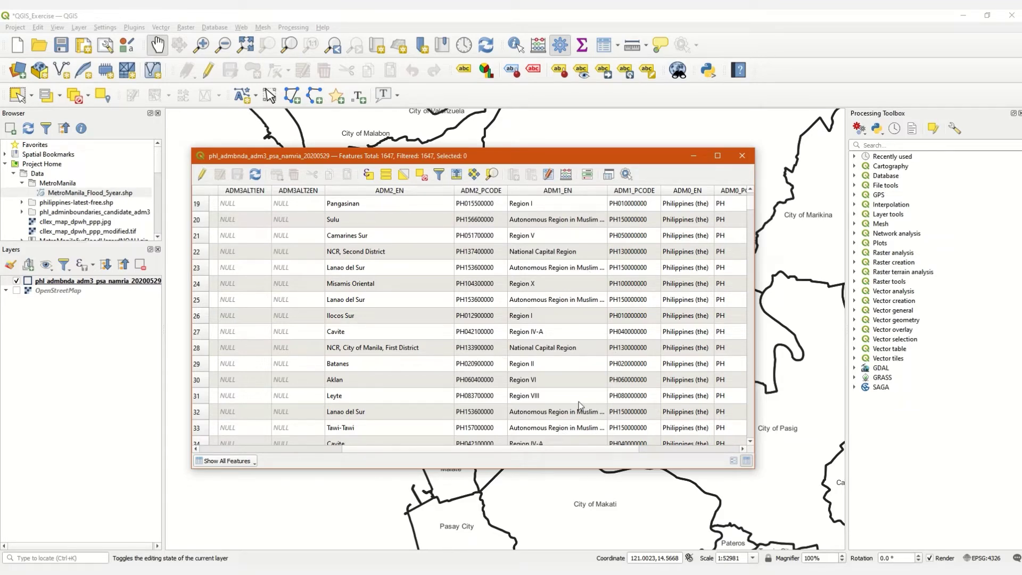
pyautogui.moveTo(587, 451); pyautogui.dragTo(410, 463)
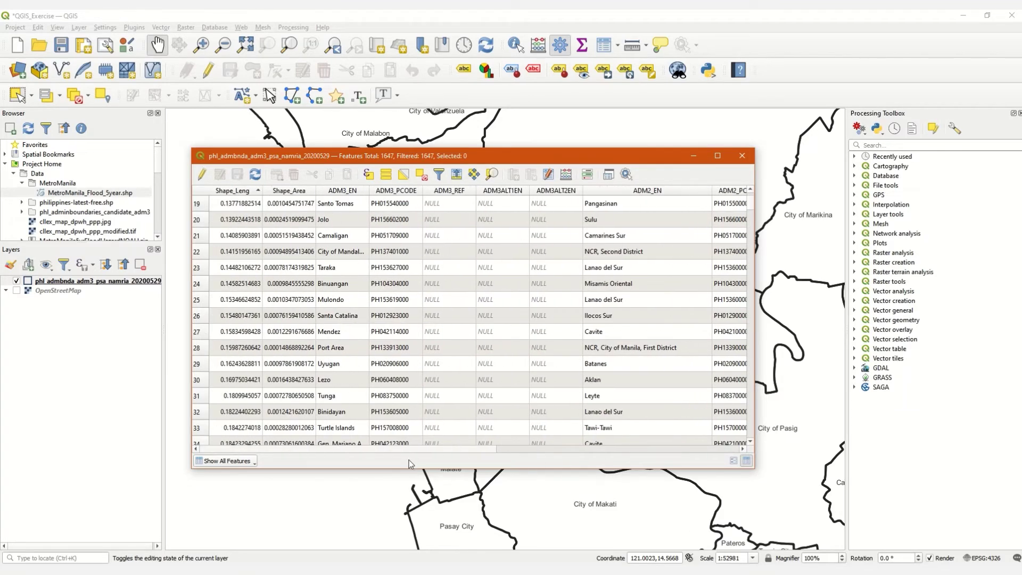
pyautogui.moveTo(307, 151); pyautogui.dragTo(585, 124)
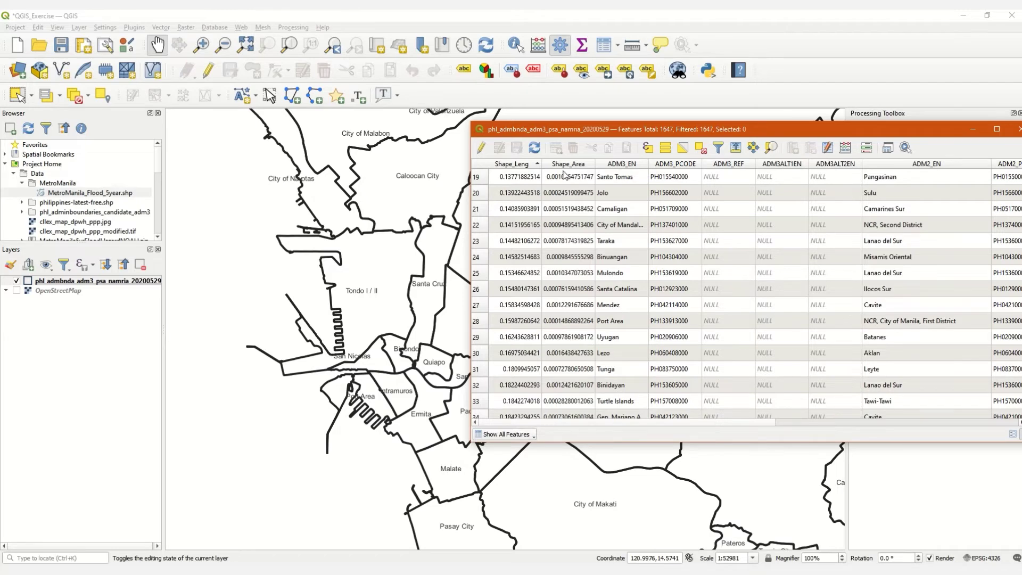
pyautogui.moveTo(541, 130); pyautogui.dragTo(657, 131)
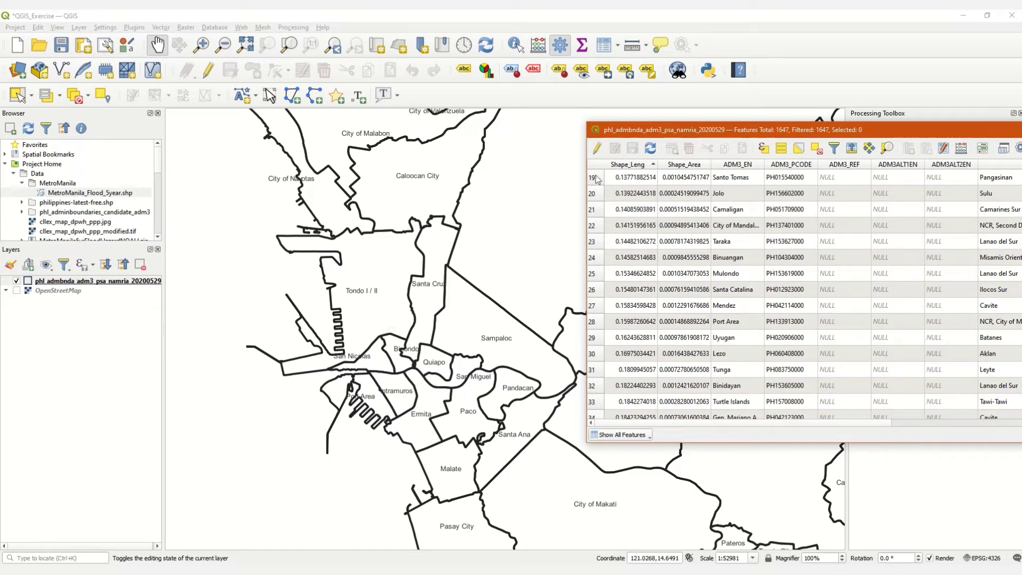
pyautogui.moveTo(660, 128); pyautogui.dragTo(301, 154)
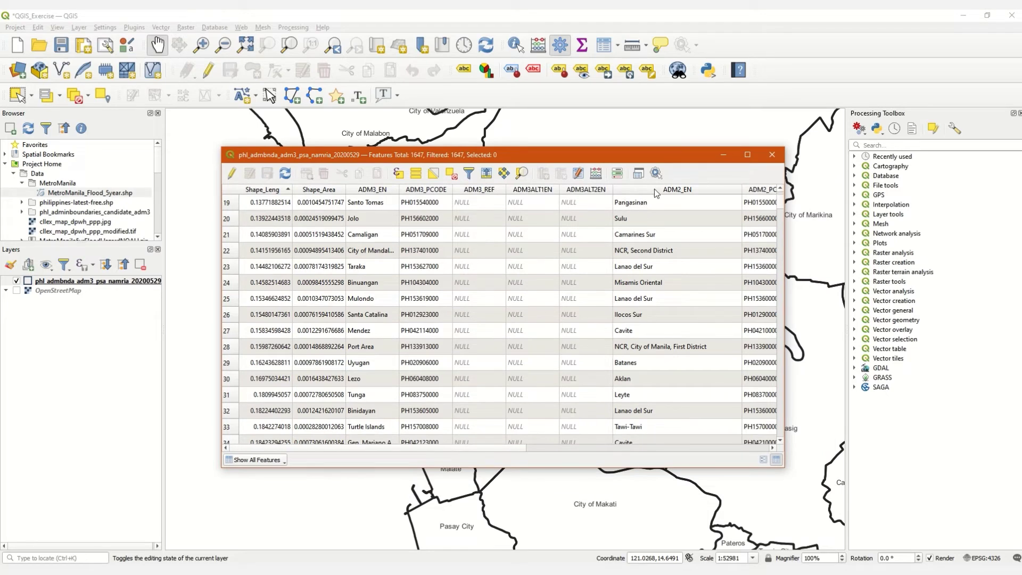
# Sort the boundary layer's attribute table by ADM1_PCODE in ascending order
pyautogui.scroll(-3, 367, 360)
pyautogui.scroll(1, 374, 362)
pyautogui.moveTo(497, 451); pyautogui.dragTo(600, 449)
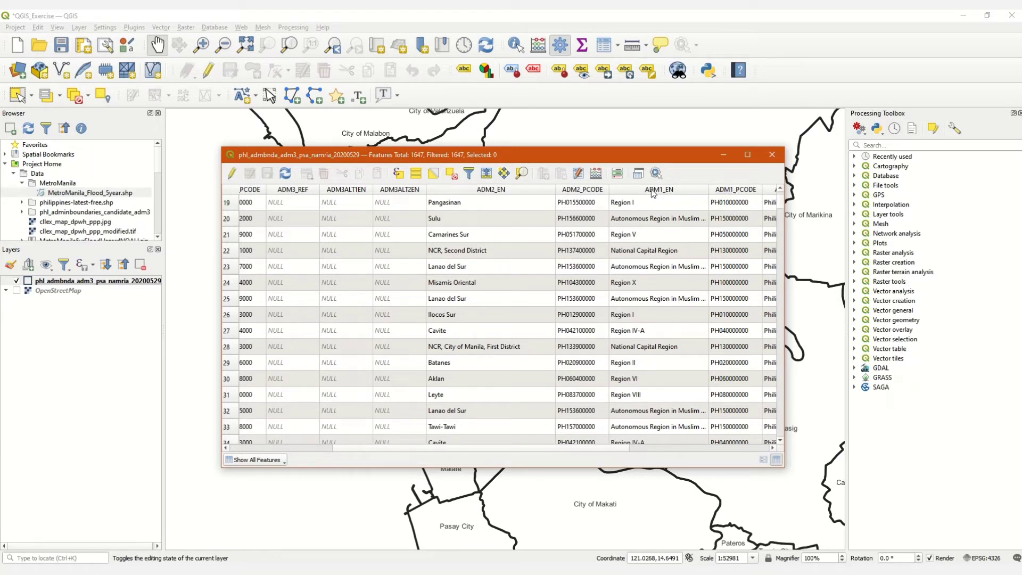
pyautogui.click(716, 190)
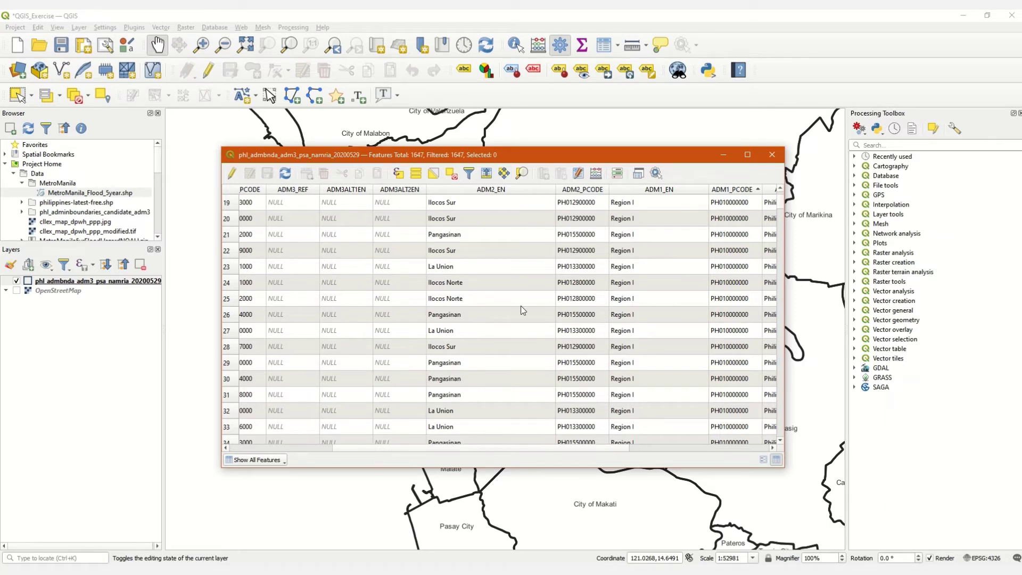
# Sort the attribute table by ADM2_PCODE in ascending order and locate the records of NCR, City of Manila, First District
pyautogui.moveTo(780, 203); pyautogui.dragTo(787, 378)
pyautogui.scroll(2, 587, 394)
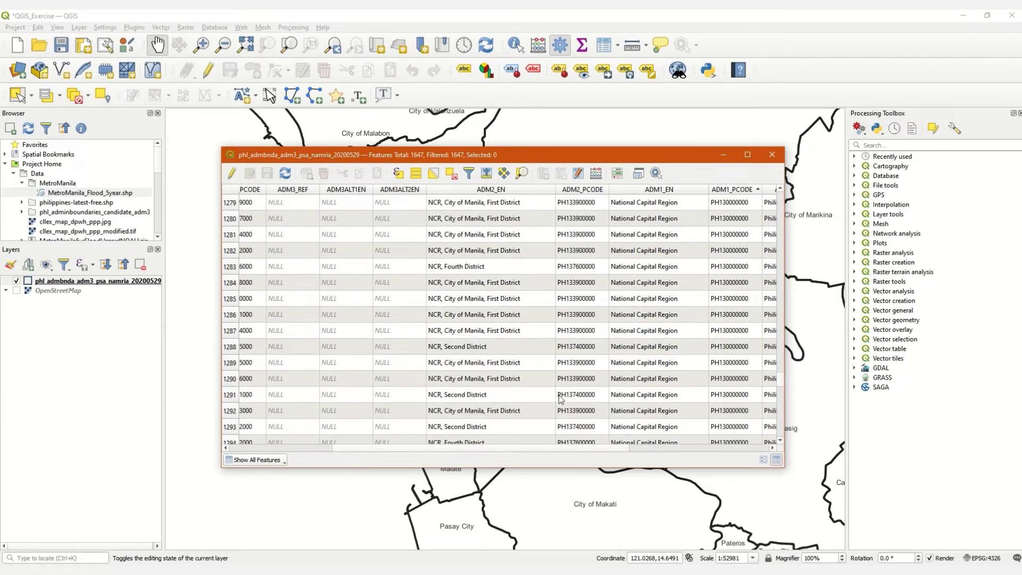
pyautogui.scroll(1, 560, 398)
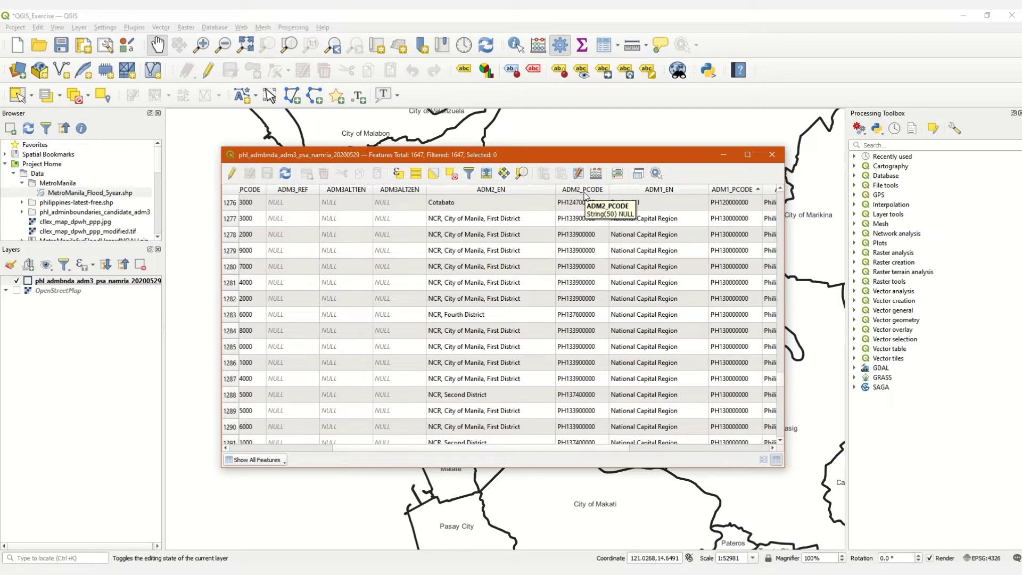
pyautogui.click(584, 190)
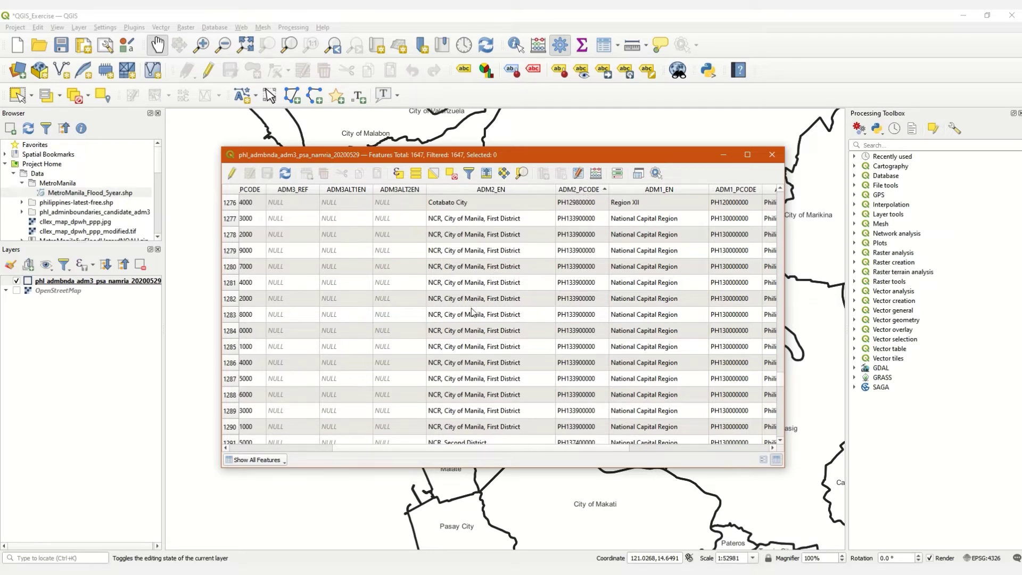
pyautogui.scroll(-3, 479, 413)
pyautogui.scroll(3, 477, 413)
pyautogui.scroll(1, 477, 362)
pyautogui.scroll(-1, 362, 443)
# Select all NCR, City of Manila, First District records, rows 1277 to 1290, and check their polygons on the map
pyautogui.moveTo(287, 161); pyautogui.dragTo(548, 107)
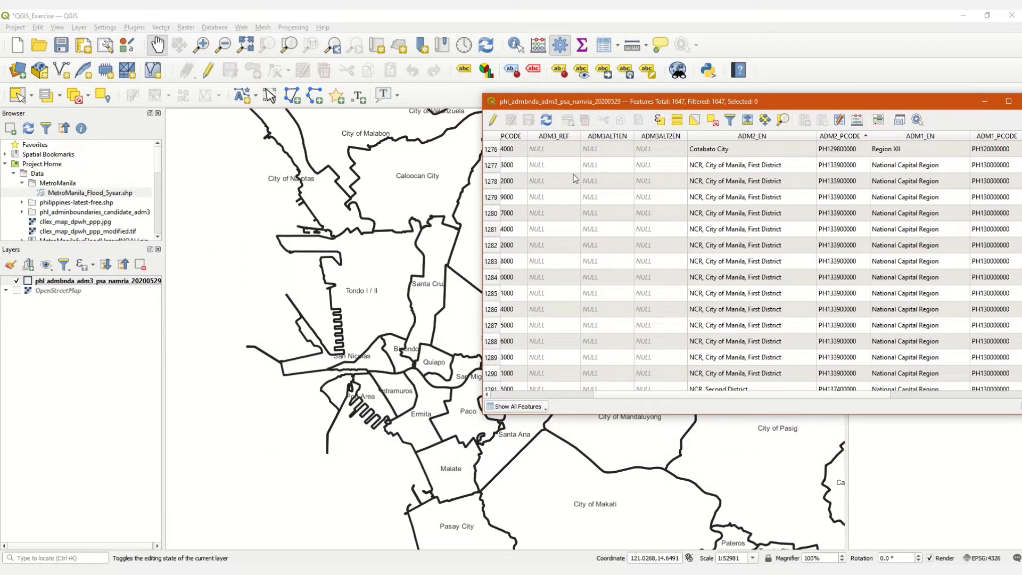
pyautogui.moveTo(491, 169); pyautogui.dragTo(494, 374)
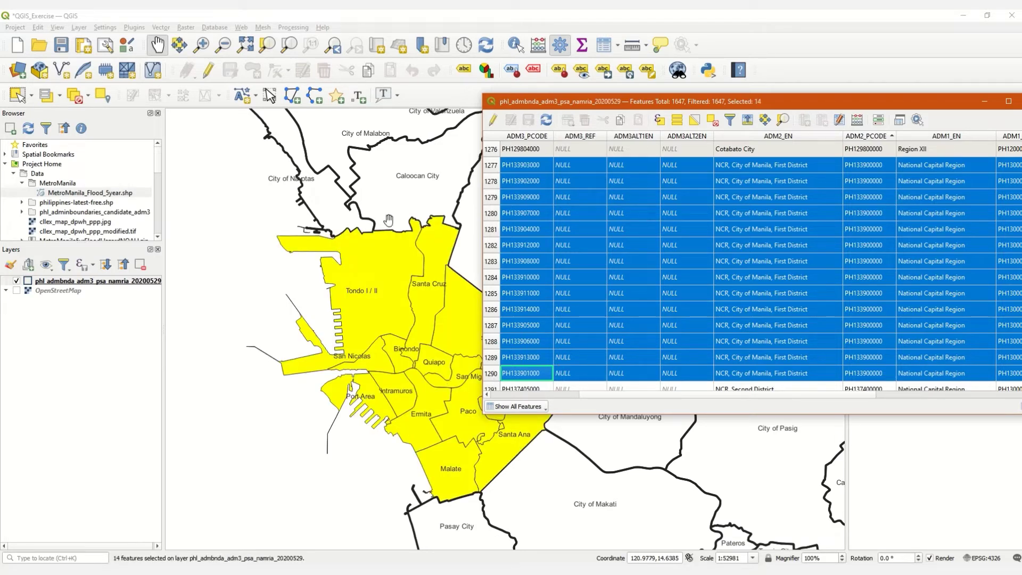
pyautogui.moveTo(544, 95); pyautogui.dragTo(639, 90)
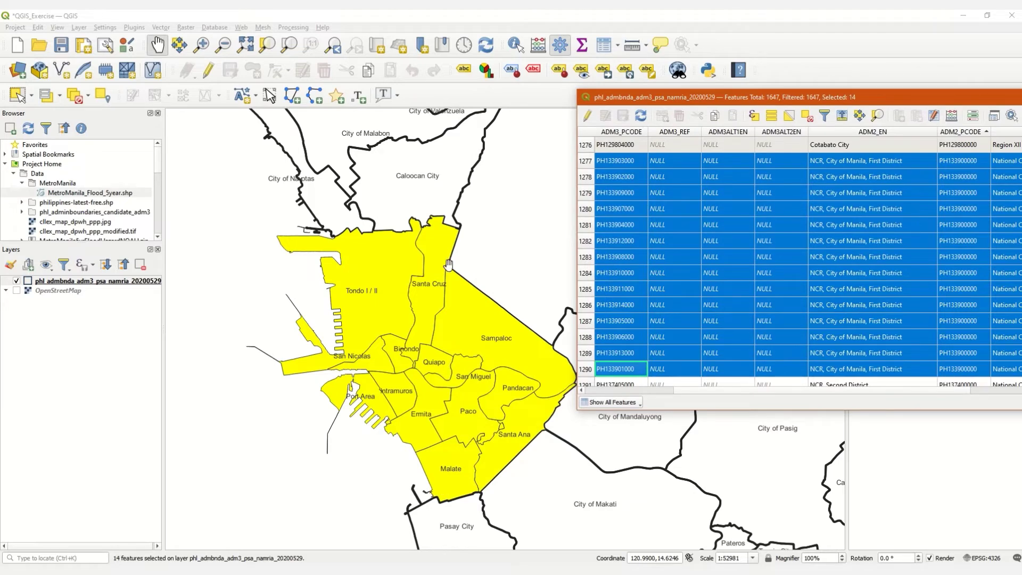
pyautogui.moveTo(692, 96)
pyautogui.mouseDown()
pyautogui.moveTo(586, 131)
pyautogui.moveTo(593, 109)
pyautogui.moveTo(528, 116)
pyautogui.moveTo(454, 167)
pyautogui.mouseUp()
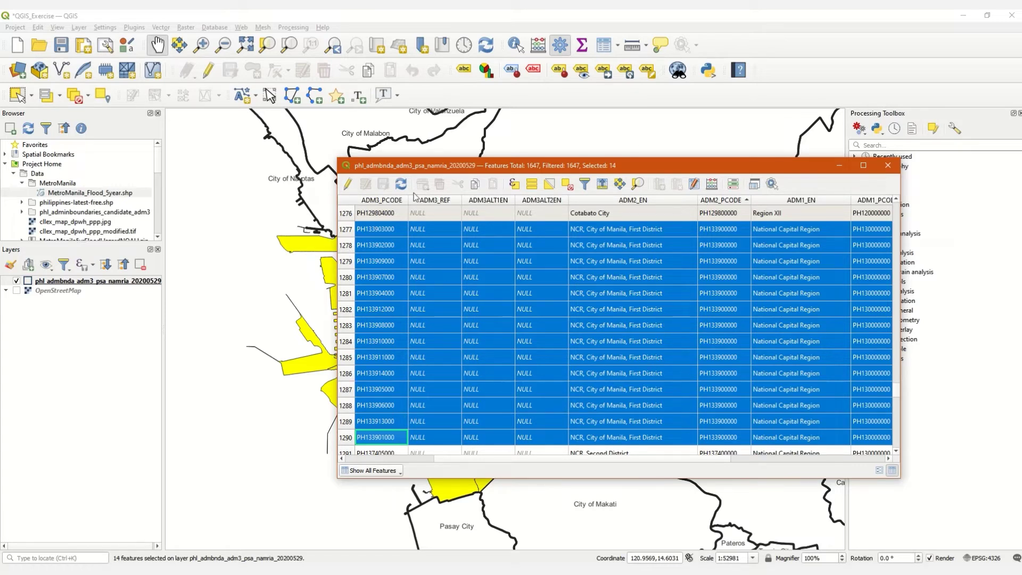
# Turn on editing for the adm3 boundary layer and inspect the selected Manila polygons beside the attribute table
pyautogui.click(347, 184)
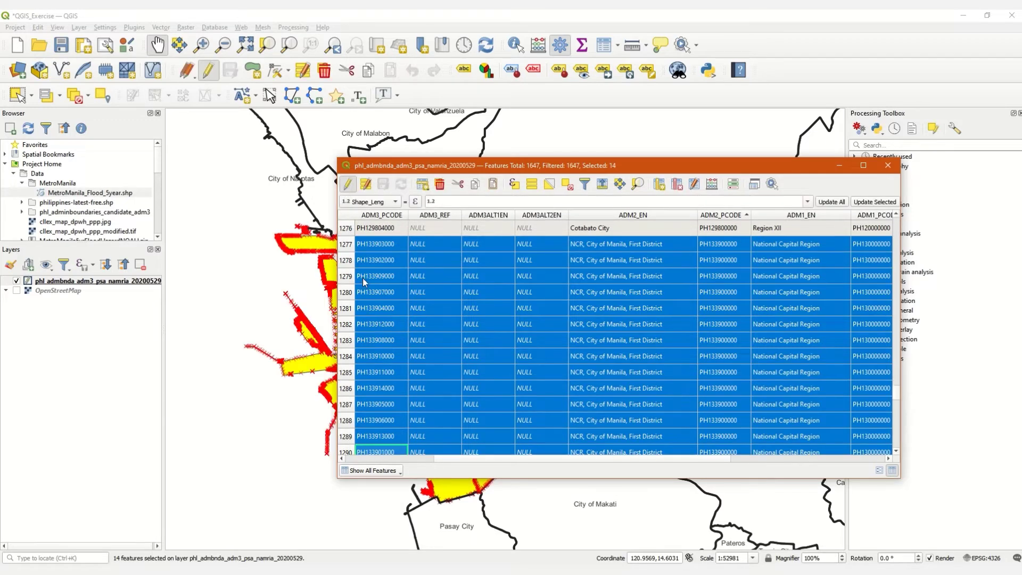
pyautogui.moveTo(381, 165); pyautogui.dragTo(457, 149)
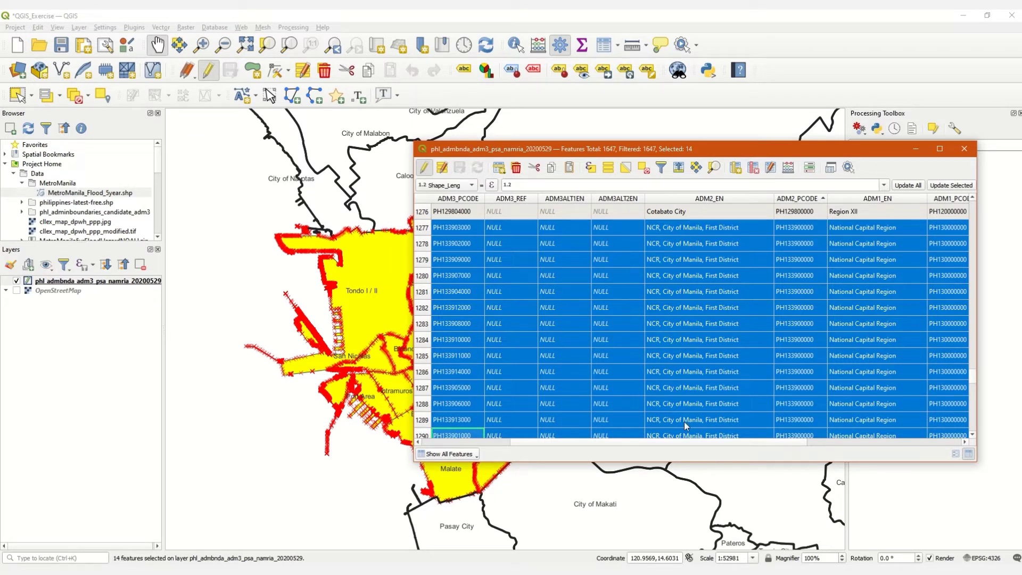
pyautogui.moveTo(531, 151); pyautogui.dragTo(642, 126)
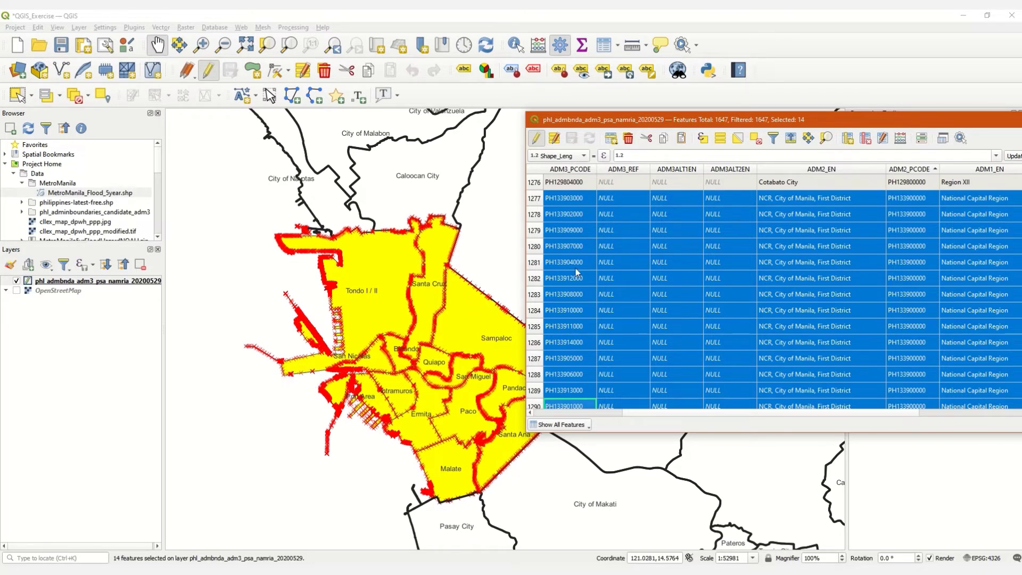
pyautogui.moveTo(605, 120); pyautogui.dragTo(352, 179)
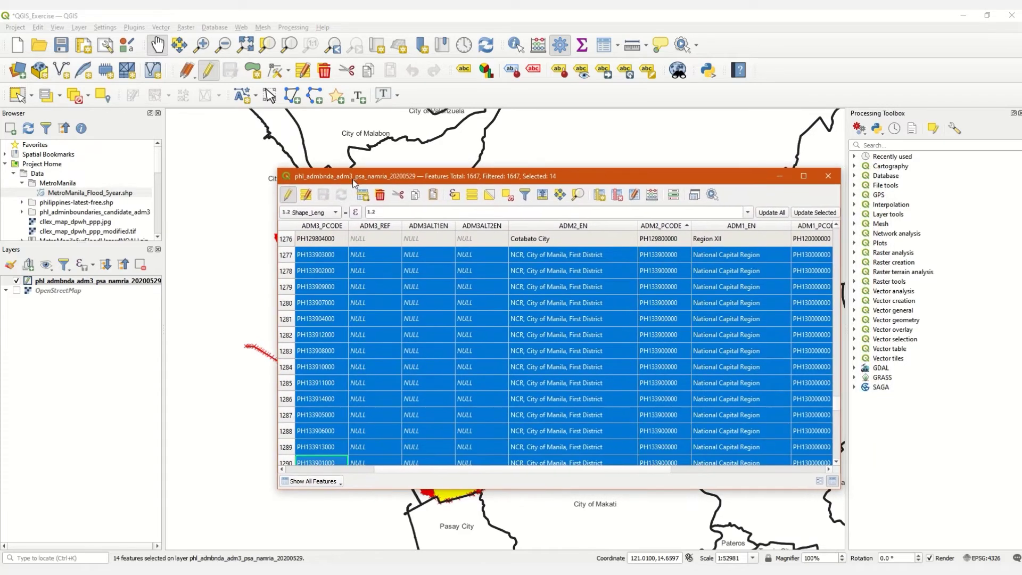
# Show the Advanced Digitizing Toolbar
pyautogui.rightClick(436, 100)
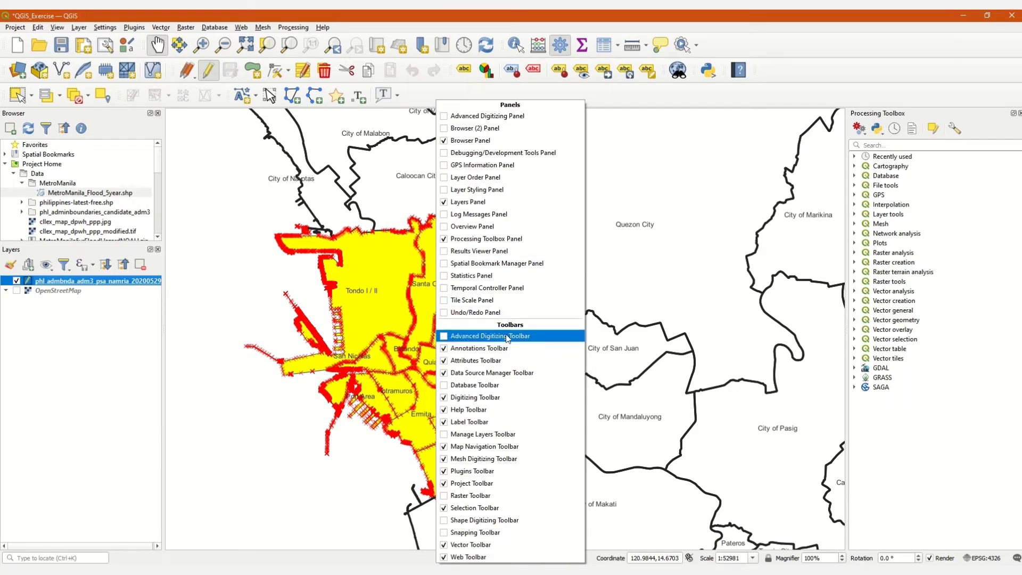
pyautogui.click(457, 88)
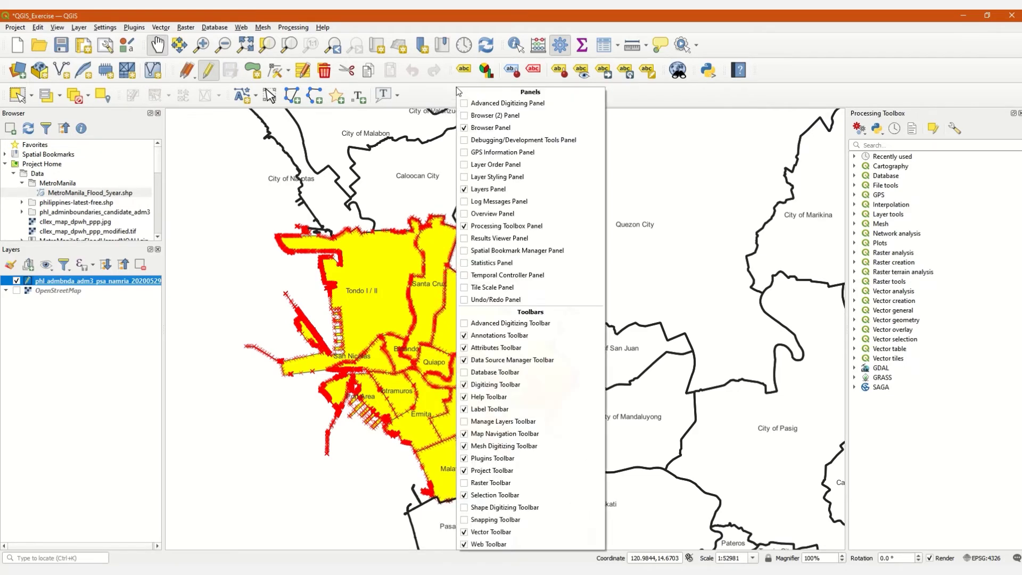
pyautogui.rightClick(766, 39)
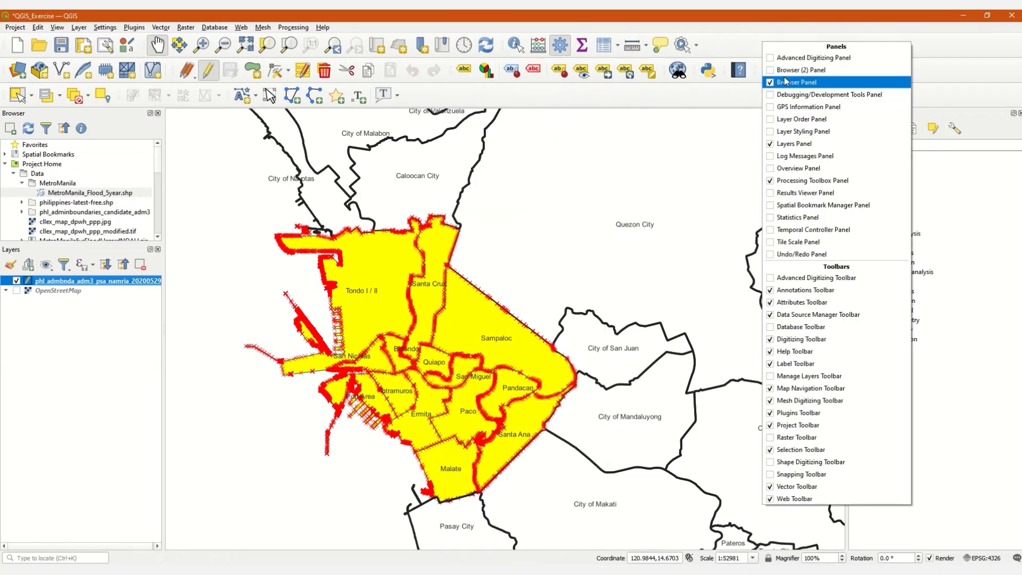
pyautogui.rightClick(621, 96)
pyautogui.rightClick(442, 88)
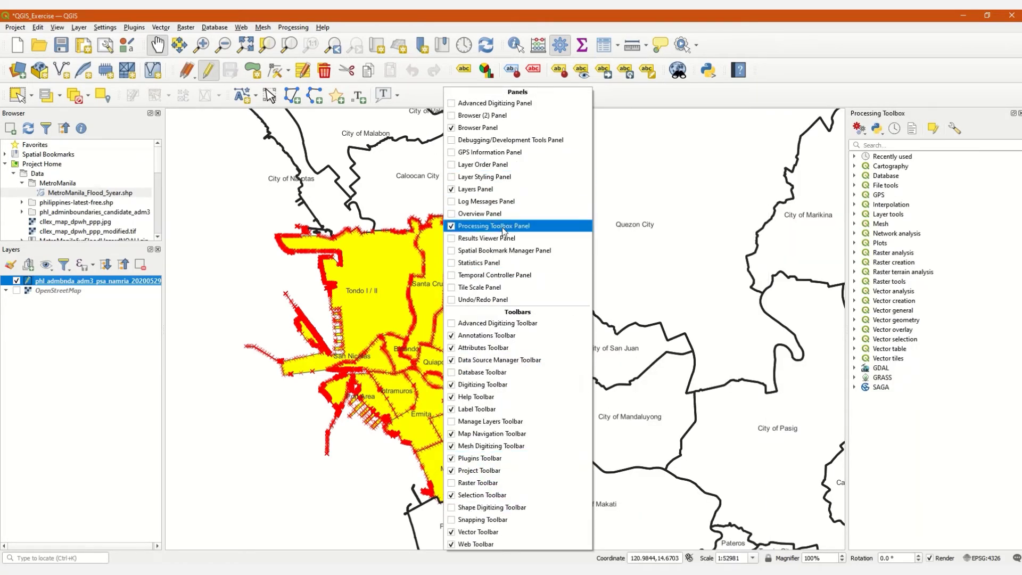
pyautogui.click(453, 325)
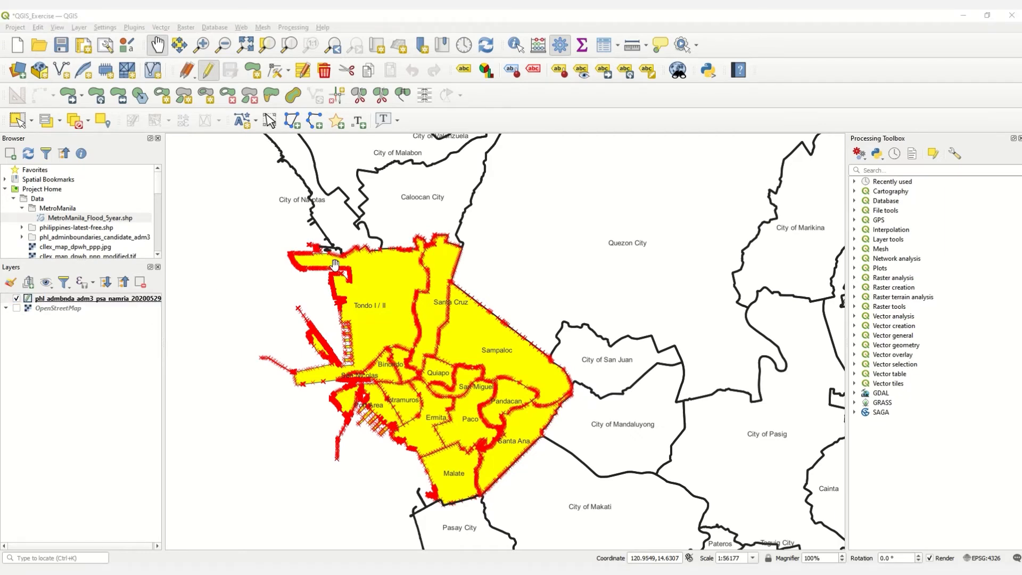
# Start Merge Selected Features on the Manila district records and enlarge the merge dialog to show every district's attributes
pyautogui.scroll(-2, 354, 282)
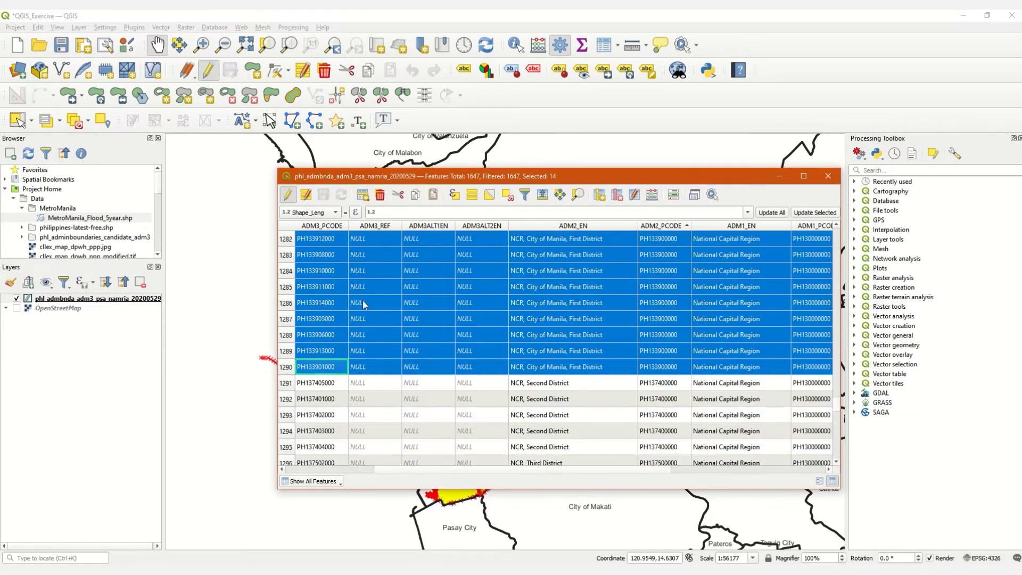
pyautogui.scroll(1, 407, 363)
pyautogui.moveTo(432, 182); pyautogui.dragTo(596, 170)
pyautogui.scroll(1, 727, 302)
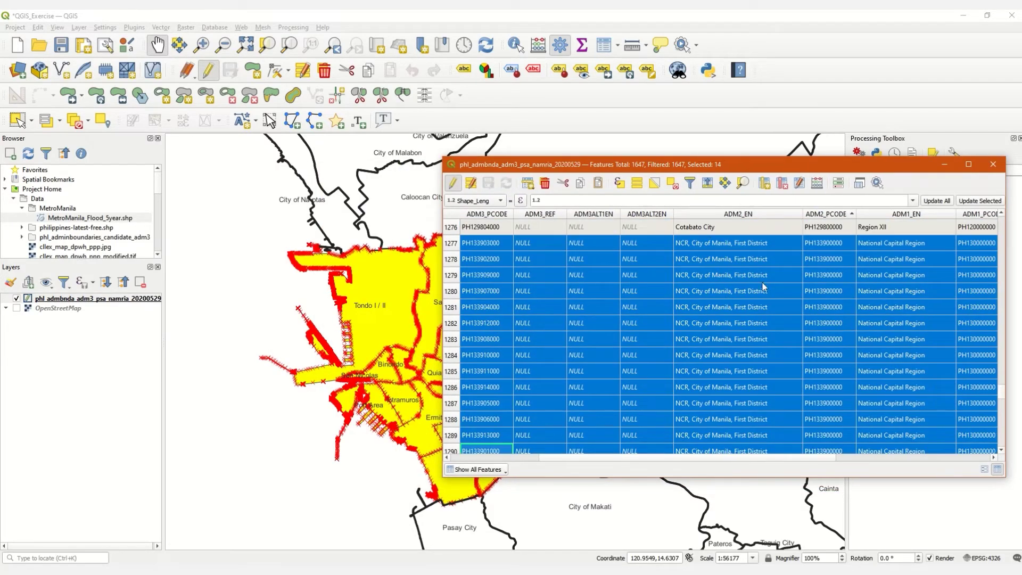
pyautogui.scroll(-1, 743, 275)
pyautogui.scroll(1, 692, 296)
pyautogui.click(401, 97)
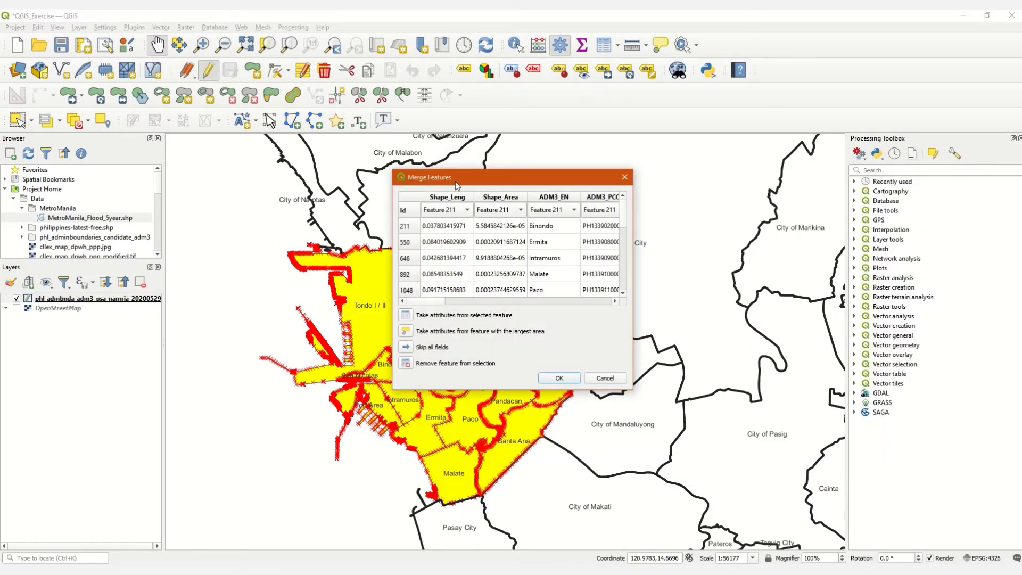
pyautogui.moveTo(509, 180); pyautogui.dragTo(380, 175)
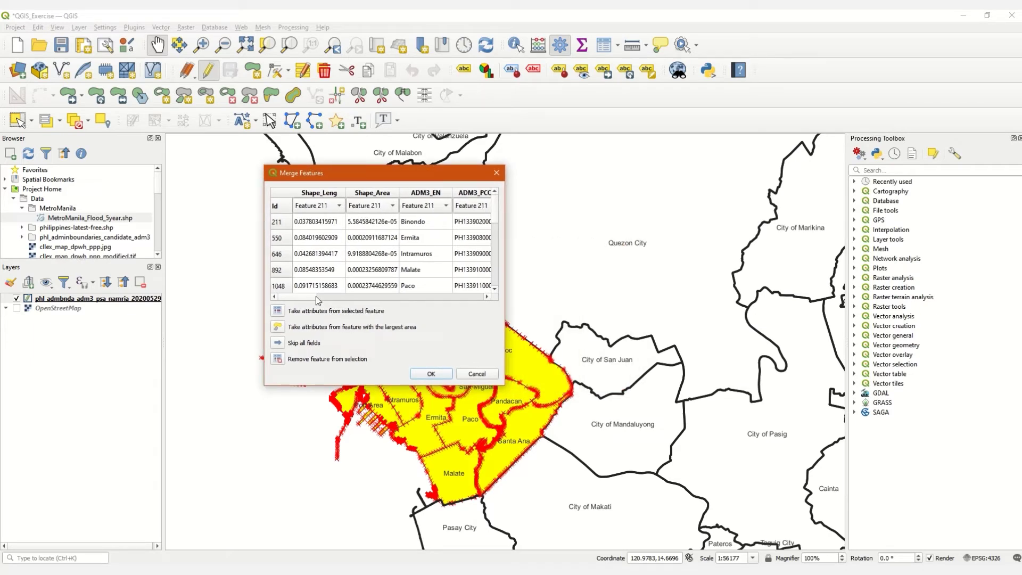
pyautogui.moveTo(502, 383); pyautogui.dragTo(645, 554)
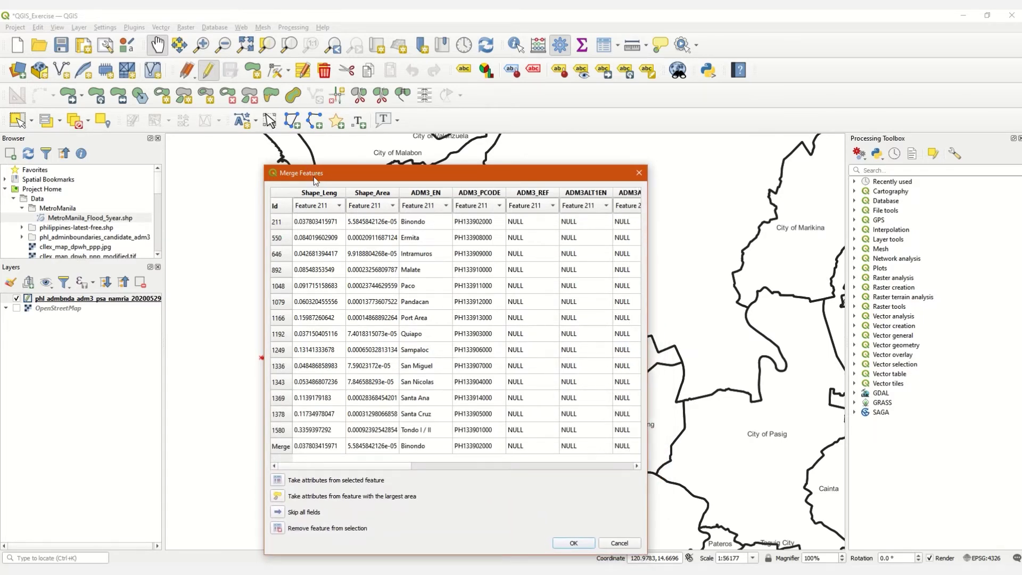
pyautogui.moveTo(314, 177); pyautogui.dragTo(334, 119)
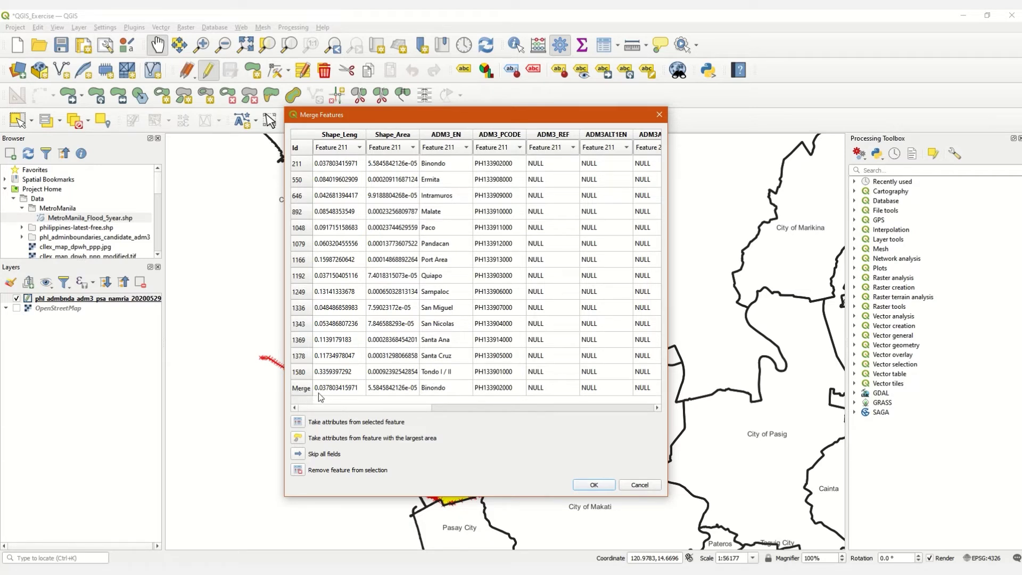
pyautogui.moveTo(324, 409)
pyautogui.mouseDown()
pyautogui.moveTo(518, 408)
pyautogui.moveTo(306, 415)
pyautogui.mouseUp()
pyautogui.moveTo(322, 118); pyautogui.dragTo(465, 99)
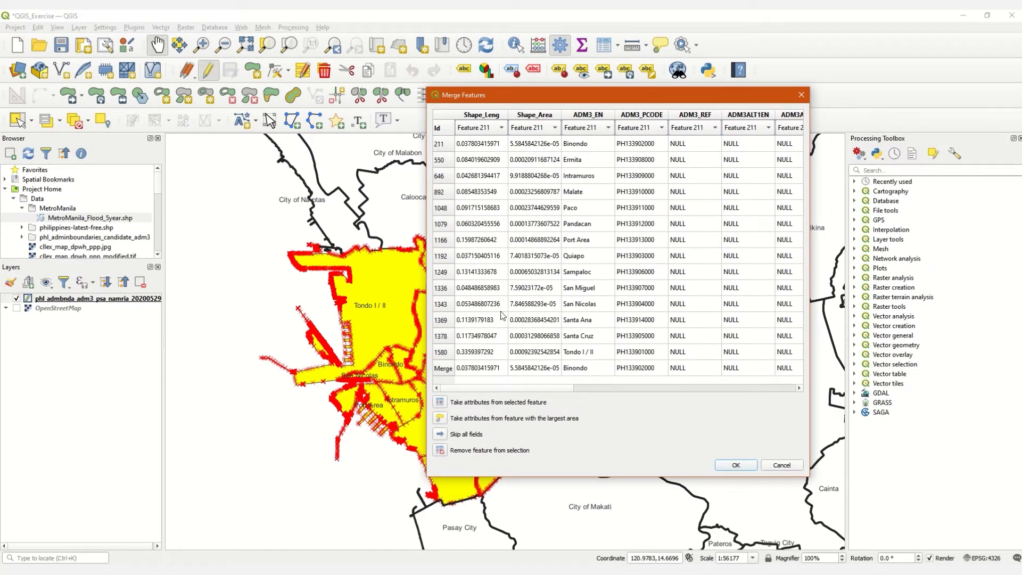
pyautogui.moveTo(604, 104); pyautogui.dragTo(508, 102)
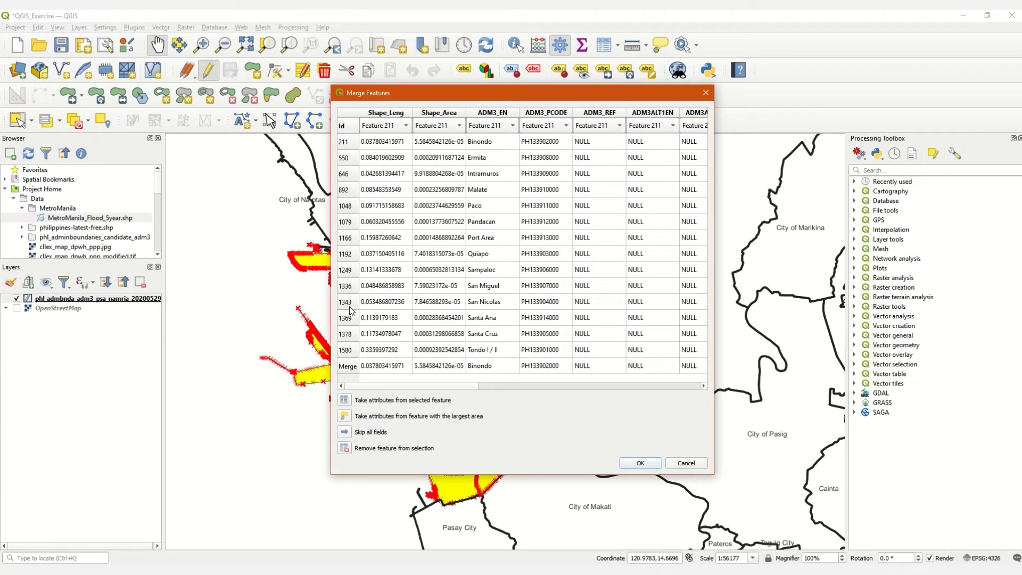
# Set the merged feature's ADM3_EN value to "City of Manila" and complete the merge
pyautogui.click(346, 239)
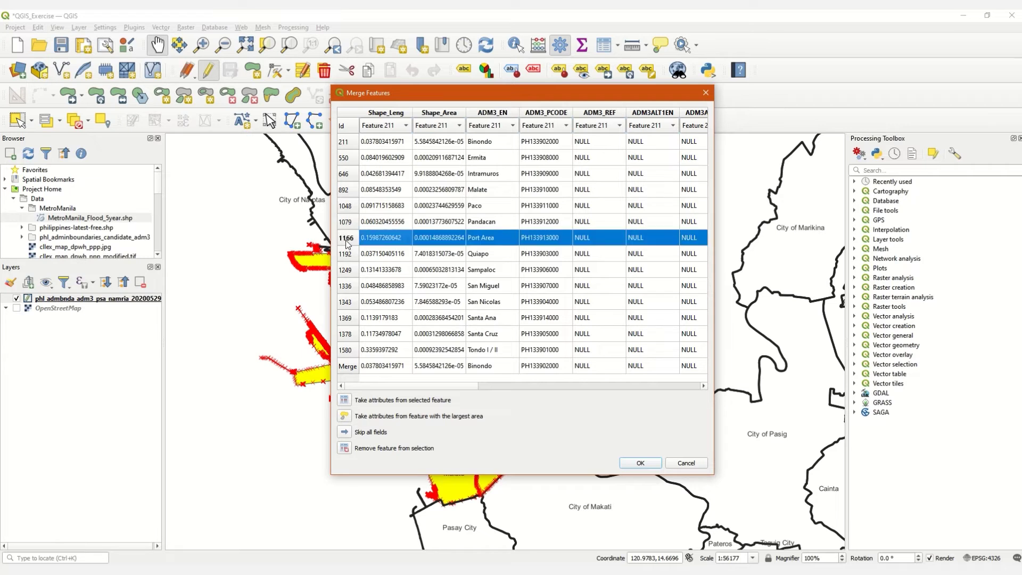
pyautogui.click(350, 368)
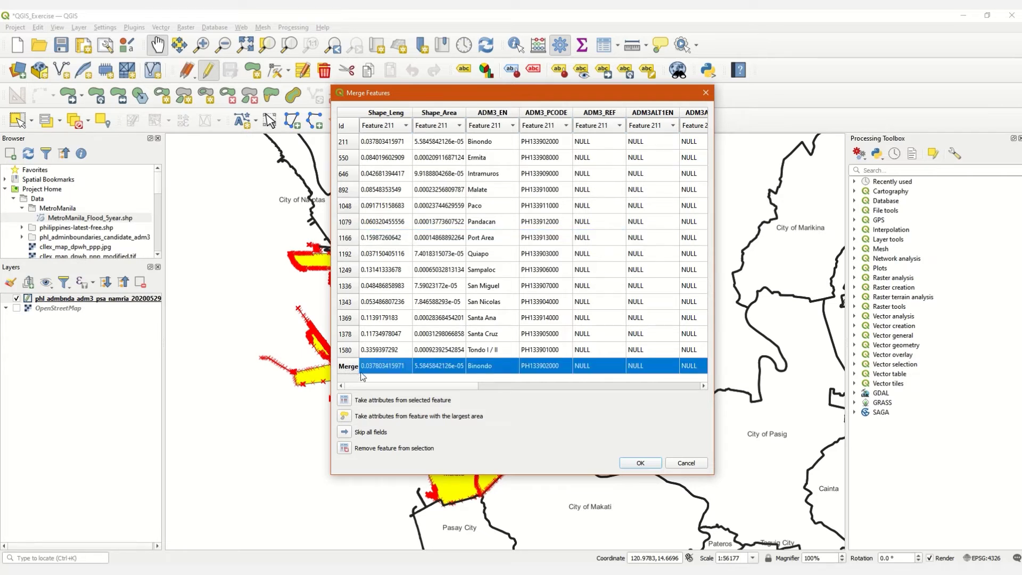
pyautogui.doubleClick(486, 366)
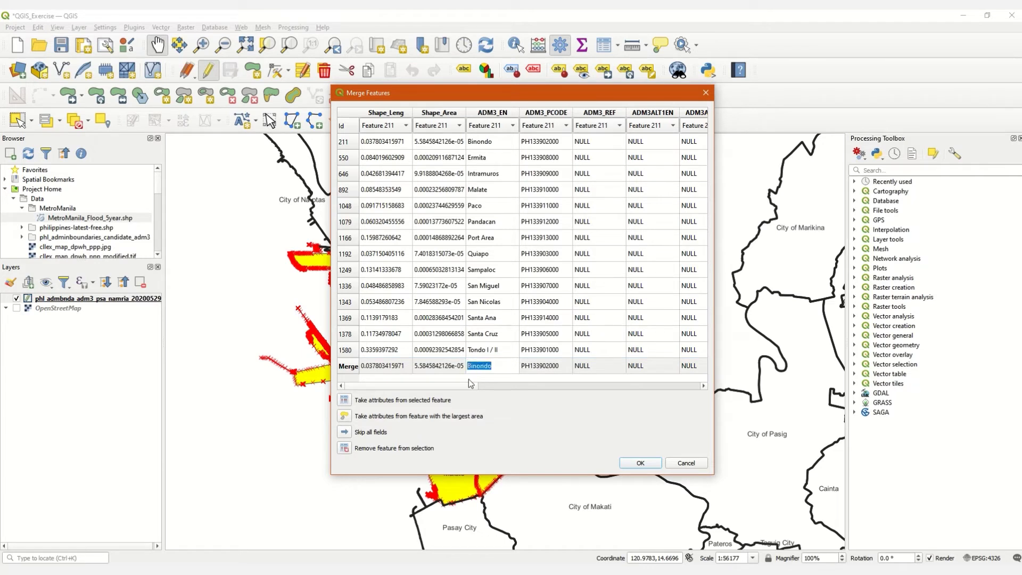
pyautogui.write('City of Manila')
pyautogui.moveTo(429, 388); pyautogui.dragTo(500, 394)
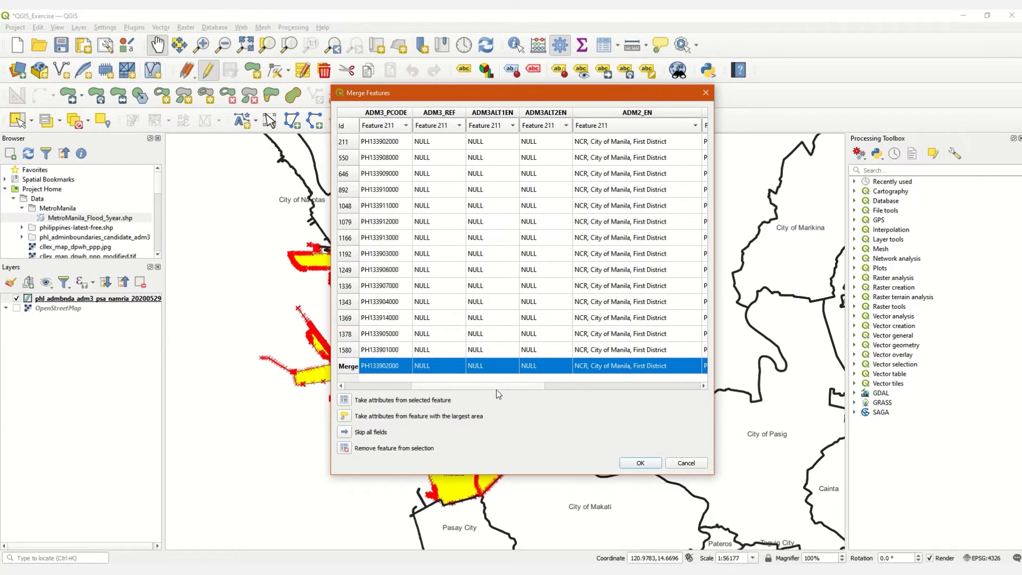
pyautogui.click(639, 463)
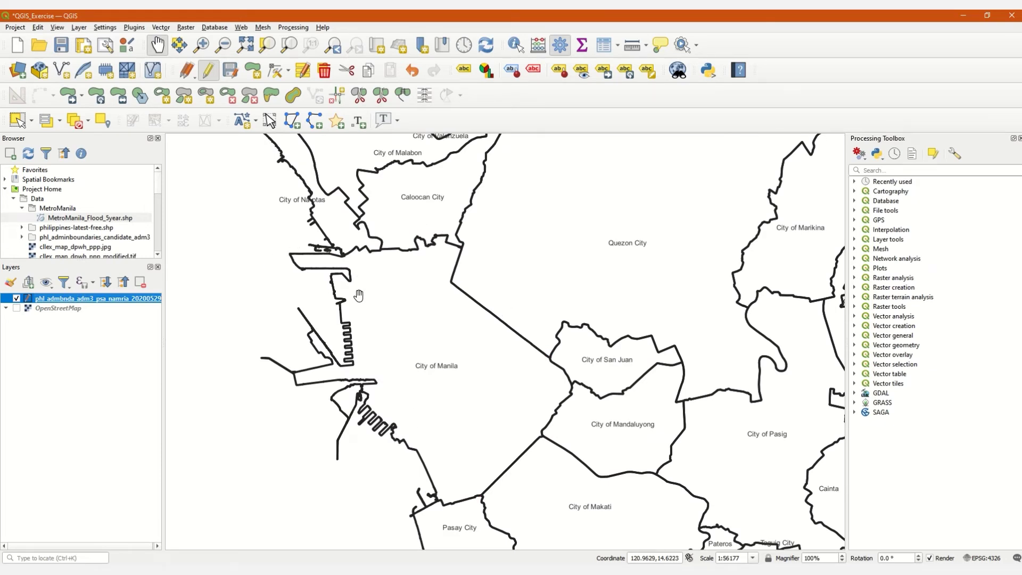
# Check the merged Manila polygon on the map, save the layer edits and turn off editing
pyautogui.moveTo(459, 411); pyautogui.dragTo(433, 383)
pyautogui.moveTo(427, 413); pyautogui.dragTo(429, 414)
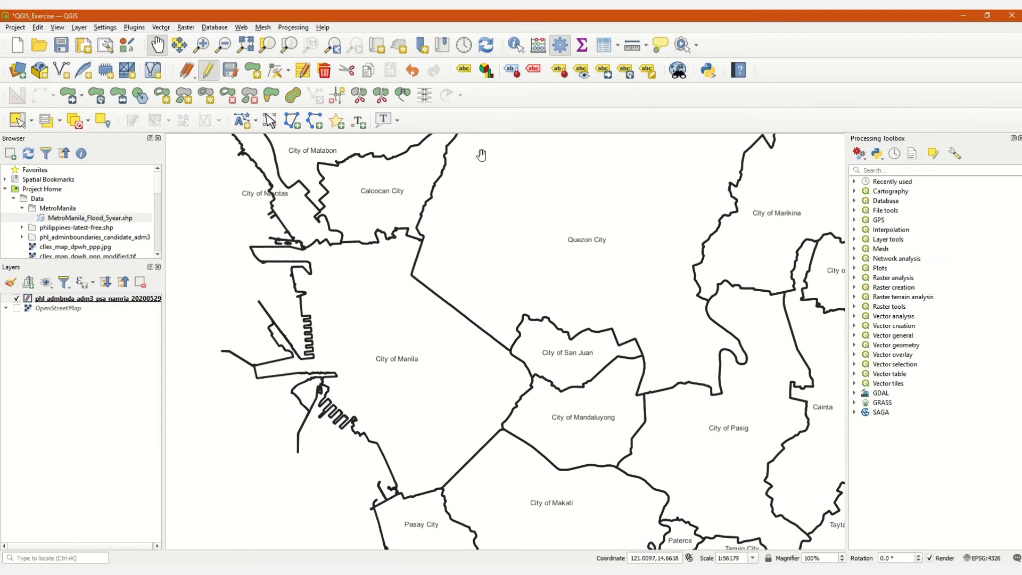
pyautogui.click(38, 27)
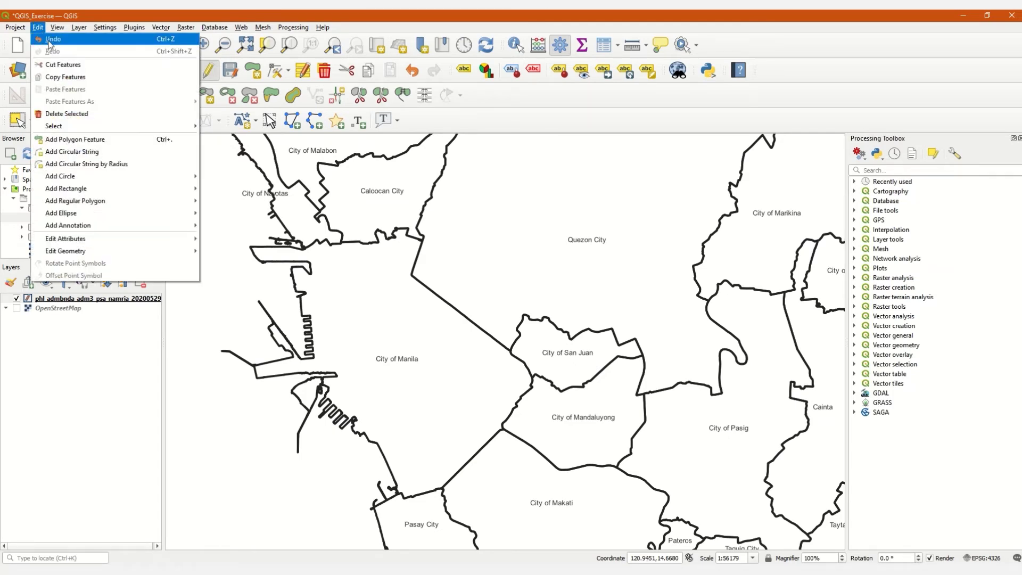
pyautogui.click(79, 27)
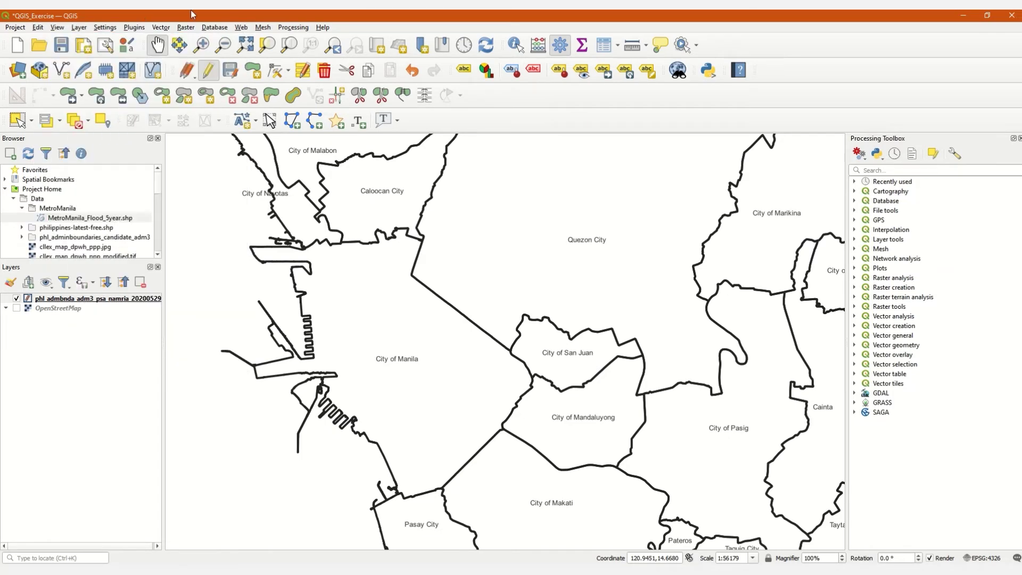
pyautogui.click(231, 73)
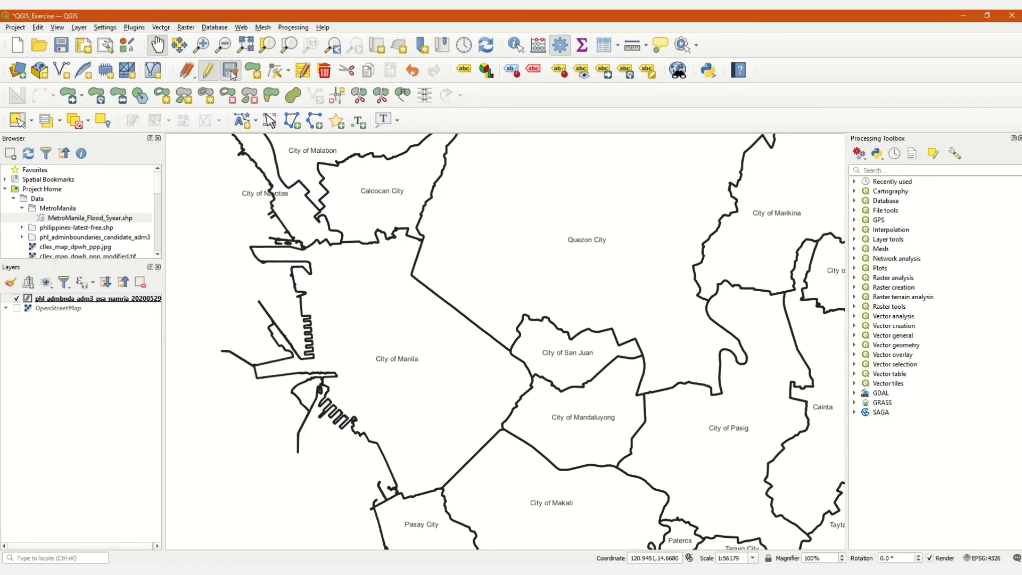
pyautogui.click(231, 78)
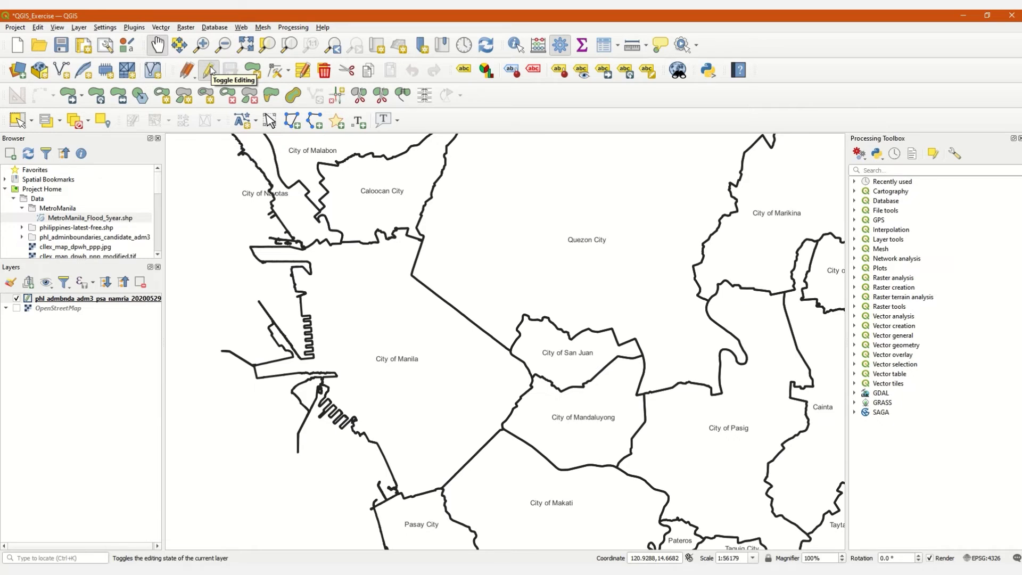
pyautogui.click(209, 70)
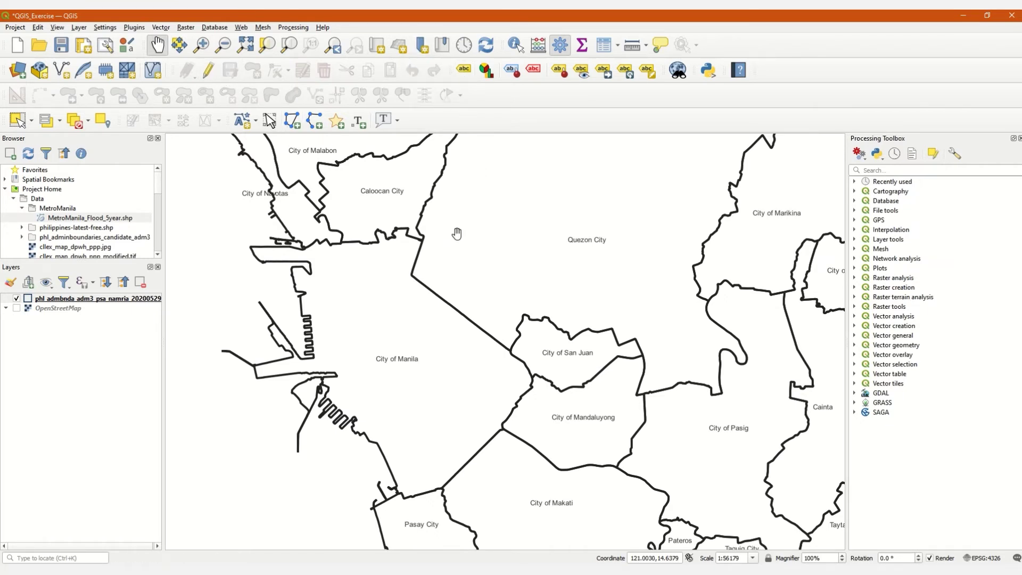
# Hide the Advanced Digitizing Toolbar
pyautogui.rightClick(467, 95)
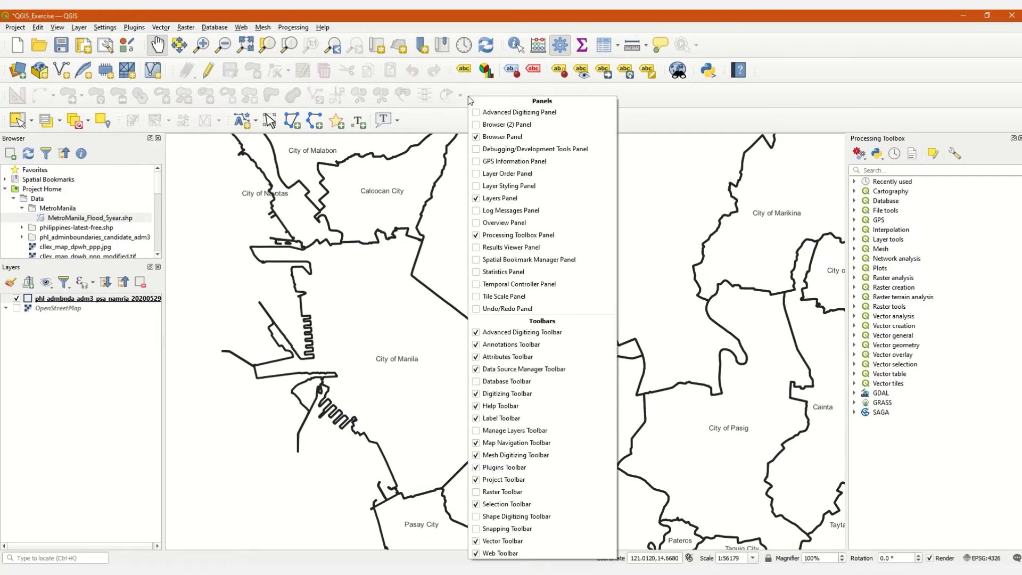
pyautogui.click(504, 332)
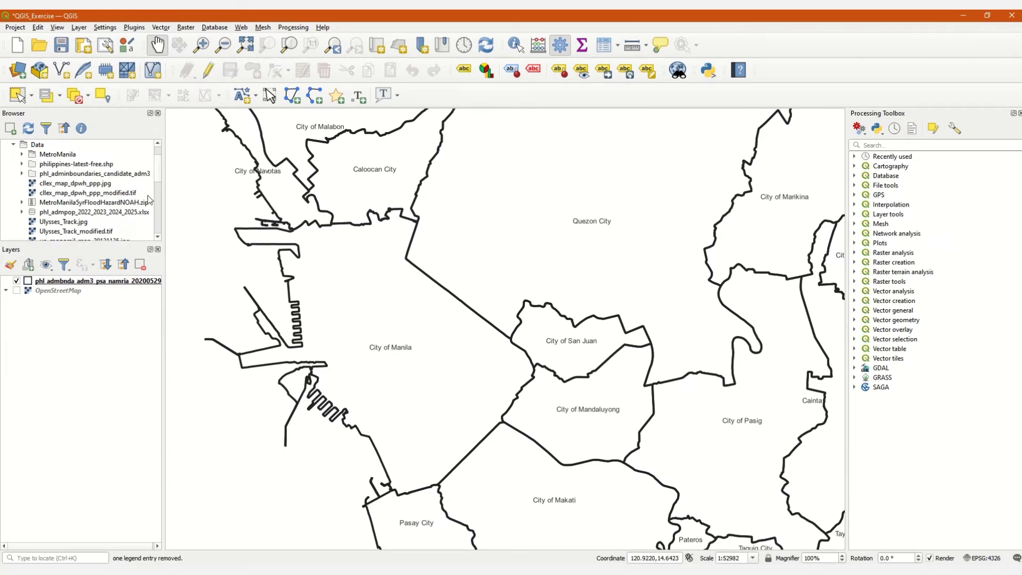
# Expand the phl_admpop_2022_2023_2024_2025.xlsx workbook in the project's Data folder to list its sheets
pyautogui.moveTo(158, 171)
pyautogui.mouseDown()
pyautogui.moveTo(157, 183)
pyautogui.moveTo(158, 174)
pyautogui.mouseUp()
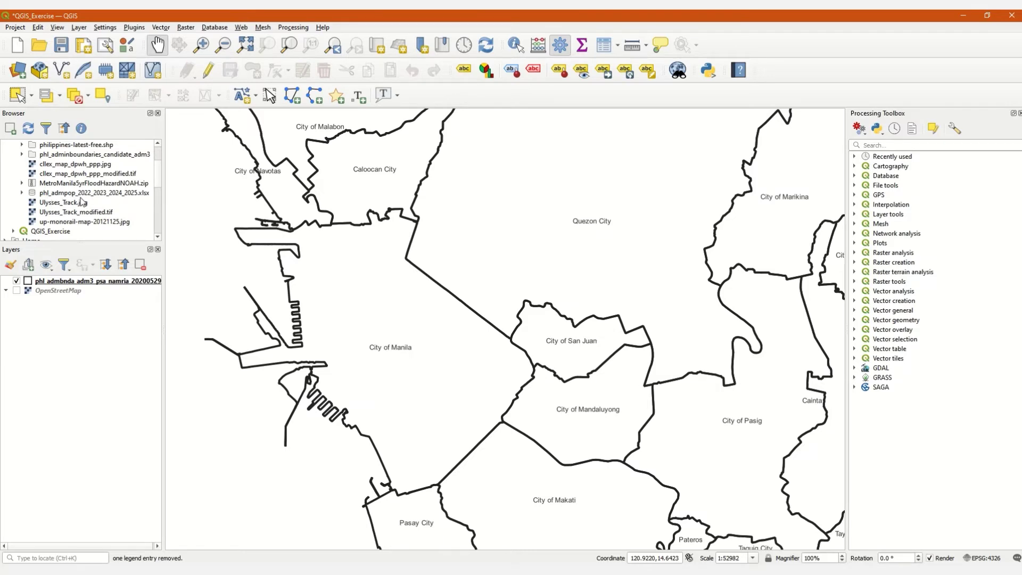
pyautogui.scroll(1, 81, 201)
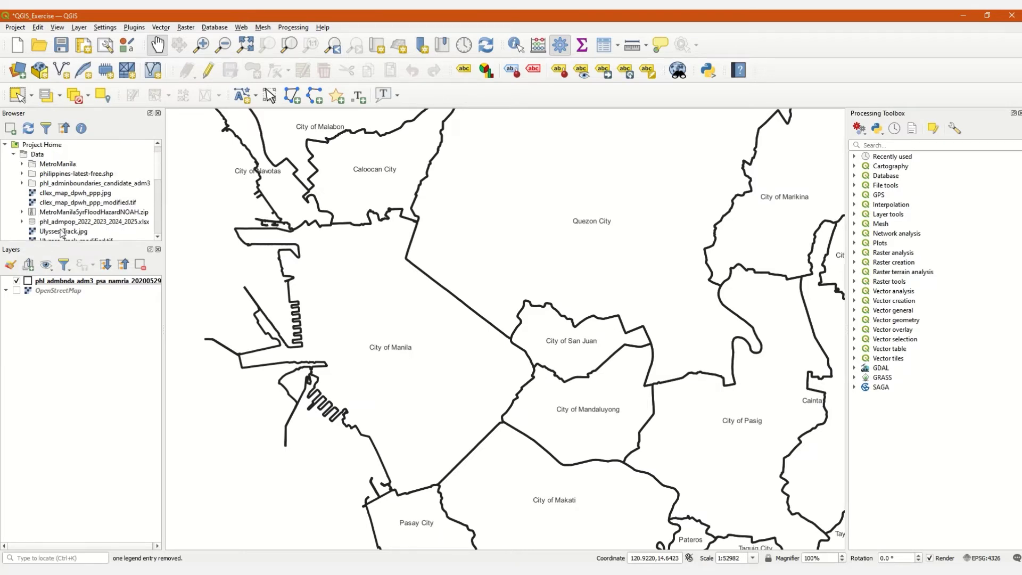
pyautogui.scroll(-1, 98, 226)
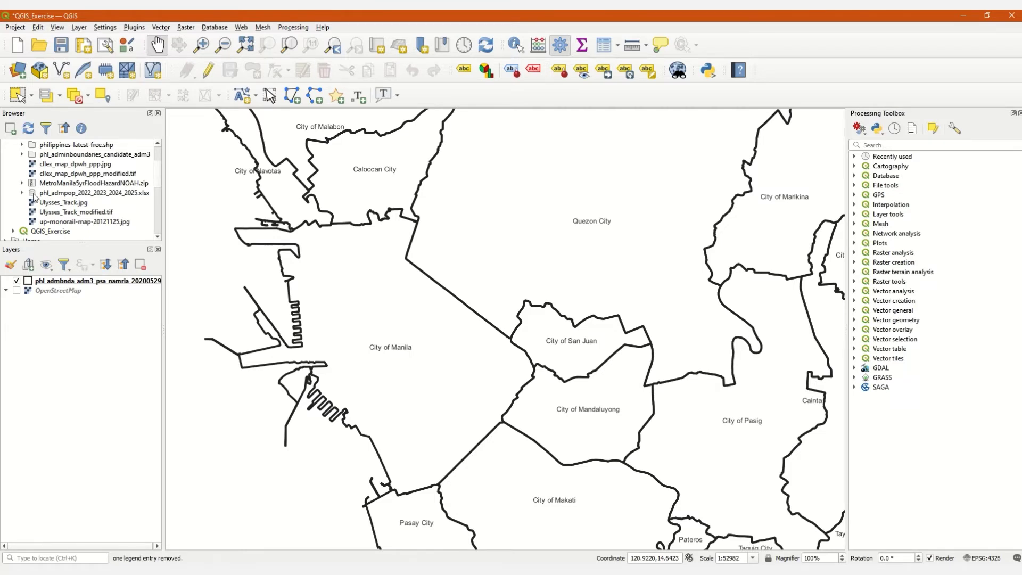
pyautogui.click(63, 194)
pyautogui.click(21, 193)
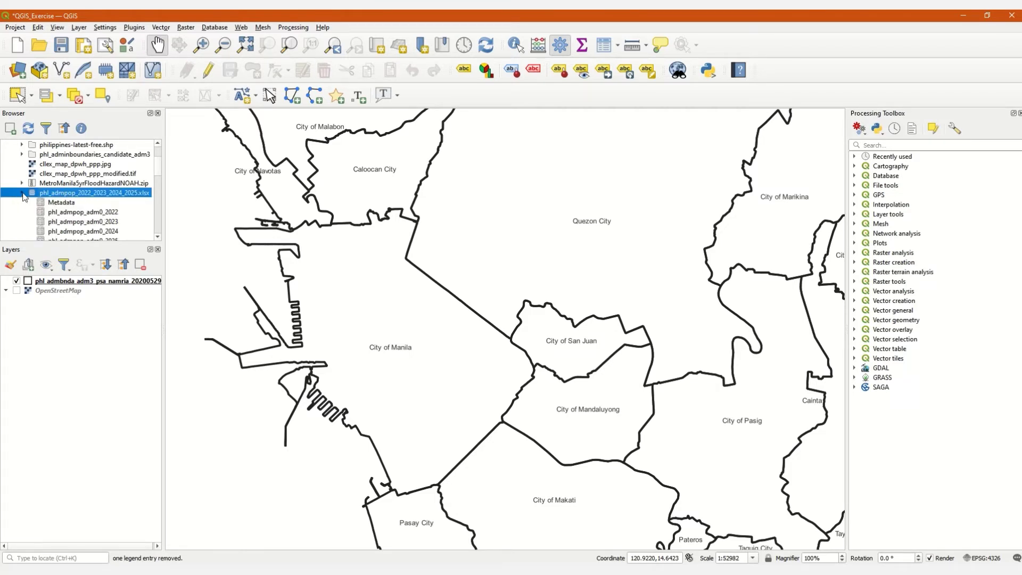
# Add the phl_admpop_adm2_2022 sheet from the population workbook to the project as a table layer
pyautogui.scroll(-1, 66, 192)
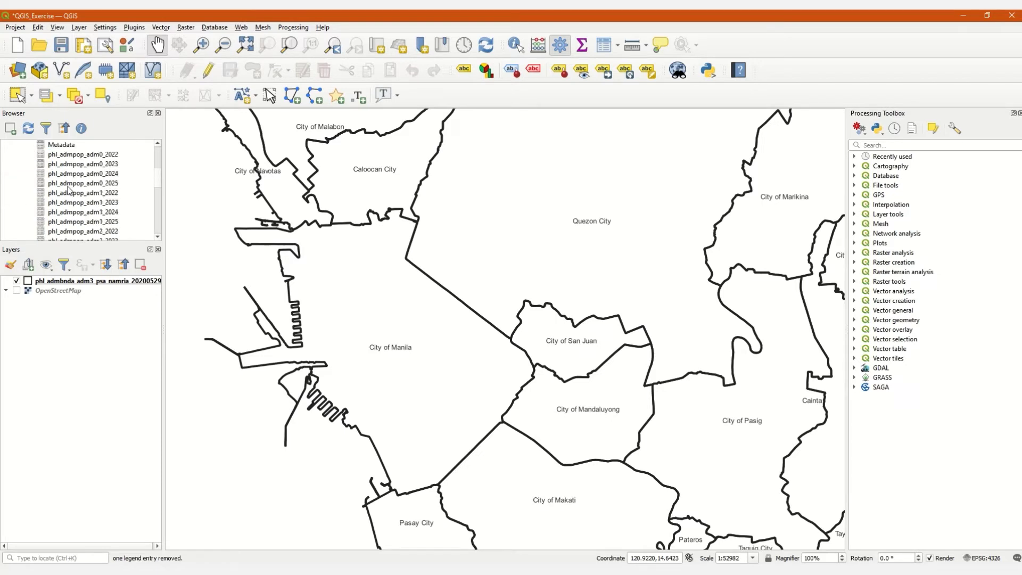
pyautogui.scroll(3, 76, 178)
pyautogui.scroll(-2, 76, 184)
pyautogui.scroll(-1, 69, 215)
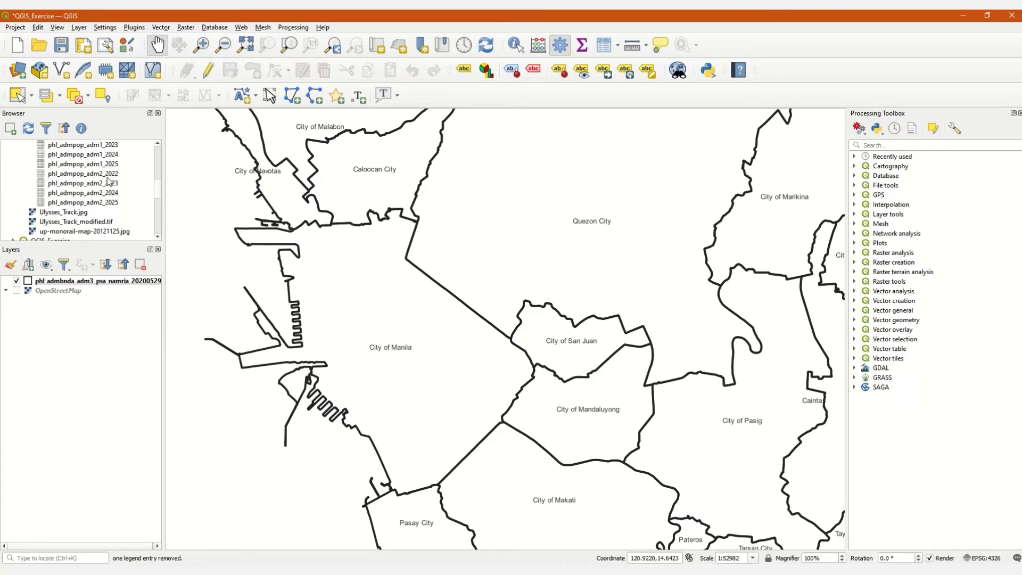
pyautogui.moveTo(92, 177); pyautogui.dragTo(85, 325)
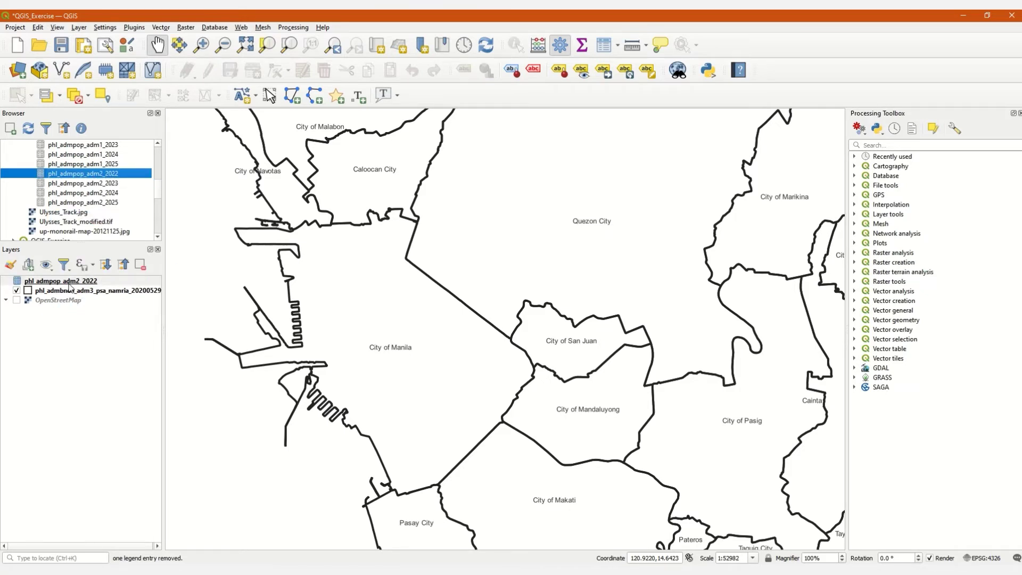
pyautogui.rightClick(69, 283)
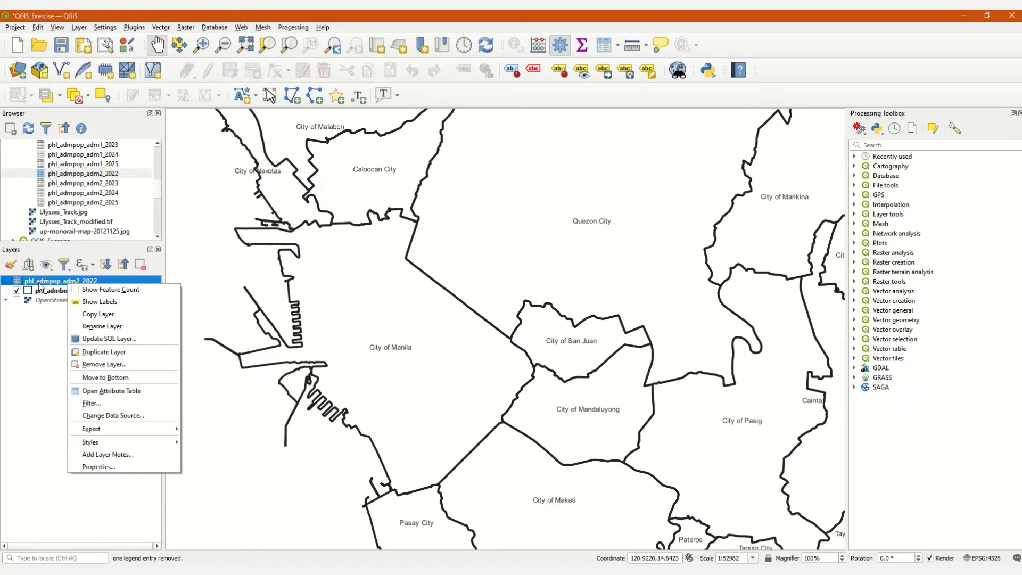
pyautogui.click(51, 330)
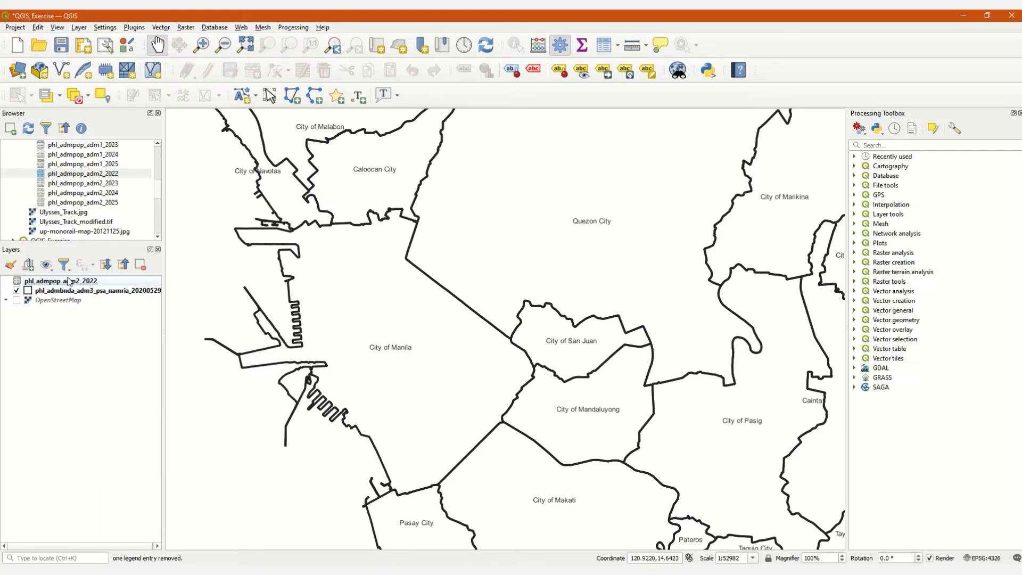
pyautogui.click(71, 281)
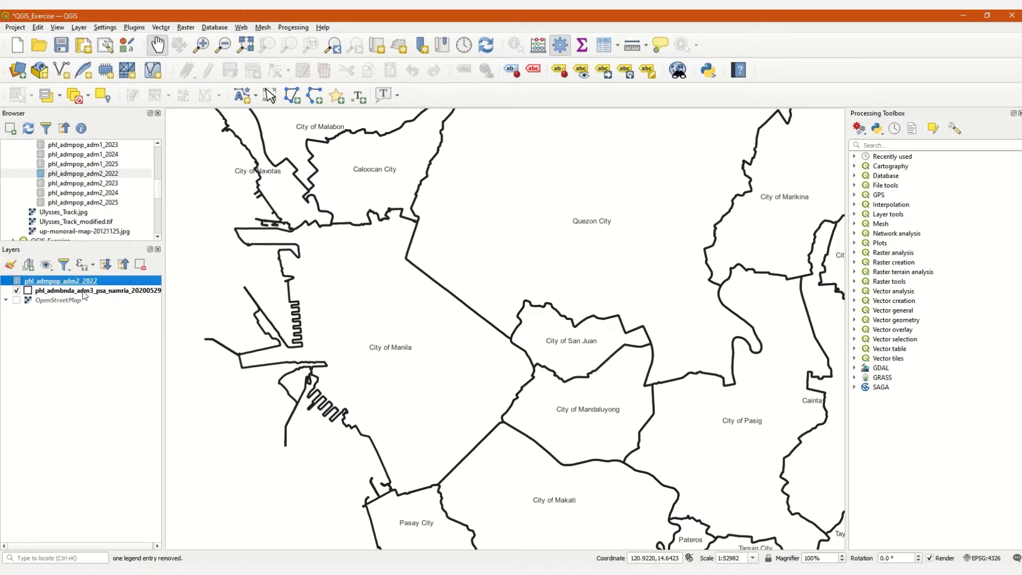
pyautogui.click(123, 292)
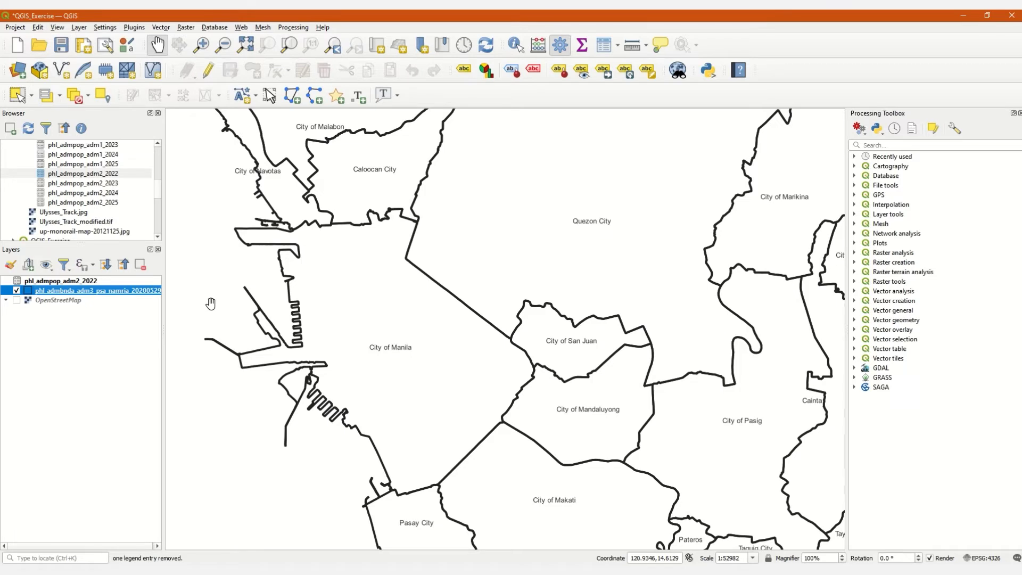
pyautogui.click(76, 358)
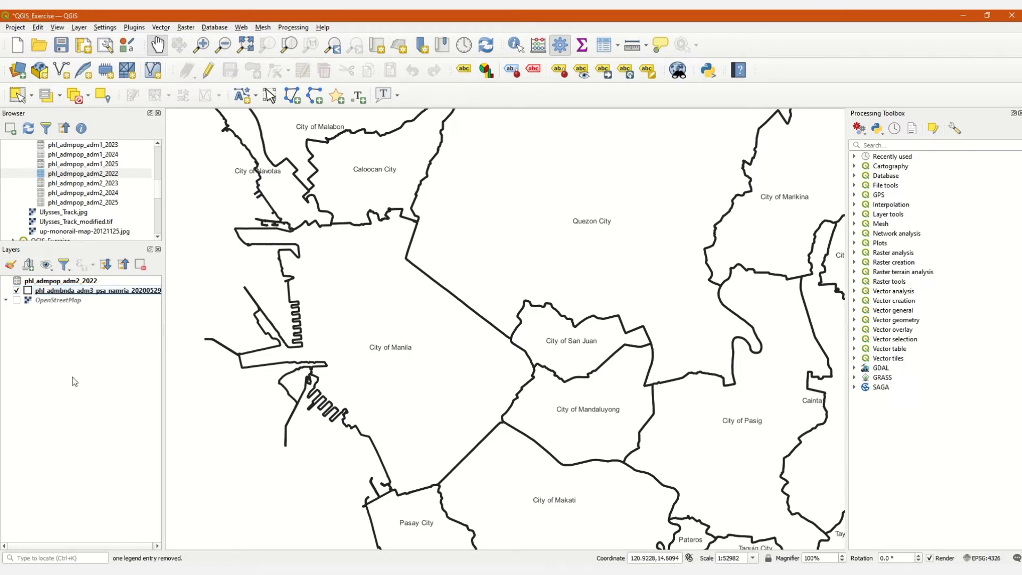
# Examine the attribute table of the phl_admpop_adm2_2022 layer, including its ADM1 and ADM2 names, codes and population fields
pyautogui.click(65, 282)
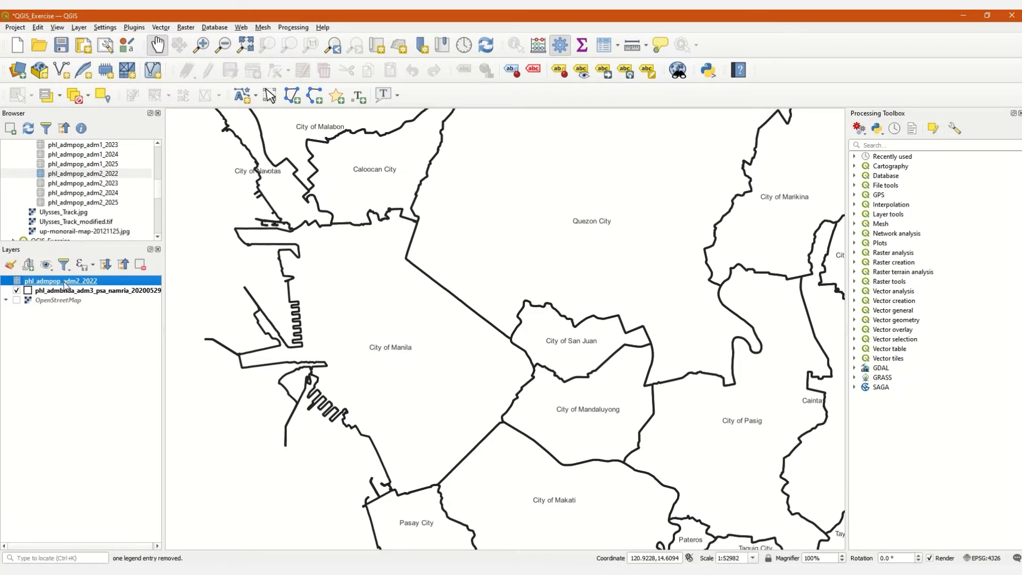
pyautogui.rightClick(65, 285)
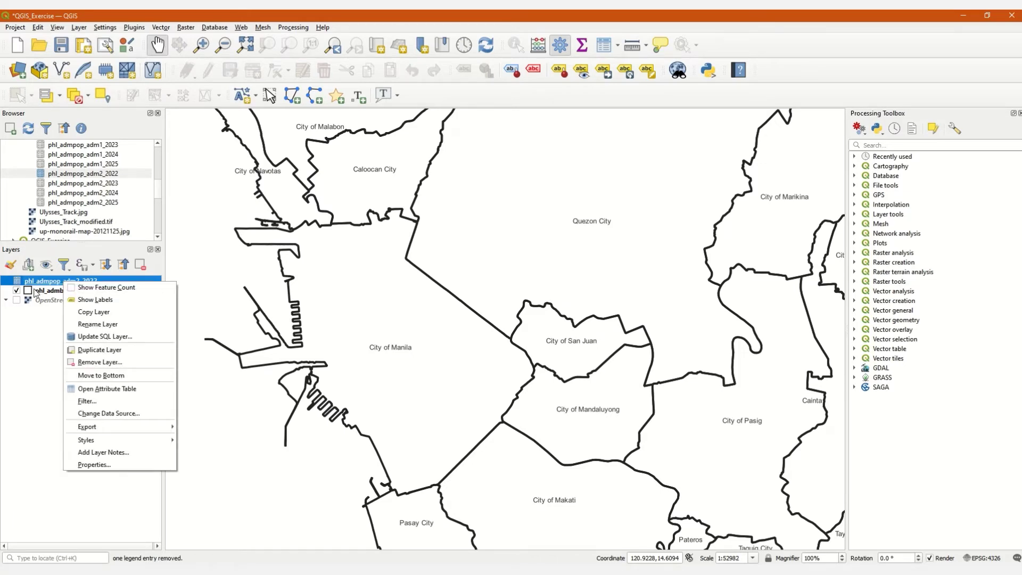
pyautogui.click(84, 388)
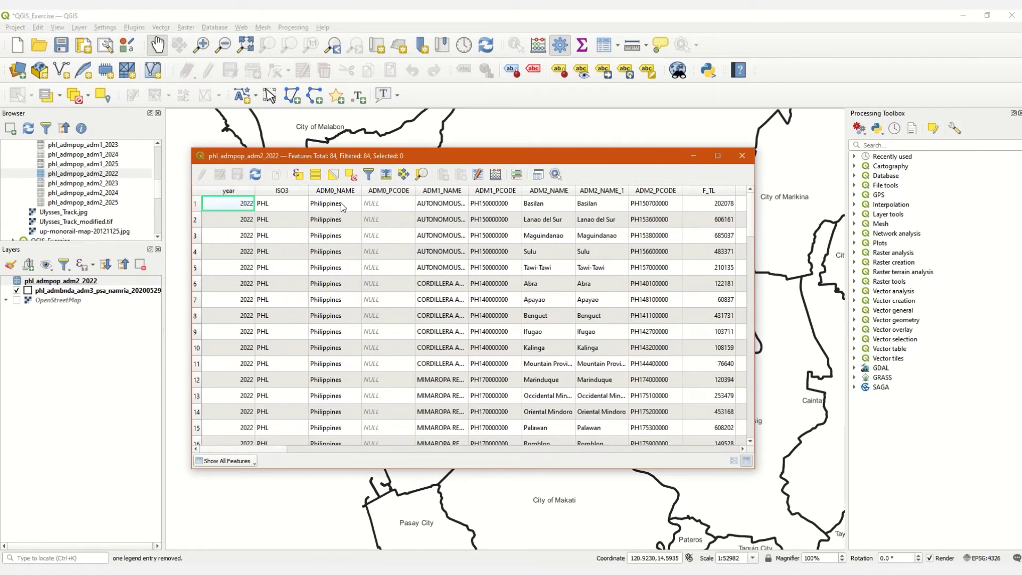
pyautogui.moveTo(468, 190); pyautogui.dragTo(486, 190)
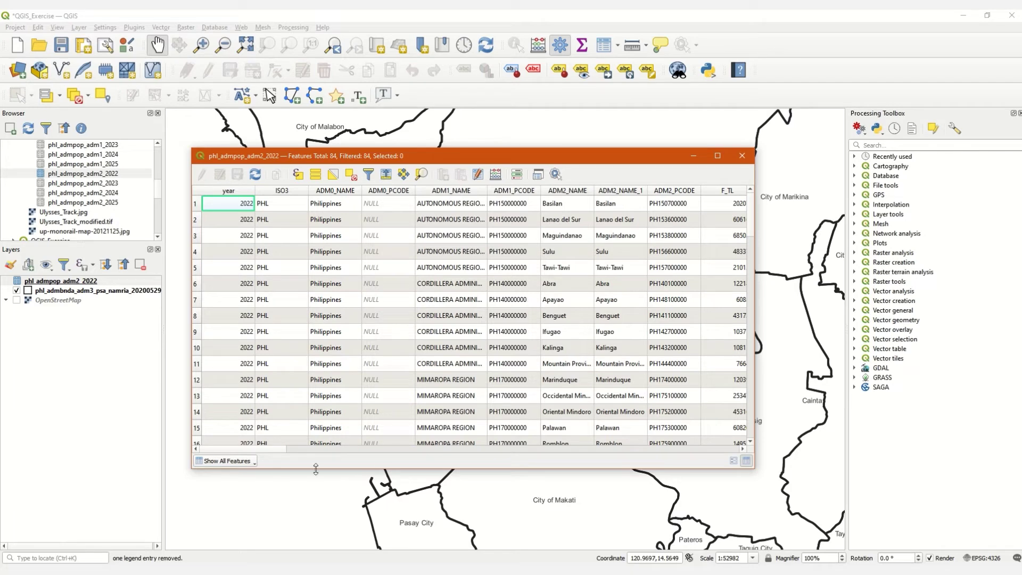
pyautogui.moveTo(263, 450); pyautogui.dragTo(301, 439)
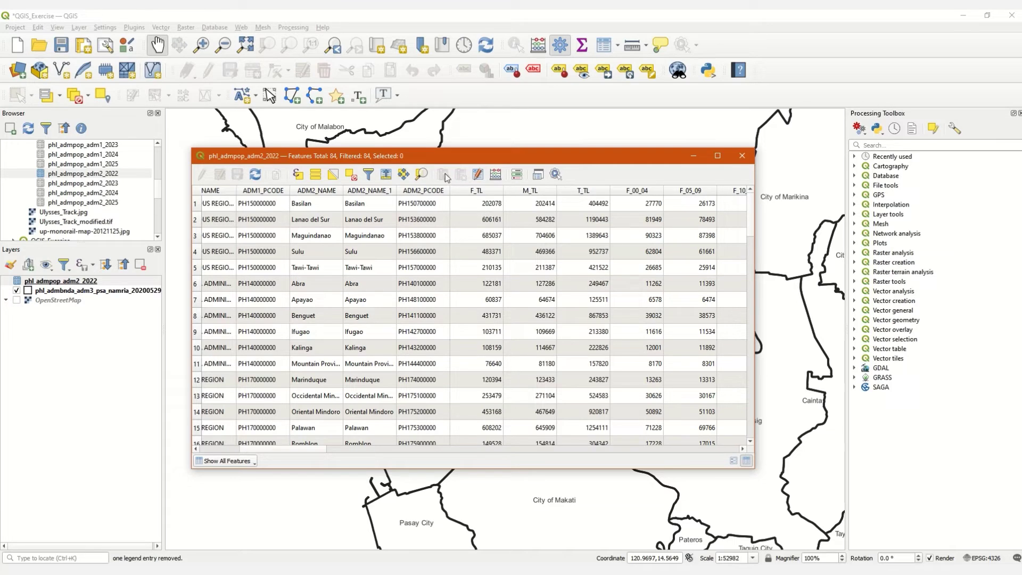
pyautogui.moveTo(450, 160); pyautogui.dragTo(474, 126)
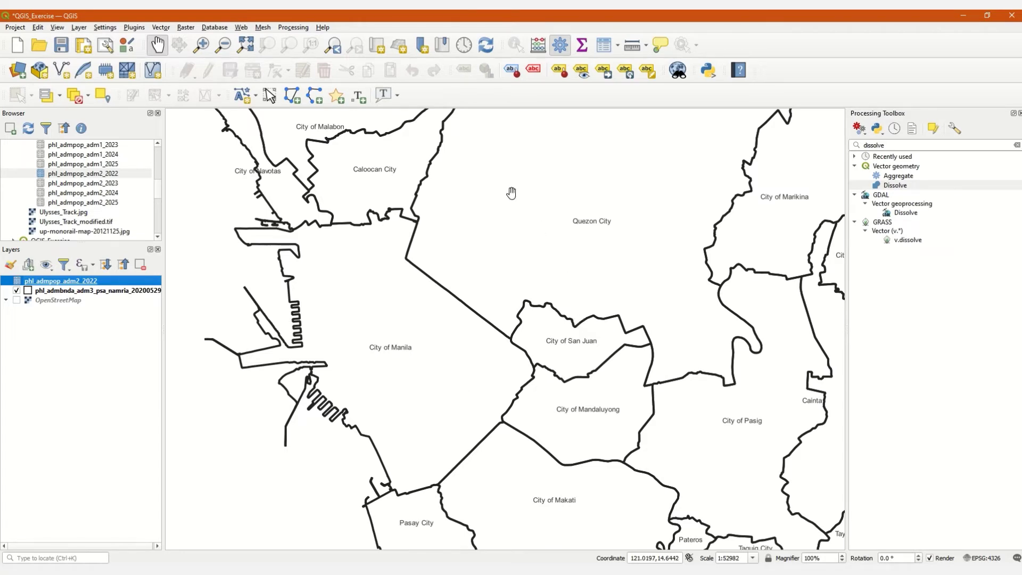
# Examine the ADM3, ADM2 and ADM1 fields in the attribute table of the phl_admbnda_adm3_psa_namria_20200529 layer
pyautogui.rightClick(122, 292)
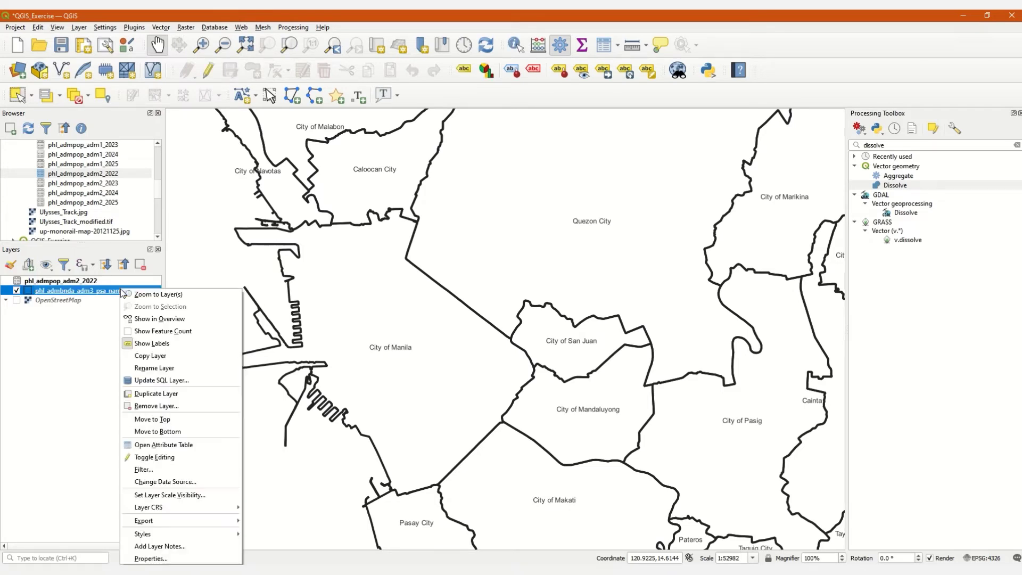
pyautogui.click(176, 446)
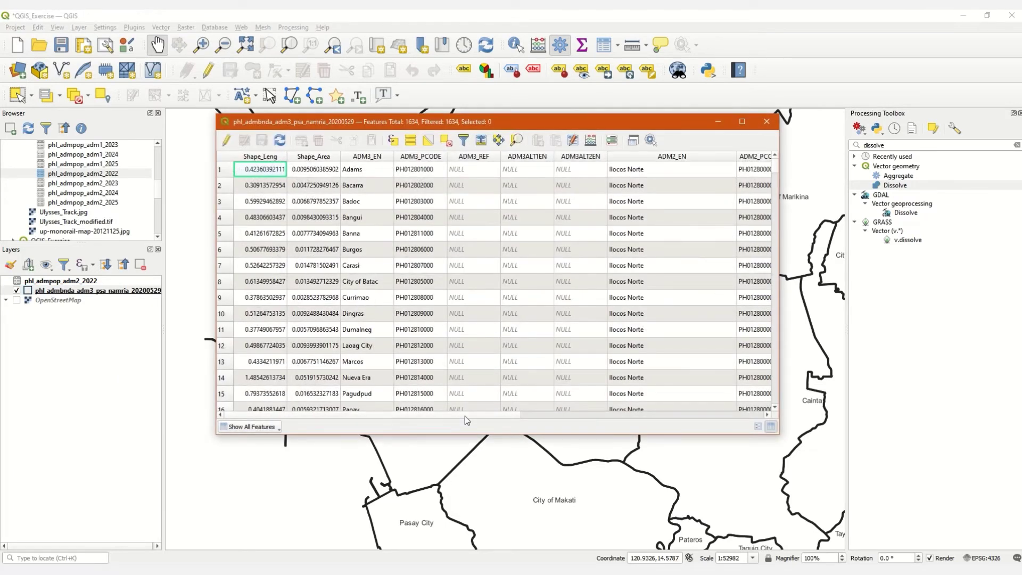
pyautogui.hscroll(2, 607, 398)
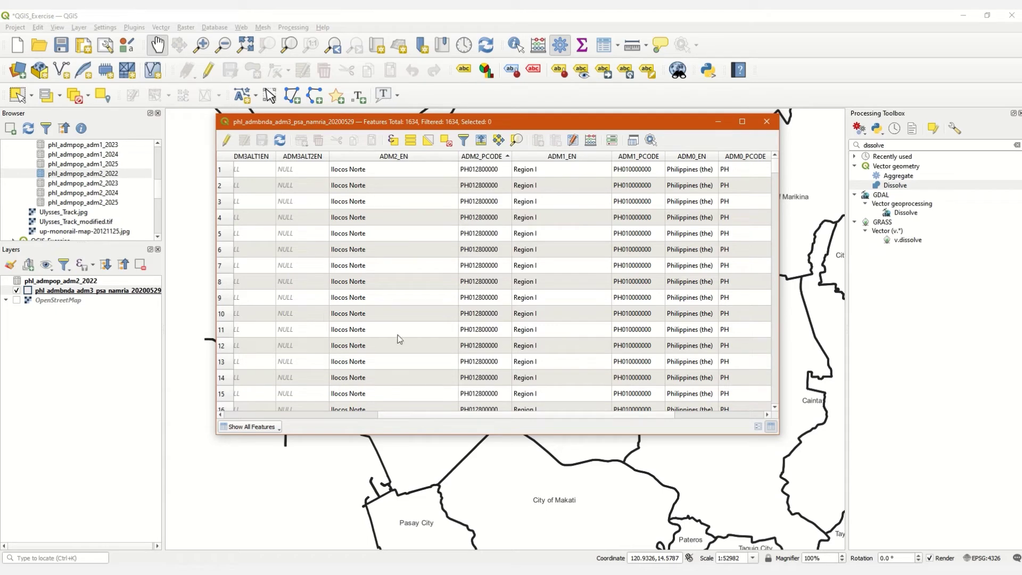
pyautogui.click(767, 121)
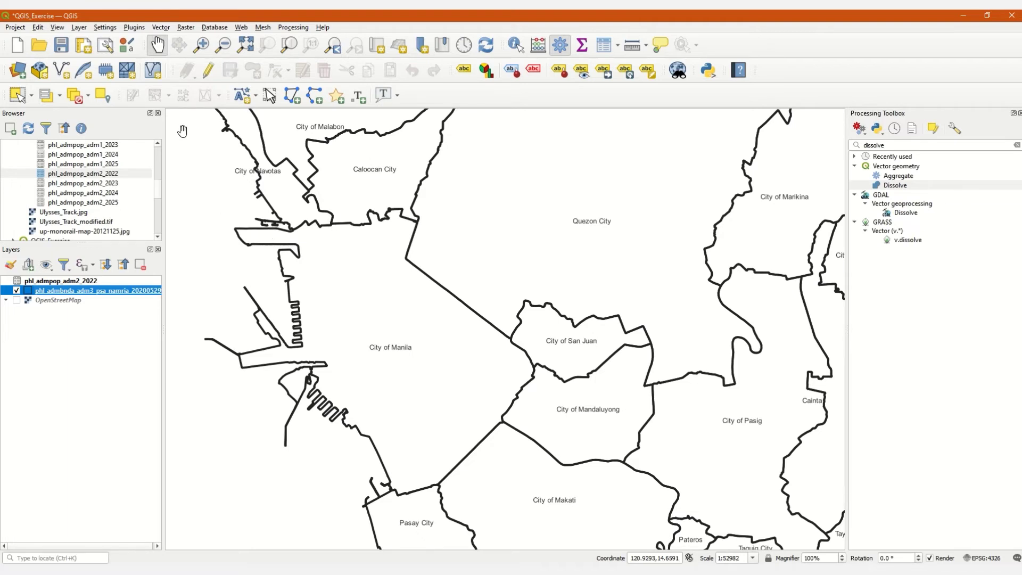
# Set the general processing option for invalid features filtering to "Do not filter (better performance)"
pyautogui.click(109, 28)
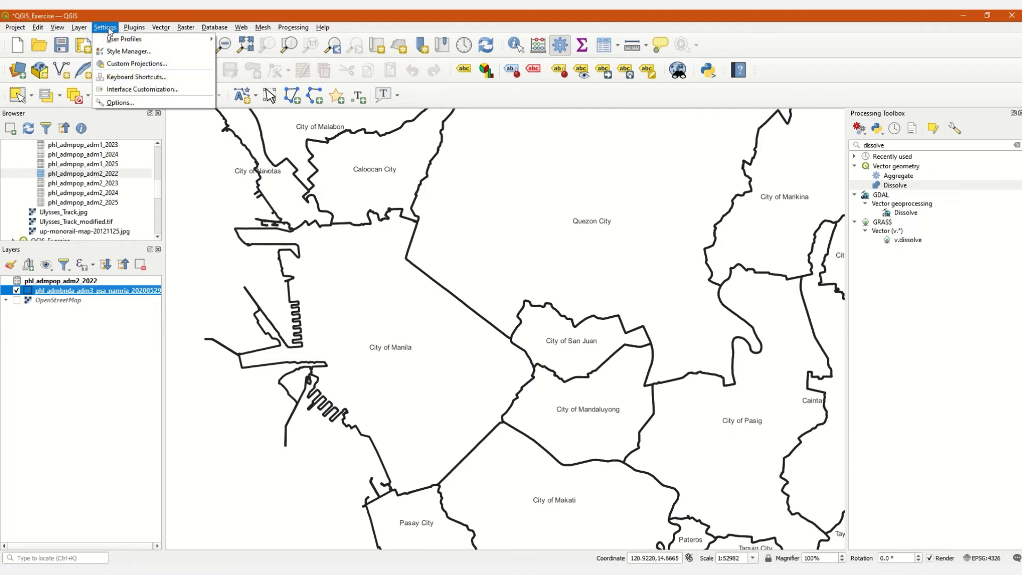
pyautogui.click(118, 106)
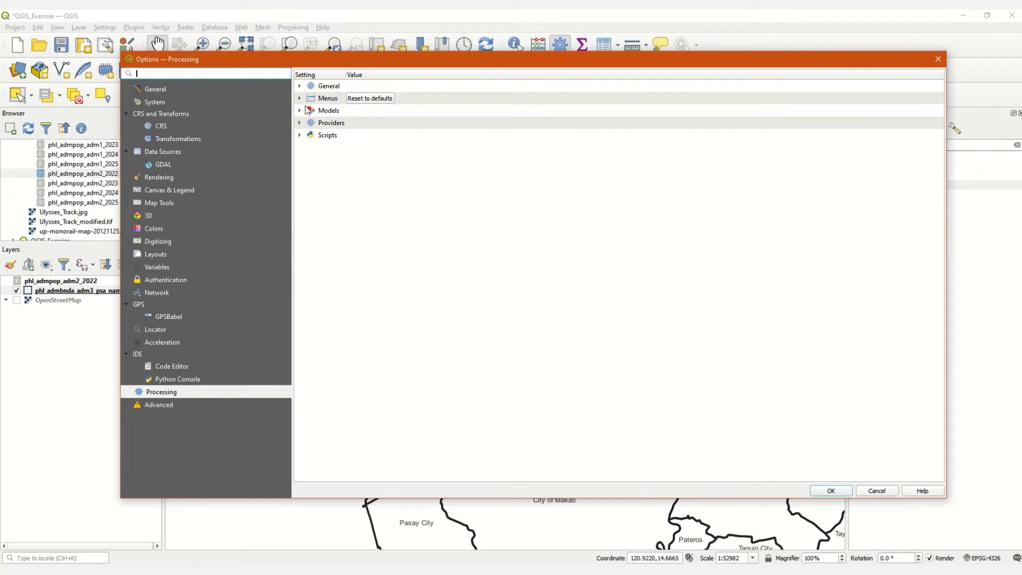
pyautogui.click(299, 86)
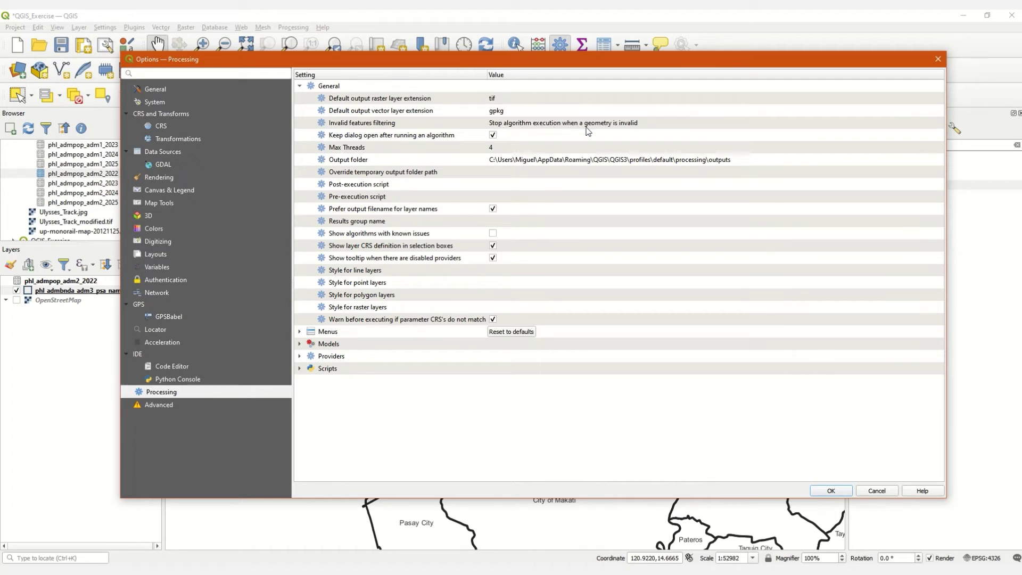
pyautogui.click(629, 127)
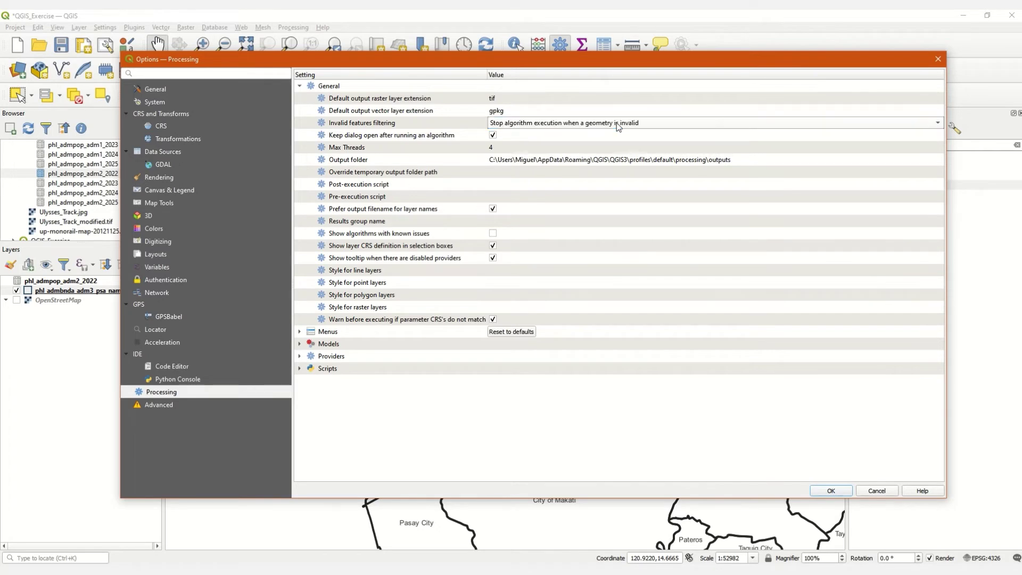
pyautogui.click(940, 124)
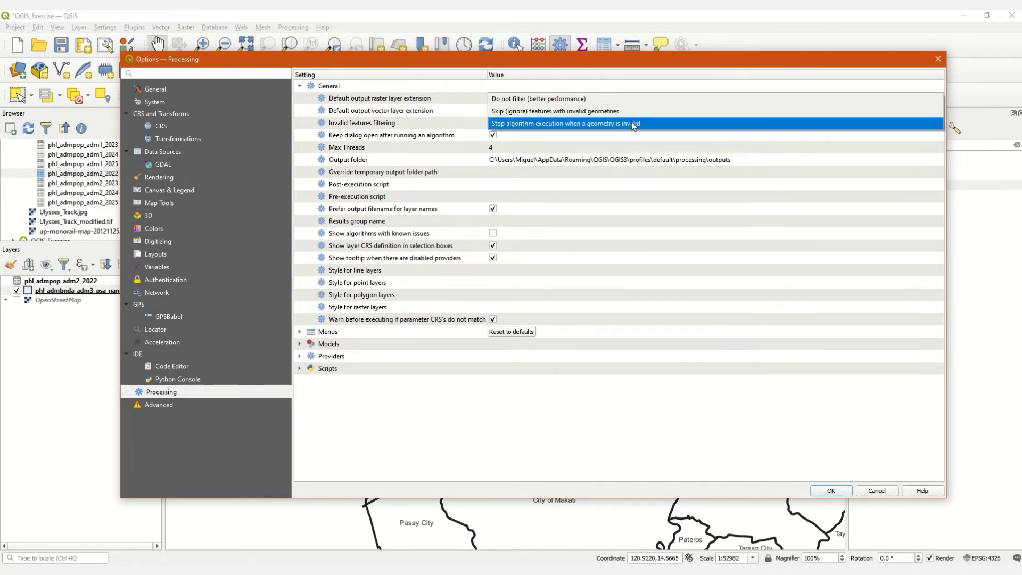
pyautogui.click(538, 101)
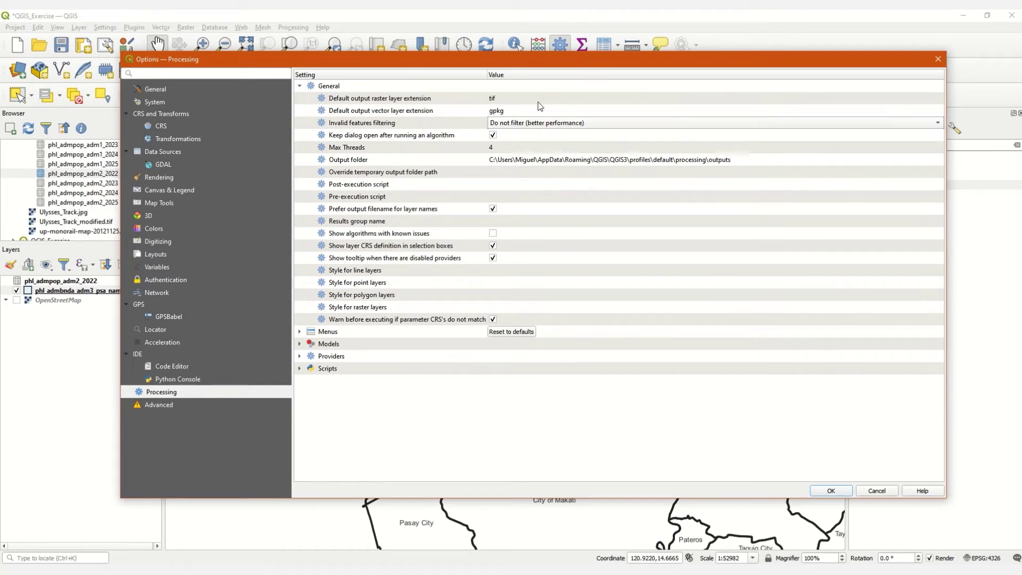
pyautogui.click(830, 491)
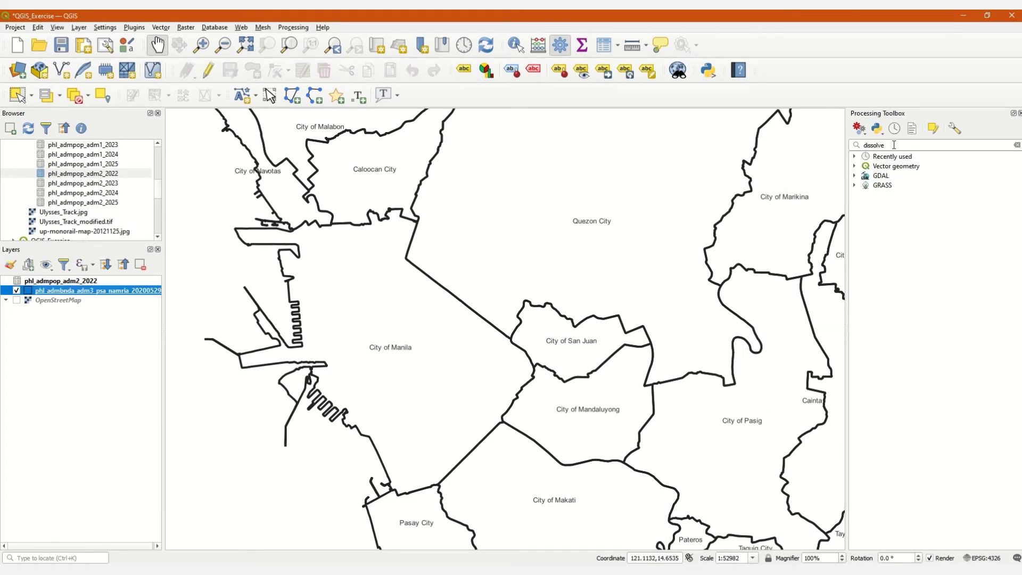
# Find the native Dissolve algorithm for vector geometry and open it for the phl_admbnda_adm3_psa_namria_20200529 layer
pyautogui.click(894, 145)
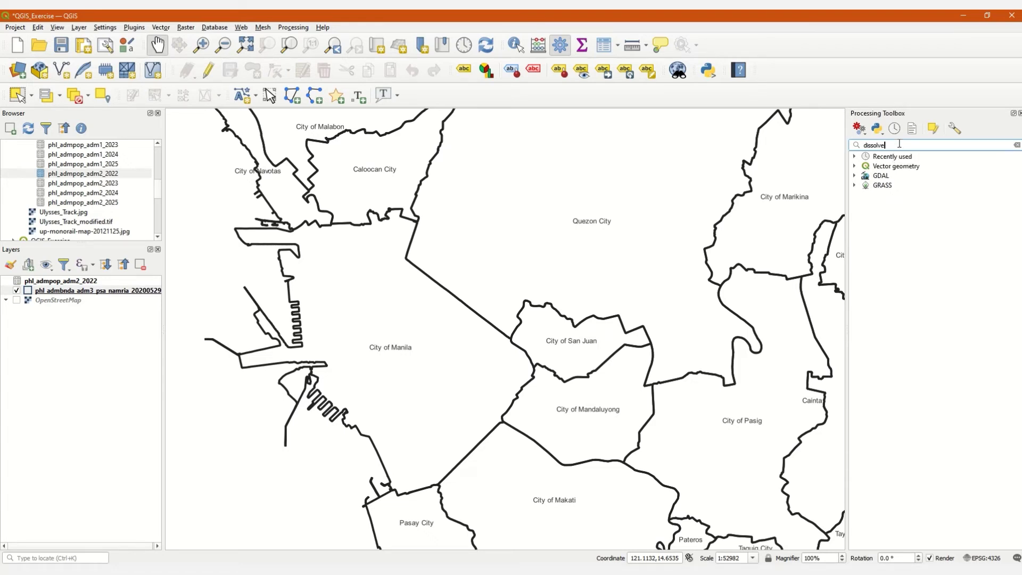
pyautogui.doubleClick(886, 145)
pyautogui.write('disso')
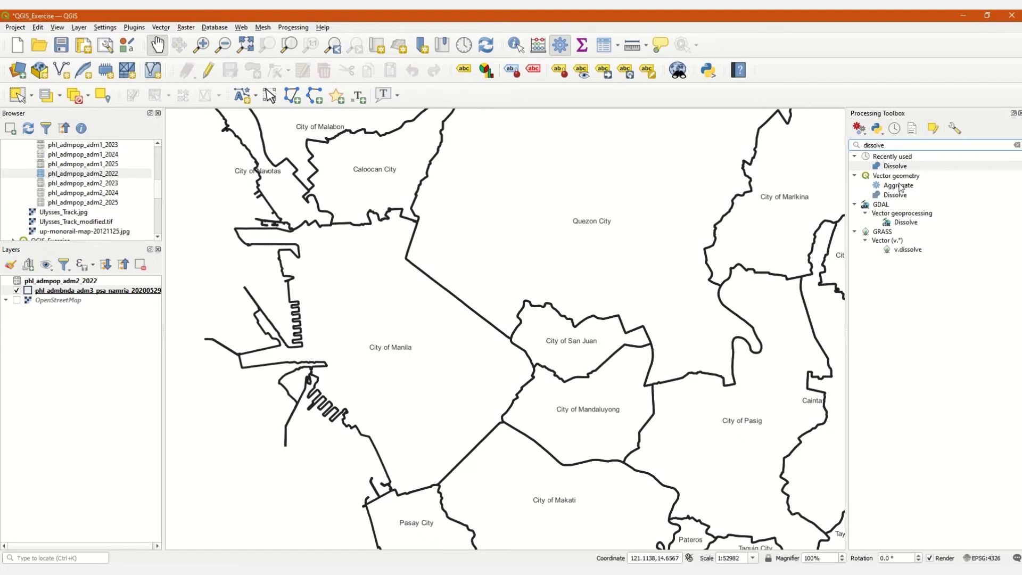
pyautogui.click(897, 196)
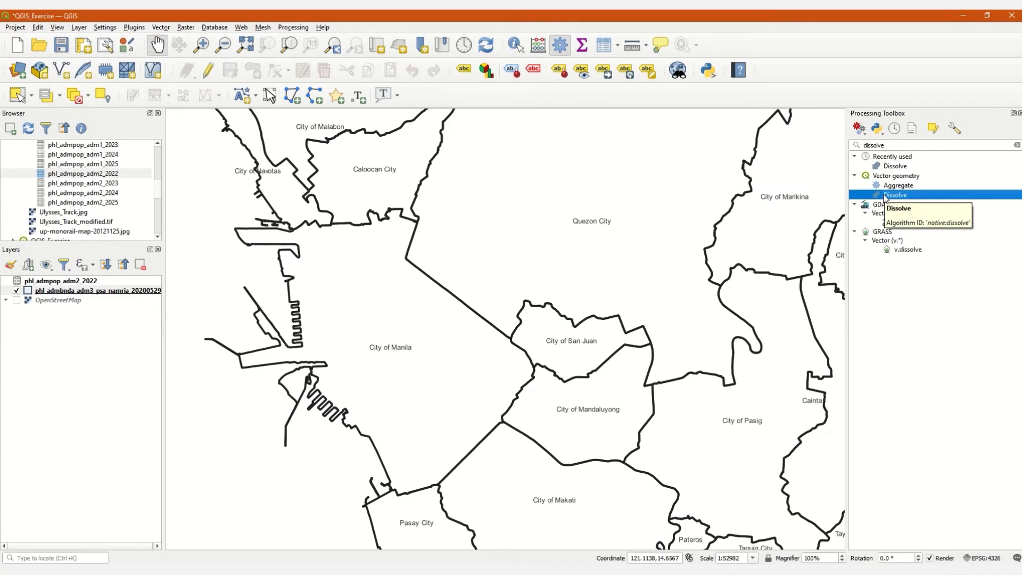
pyautogui.doubleClick(885, 196)
pyautogui.moveTo(674, 161); pyautogui.dragTo(530, 182)
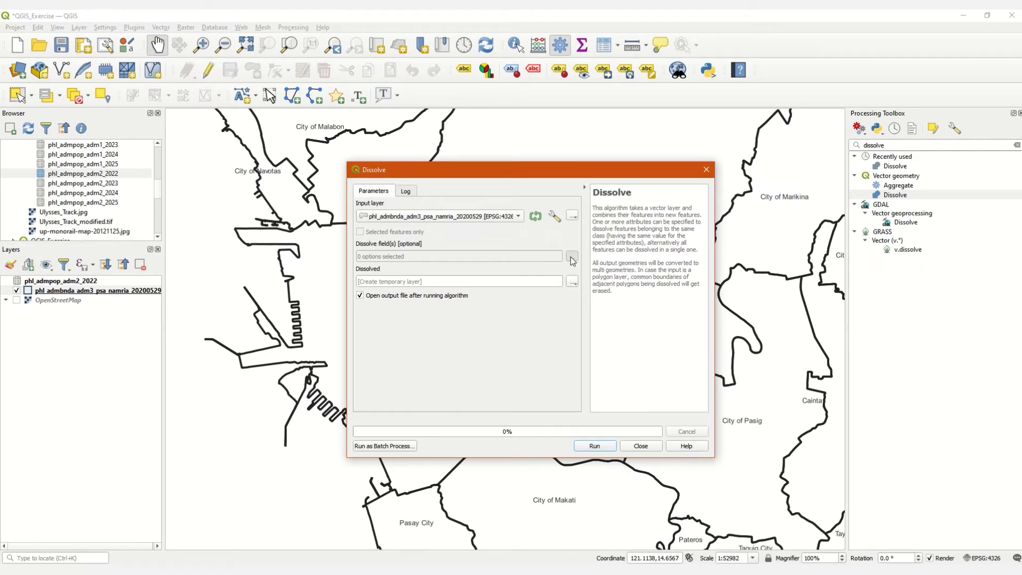
# Choose two dissolve fields for the boundary layer, including the ADM2_EN field
pyautogui.click(572, 259)
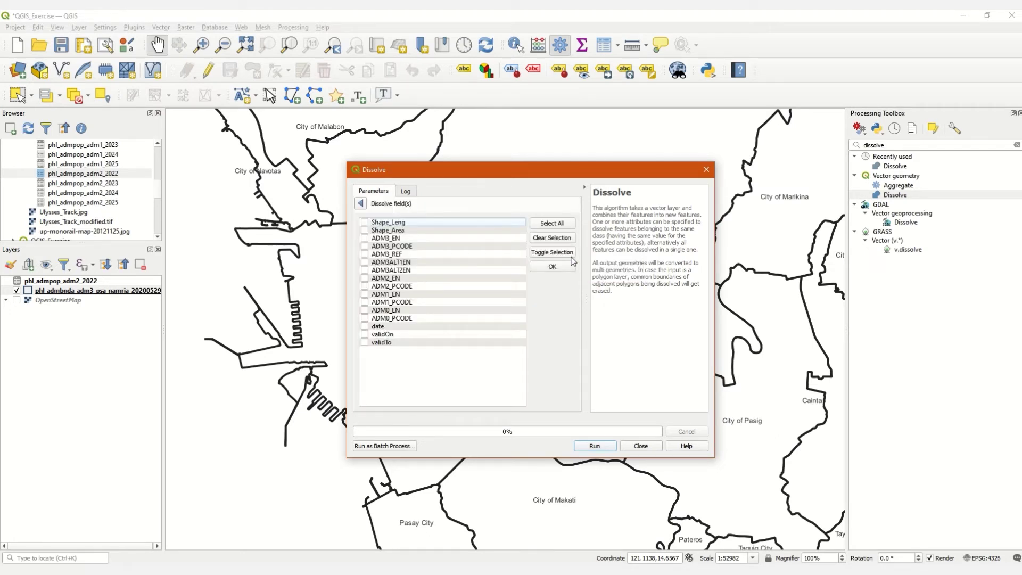
pyautogui.click(360, 203)
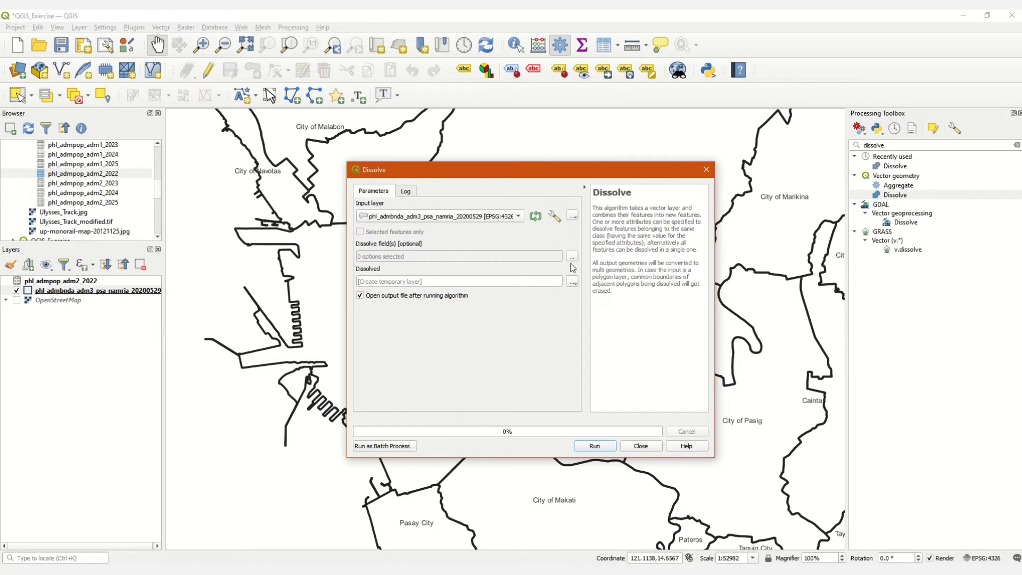
pyautogui.click(573, 259)
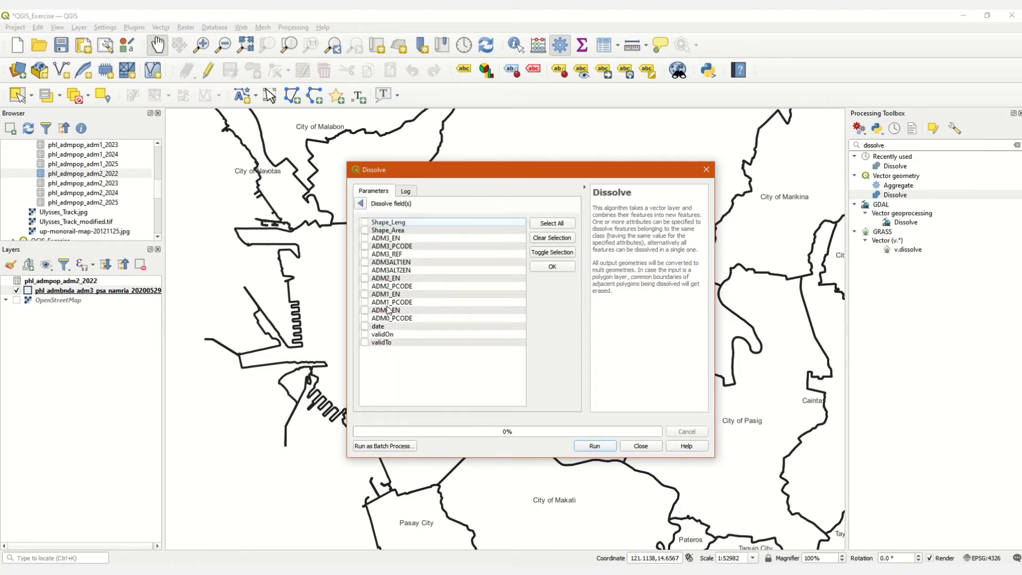
pyautogui.click(365, 278)
pyautogui.click(553, 266)
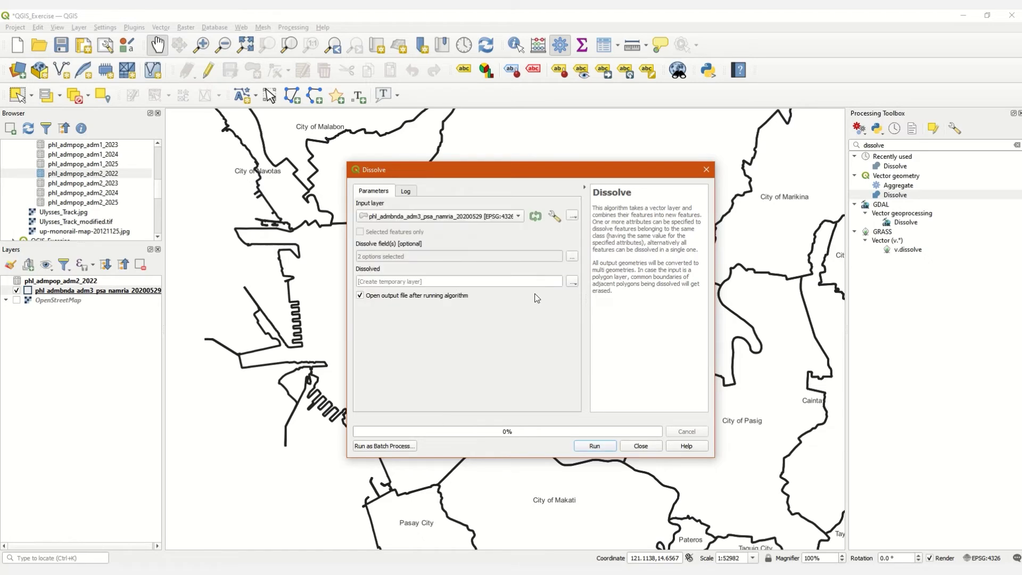
# Set the dissolved output to the existing shapefile Ph_Provinces.shp in the QGIS_Exercise Data folder, allowing it to be replaced
pyautogui.click(573, 282)
pyautogui.click(577, 301)
pyautogui.moveTo(454, 187); pyautogui.dragTo(538, 189)
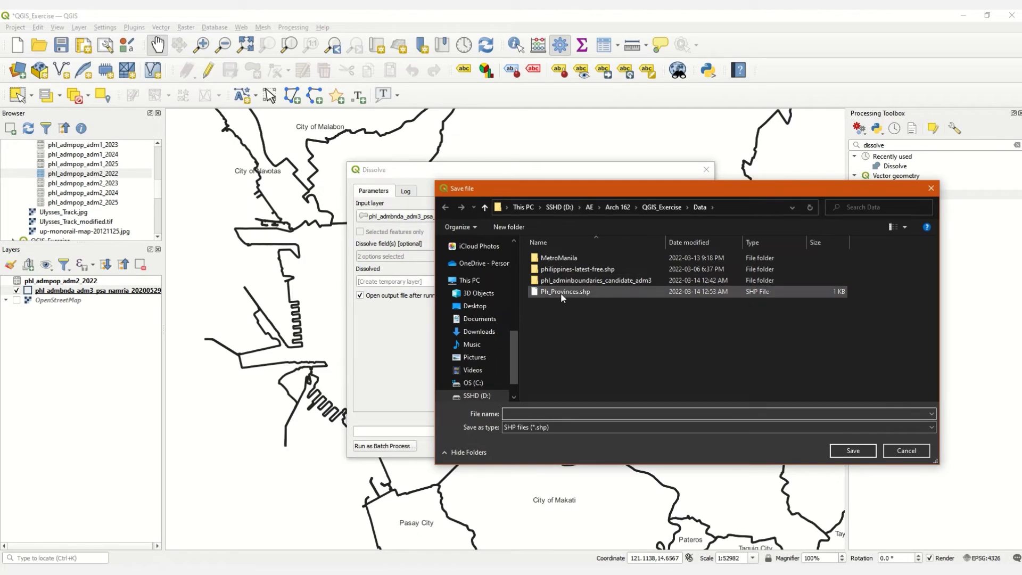
pyautogui.click(561, 292)
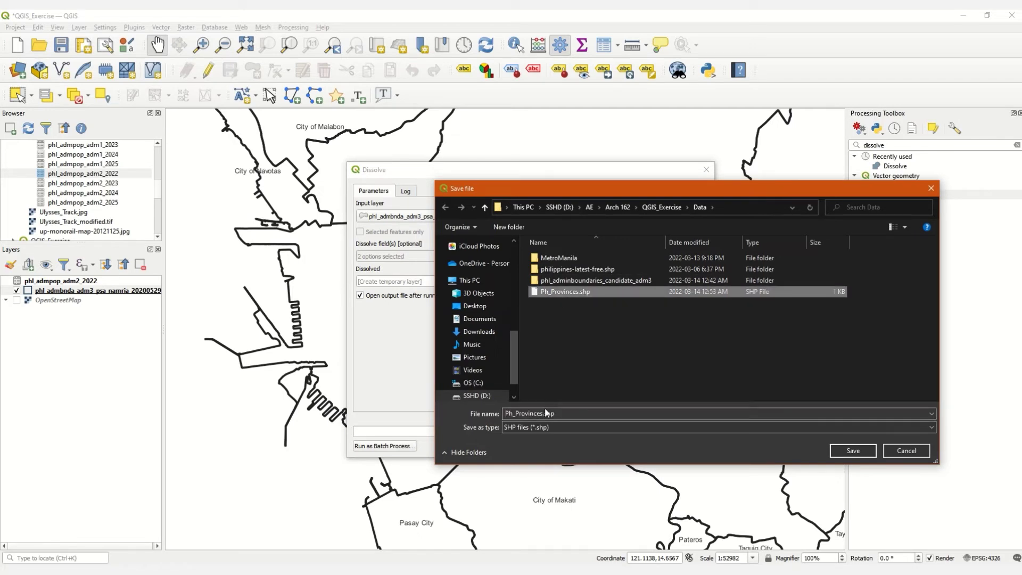
pyautogui.click(527, 415)
pyautogui.click(529, 413)
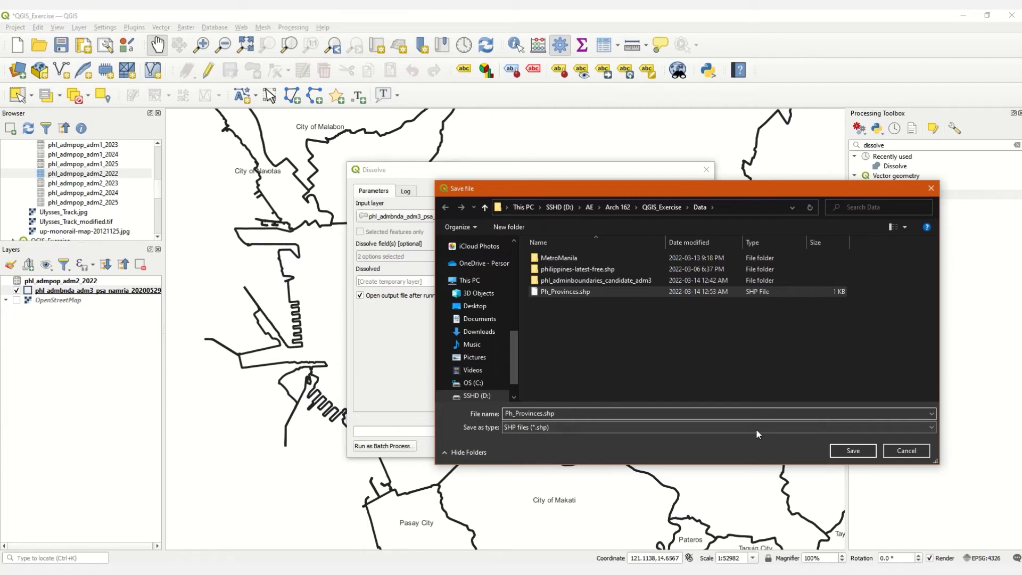
pyautogui.click(838, 451)
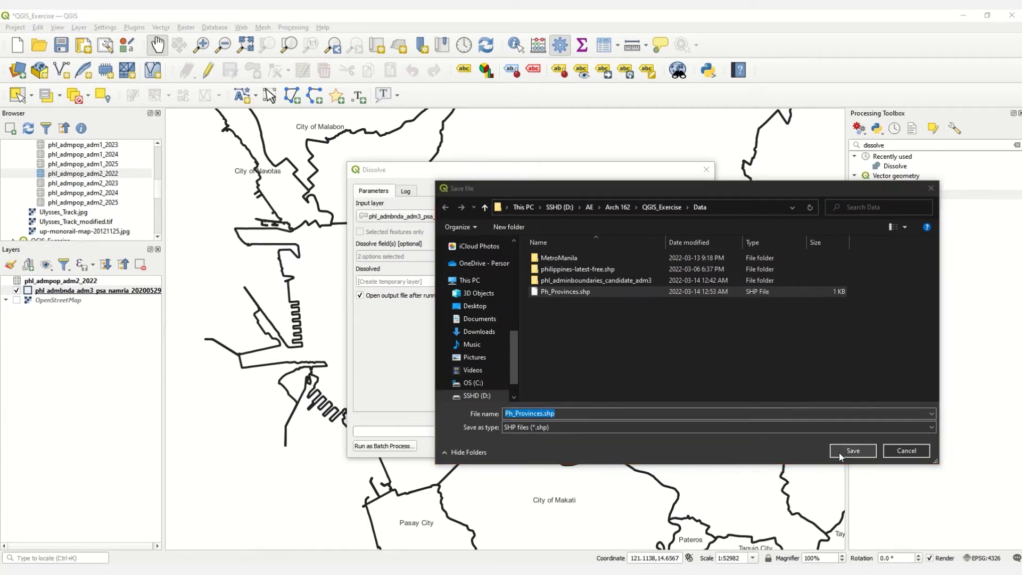
pyautogui.click(538, 294)
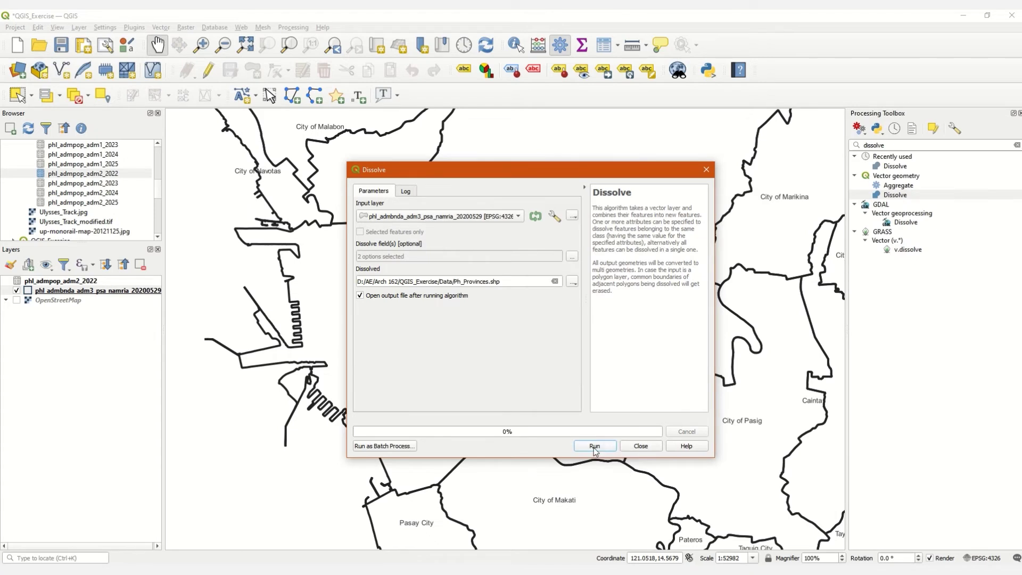
# Run the Dissolve into Ph_Provinces.shp and hide the original phl_admbnda_adm3_psa_namria_20200529 municipal layer
pyautogui.click(594, 447)
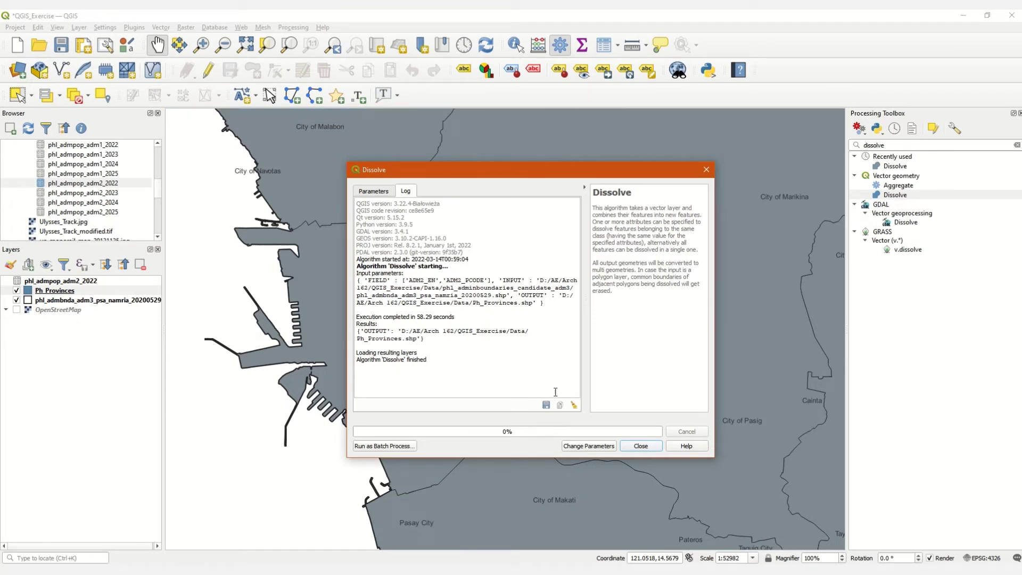
pyautogui.click(650, 449)
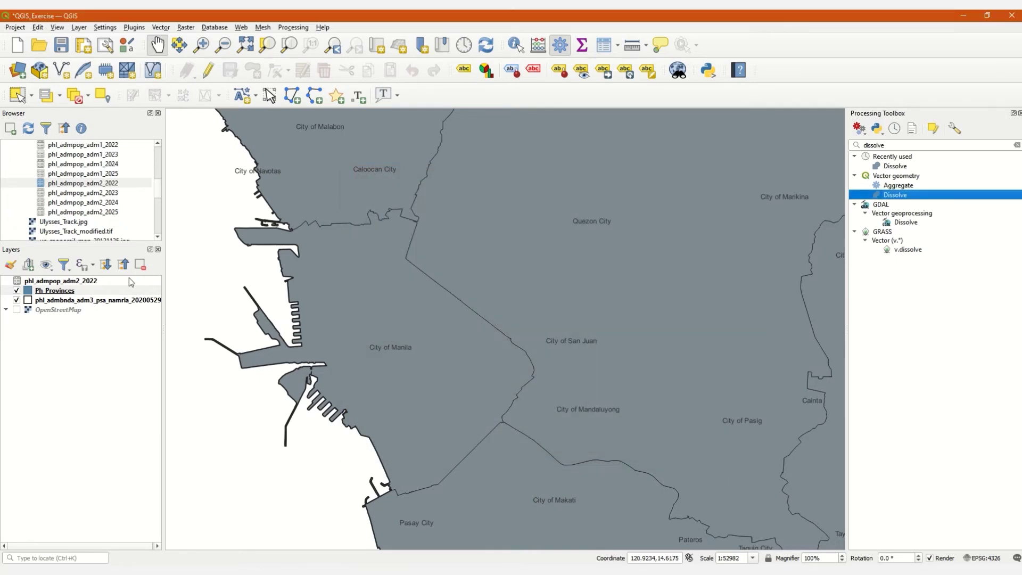
pyautogui.click(16, 302)
pyautogui.scroll(-2, 353, 297)
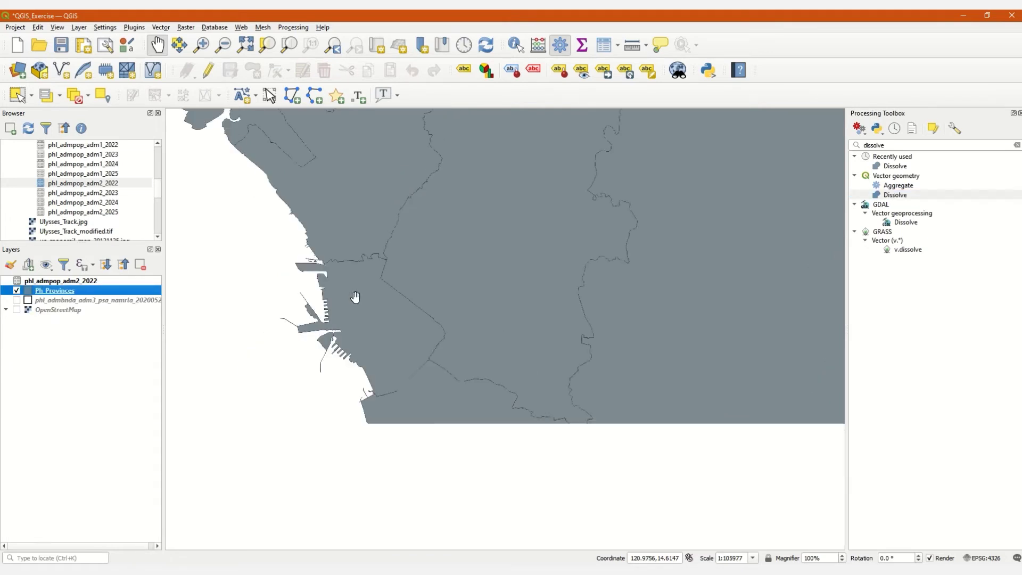
pyautogui.scroll(-2, 419, 294)
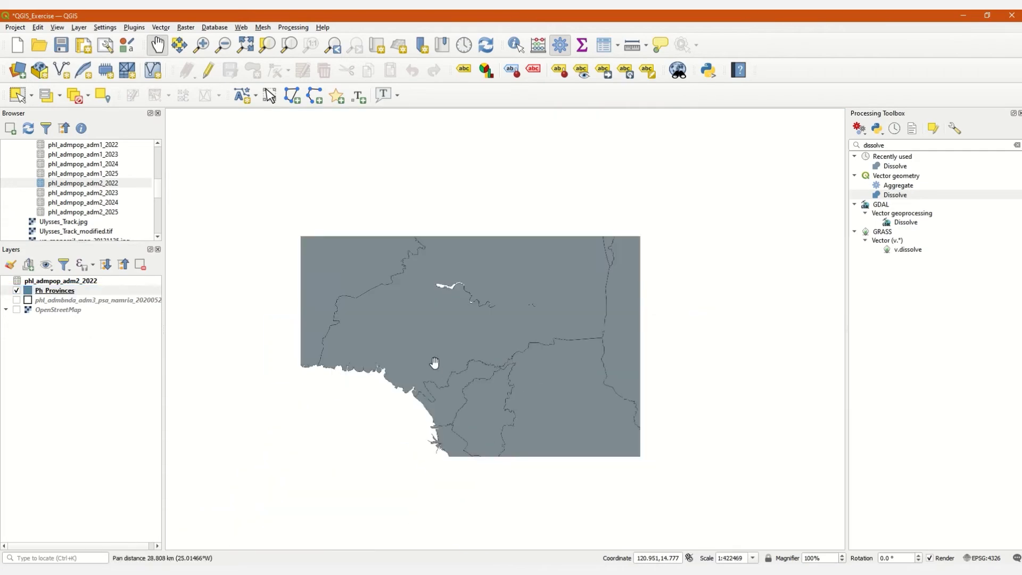
pyautogui.moveTo(382, 194); pyautogui.dragTo(412, 356)
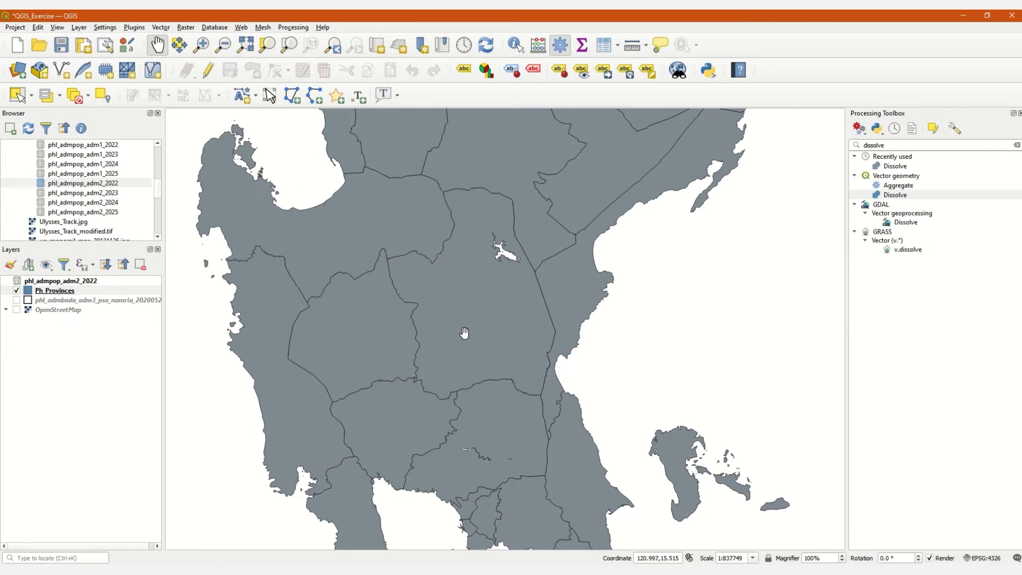
pyautogui.scroll(-1, 463, 338)
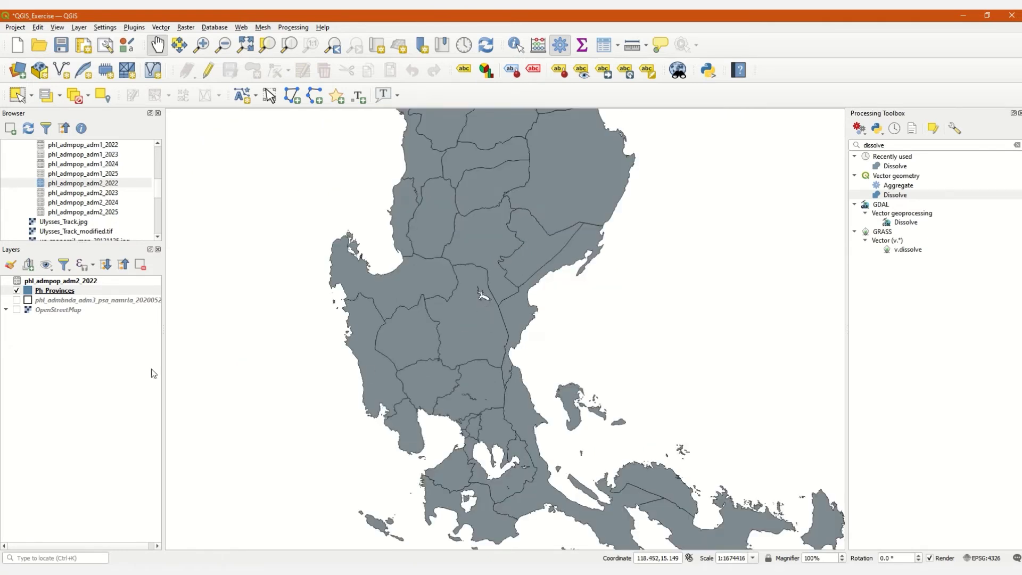
# Open the Ph_Provinces attribute table, sort it by ADM2_PCODE in ascending order and review the province records
pyautogui.rightClick(53, 294)
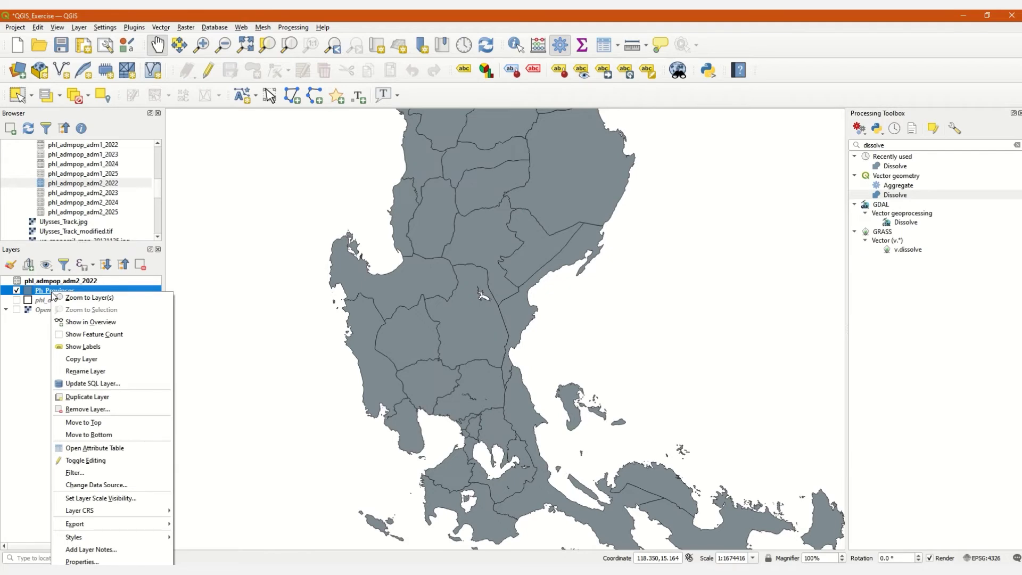
pyautogui.click(130, 449)
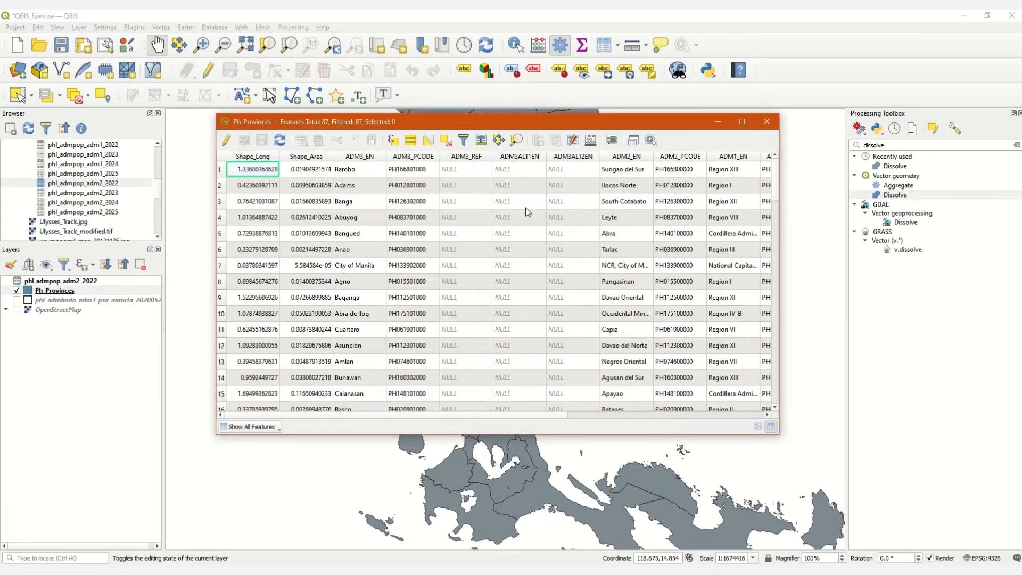
pyautogui.scroll(-6, 627, 299)
pyautogui.scroll(-11, 627, 318)
pyautogui.scroll(17, 634, 319)
pyautogui.click(681, 157)
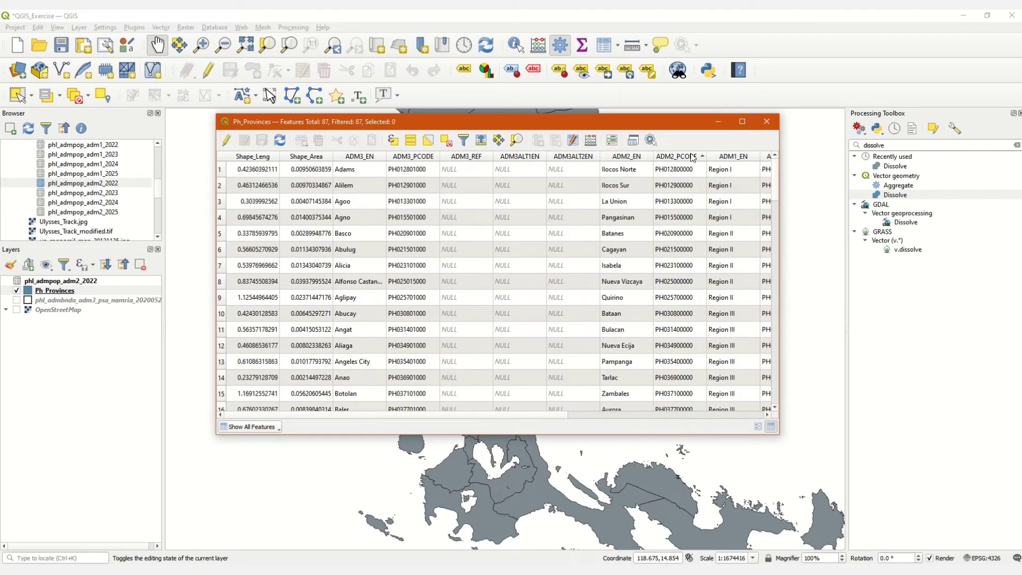
pyautogui.moveTo(775, 184); pyautogui.dragTo(776, 369)
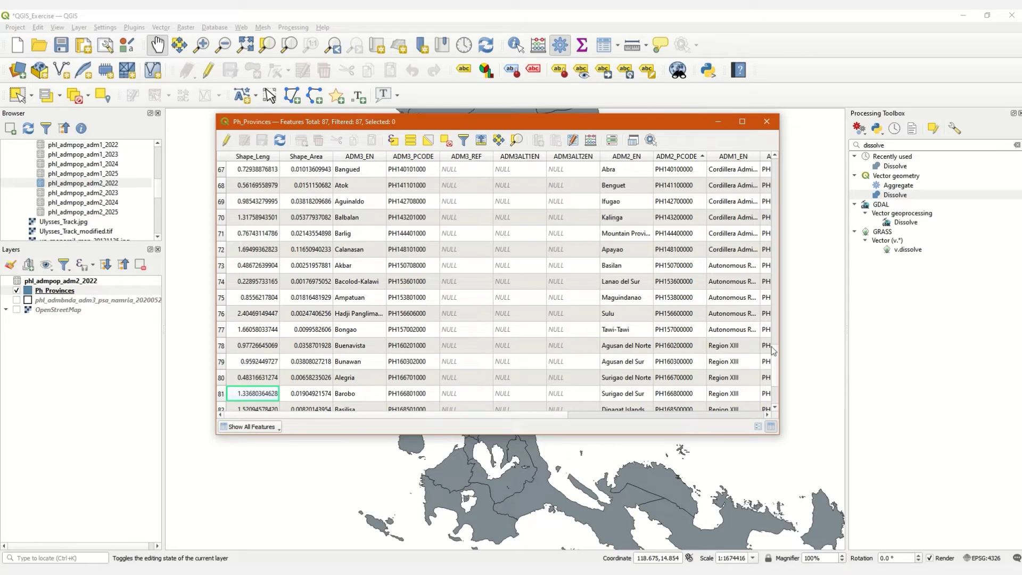
pyautogui.moveTo(775, 364); pyautogui.dragTo(774, 378)
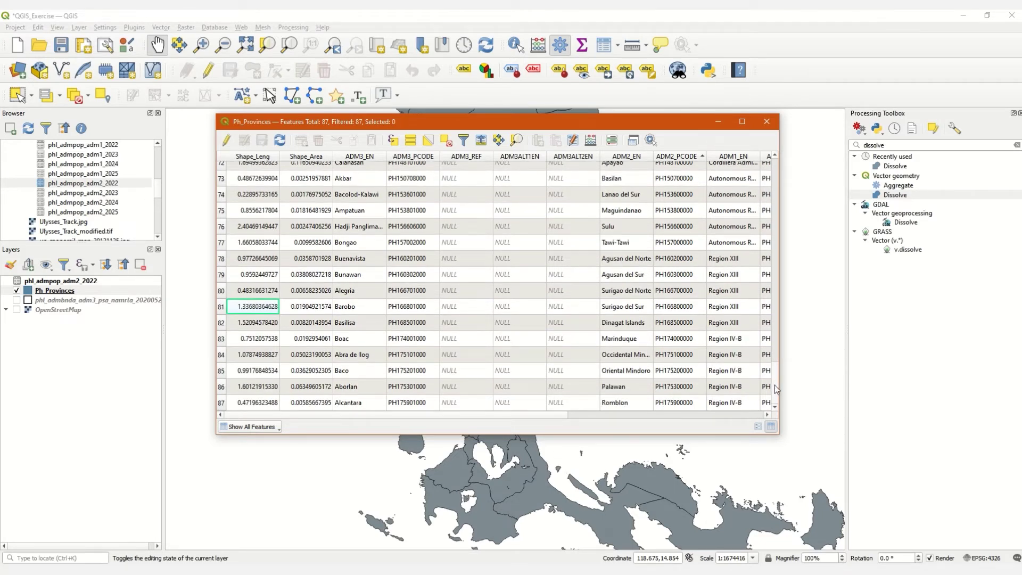
pyautogui.moveTo(774, 375); pyautogui.dragTo(750, 161)
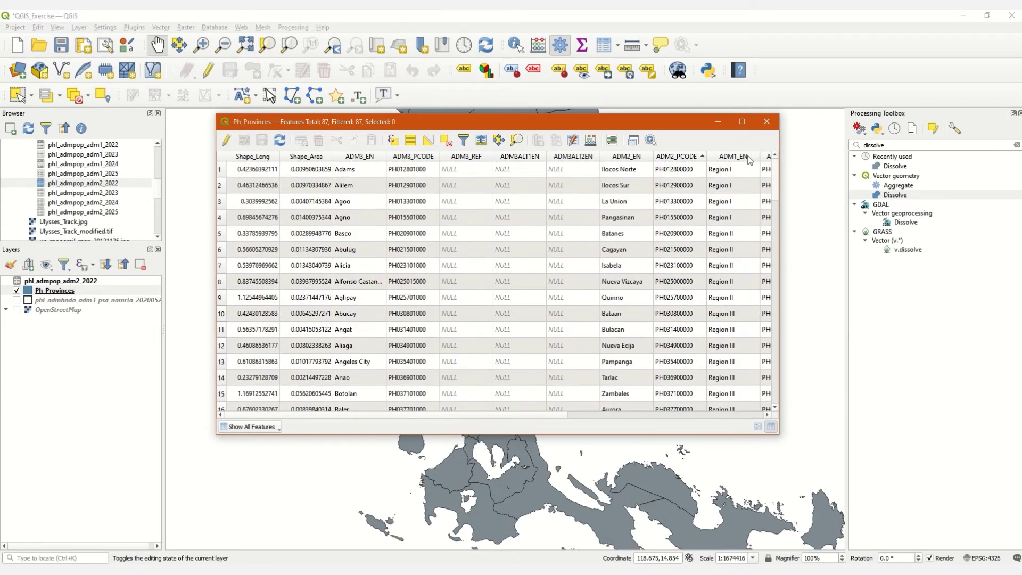
pyautogui.click(770, 124)
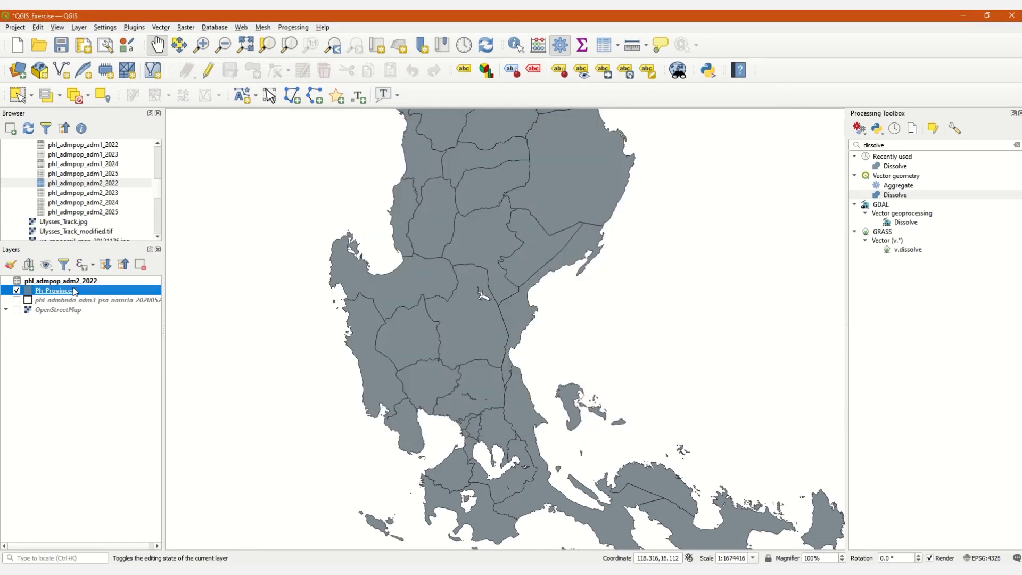
# Label the Ph_Provinces layer with Single Labels that use the ADM2_EN field as their value
pyautogui.rightClick(56, 296)
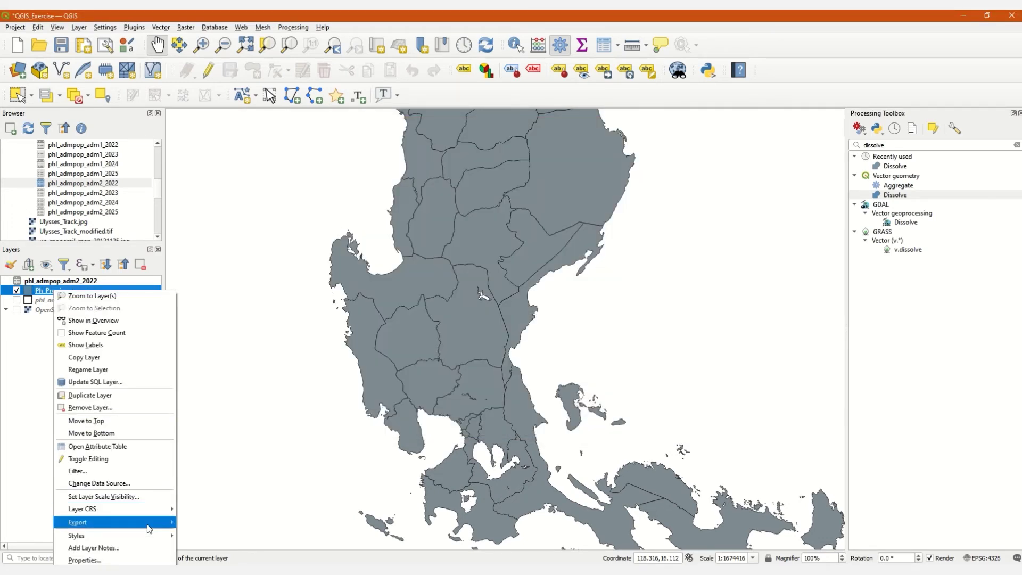
pyautogui.click(141, 560)
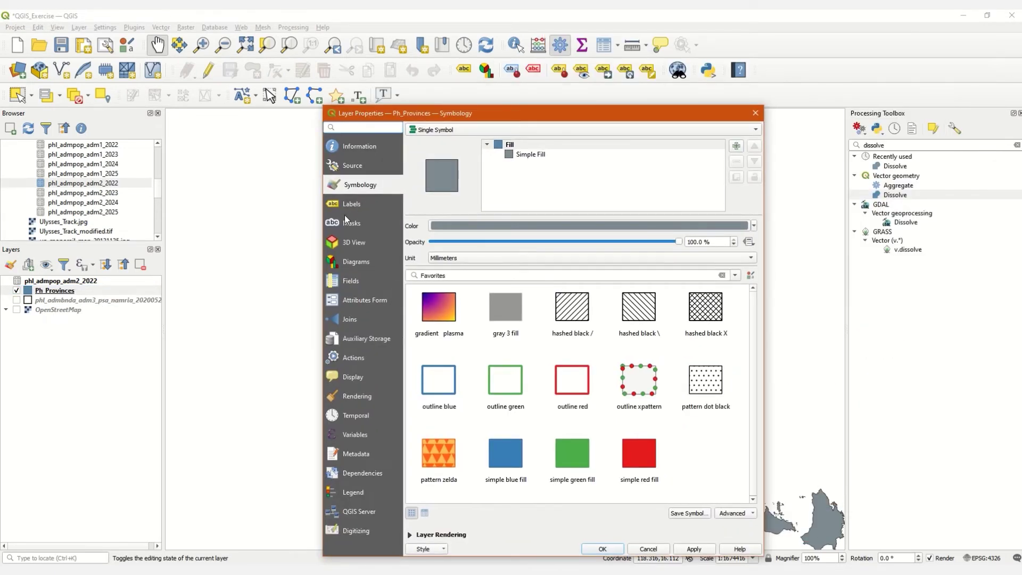
pyautogui.click(350, 204)
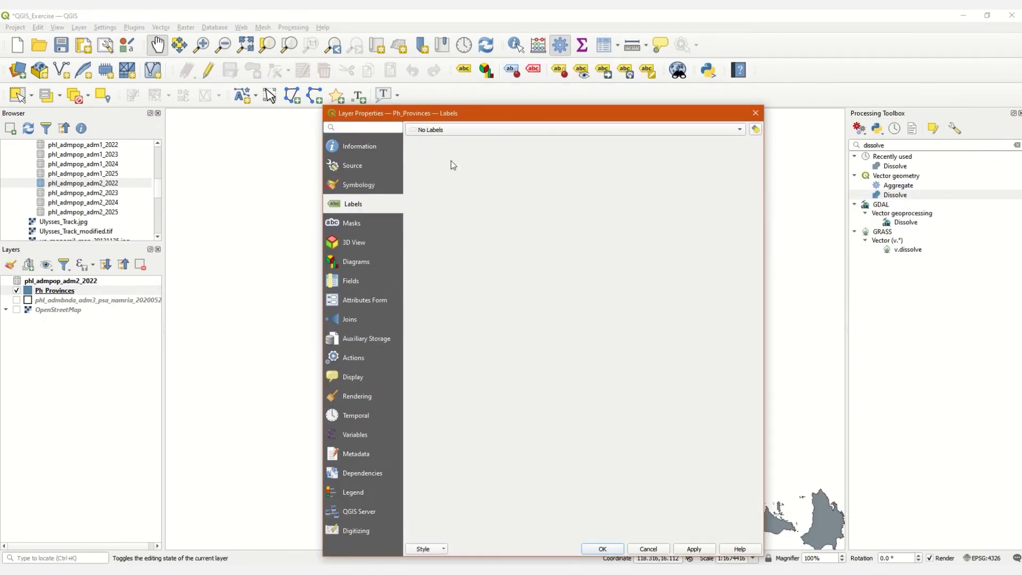
pyautogui.click(478, 130)
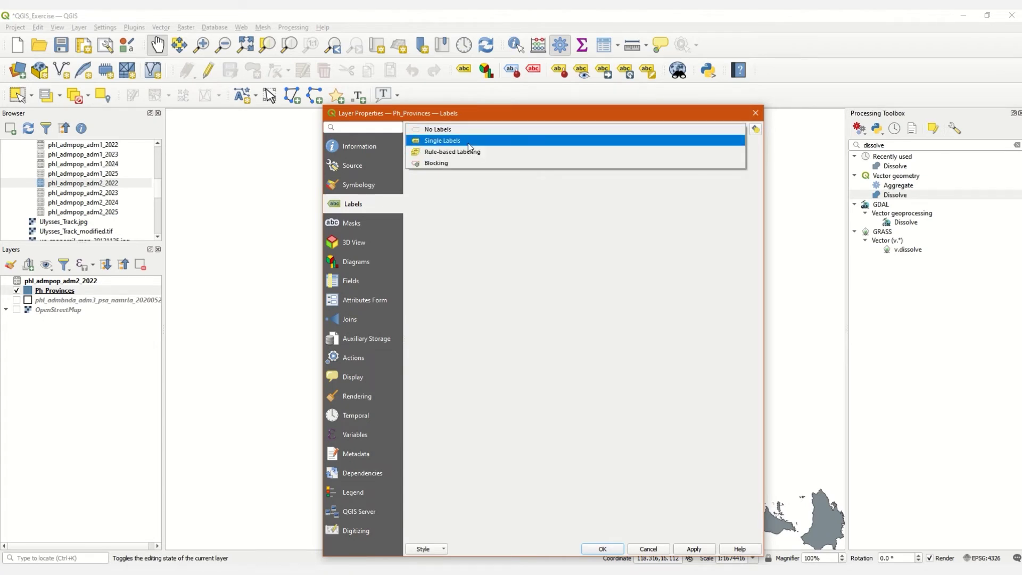
pyautogui.click(482, 141)
pyautogui.click(740, 146)
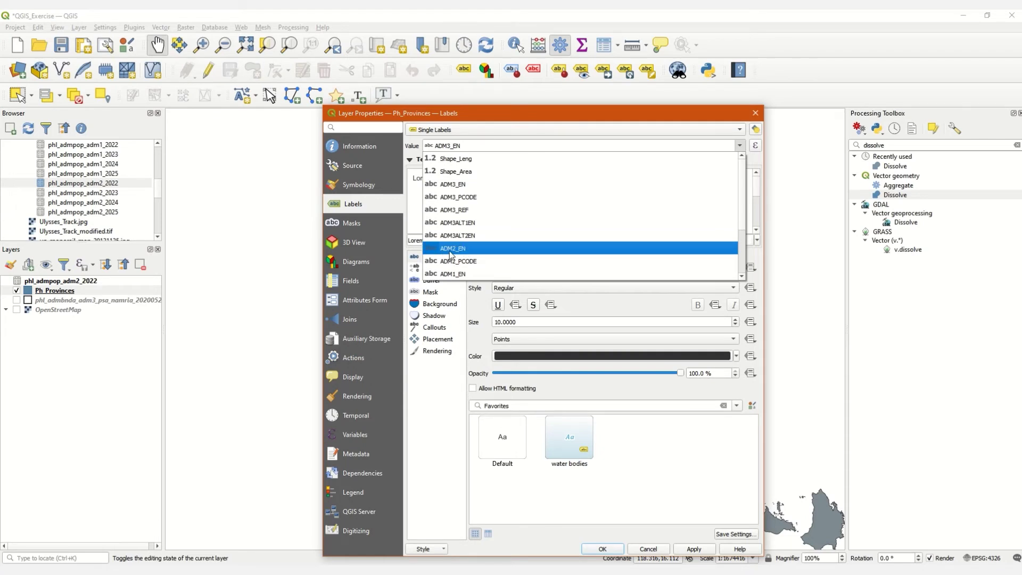
pyautogui.click(450, 252)
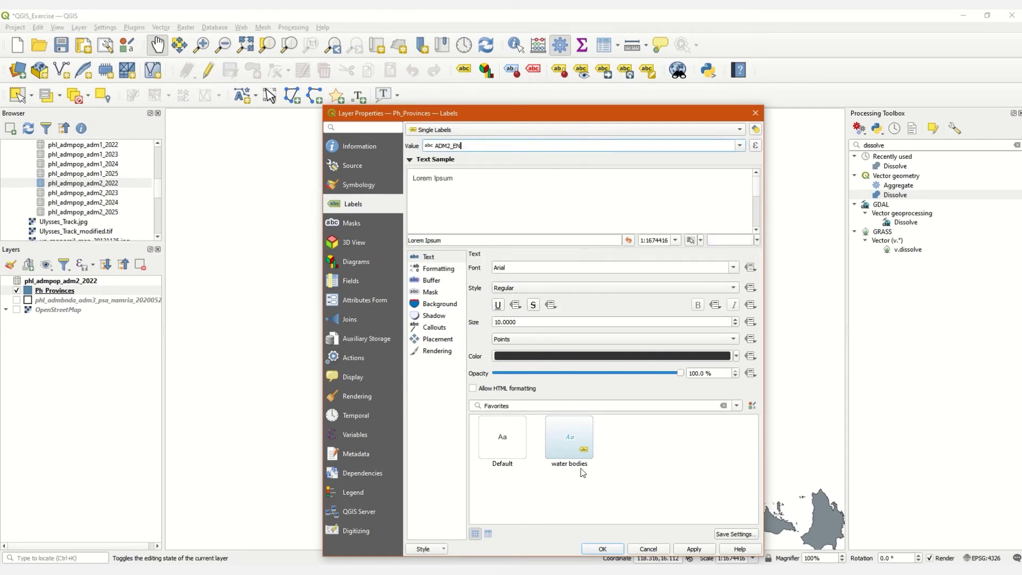
pyautogui.click(683, 549)
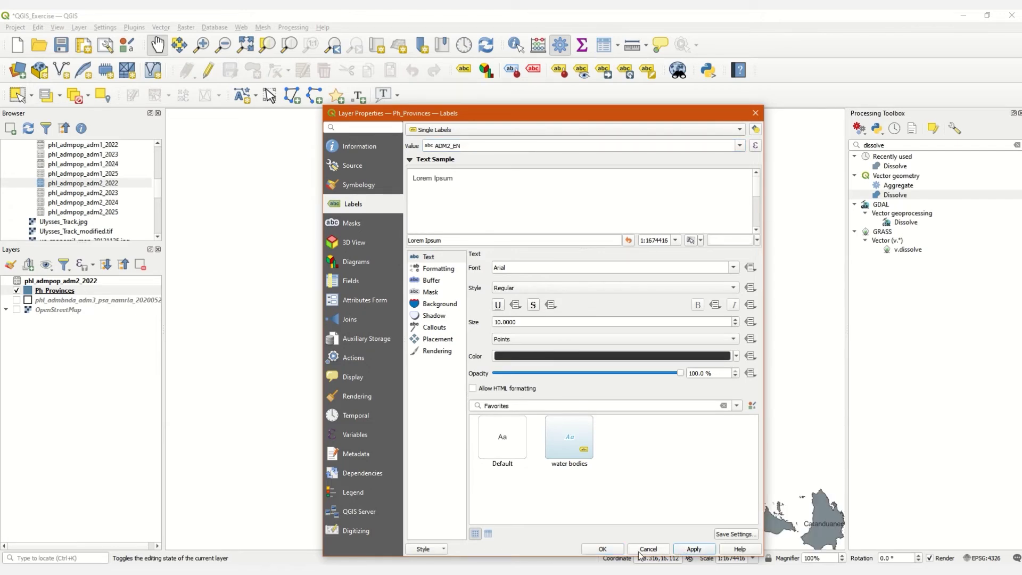
pyautogui.click(608, 549)
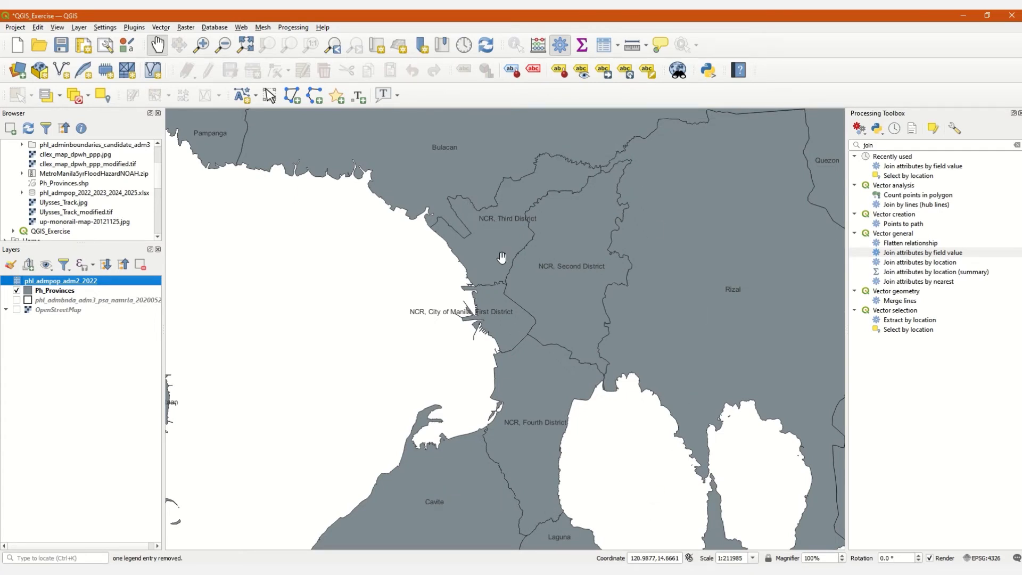
# Copy the National Capital Region row's ADM2_PCODE value from the phl_admpop_adm2_2022 attribute table
pyautogui.rightClick(73, 283)
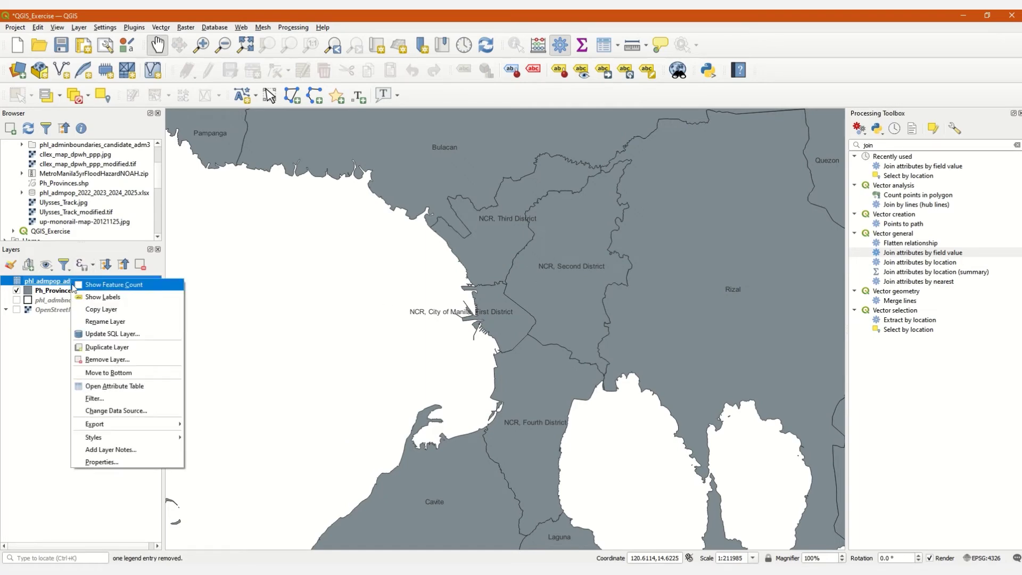
pyautogui.click(125, 394)
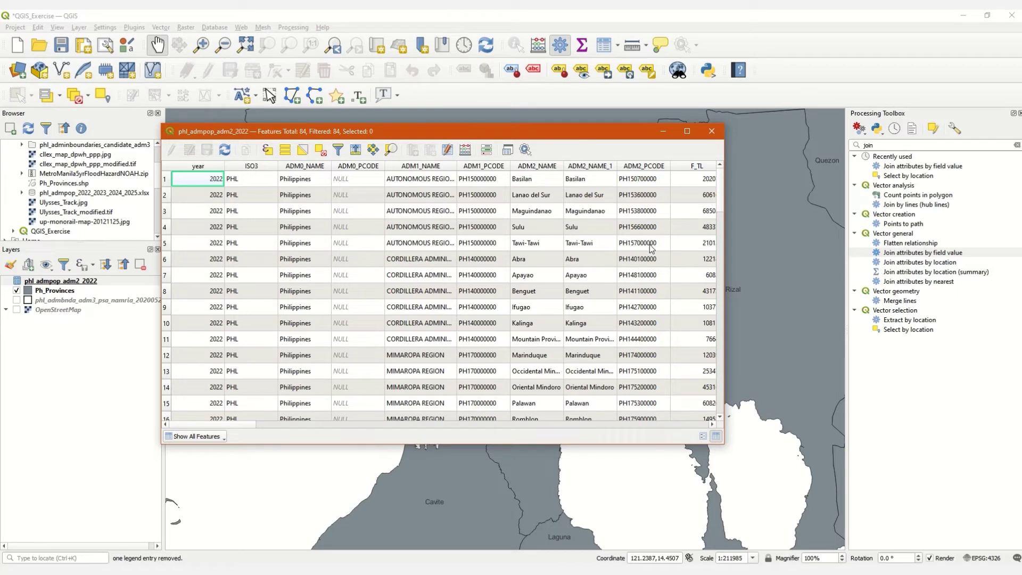
pyautogui.scroll(-2, 609, 231)
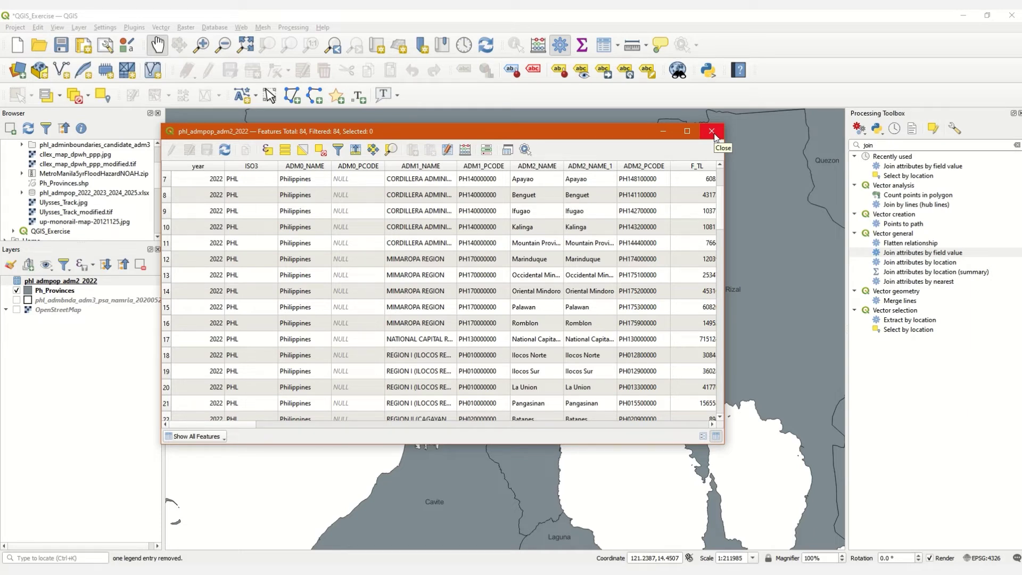
pyautogui.scroll(-1, 665, 319)
pyautogui.click(647, 291)
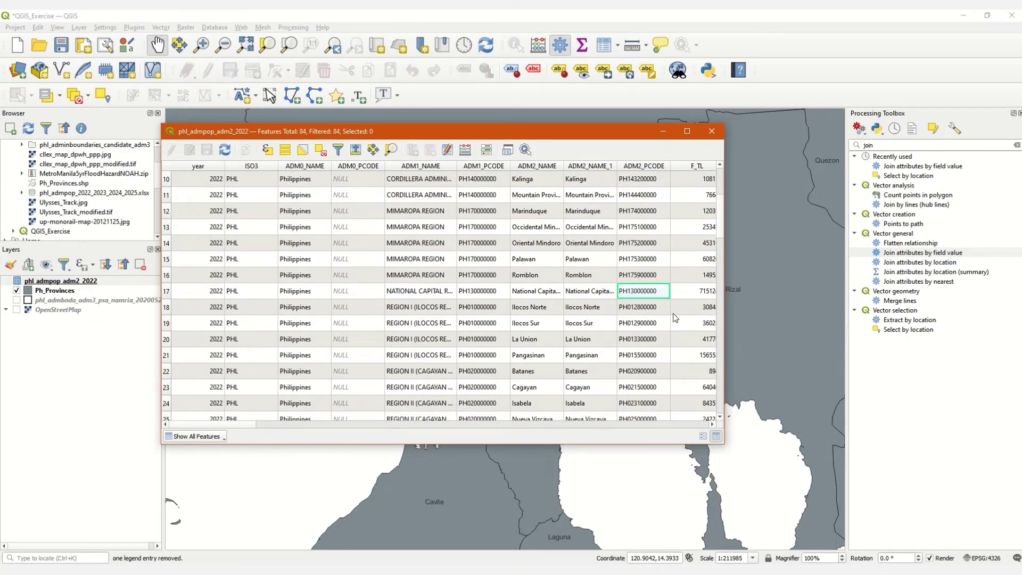
pyautogui.rightClick(630, 296)
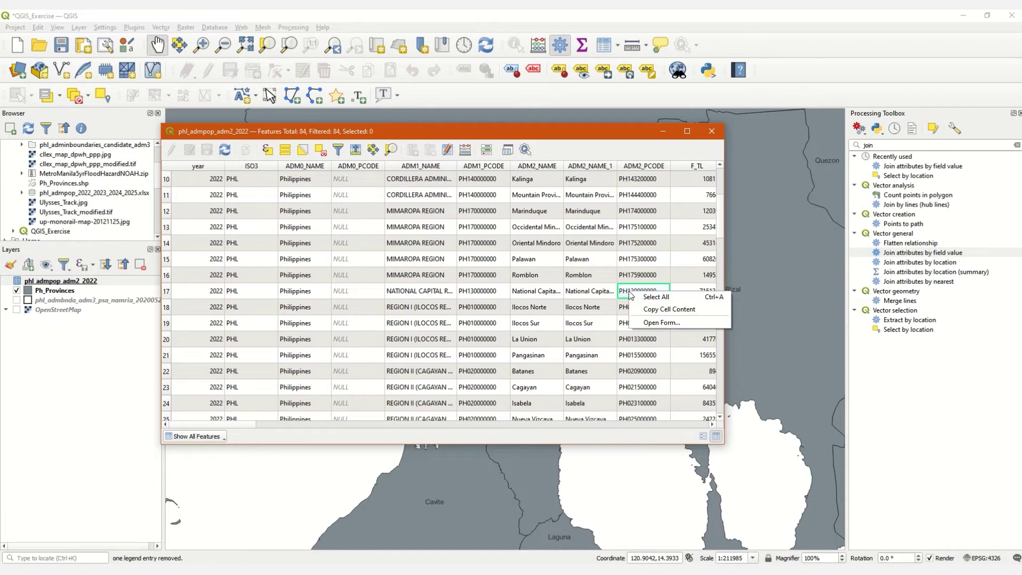
pyautogui.click(654, 315)
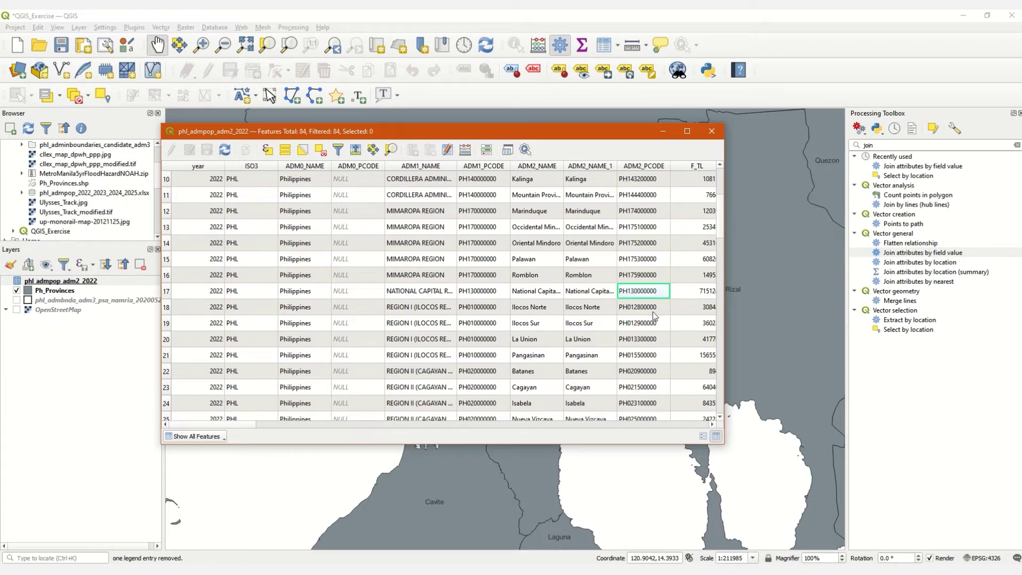
pyautogui.click(714, 132)
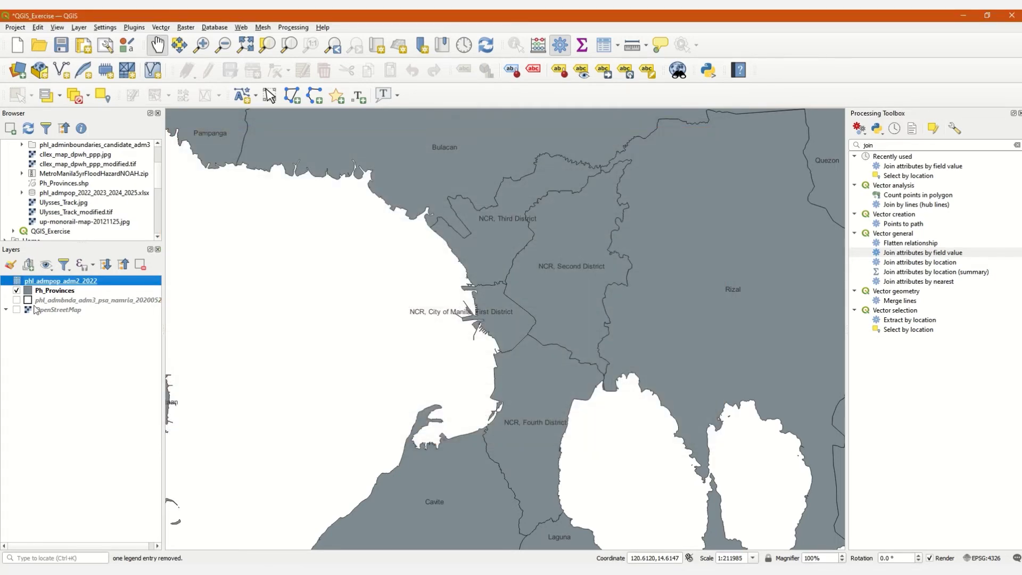
# Open the Ph_Provinces attribute table and turn on editing for the layer
pyautogui.click(52, 291)
pyautogui.rightClick(52, 291)
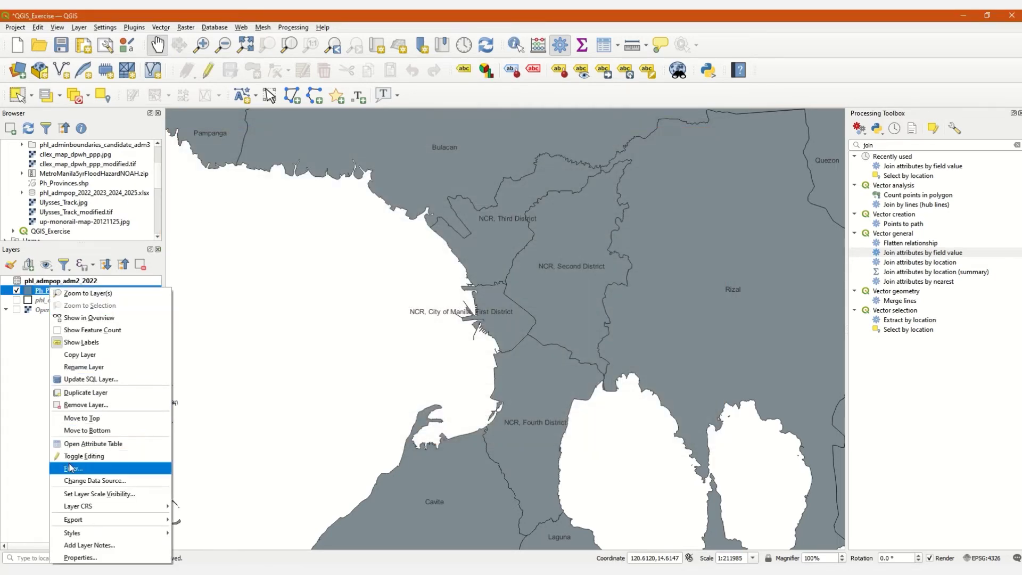
pyautogui.click(81, 446)
pyautogui.moveTo(306, 124); pyautogui.dragTo(362, 160)
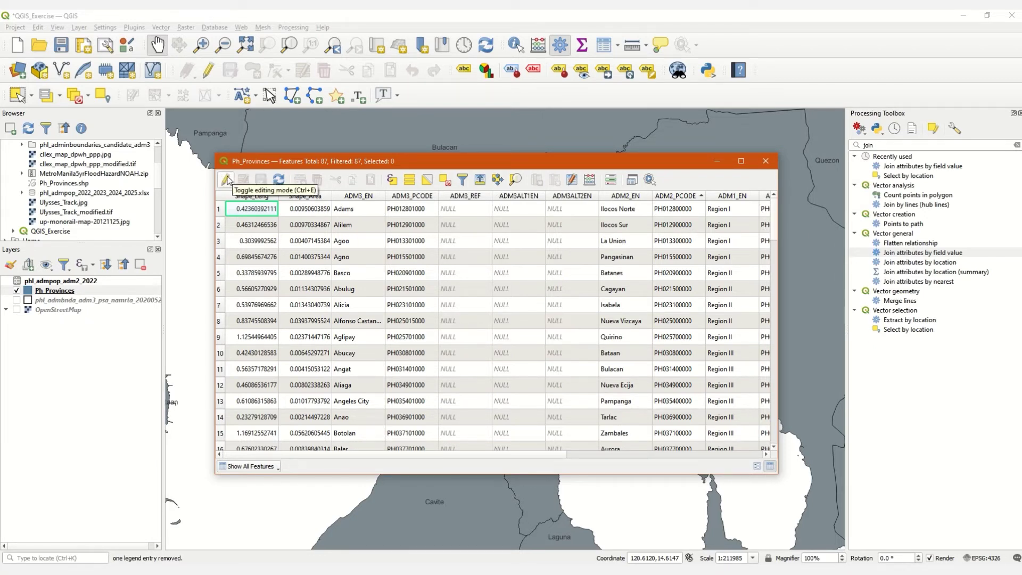
pyautogui.click(225, 181)
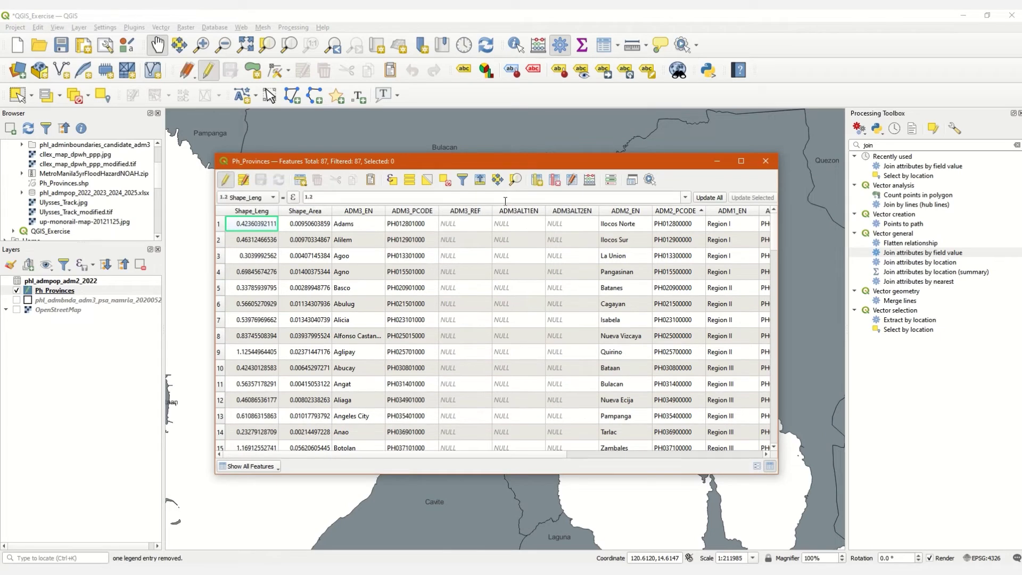
# Select the four NCR district records, rows 63 to 66, in the Ph_Provinces attribute table
pyautogui.scroll(-6, 684, 254)
pyautogui.scroll(-11, 655, 272)
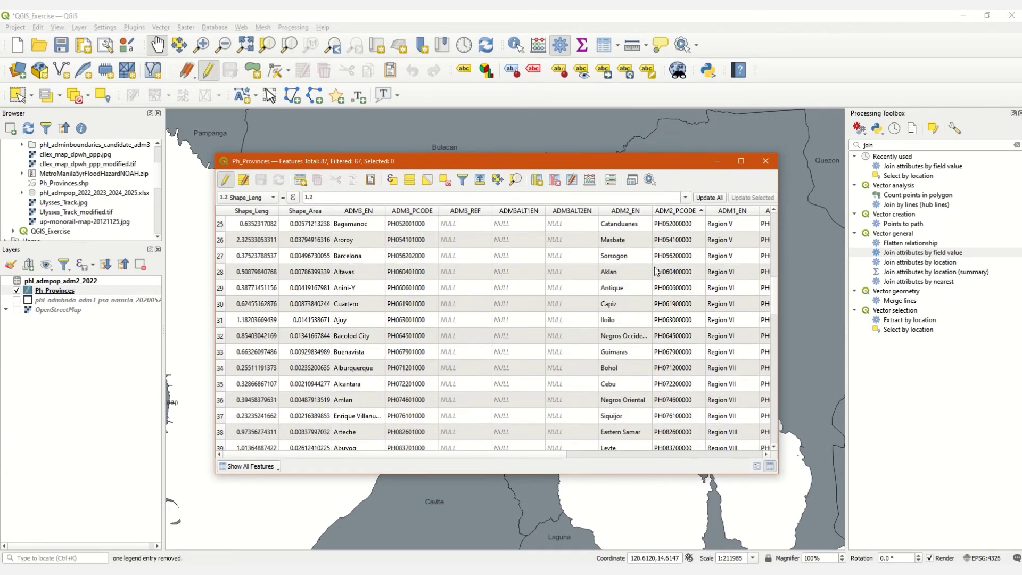
pyautogui.scroll(-2, 635, 295)
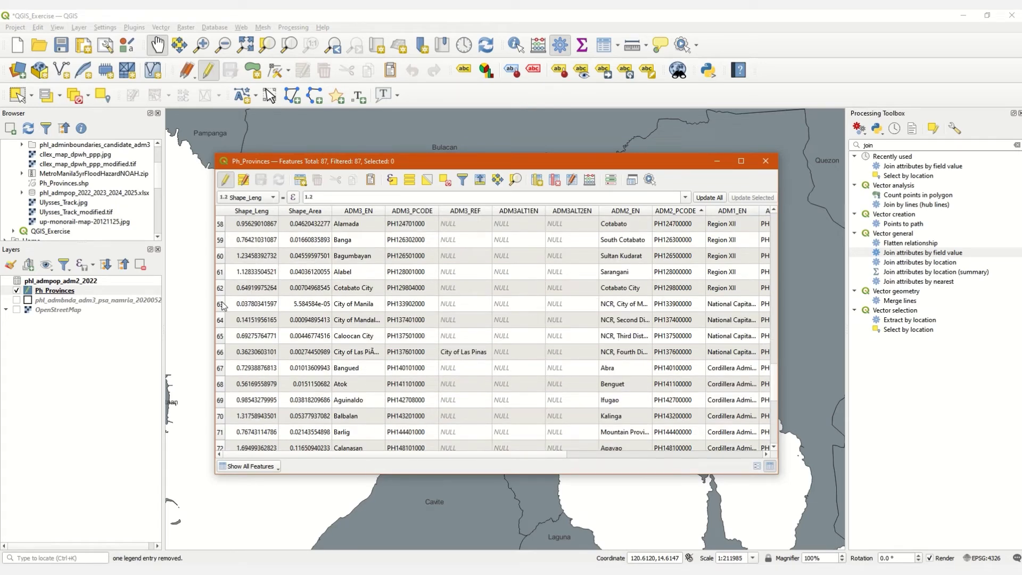
pyautogui.moveTo(222, 307); pyautogui.dragTo(220, 360)
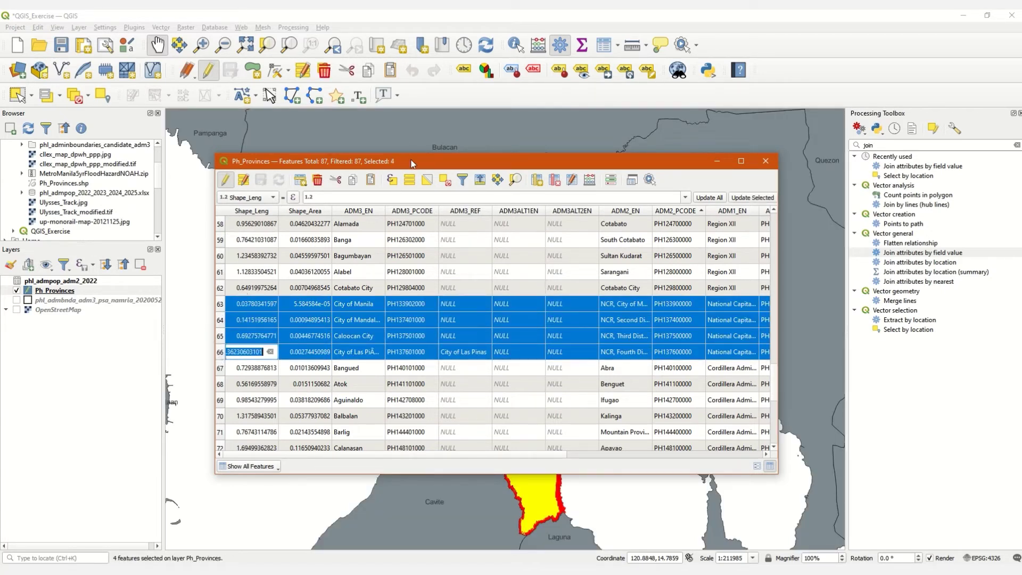
# Show the Advanced Digitizing Toolbar in the main window
pyautogui.click(475, 94)
pyautogui.rightClick(476, 94)
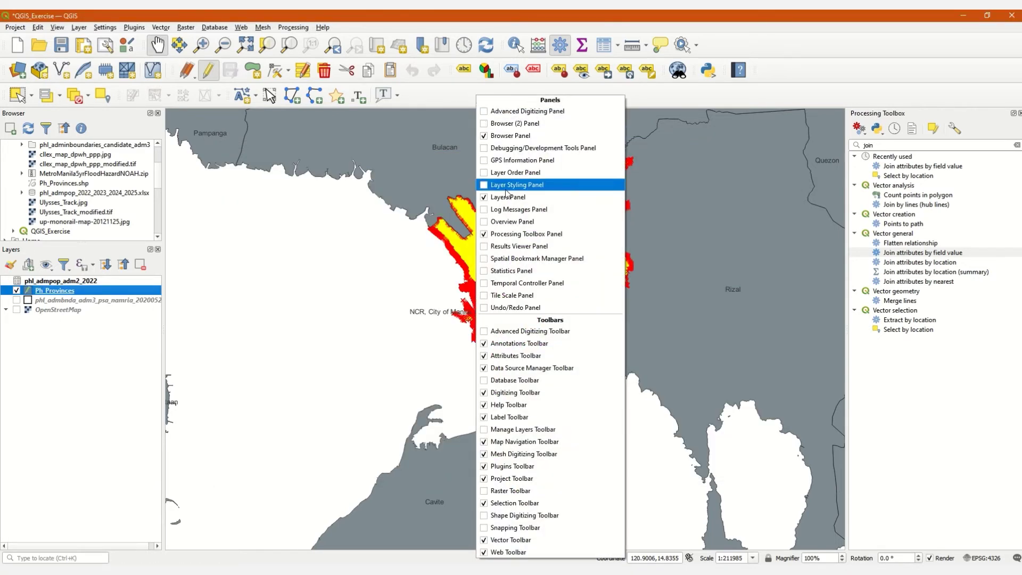
pyautogui.click(526, 331)
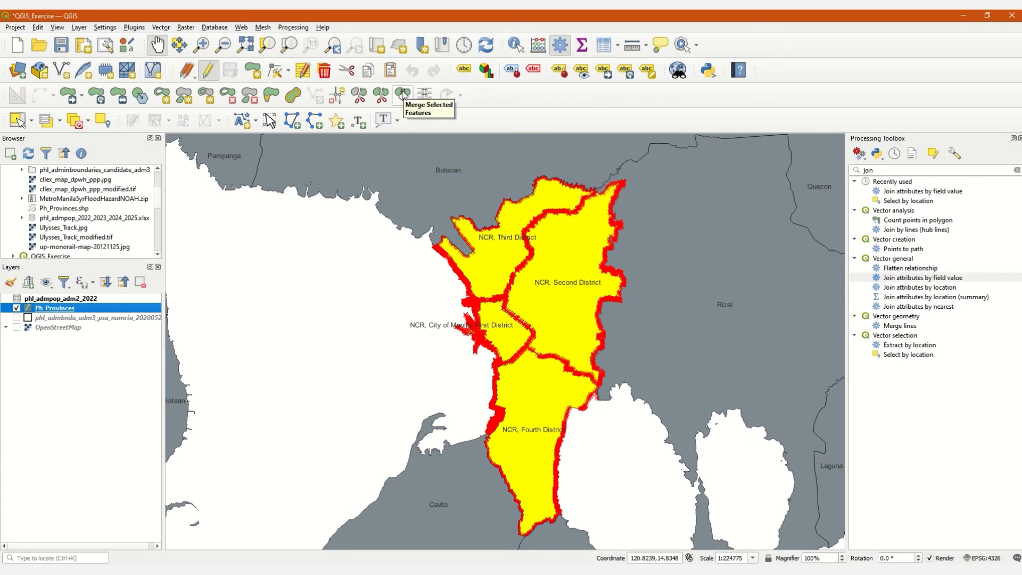
# Merge the four selected NCR districts into a single feature, accepting the attributes of feature 32 for the merged record
pyautogui.click(402, 94)
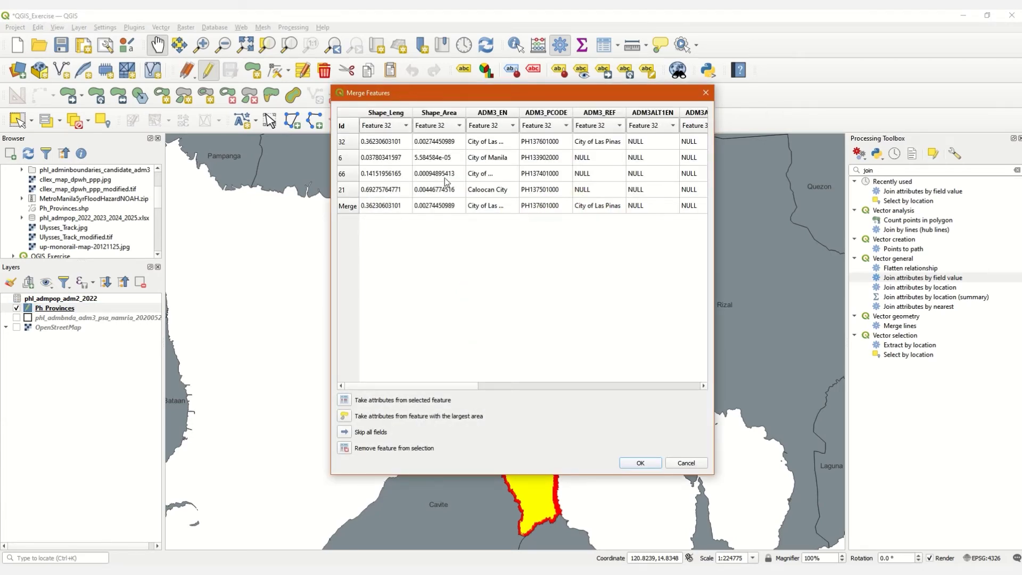
pyautogui.moveTo(463, 88); pyautogui.dragTo(419, 136)
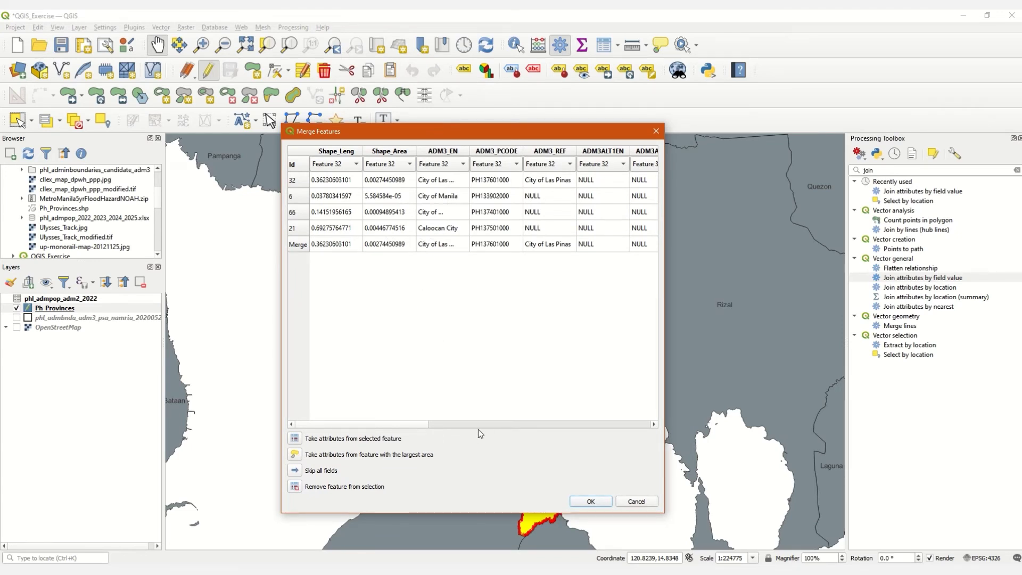
pyautogui.moveTo(395, 425); pyautogui.dragTo(525, 423)
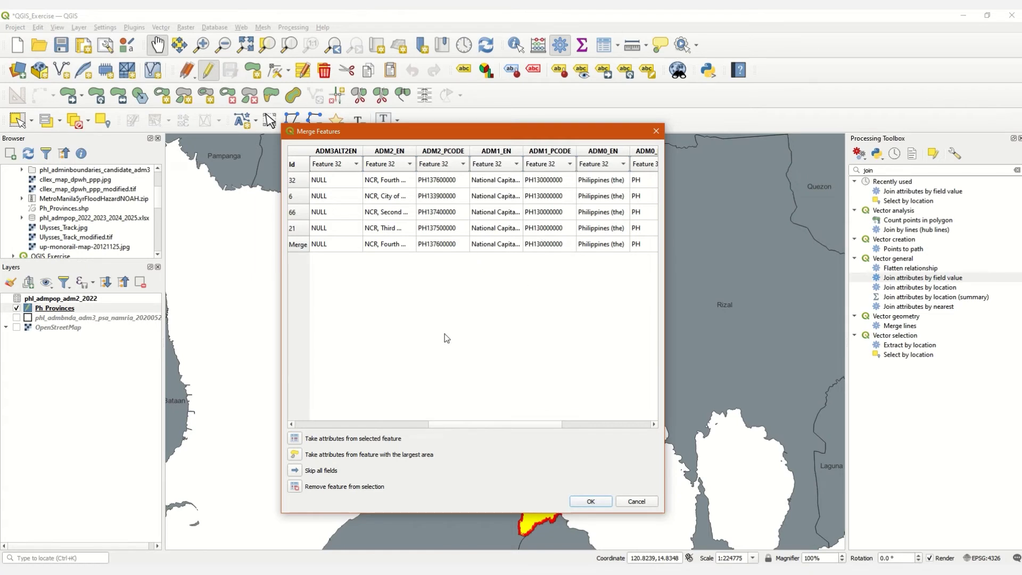
pyautogui.click(591, 502)
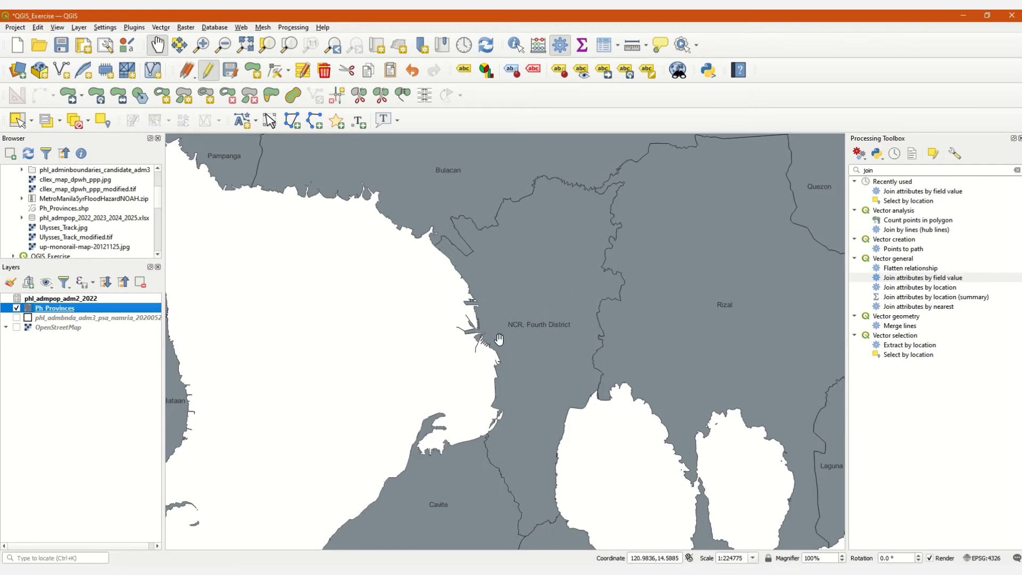
# In the Ph_Provinces attribute table, set the merged NCR record's ADM2_EN to National Capital Region and its ADM2_PCODE to PH130000000
pyautogui.rightClick(70, 309)
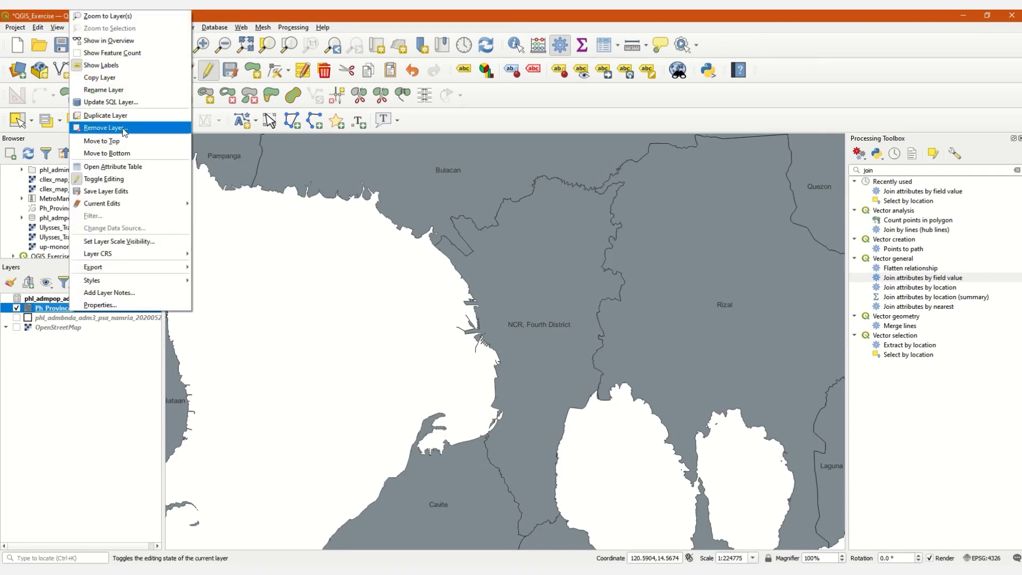
pyautogui.click(119, 170)
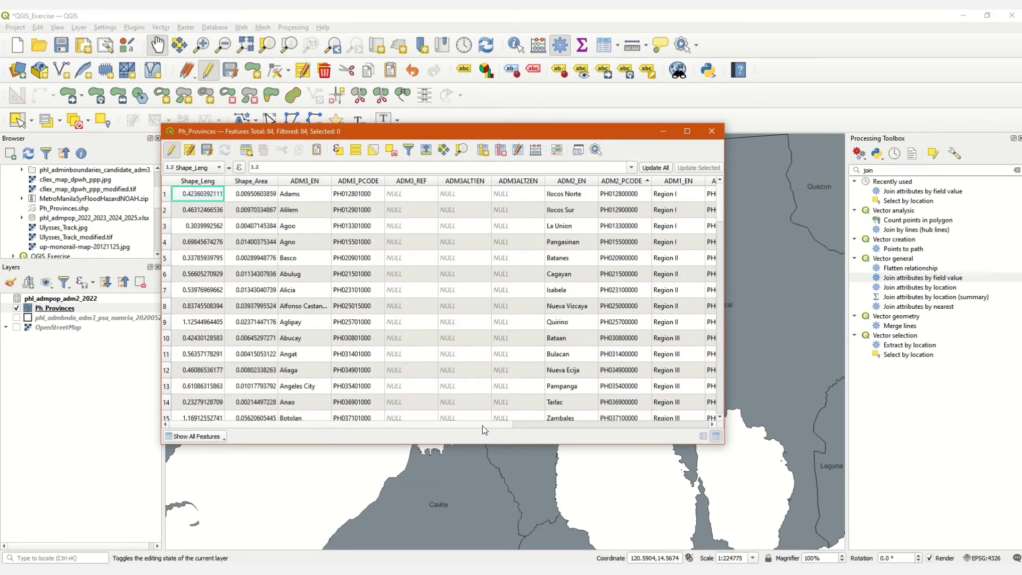
pyautogui.click(534, 426)
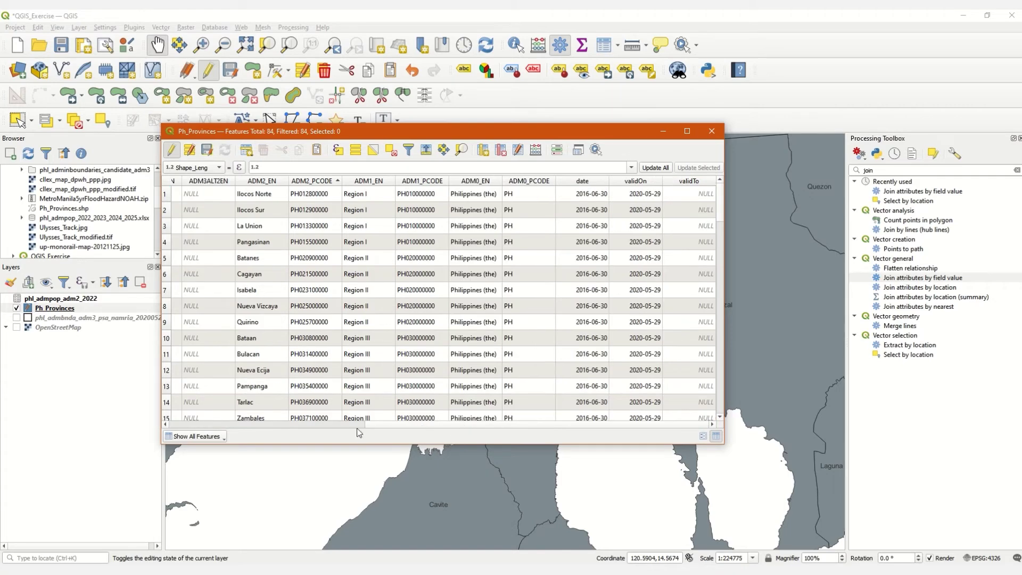
pyautogui.click(291, 426)
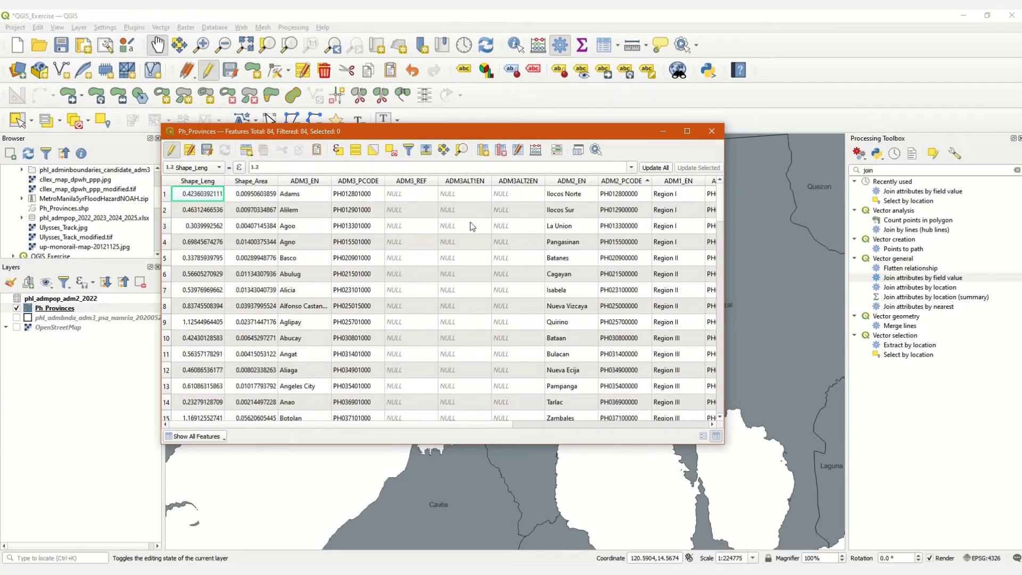
pyautogui.scroll(-8, 559, 299)
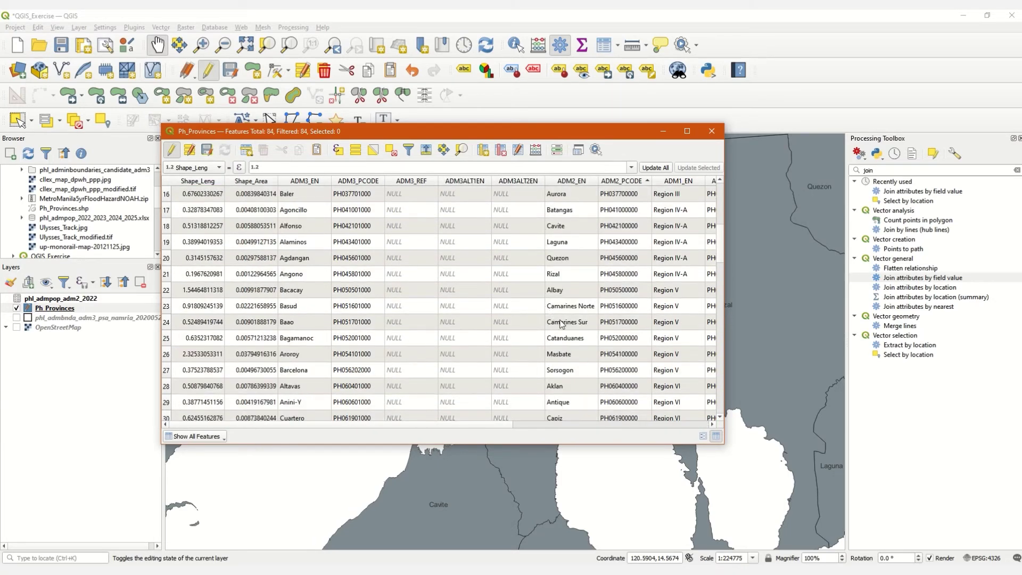
pyautogui.scroll(-5, 561, 326)
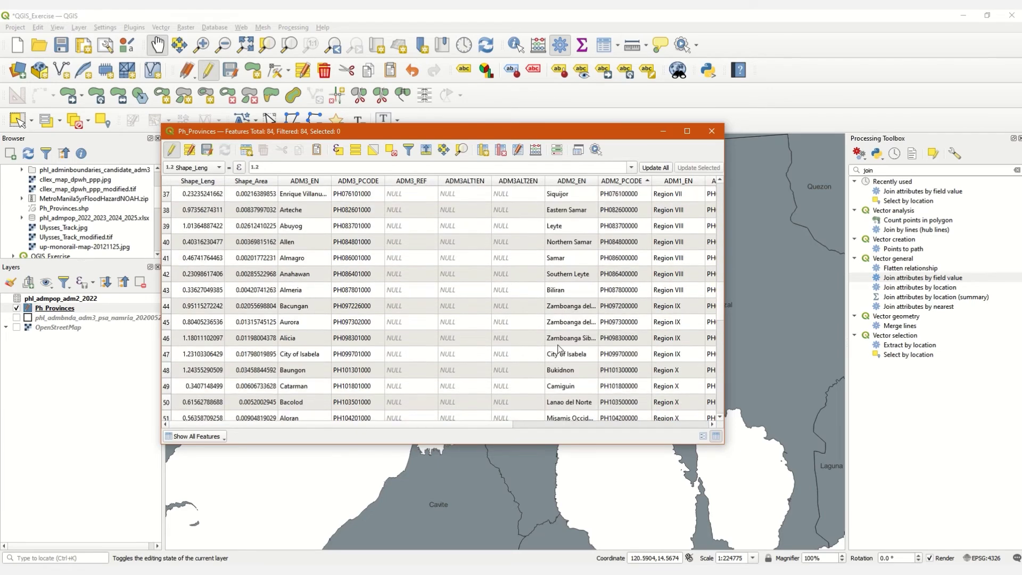
pyautogui.scroll(-2, 562, 356)
pyautogui.scroll(5, 562, 355)
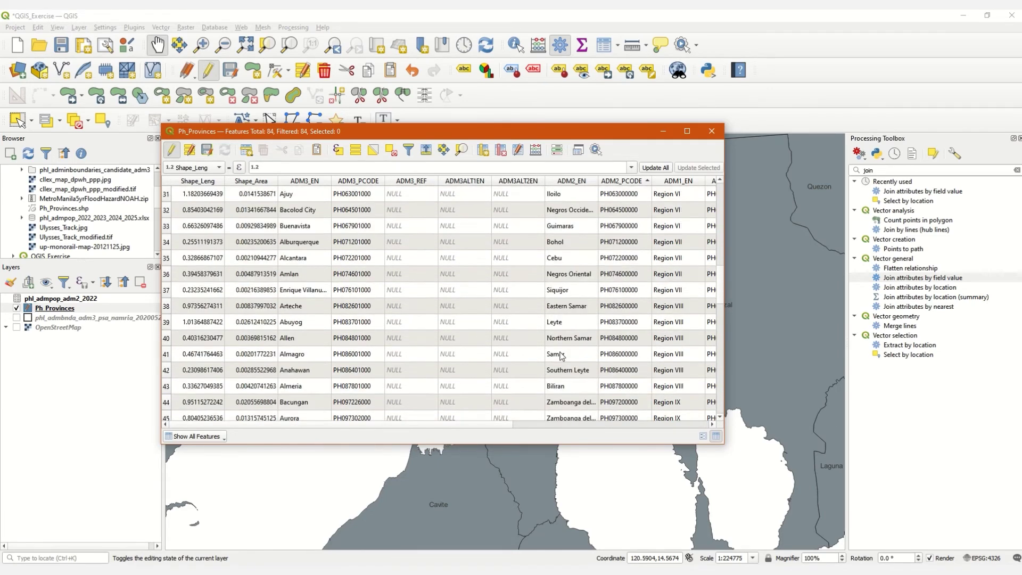
pyautogui.scroll(5, 548, 351)
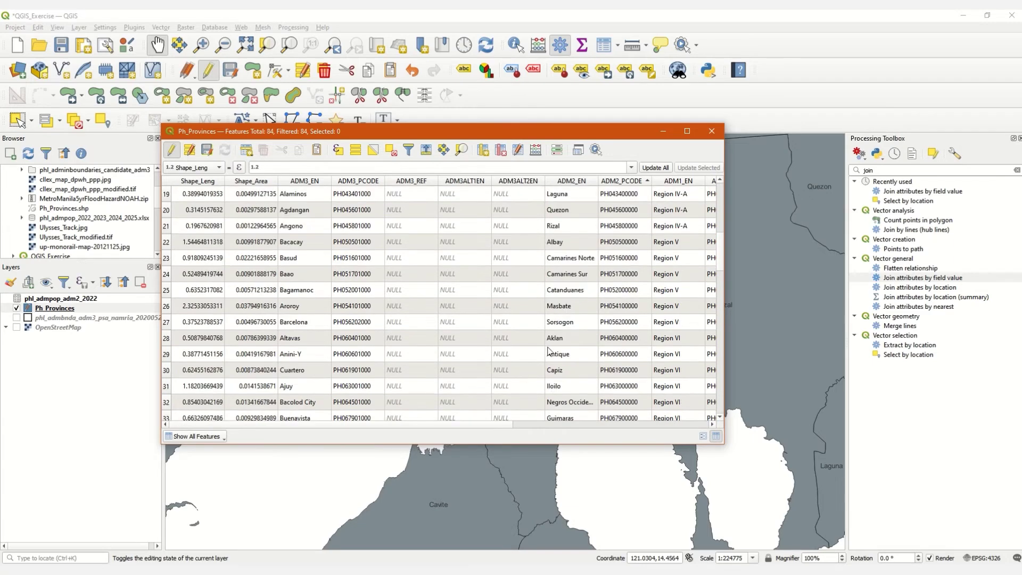
pyautogui.scroll(5, 549, 351)
pyautogui.scroll(-20, 548, 354)
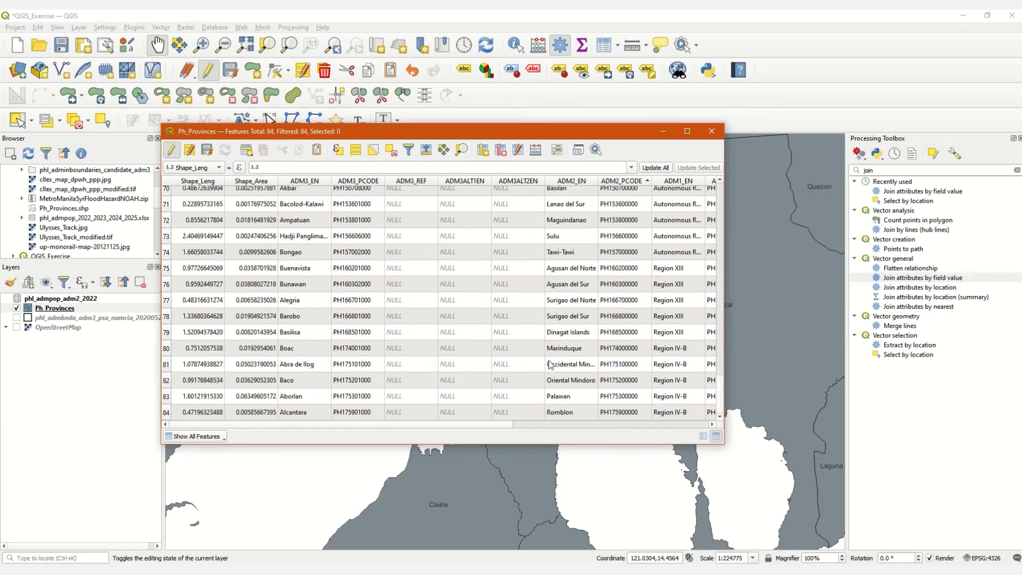
pyautogui.scroll(5, 721, 387)
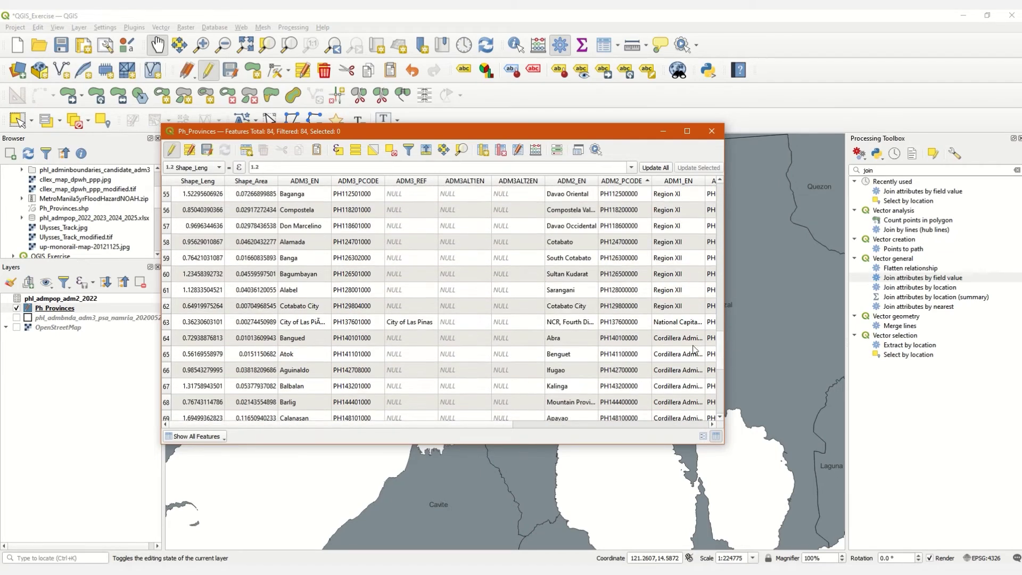
pyautogui.doubleClick(564, 321)
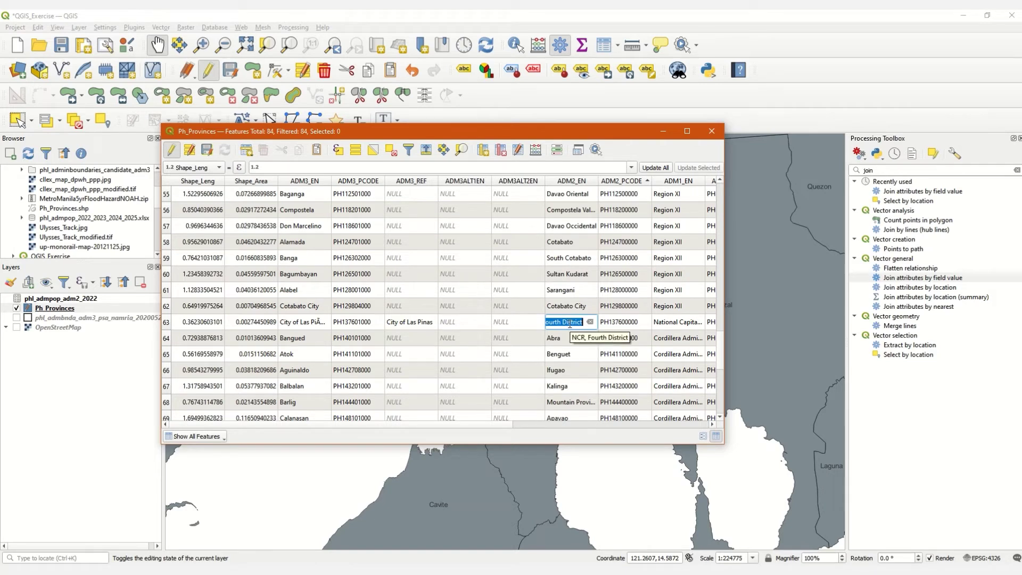
pyautogui.write('National Capital Region')
pyautogui.press('Tab')
pyautogui.write('PH130000000')
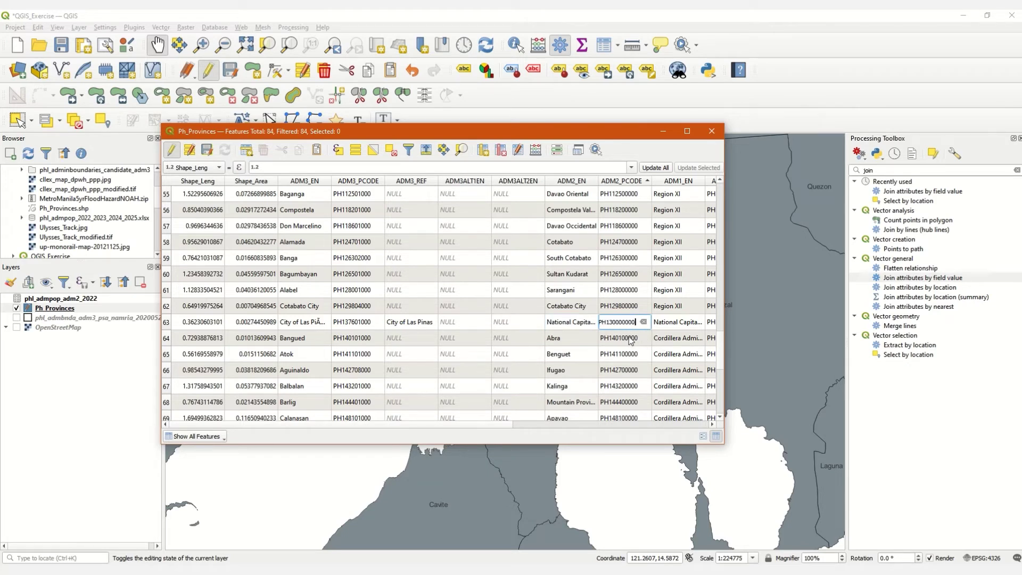
# Stop editing Ph_Provinces, saving the changes to the layer, and close its attribute table
pyautogui.click(172, 151)
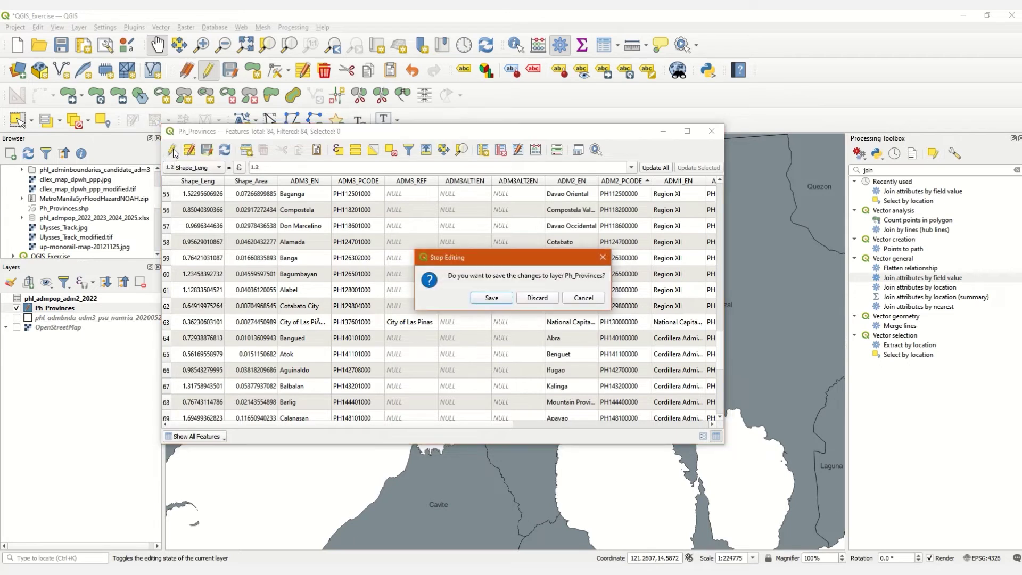
pyautogui.click(492, 298)
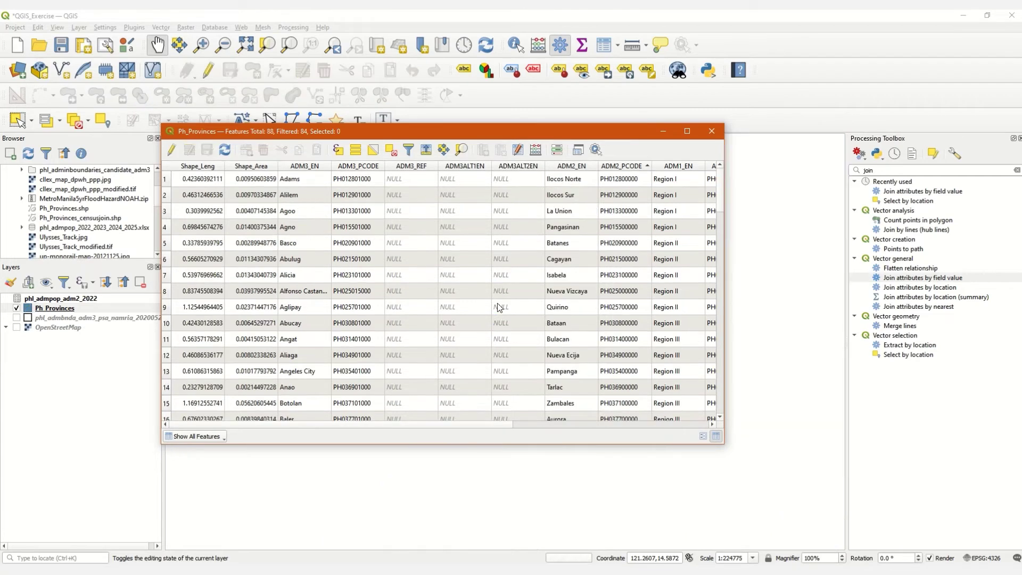
pyautogui.click(712, 132)
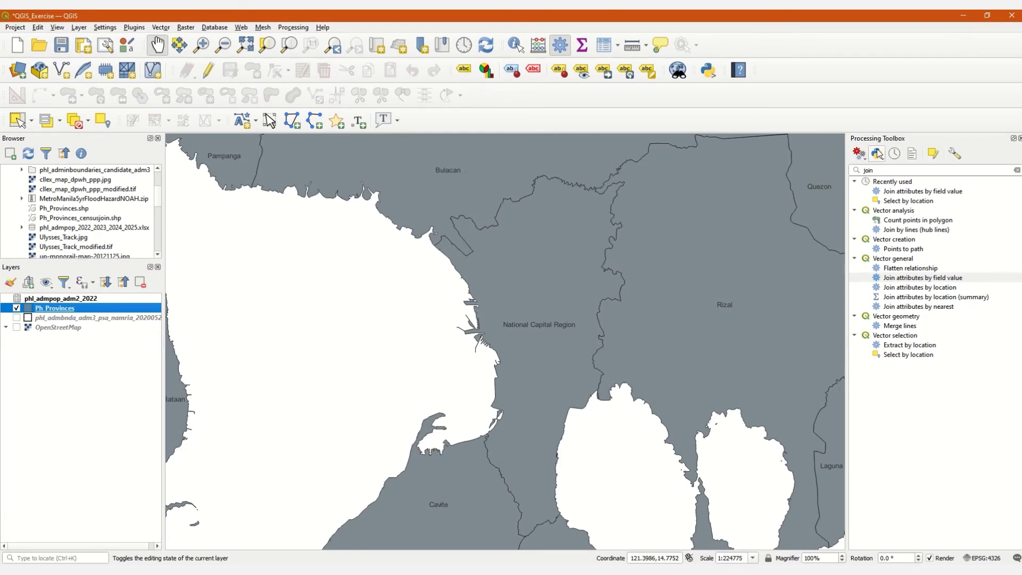
# Set up Join Attributes by Field Value from Ph_Provinces to phl_admpop_adm2_2022, using ADM2_PCODE as the table field for both layers
pyautogui.doubleClick(899, 279)
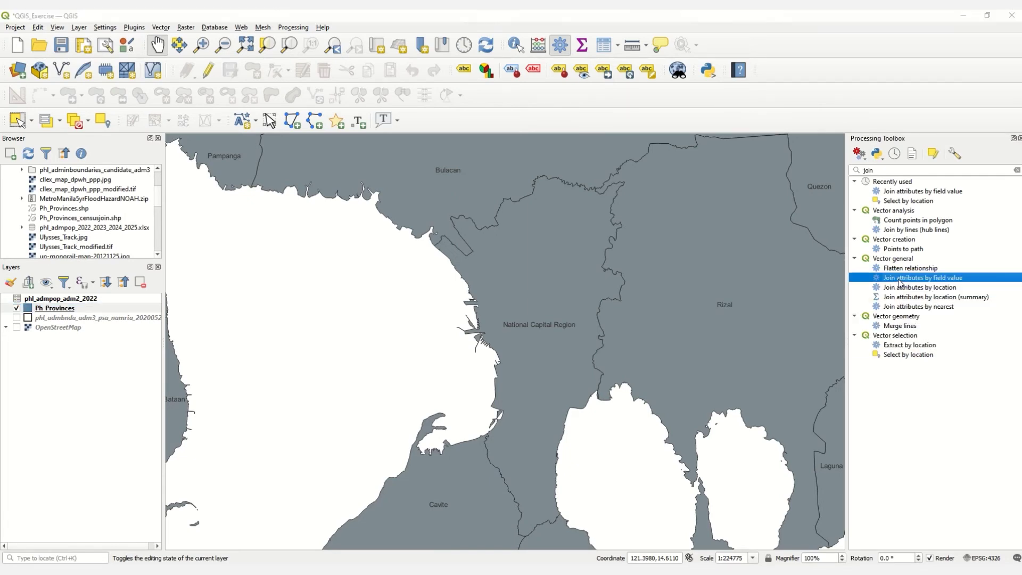
pyautogui.moveTo(535, 175); pyautogui.dragTo(506, 182)
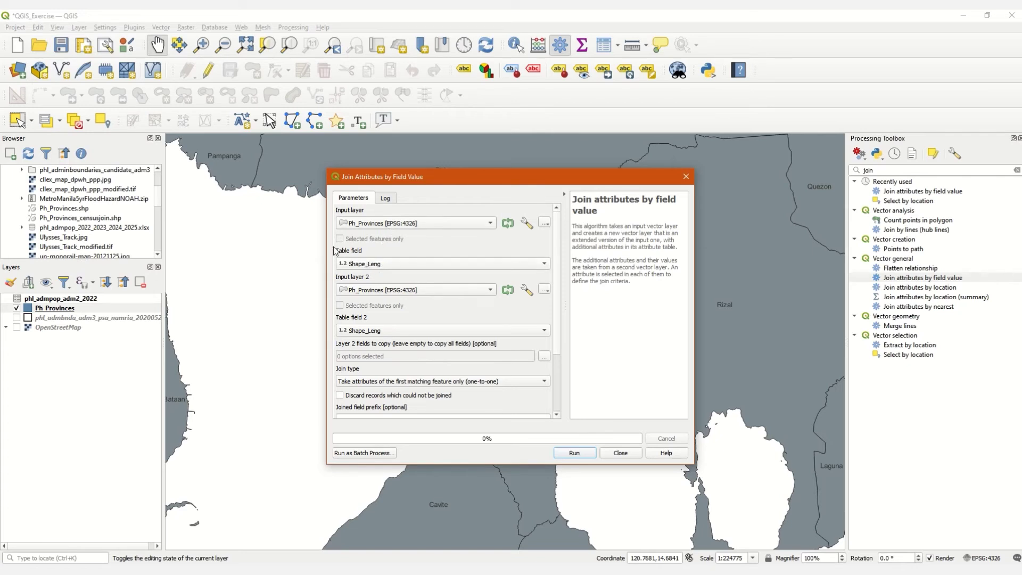
pyautogui.click(379, 264)
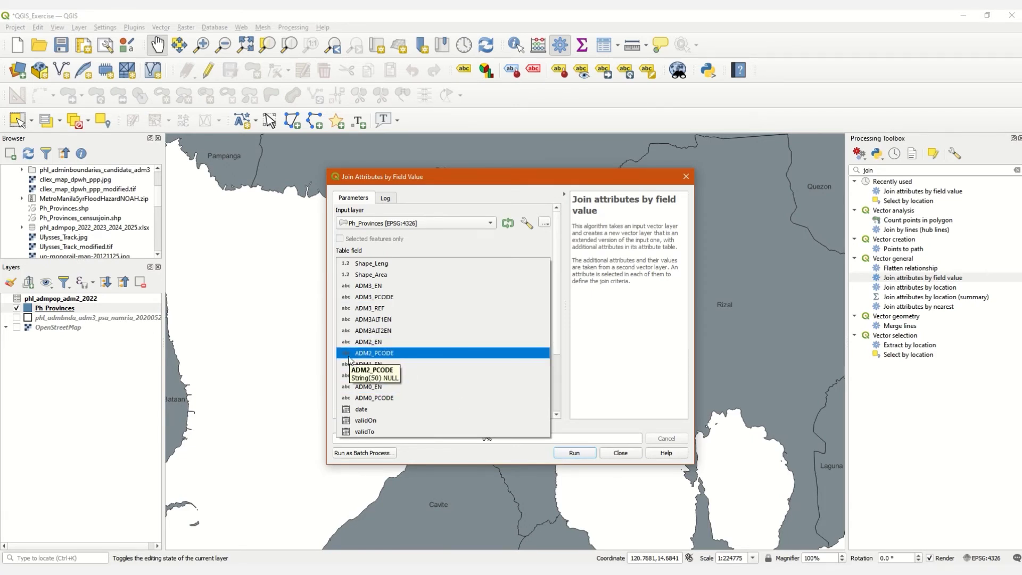
pyautogui.click(384, 353)
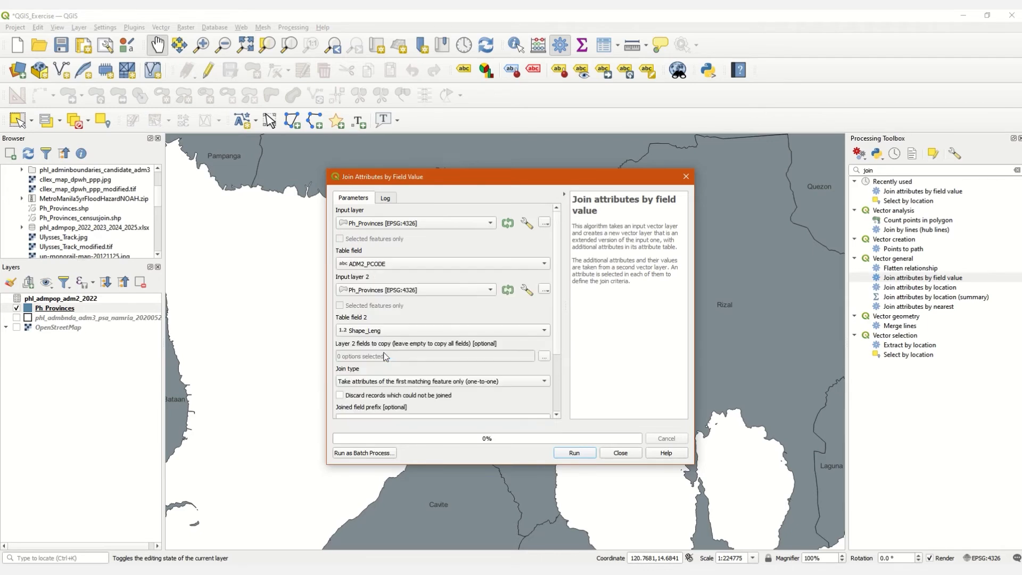
pyautogui.click(411, 293)
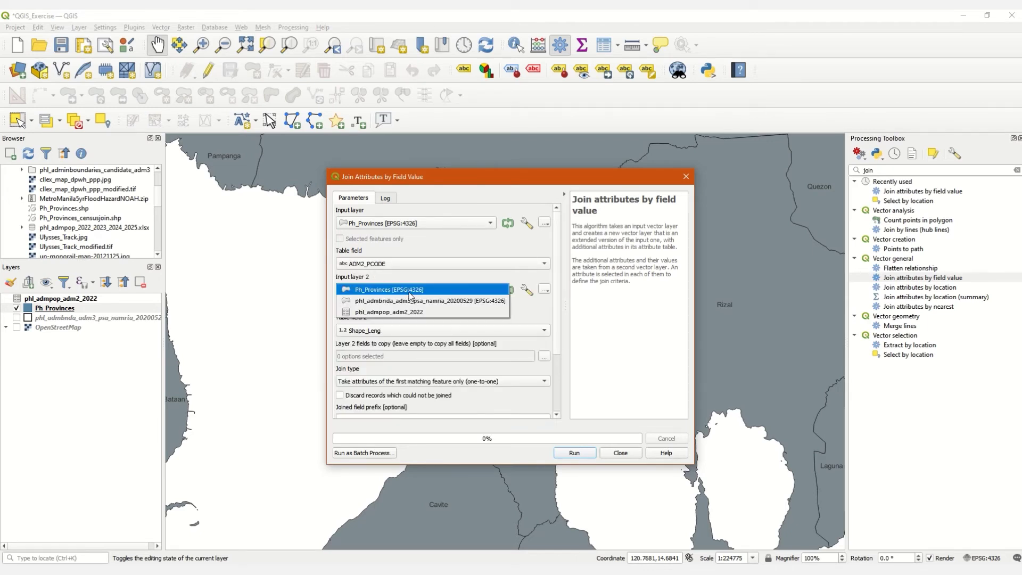
pyautogui.click(375, 316)
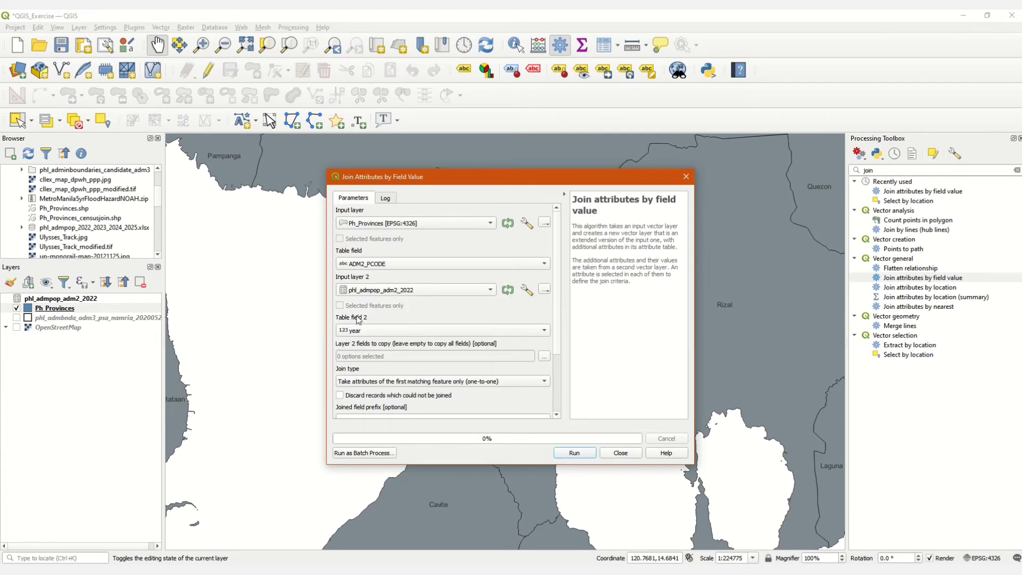
pyautogui.click(394, 332)
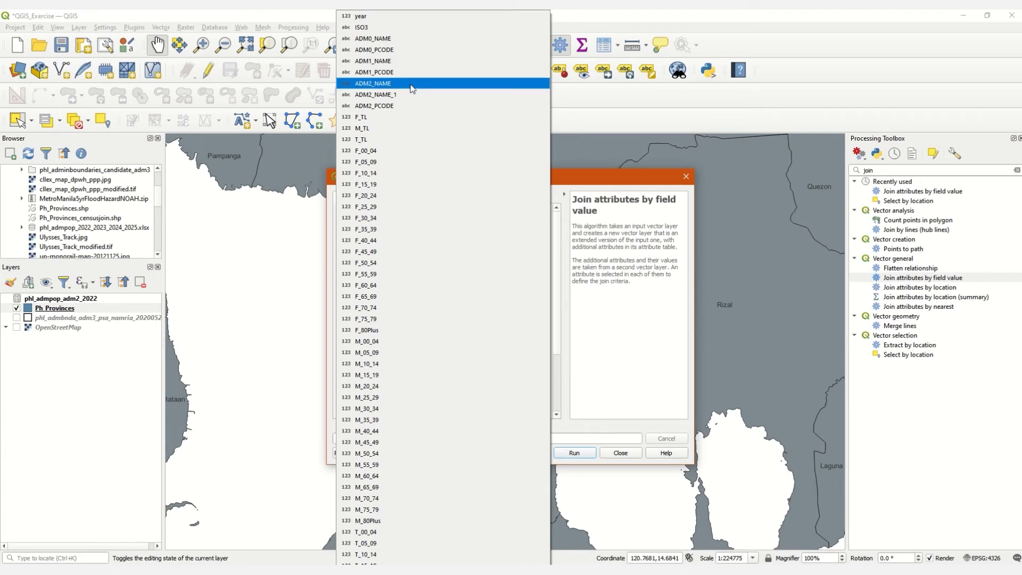
pyautogui.click(389, 106)
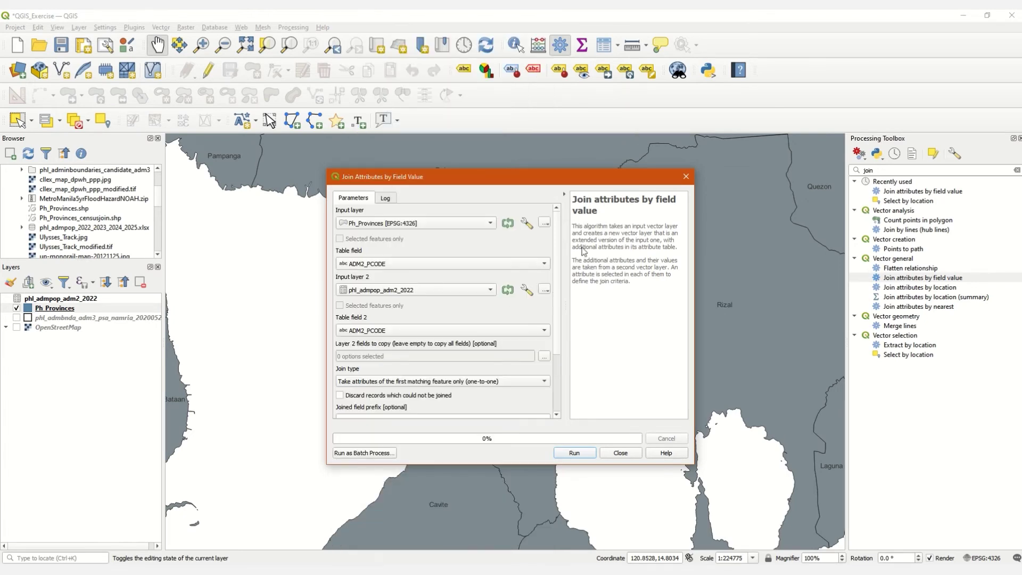
# Save the joined layer to file over the existing Ph_Provinces_censusjoin.shp in the Data folder and run the join
pyautogui.scroll(-5, 556, 265)
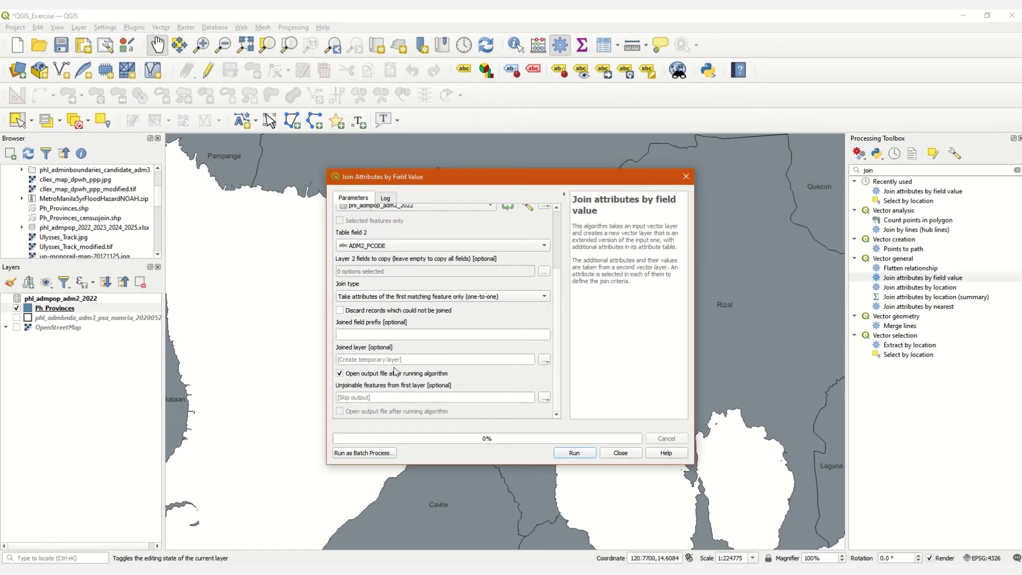
pyautogui.click(544, 360)
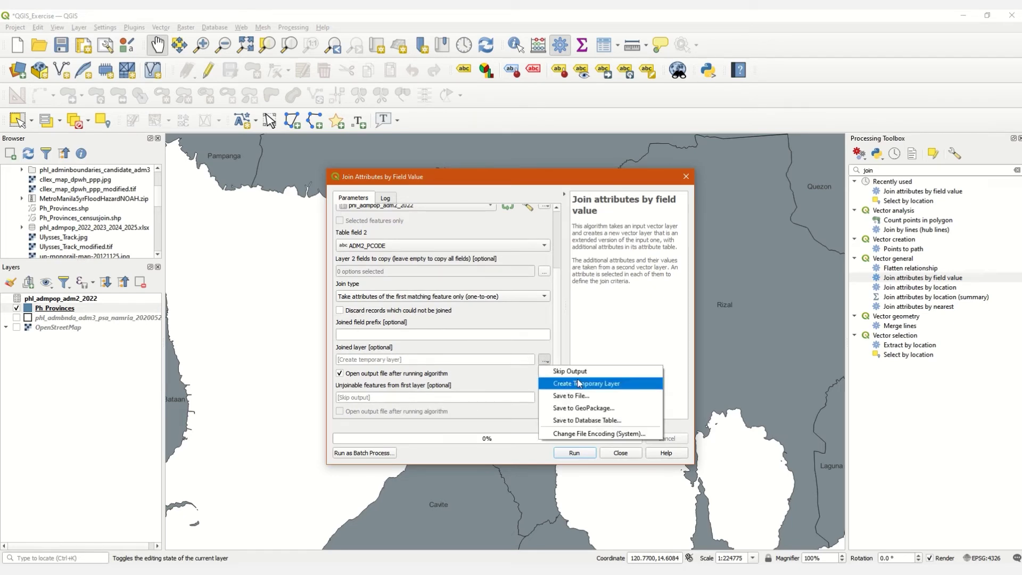
pyautogui.click(580, 399)
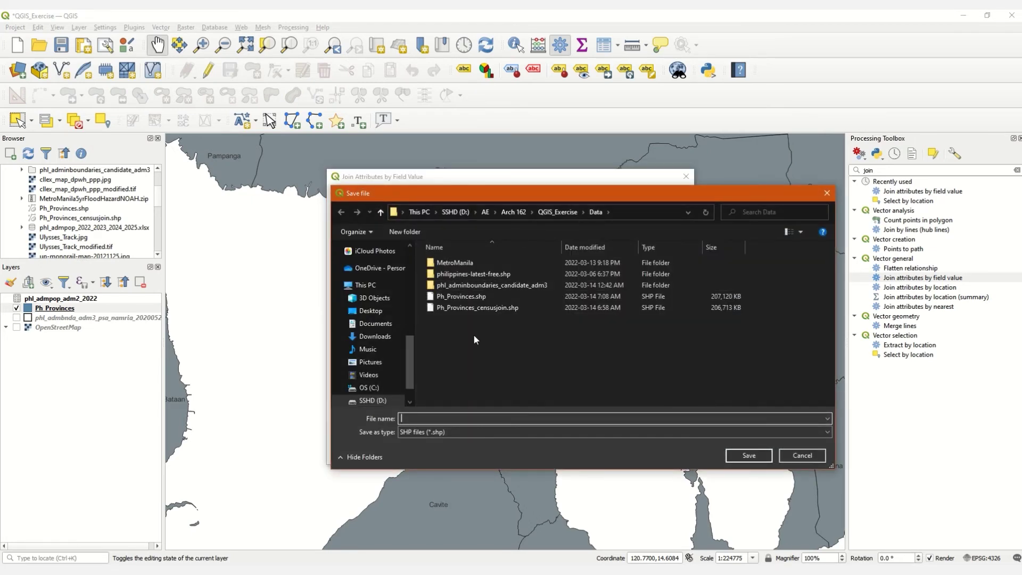
pyautogui.click(490, 309)
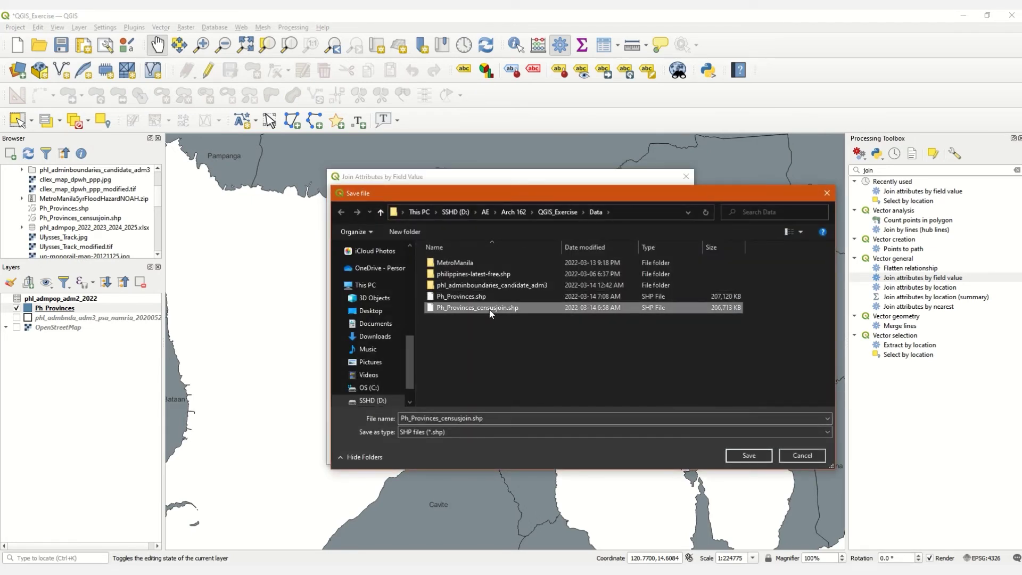
pyautogui.click(744, 459)
pyautogui.click(545, 295)
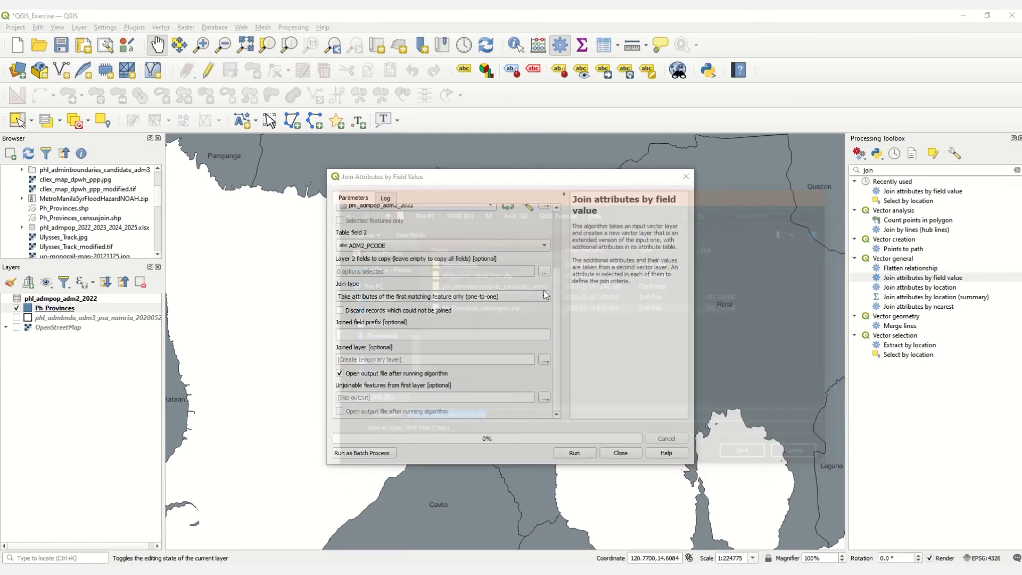
pyautogui.click(574, 453)
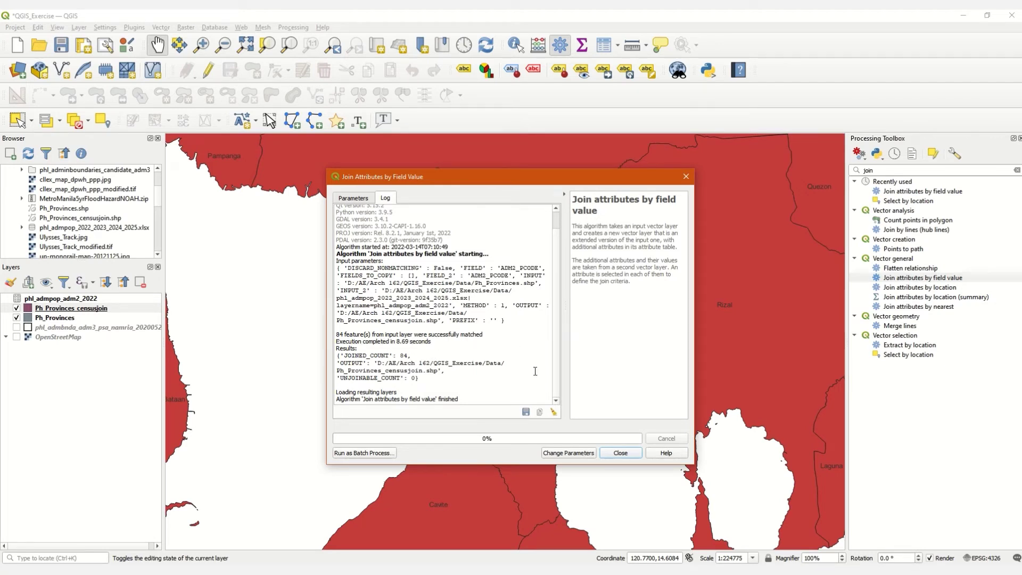
# Close the join dialog and examine the joined population columns in the Ph_Provinces_censusjoin attribute table
pyautogui.click(620, 453)
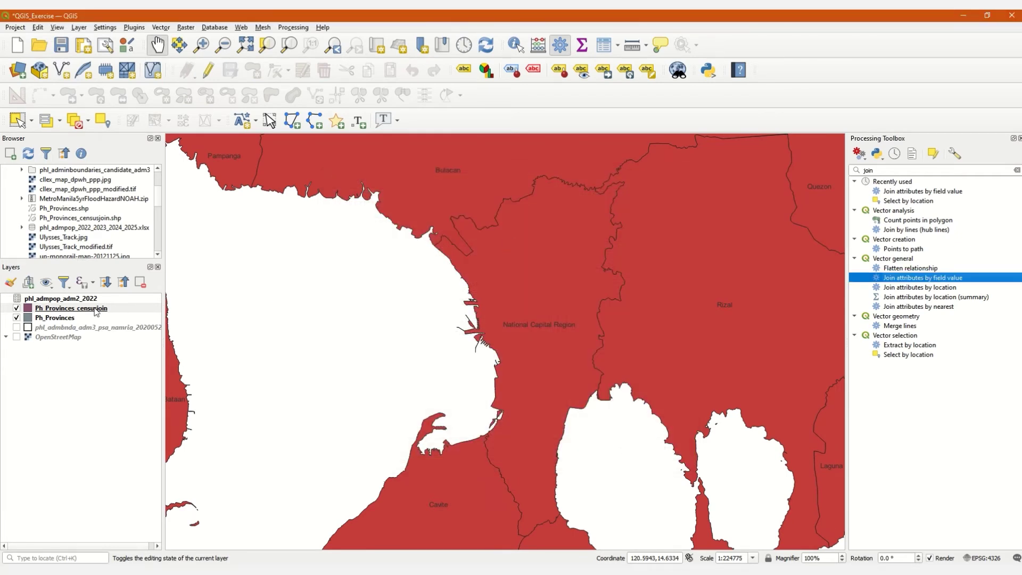
pyautogui.rightClick(50, 313)
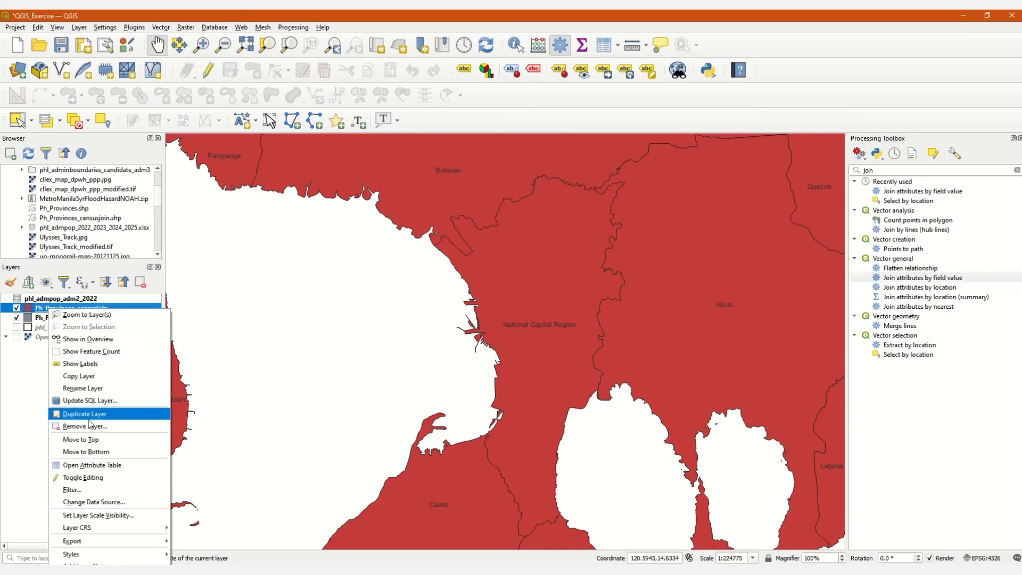
pyautogui.click(88, 468)
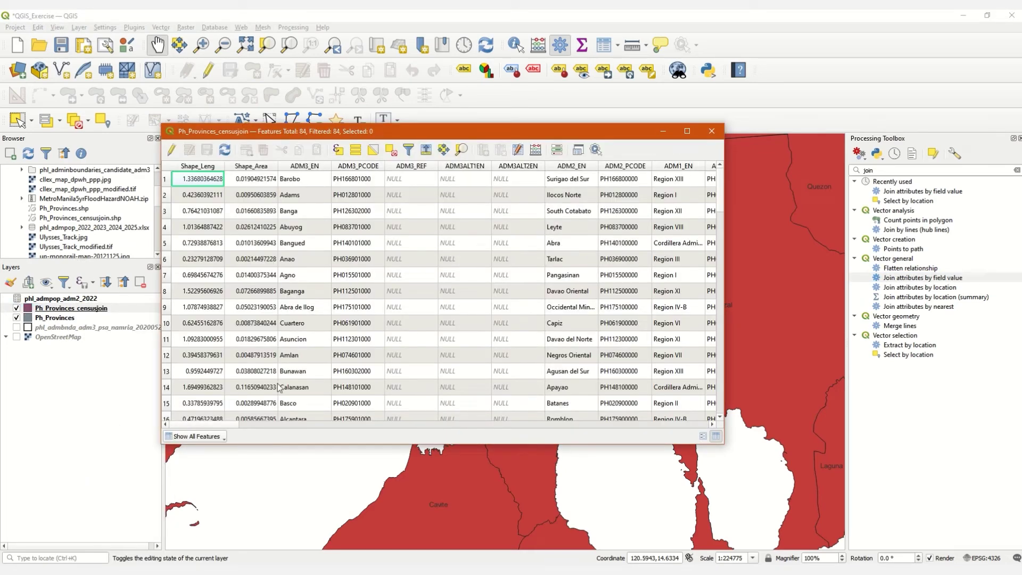
pyautogui.moveTo(206, 424); pyautogui.dragTo(333, 376)
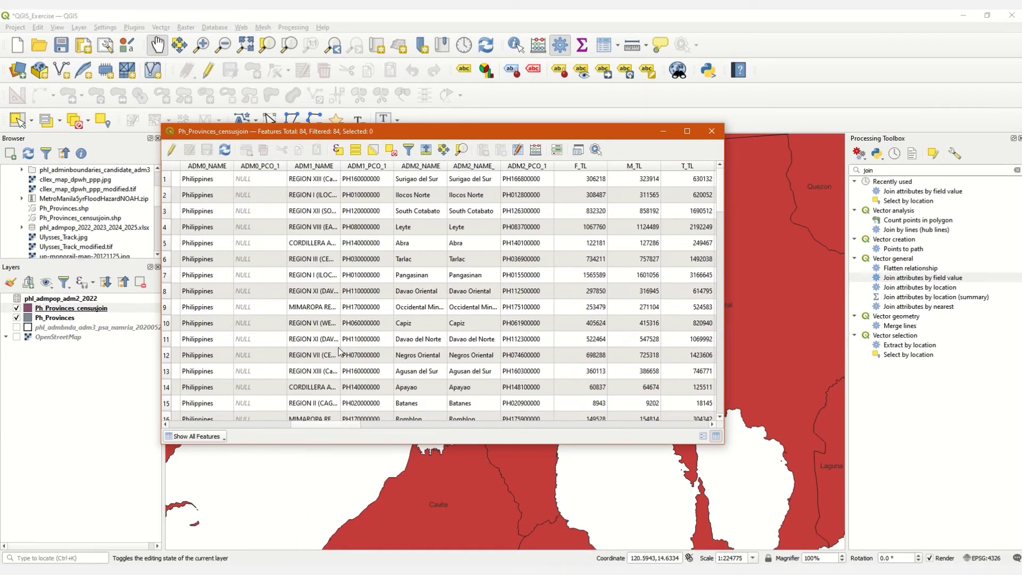
pyautogui.moveTo(337, 426); pyautogui.dragTo(360, 426)
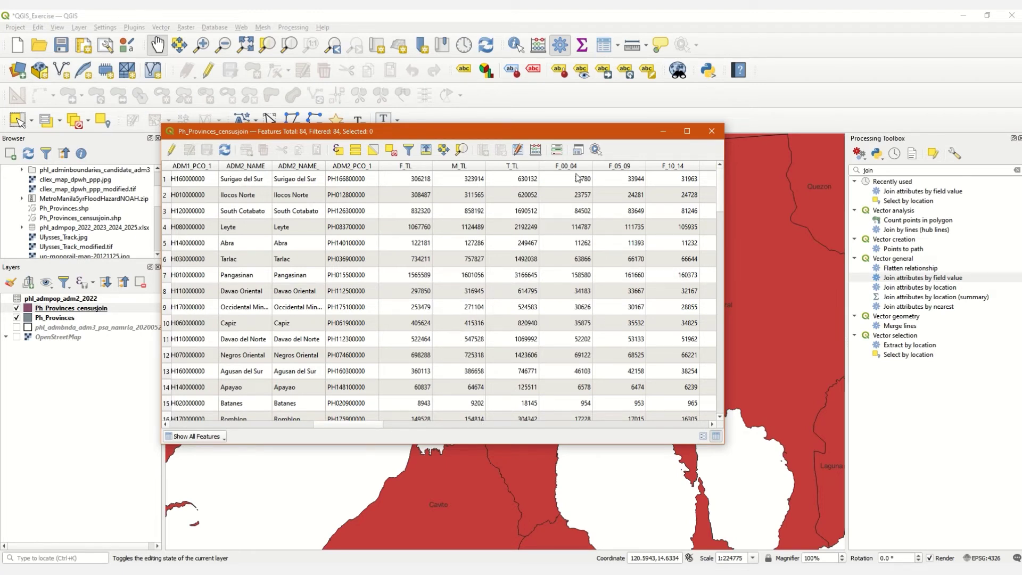
pyautogui.click(711, 132)
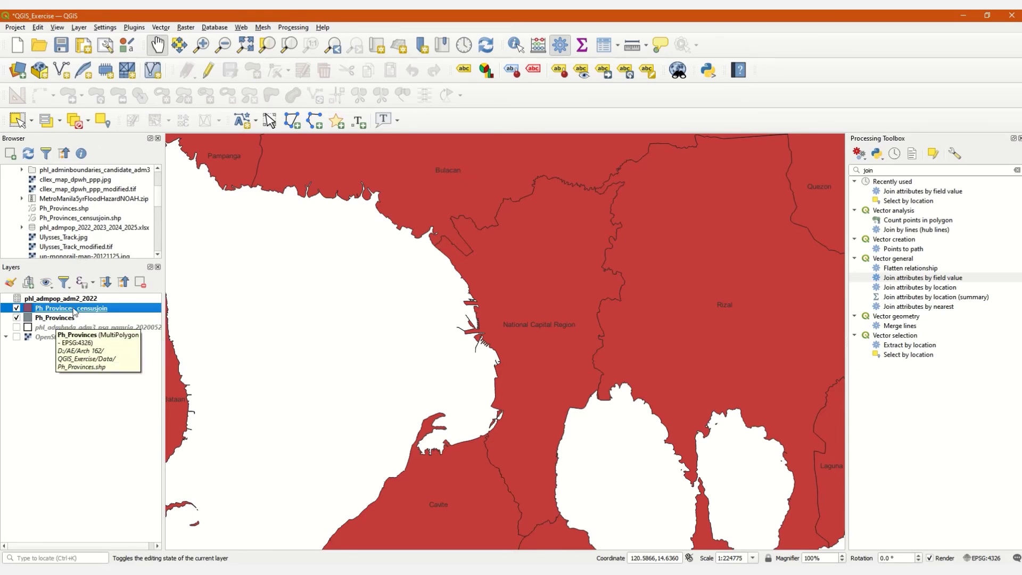
# Hide the Ph_Provinces layer and zoom the map to the full extent of Ph_Provinces_censusjoin
pyautogui.click(16, 318)
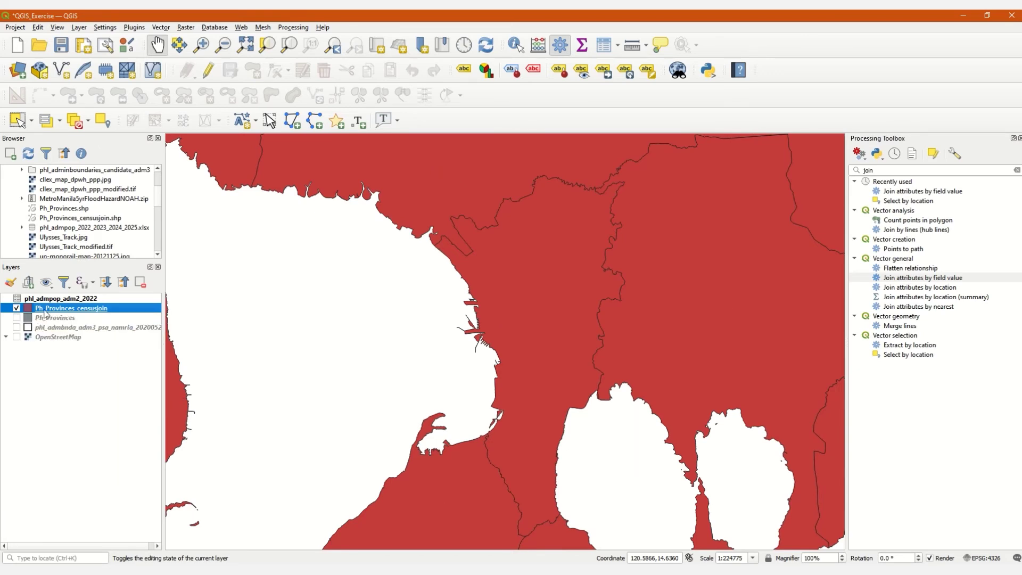
pyautogui.rightClick(49, 311)
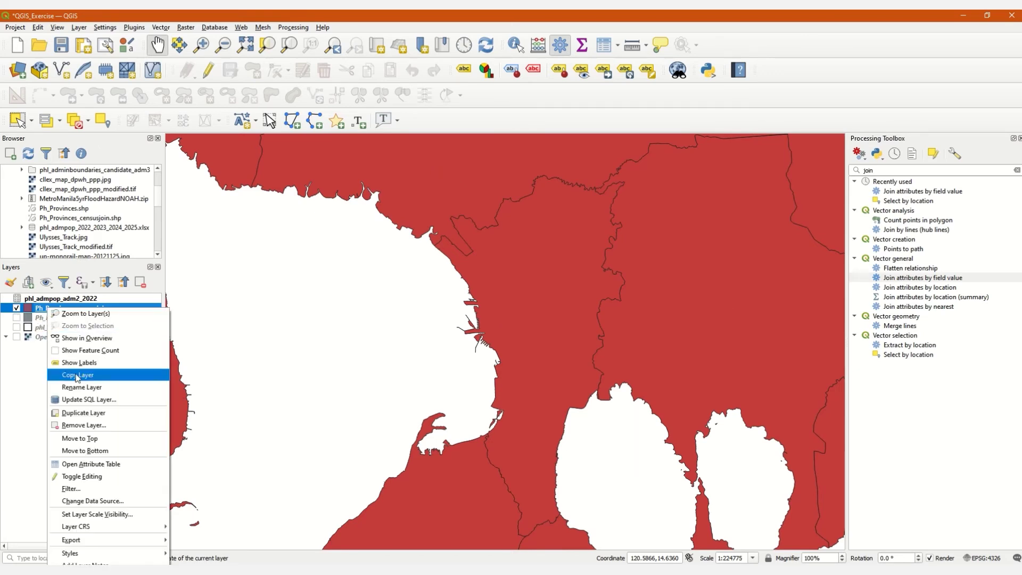
pyautogui.click(75, 314)
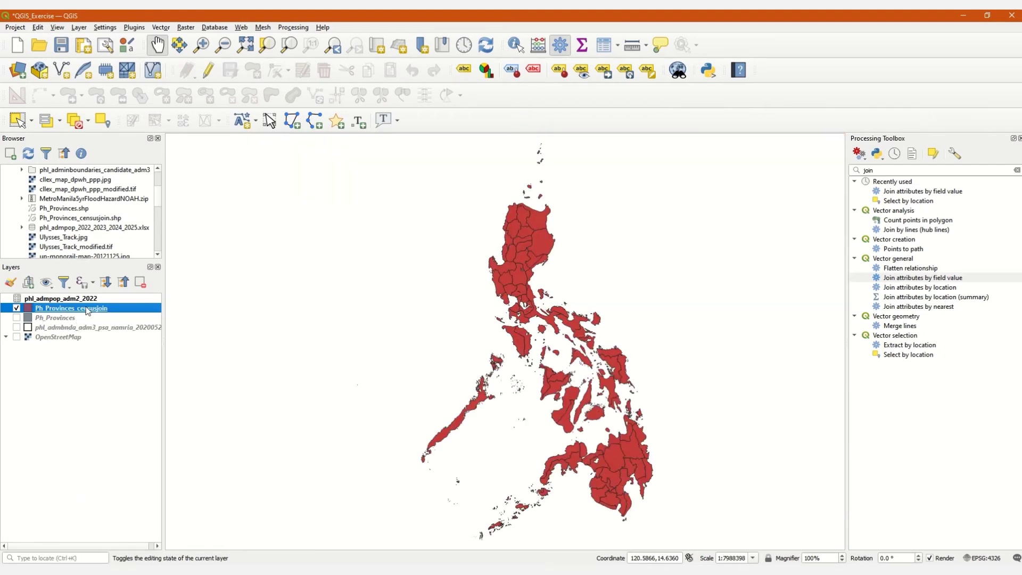
# Set the symbology of Ph_Provinces_censusjoin to Categorized, with T_TL as the value field
pyautogui.rightClick(88, 310)
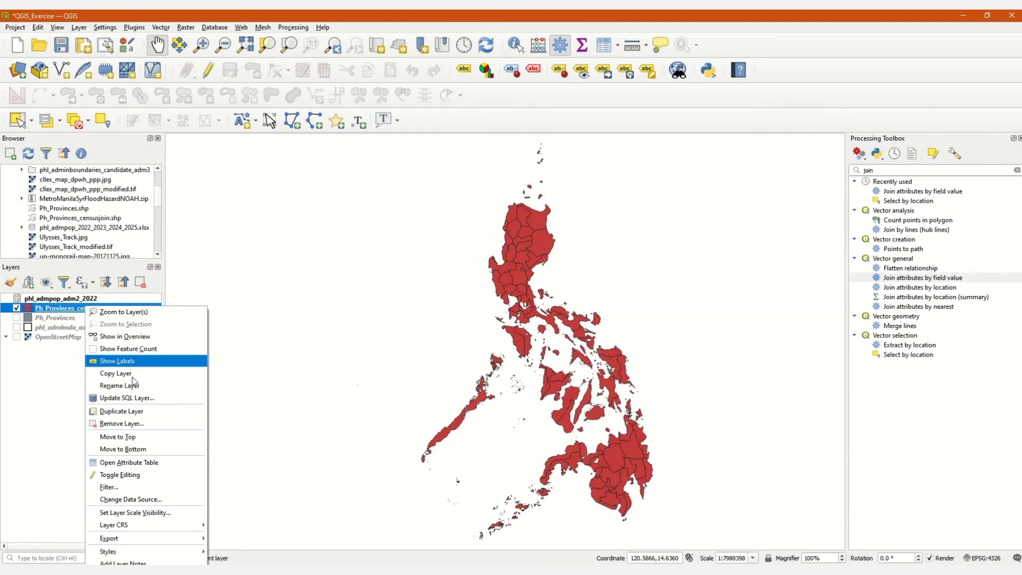
pyautogui.press('Escape')
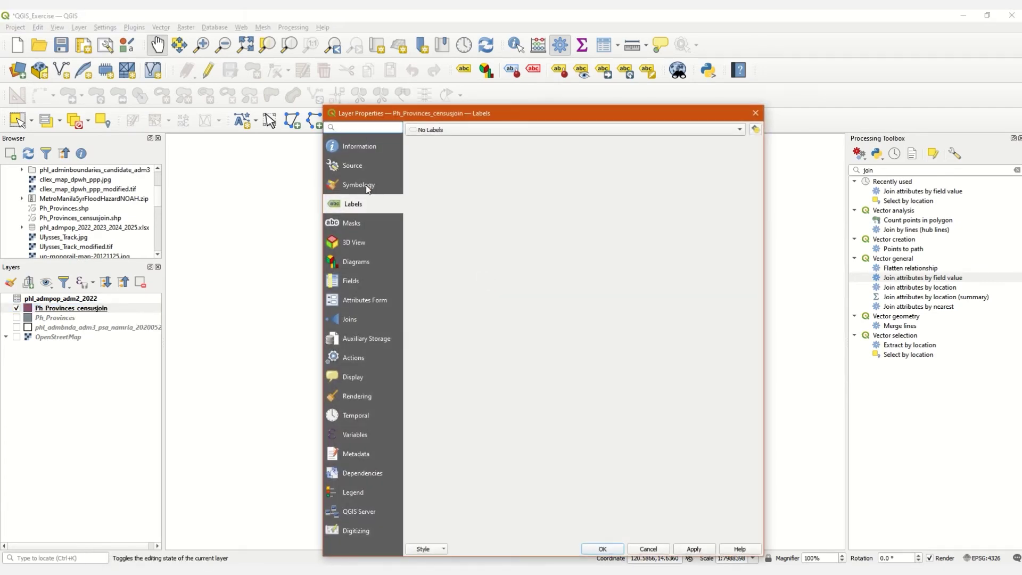
pyautogui.click(362, 191)
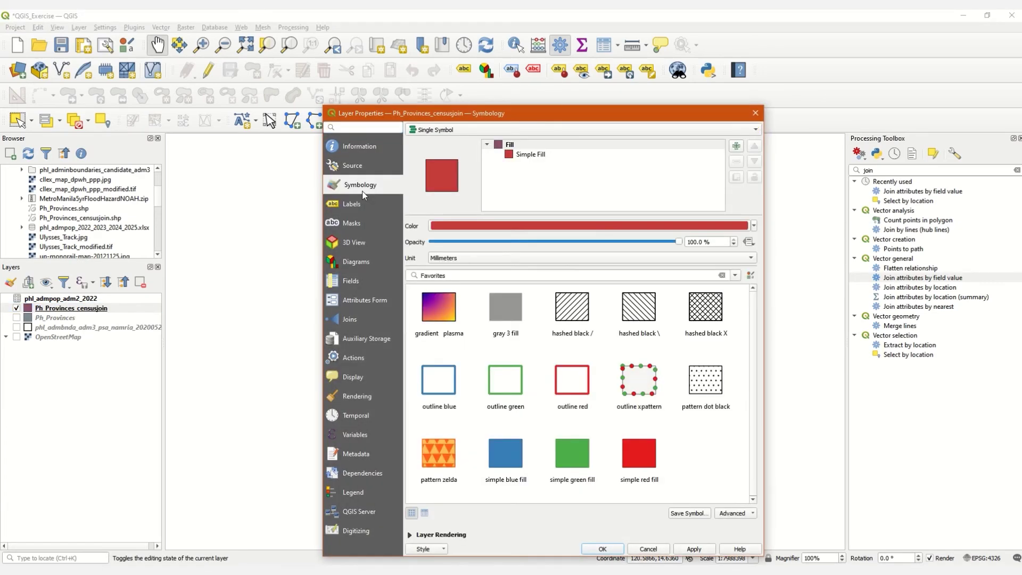
pyautogui.moveTo(386, 117); pyautogui.dragTo(365, 115)
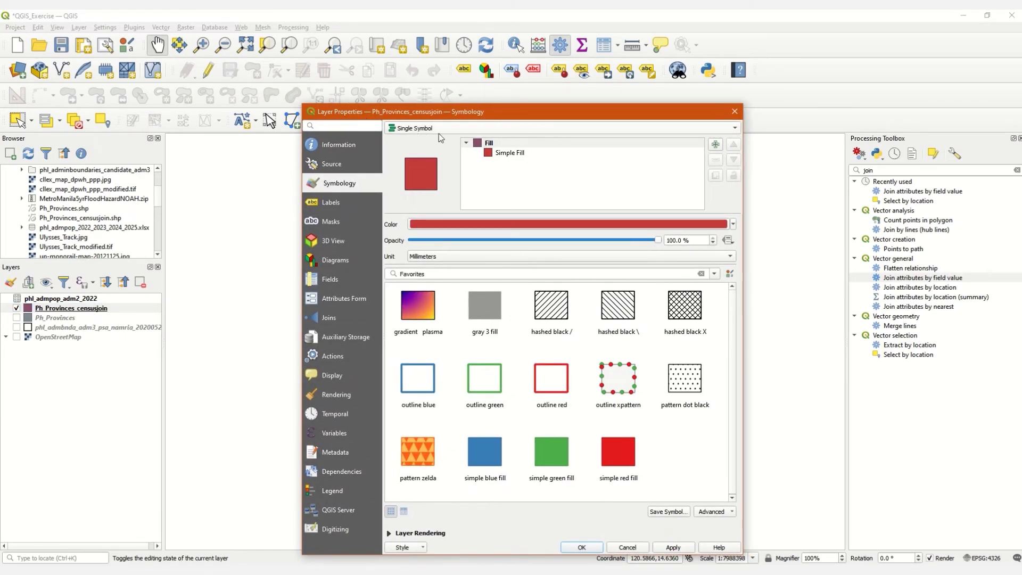
pyautogui.click(490, 130)
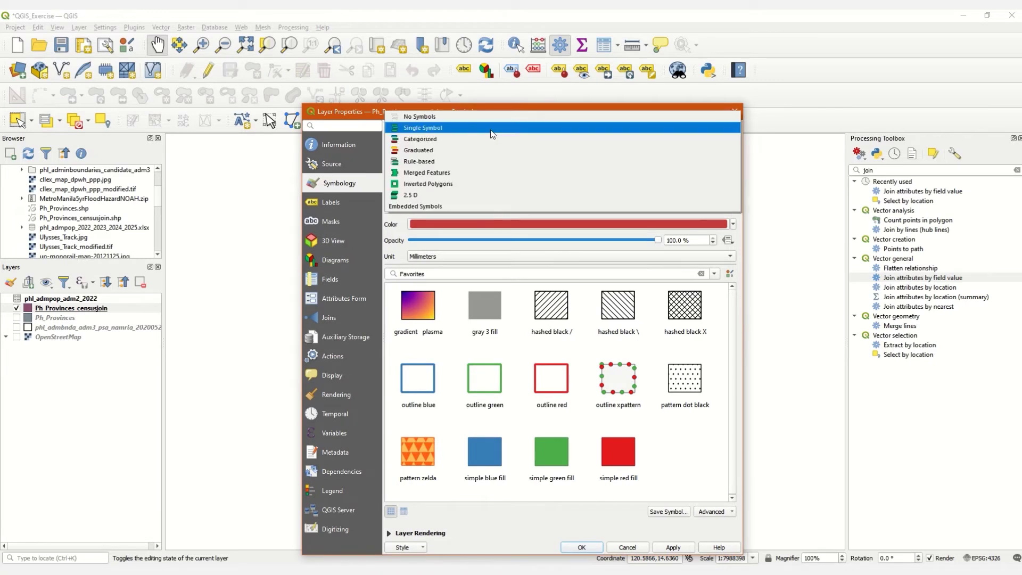
pyautogui.click(433, 141)
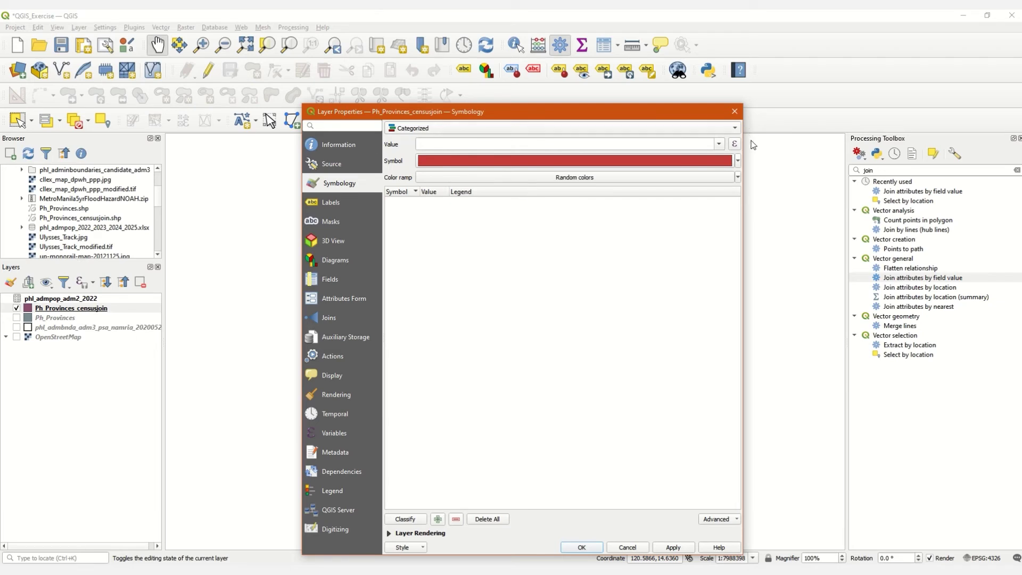
pyautogui.click(720, 145)
pyautogui.scroll(-3, 466, 234)
pyautogui.scroll(-2, 477, 242)
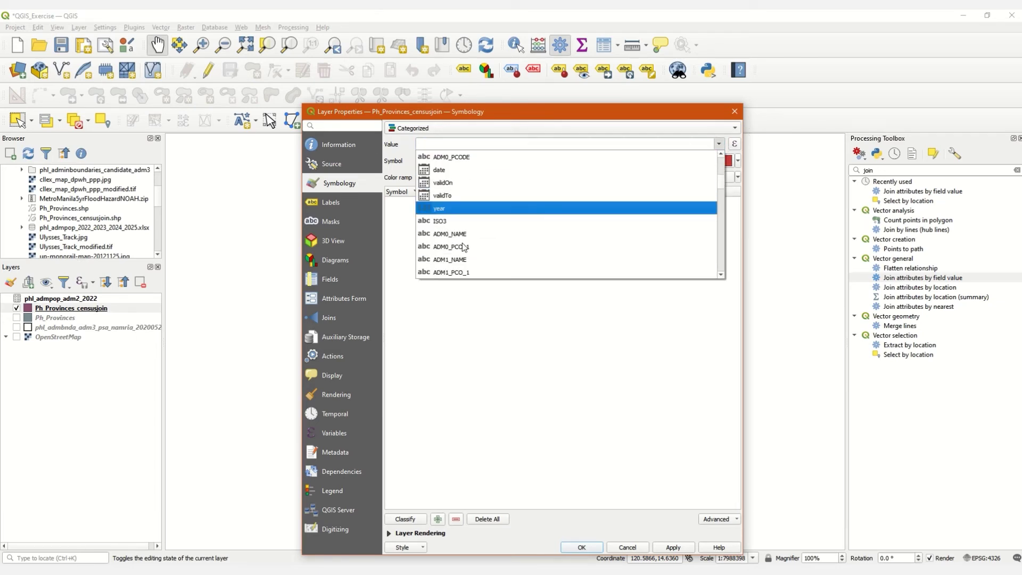
pyautogui.scroll(-1, 485, 242)
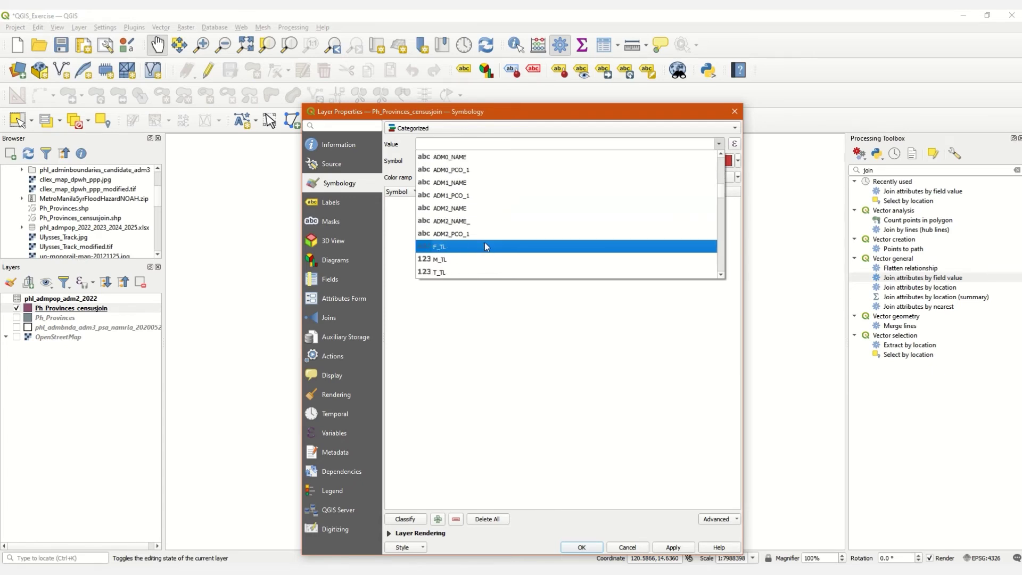
pyautogui.click(440, 273)
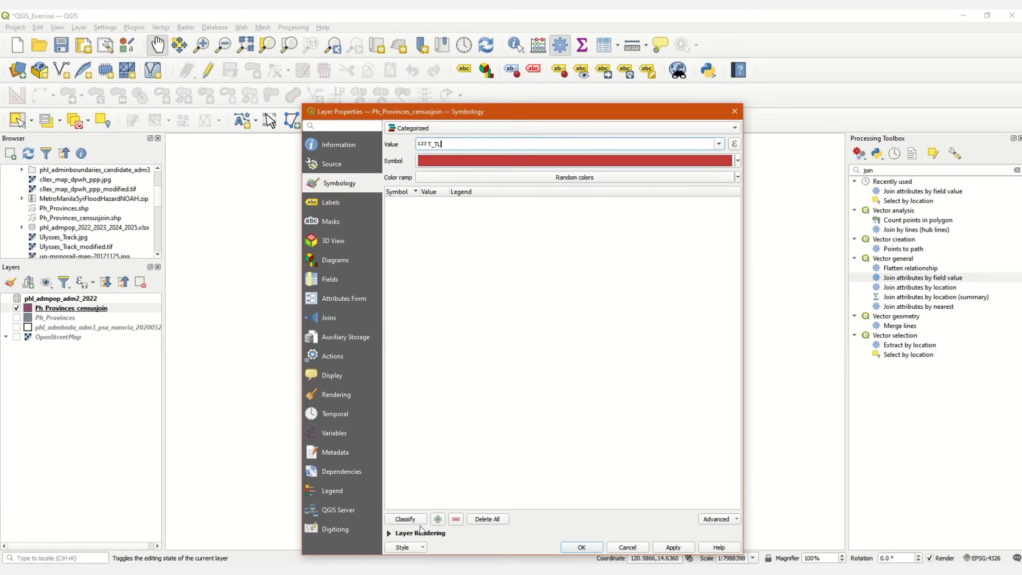
# Classify the T_TL values into random-color categories and apply them to inspect the map
pyautogui.click(403, 522)
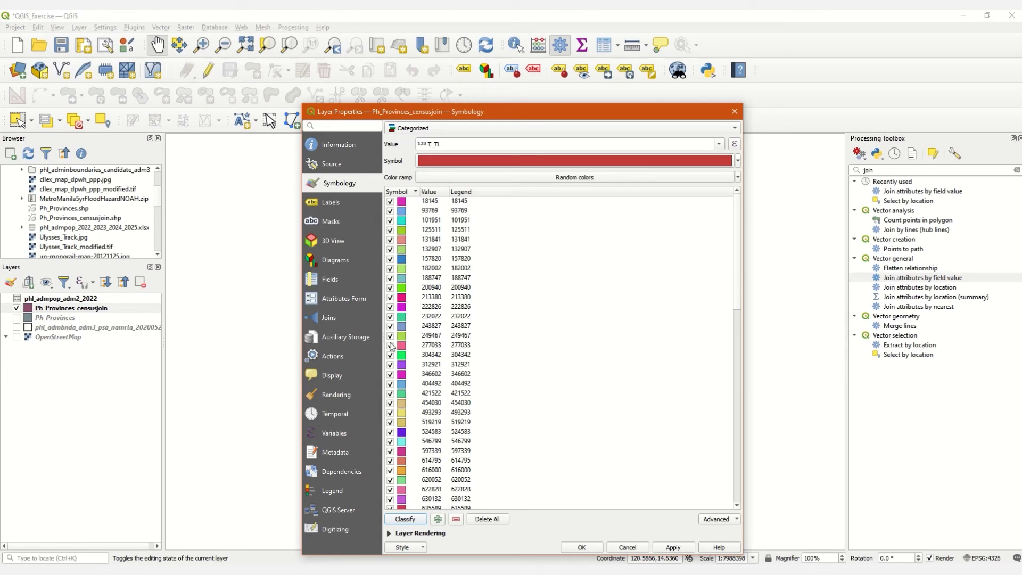
pyautogui.click(673, 549)
pyautogui.moveTo(464, 107); pyautogui.dragTo(782, 97)
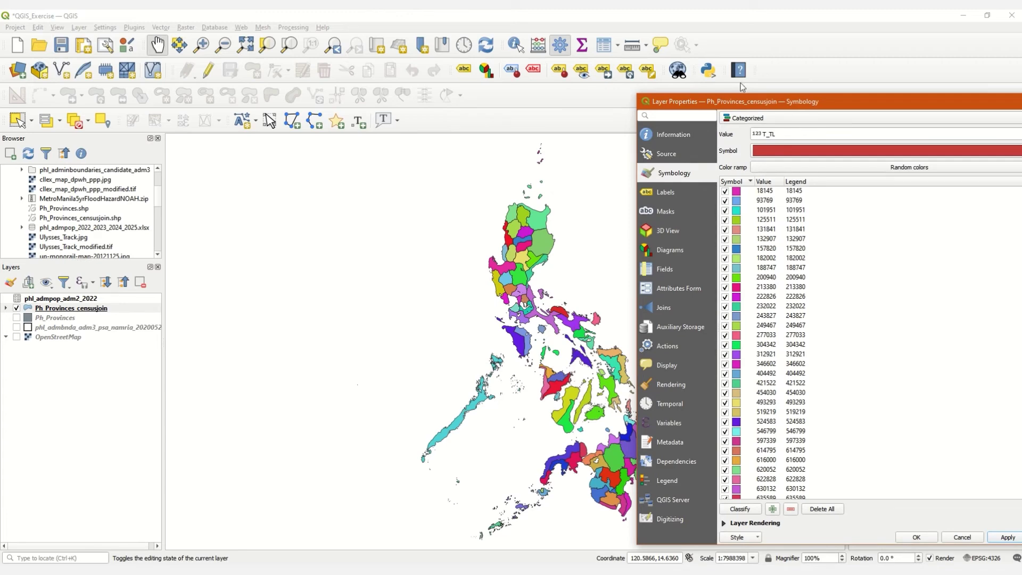
pyautogui.moveTo(749, 105); pyautogui.dragTo(219, 84)
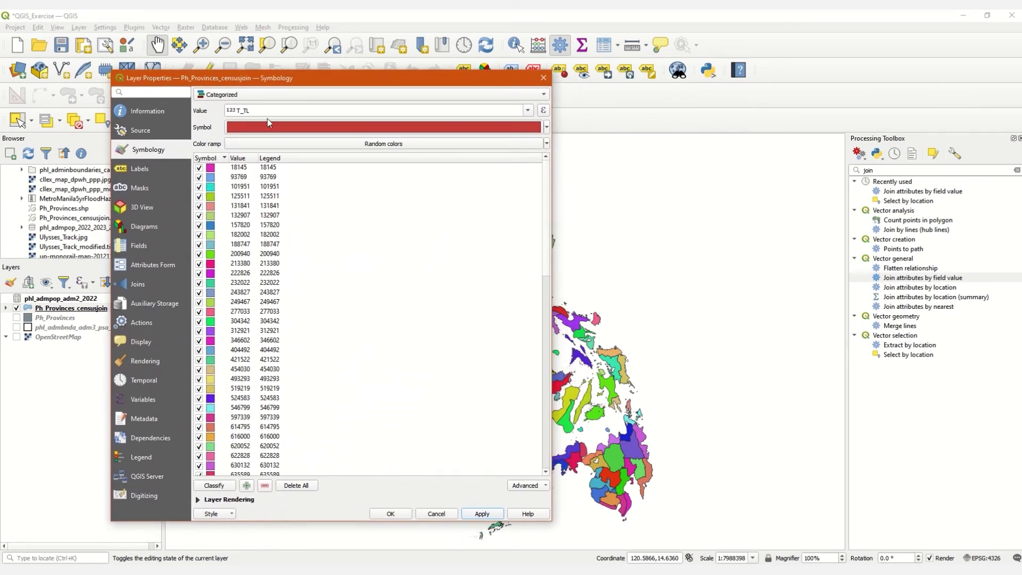
# Switch the layer's symbology to Graduated, classify T_TL by Equal Count (Quantile), and apply it to the map
pyautogui.click(326, 95)
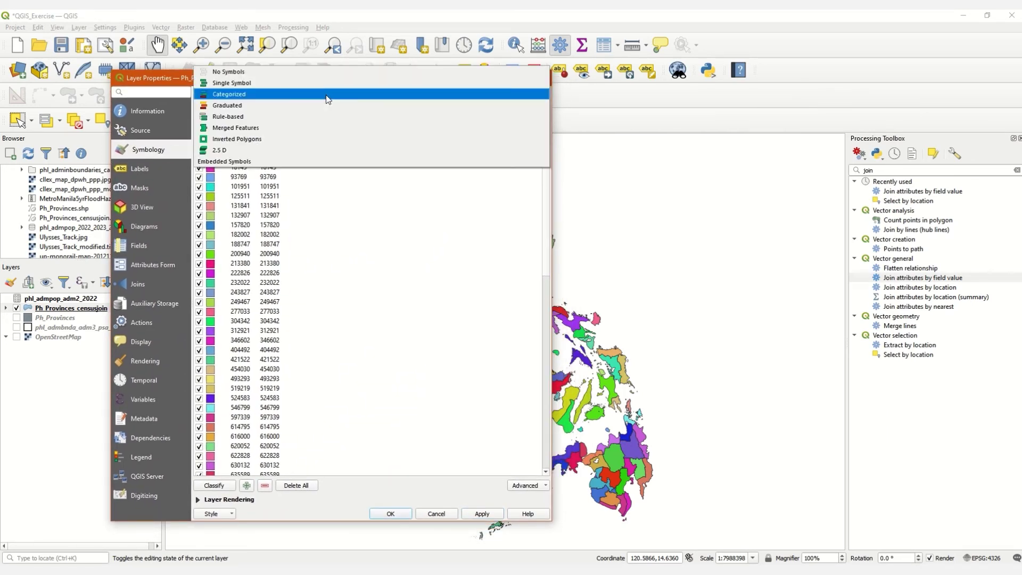
pyautogui.click(226, 106)
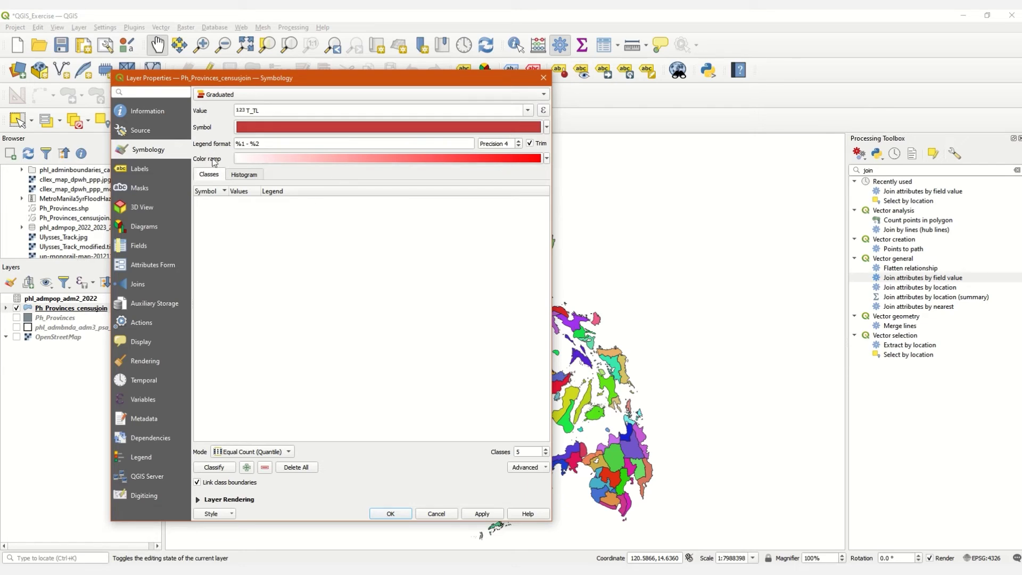
pyautogui.click(216, 468)
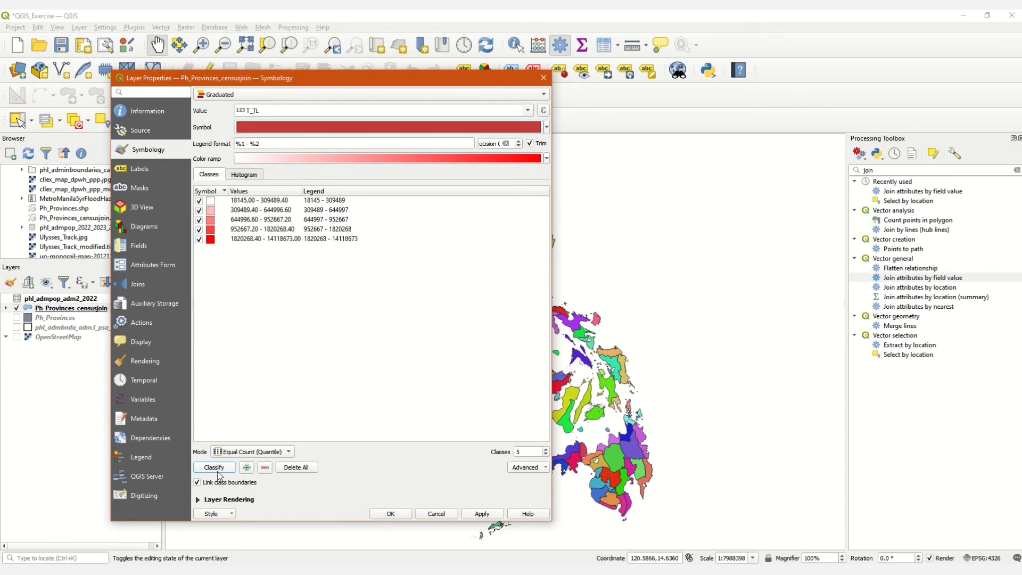
pyautogui.click(480, 513)
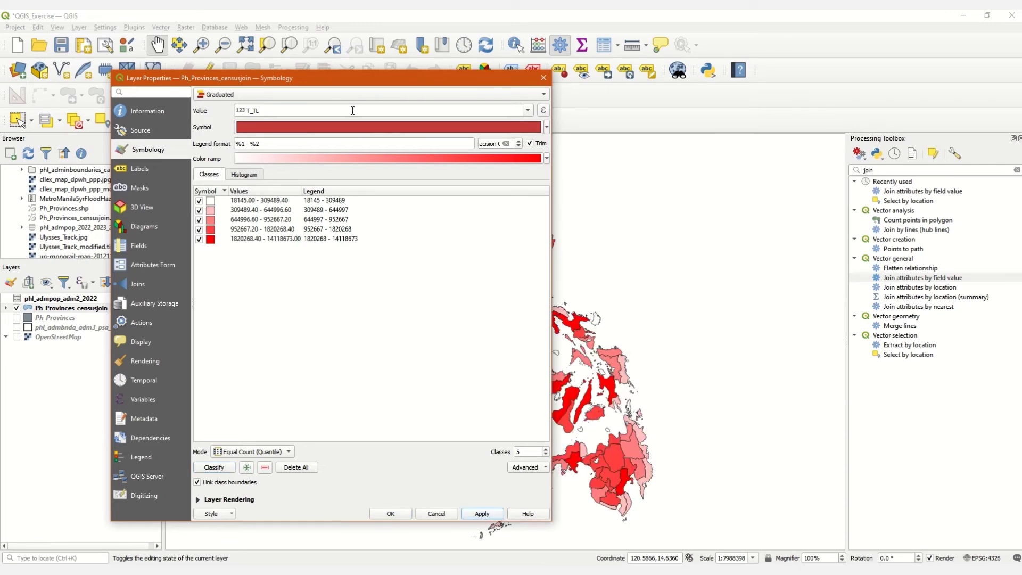
pyautogui.moveTo(320, 85); pyautogui.dragTo(807, 86)
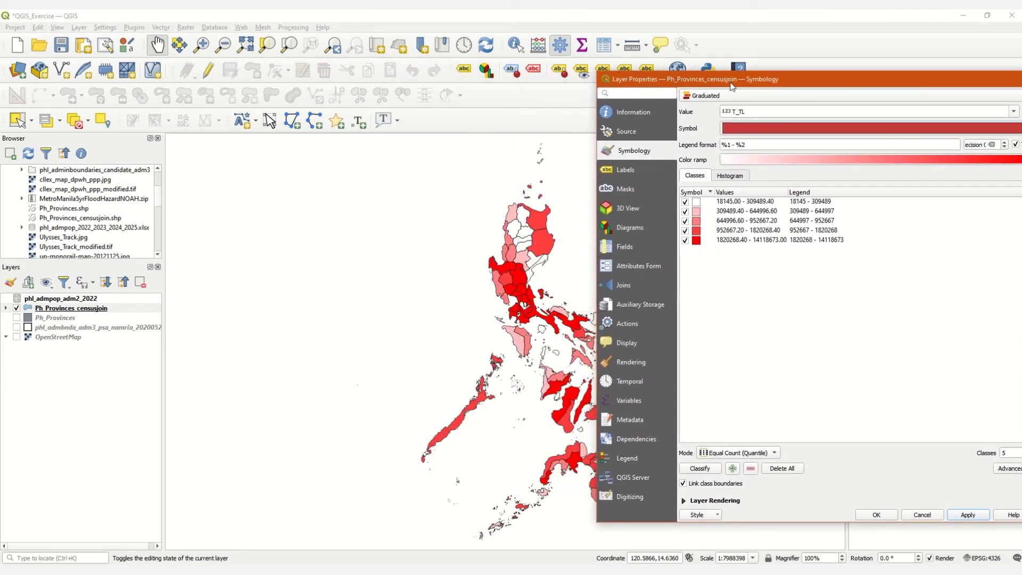
pyautogui.moveTo(733, 84); pyautogui.dragTo(802, 81)
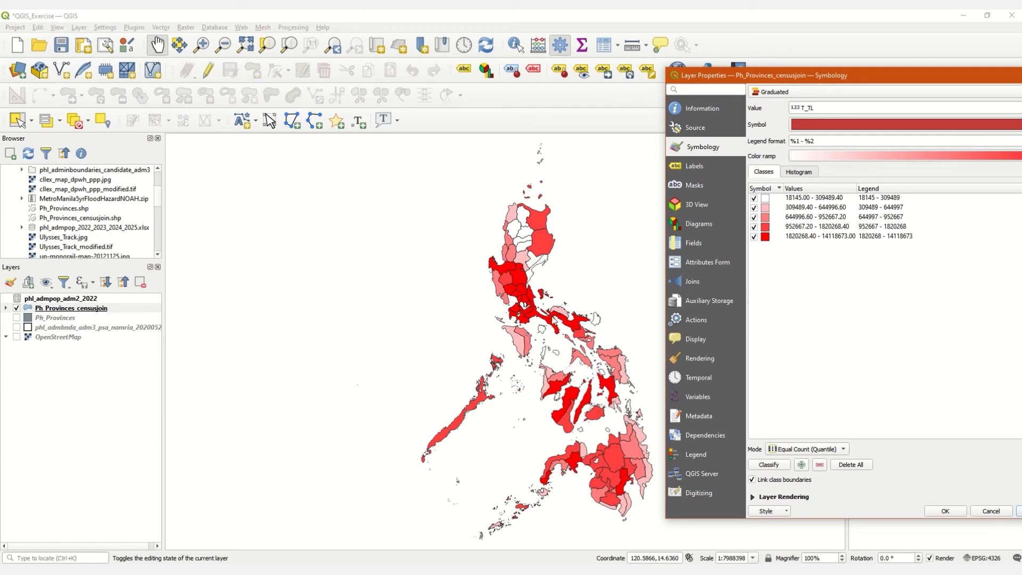
# Set the graduated symbology to 10 classes with the Turbo color ramp and accept the layer properties
pyautogui.moveTo(763, 77); pyautogui.dragTo(557, 51)
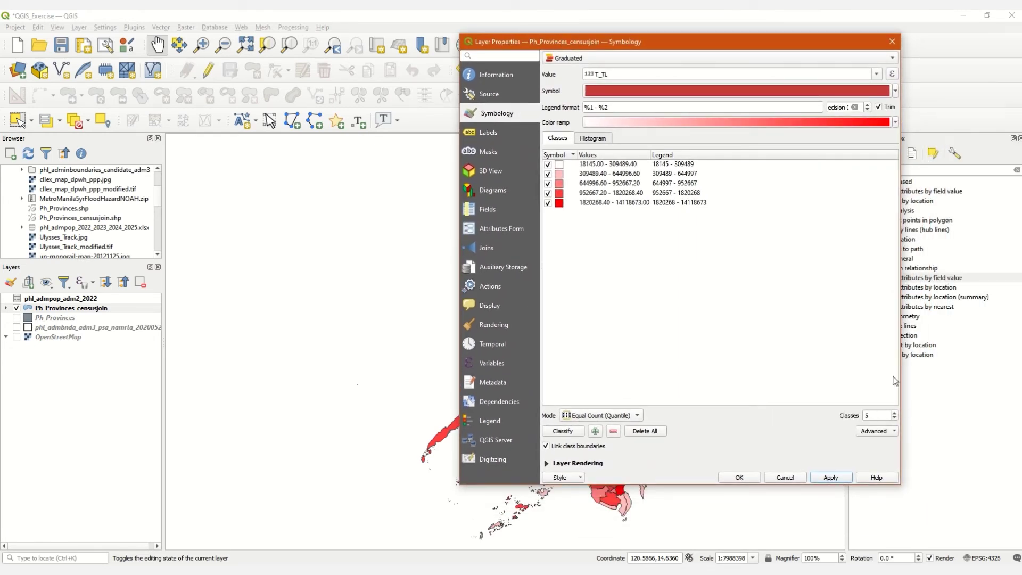
pyautogui.doubleClick(869, 415)
pyautogui.write('10')
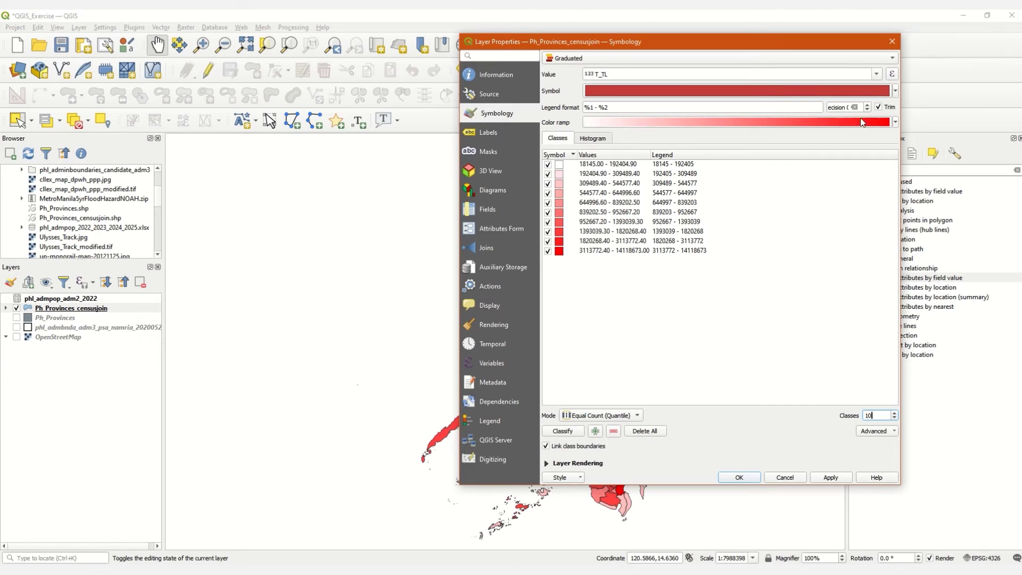
pyautogui.click(896, 122)
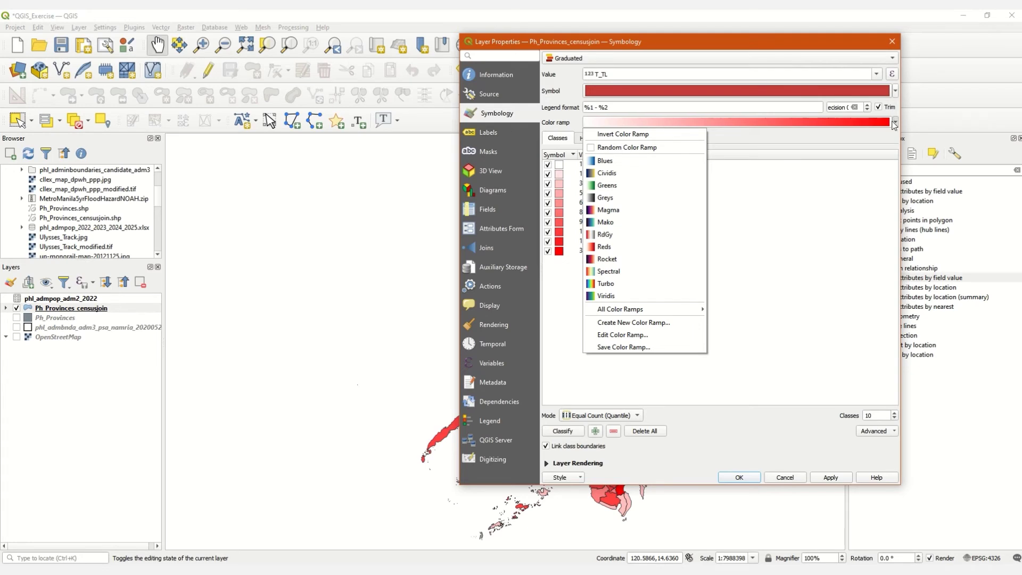
pyautogui.click(896, 122)
pyautogui.click(896, 123)
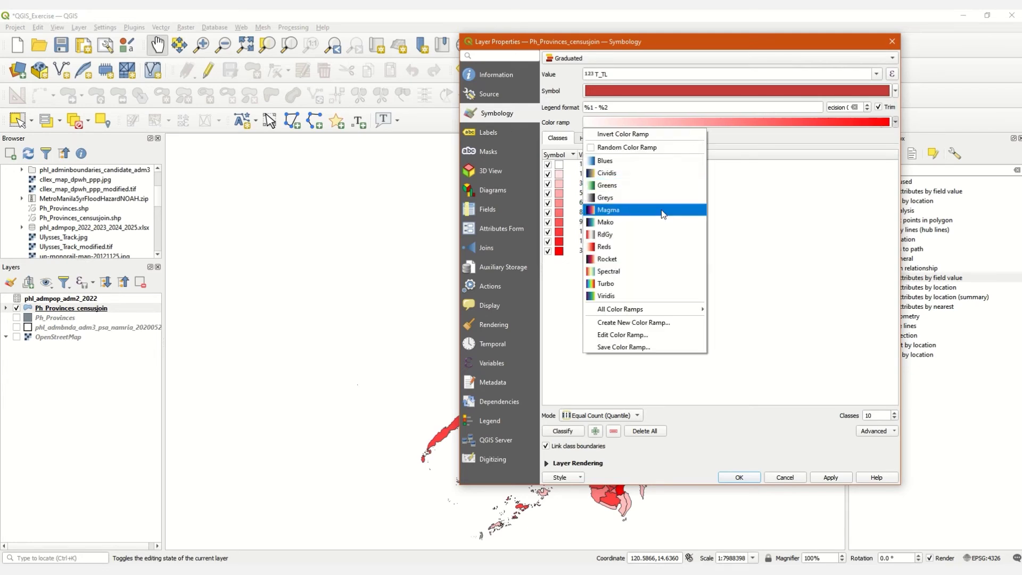
pyautogui.click(611, 284)
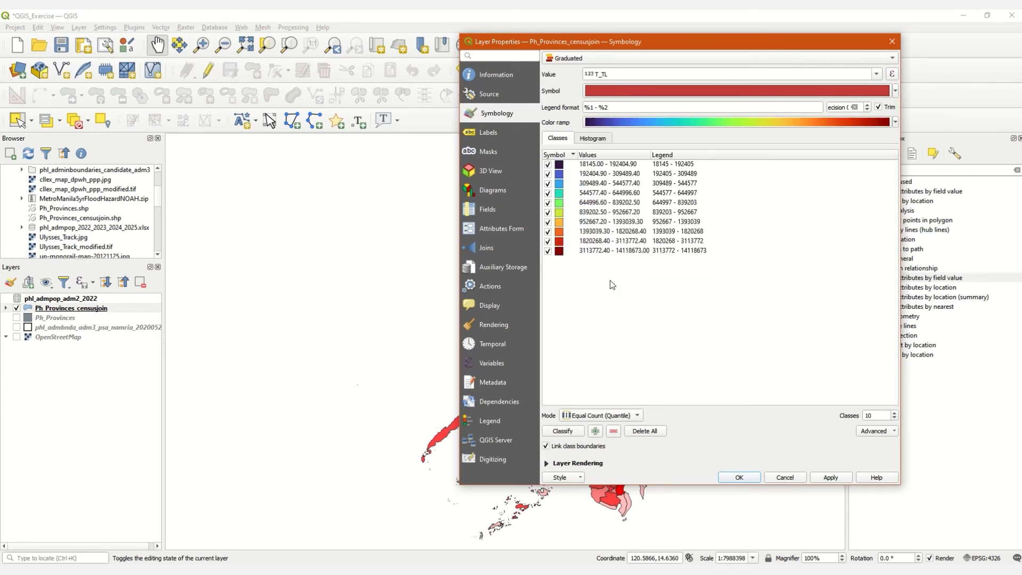
pyautogui.click(831, 477)
pyautogui.moveTo(582, 44); pyautogui.dragTo(741, 51)
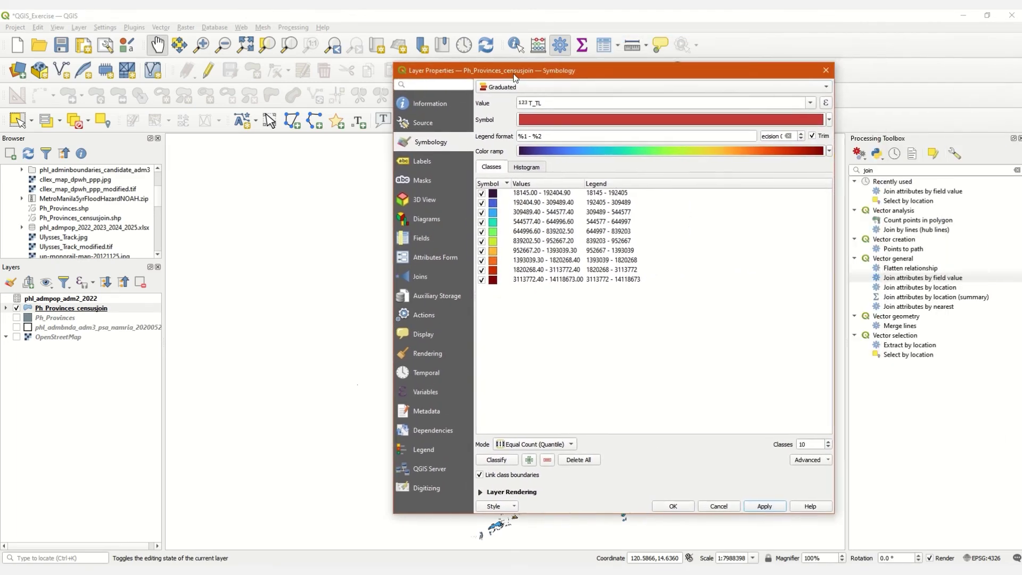
pyautogui.click(663, 507)
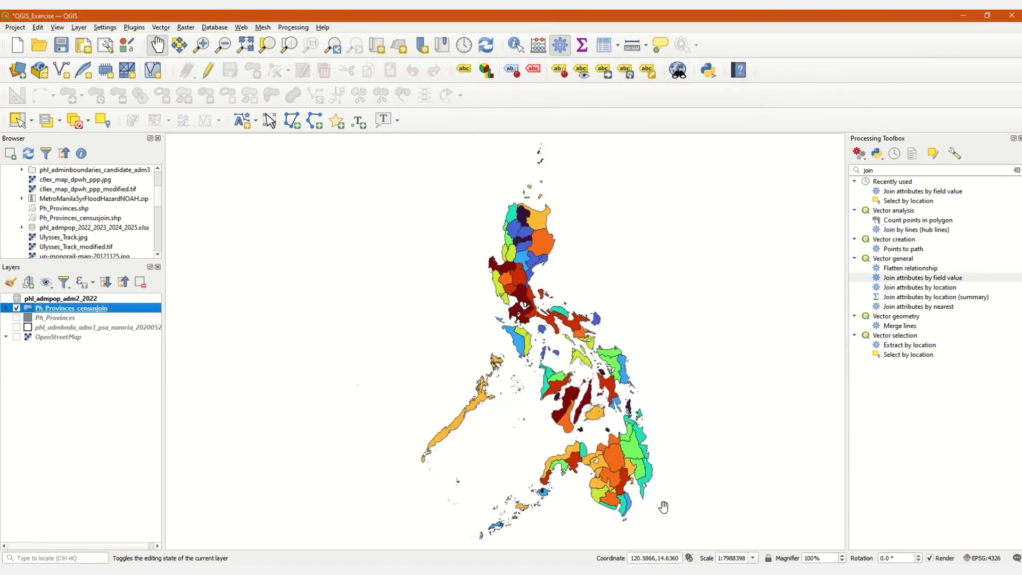
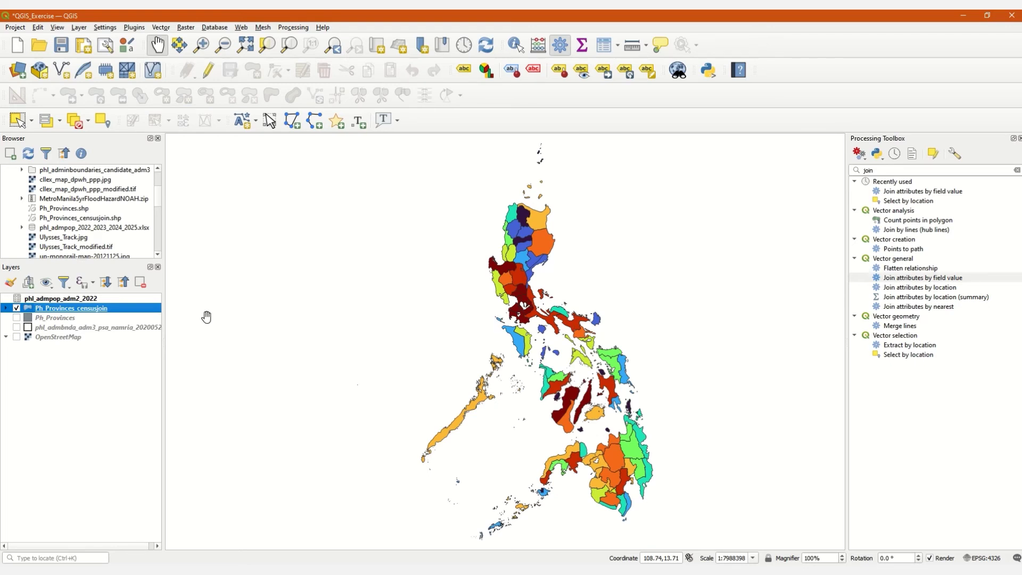
# Hide the Ph_Provinces_censusjoin layer and display the phl_admbnda_adm3_psa_namria_20200529 municipal boundaries around Metro Manila
pyautogui.click(16, 308)
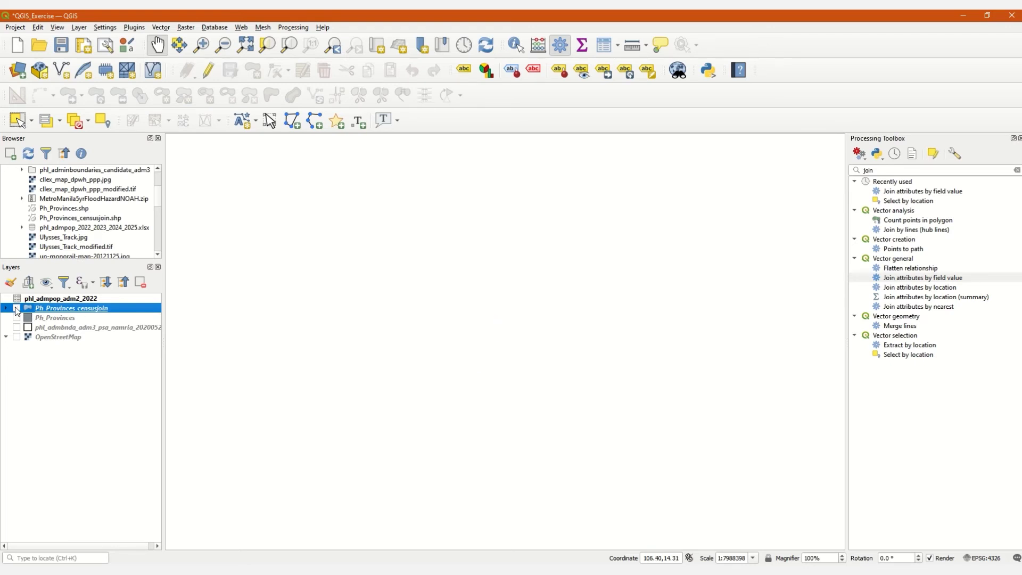
pyautogui.click(15, 327)
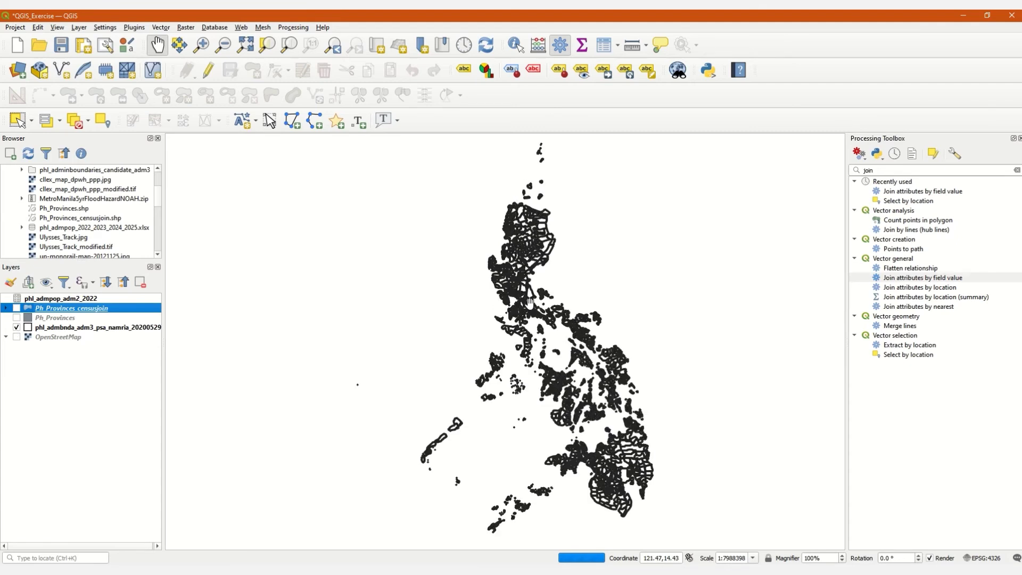
pyautogui.scroll(3, 514, 301)
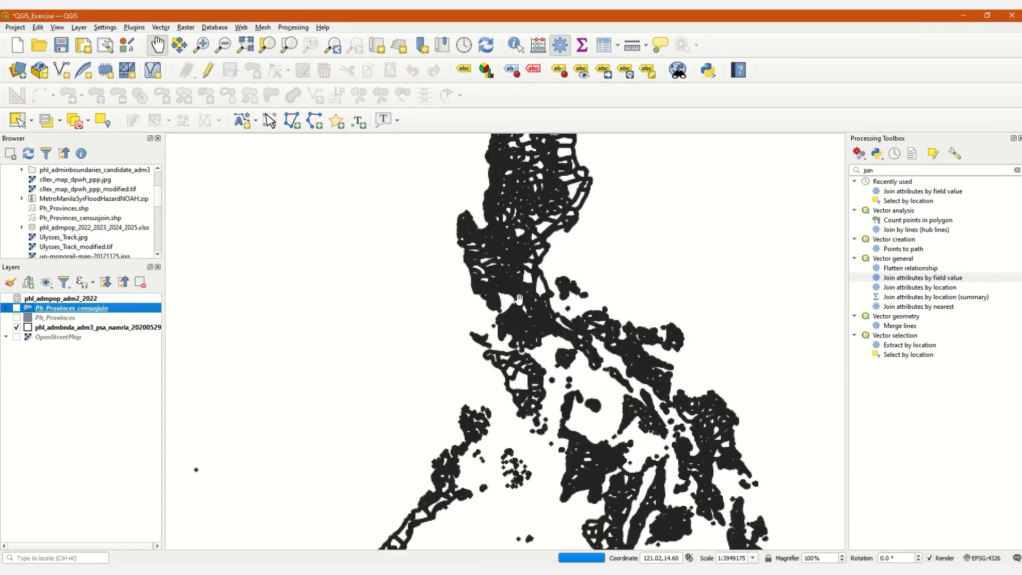
pyautogui.scroll(2, 521, 287)
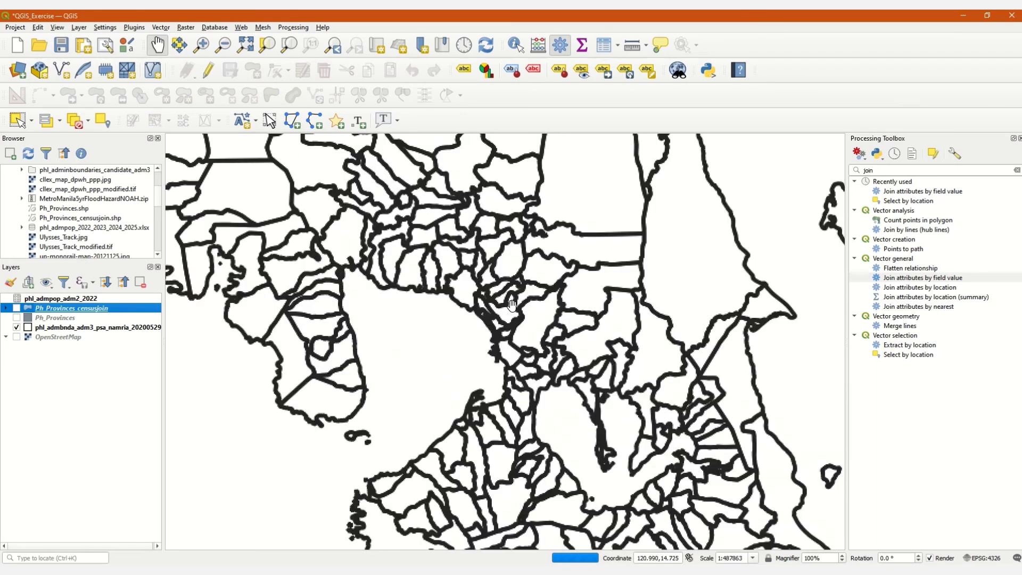
pyautogui.moveTo(535, 319); pyautogui.dragTo(463, 321)
pyautogui.scroll(1, 508, 323)
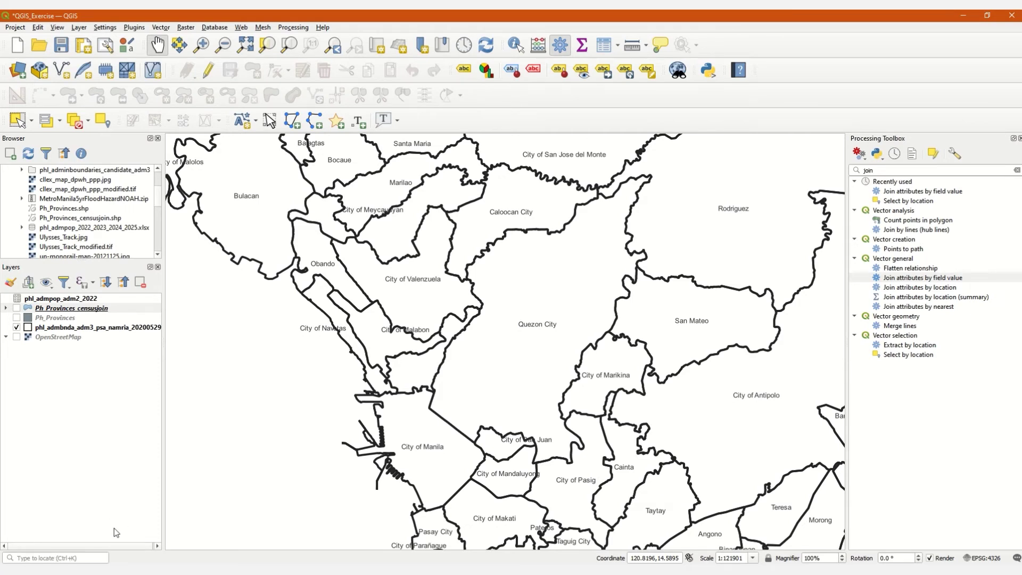
# Search the active Ph_Provinces_censusjoin layer's features for Quezon with the locator's f filter
pyautogui.click(84, 558)
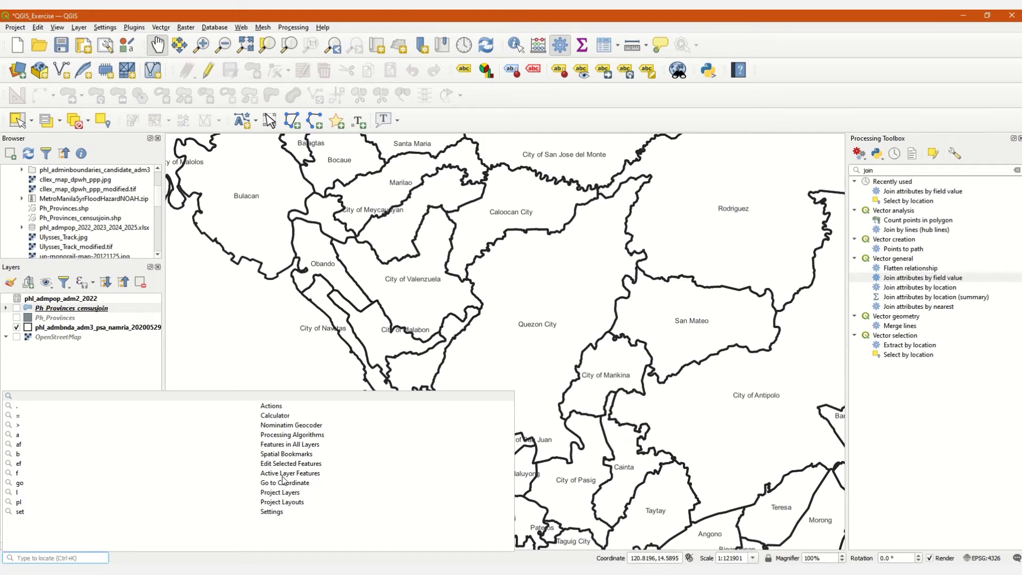
pyautogui.write('f')
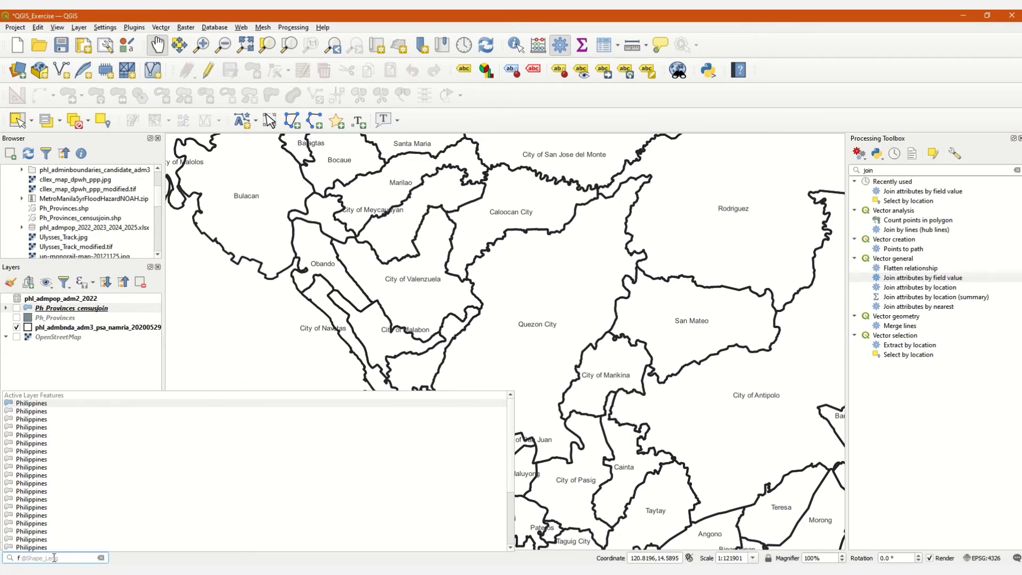
pyautogui.write(' Quezon')
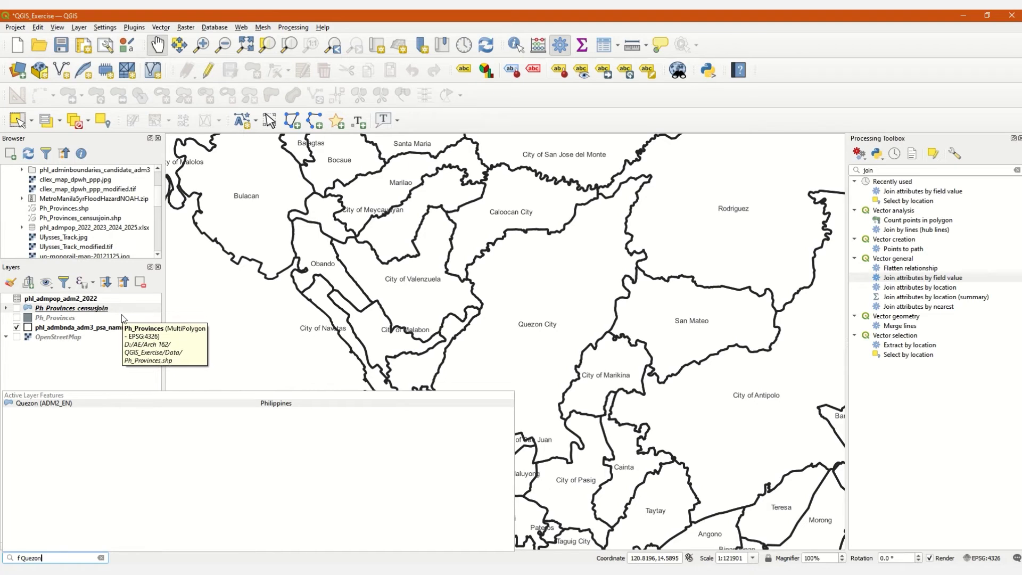
# Make the phl_admbnda_adm3_psa_namria_20200529 layer active and zoom to Quezon City from its locator matches for Quezon
pyautogui.click(111, 328)
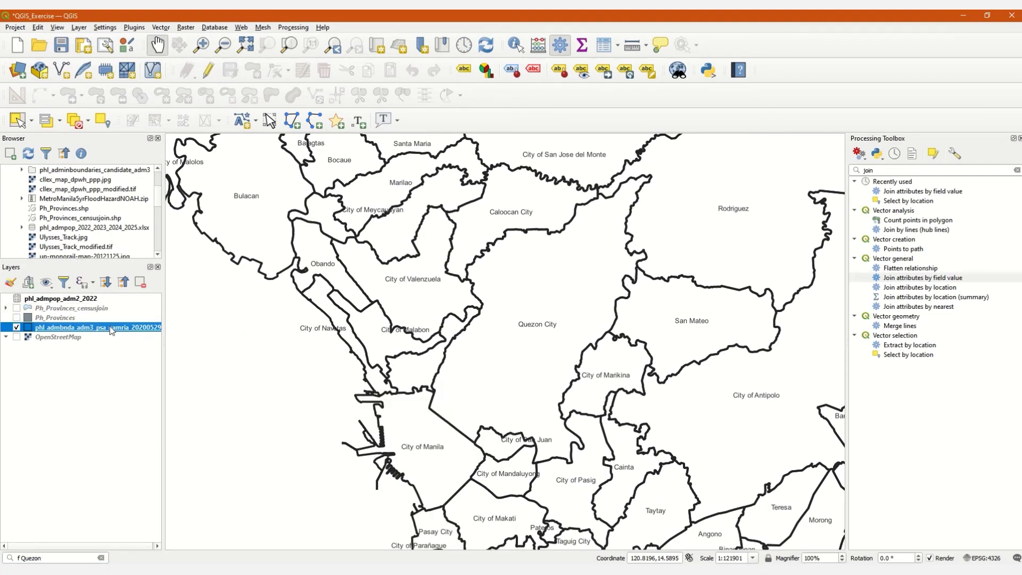
pyautogui.click(63, 559)
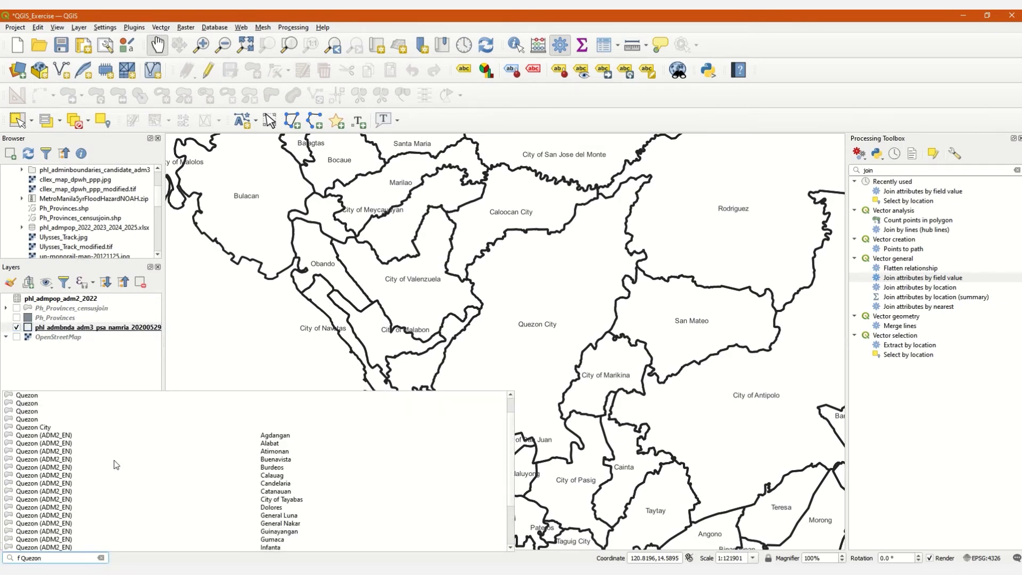
pyautogui.scroll(-3, 96, 474)
pyautogui.scroll(3, 94, 499)
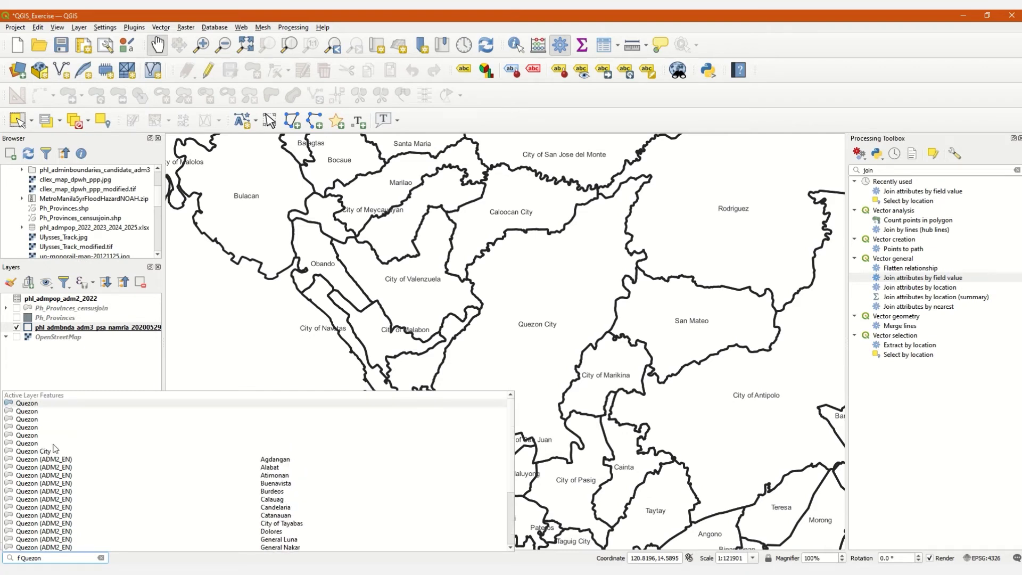
pyautogui.scroll(-3, 48, 443)
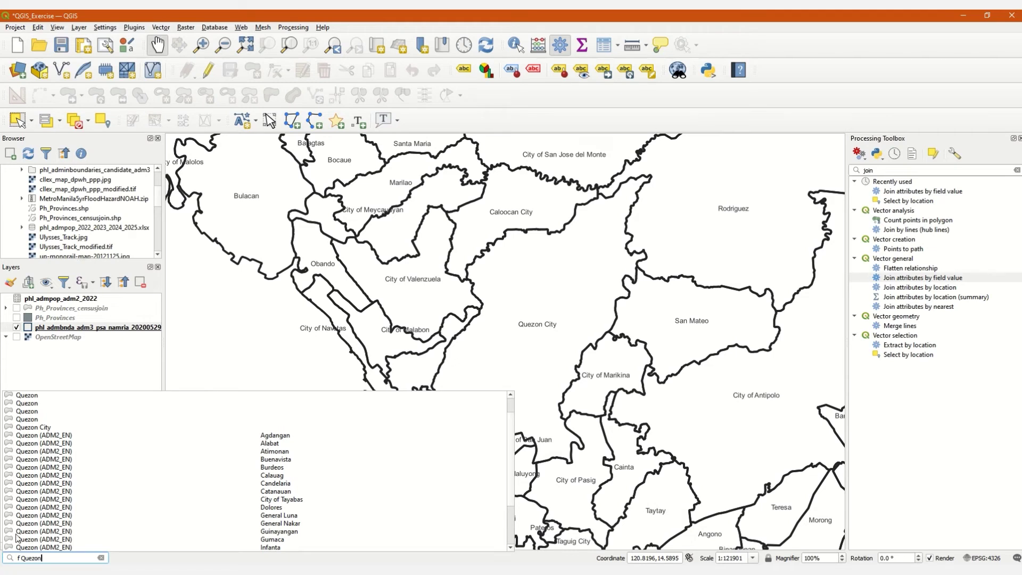
pyautogui.scroll(3, 54, 459)
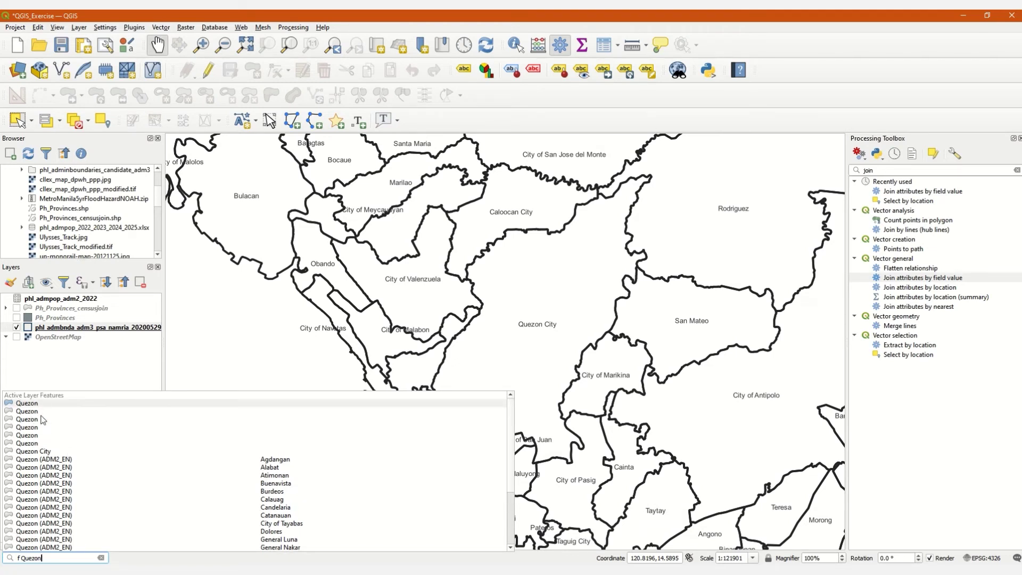
pyautogui.click(39, 452)
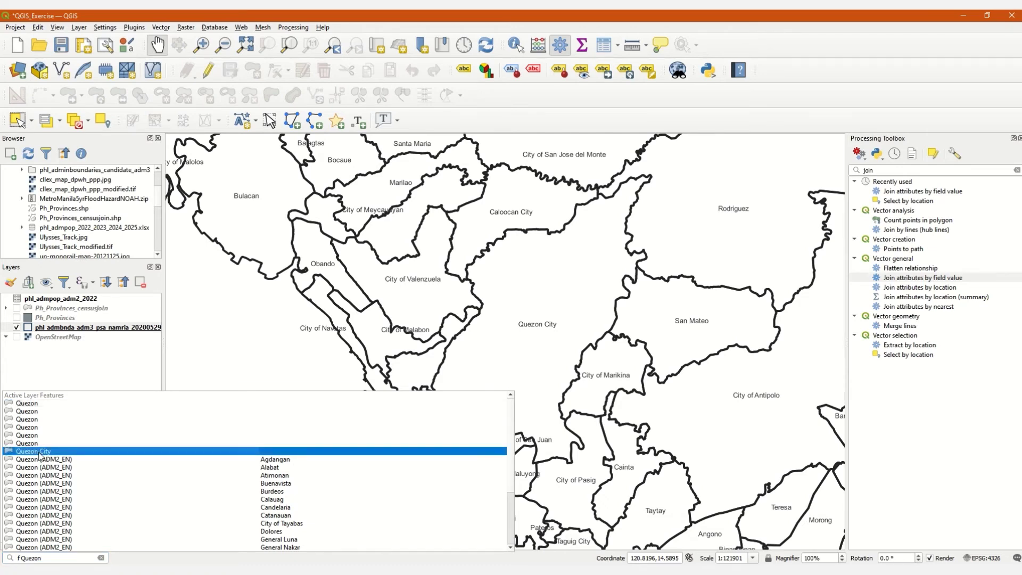
pyautogui.click(39, 451)
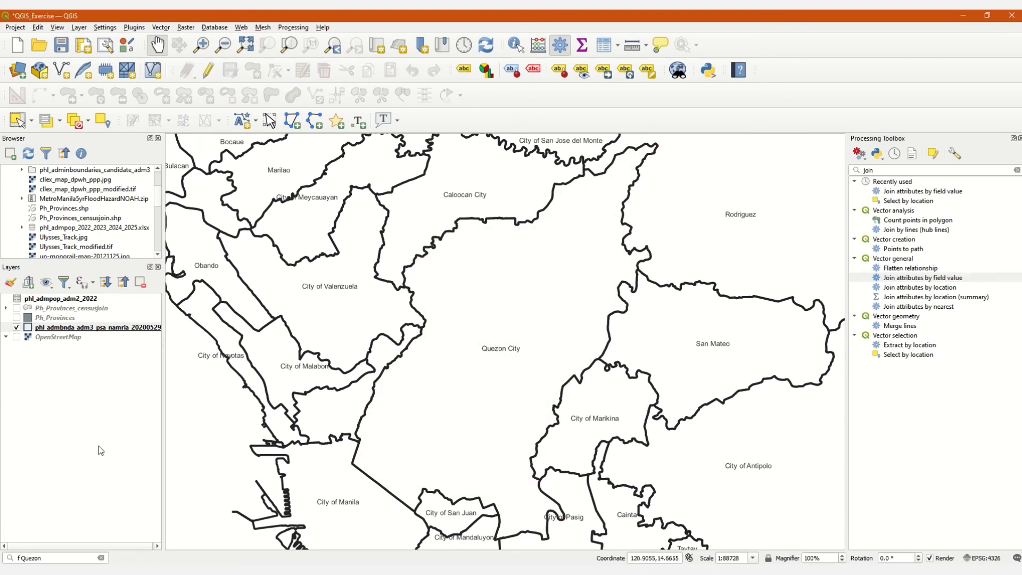
# Look through the remaining Quezon matches in the locator and clear the search
pyautogui.click(47, 558)
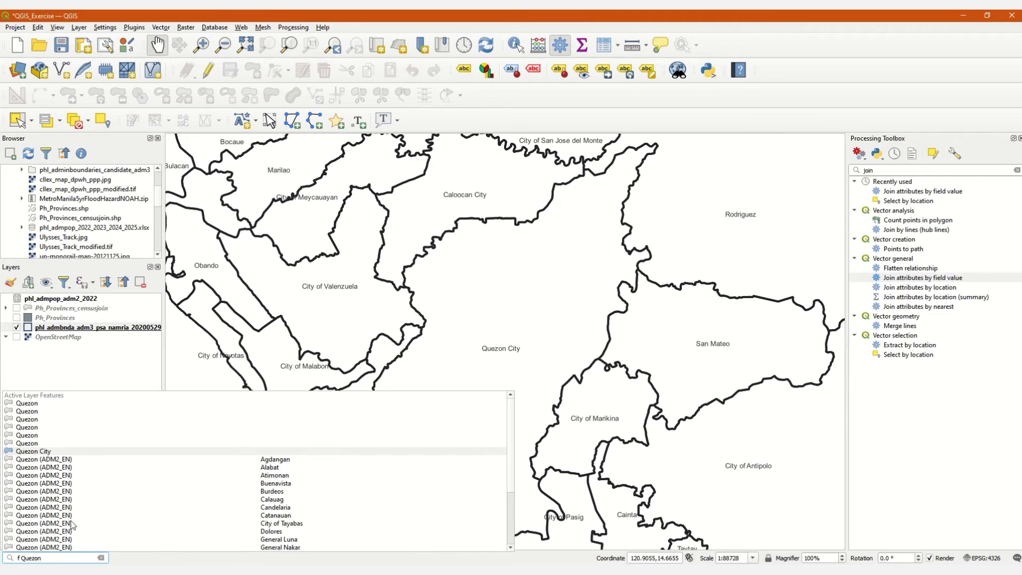
pyautogui.scroll(-3, 74, 526)
pyautogui.scroll(3, 70, 533)
pyautogui.scroll(-3, 184, 446)
pyautogui.scroll(3, 139, 523)
pyautogui.scroll(-1, 85, 524)
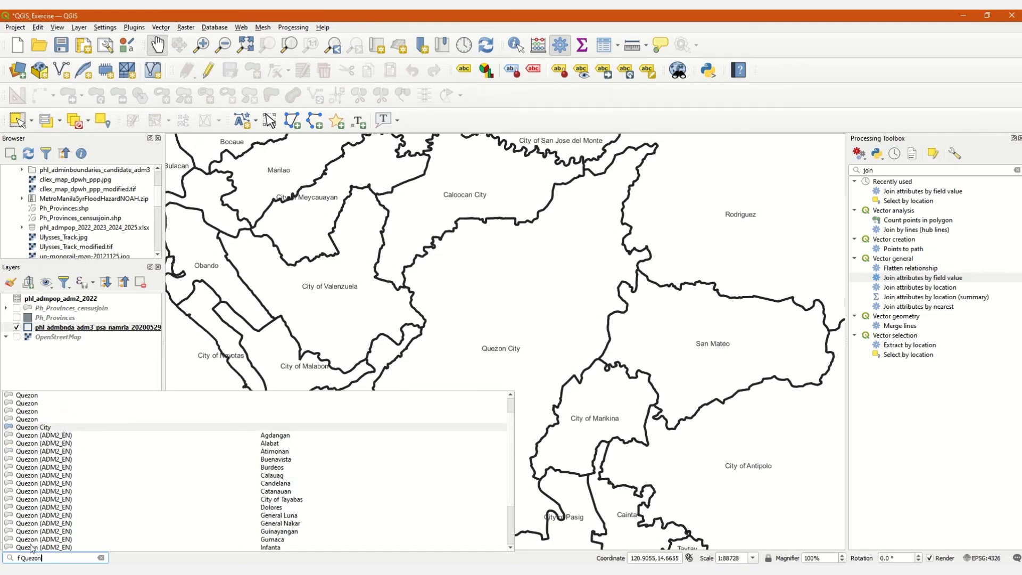
pyautogui.click(100, 557)
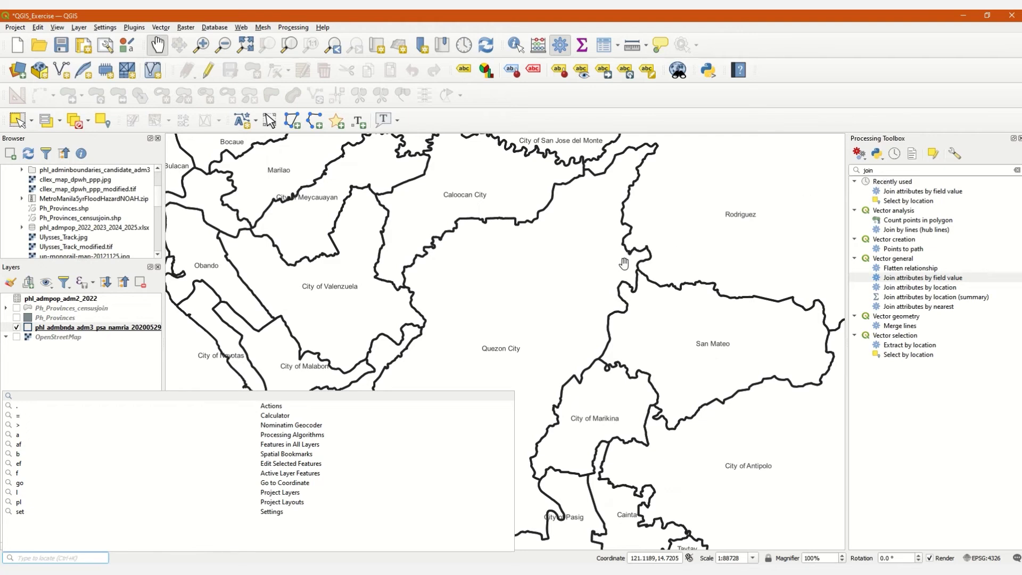
# Search the processing algorithms for select and open Select by attribute for the adm3 boundary layer
pyautogui.doubleClick(881, 167)
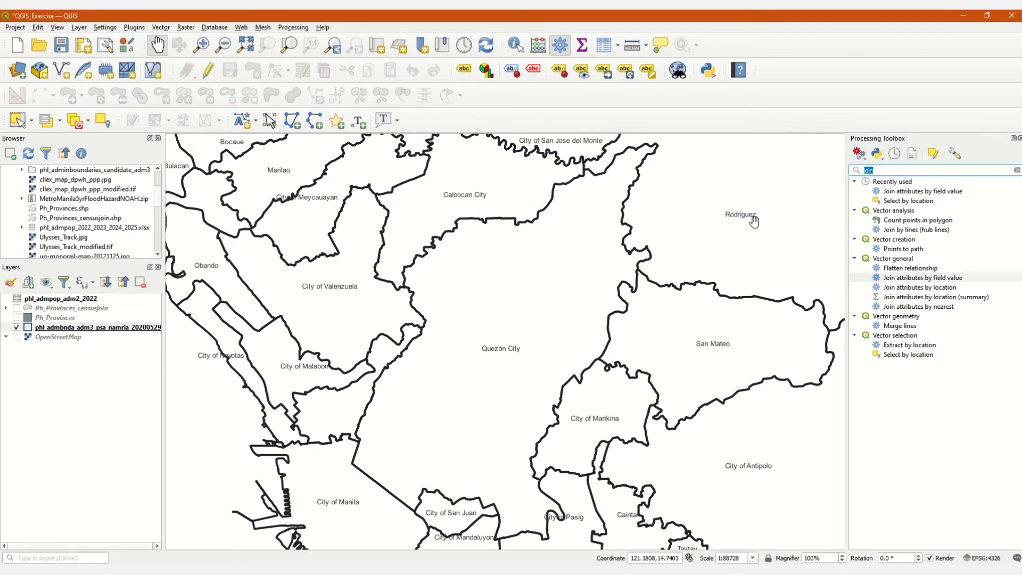
pyautogui.write('select')
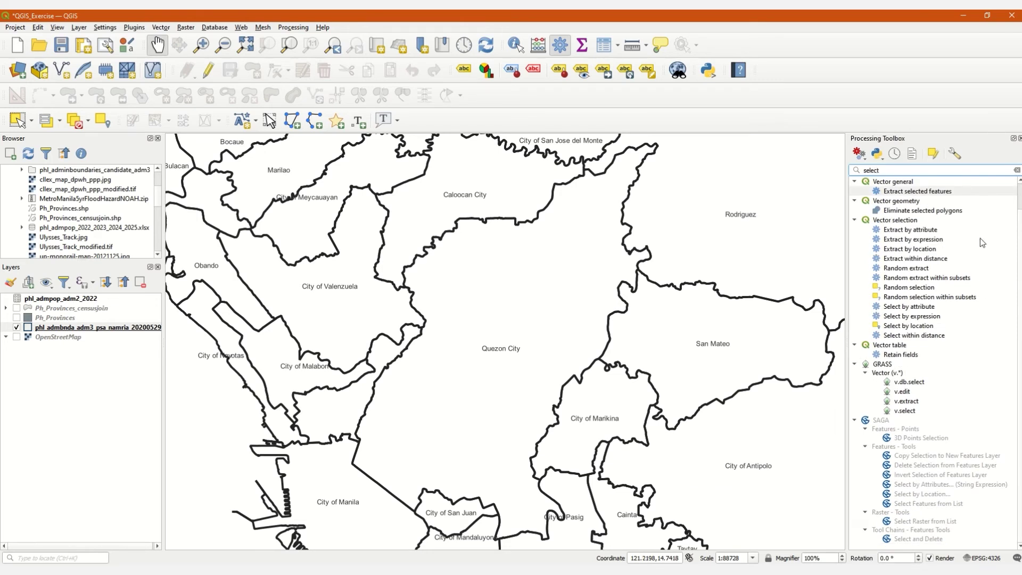
pyautogui.doubleClick(901, 307)
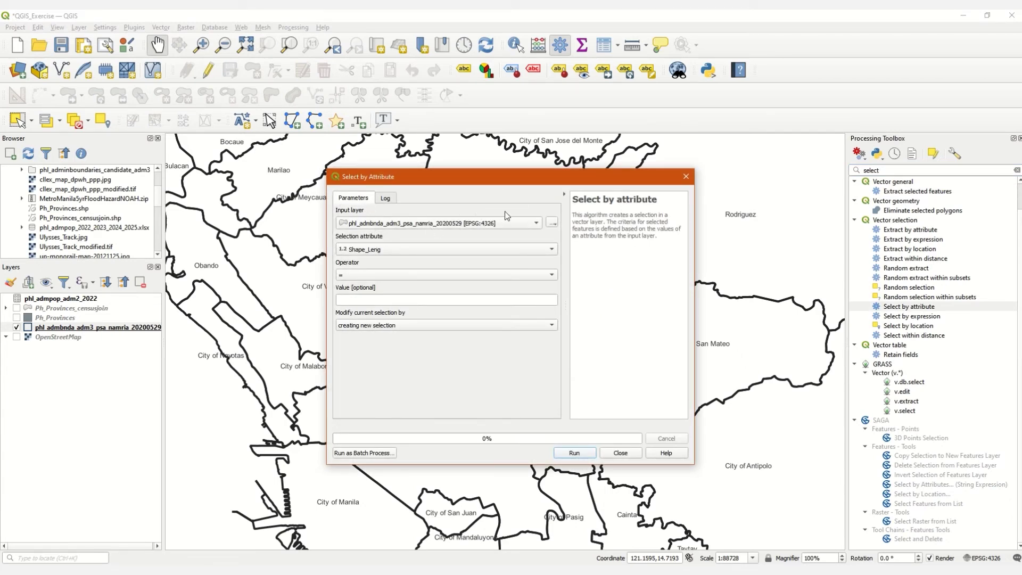
pyautogui.moveTo(404, 176); pyautogui.dragTo(602, 205)
# Create a new selection of the adm3 features whose ADM3_EN equals Quezon City
pyautogui.click(602, 279)
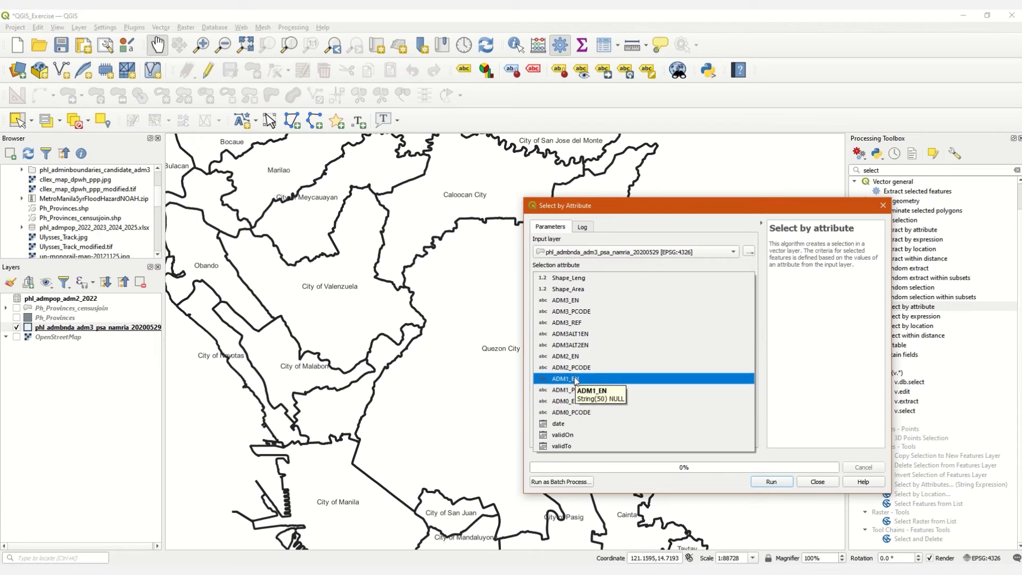
pyautogui.click(574, 302)
pyautogui.click(561, 327)
pyautogui.write('Quezon City')
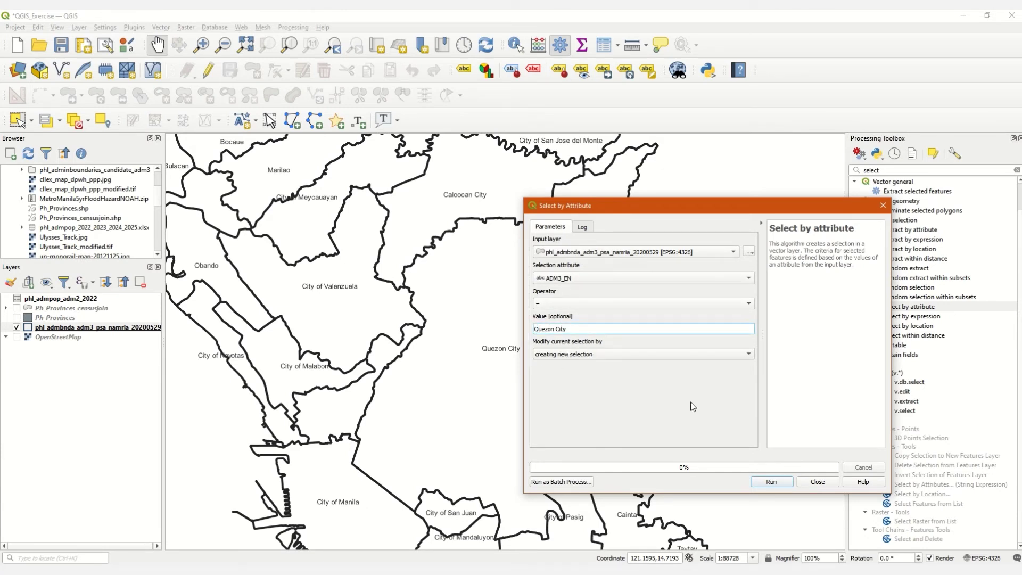
pyautogui.click(771, 482)
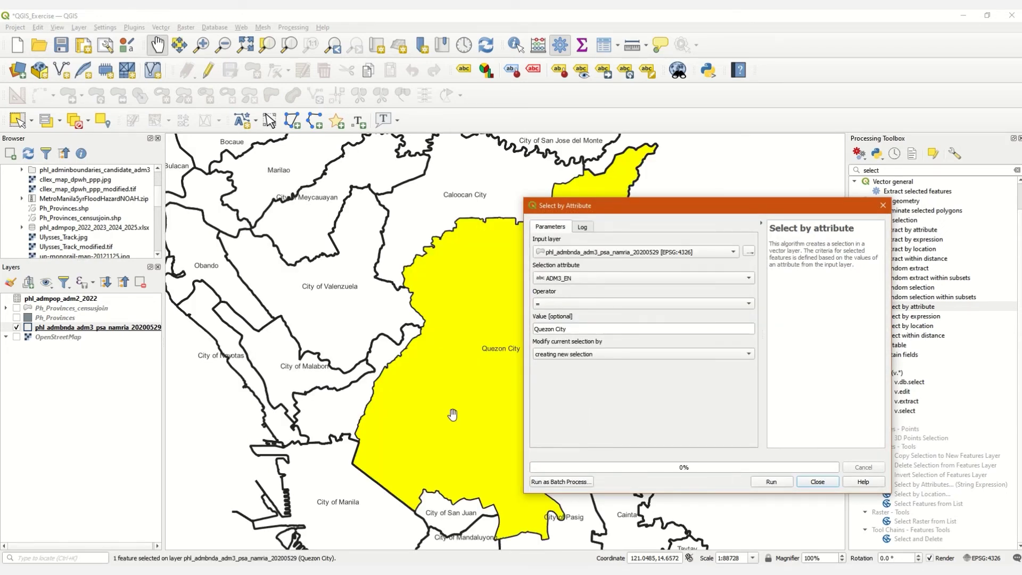
# Examine the selected Quezon City polygon among the surrounding municipalities, from the wider region down to Metro Manila
pyautogui.moveTo(614, 206); pyautogui.dragTo(760, 176)
pyautogui.scroll(-2, 491, 340)
pyautogui.scroll(-2, 490, 341)
pyautogui.moveTo(567, 415); pyautogui.dragTo(445, 305)
pyautogui.scroll(-1, 445, 304)
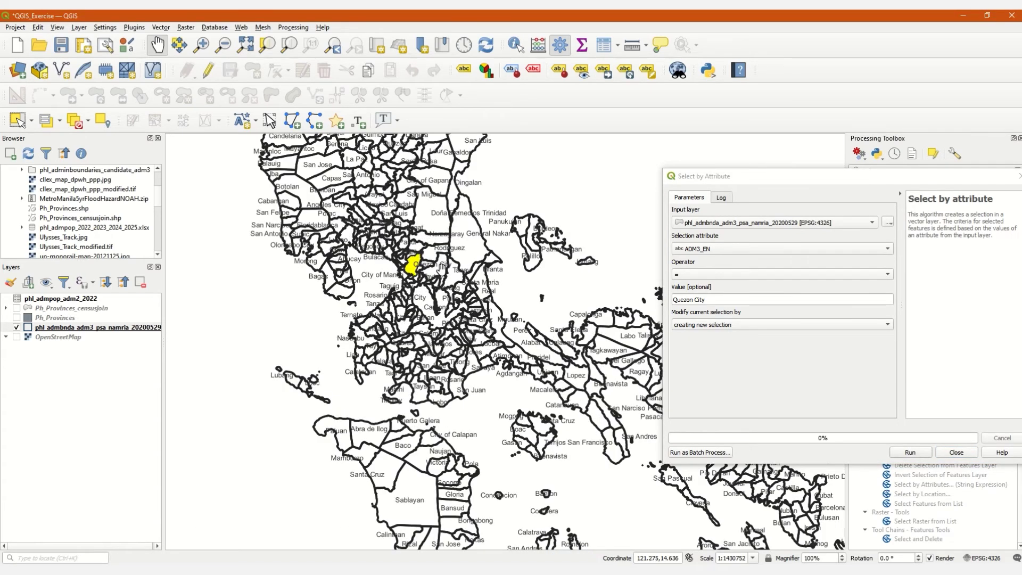
pyautogui.moveTo(510, 281); pyautogui.dragTo(573, 350)
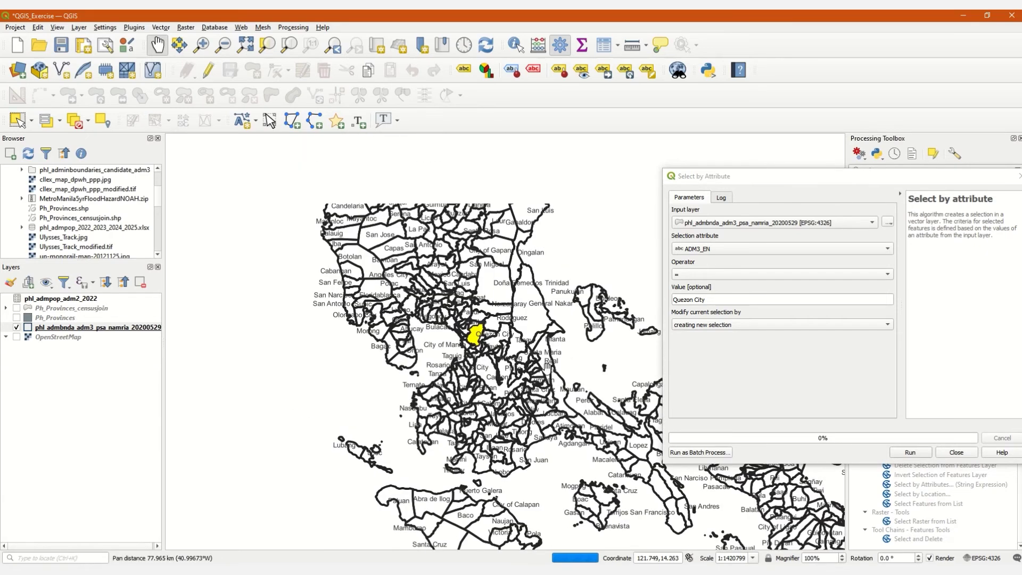
pyautogui.scroll(1, 456, 342)
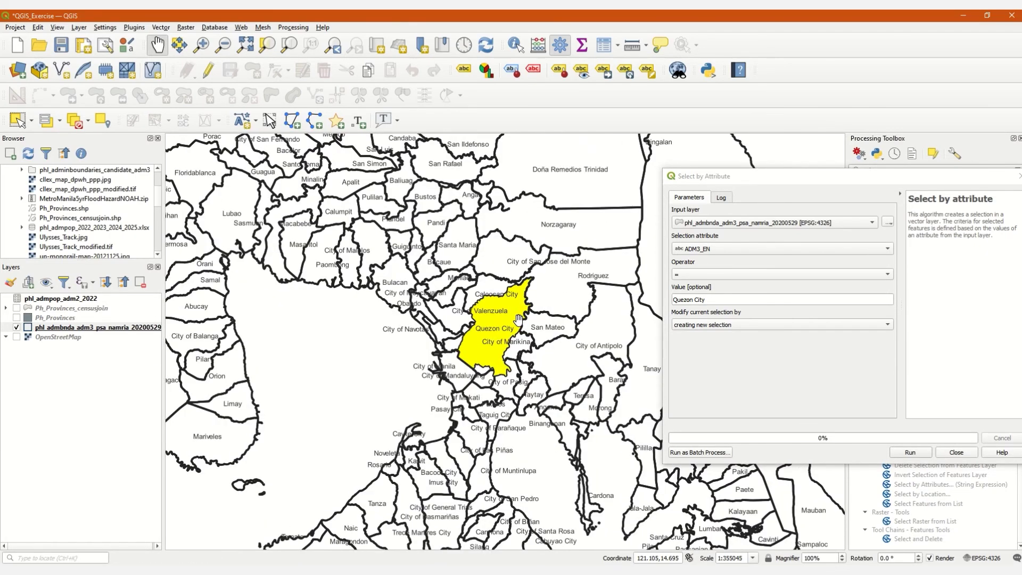
# Close the Select by Attribute dialog and deselect the Quezon City feature
pyautogui.moveTo(733, 182); pyautogui.dragTo(565, 186)
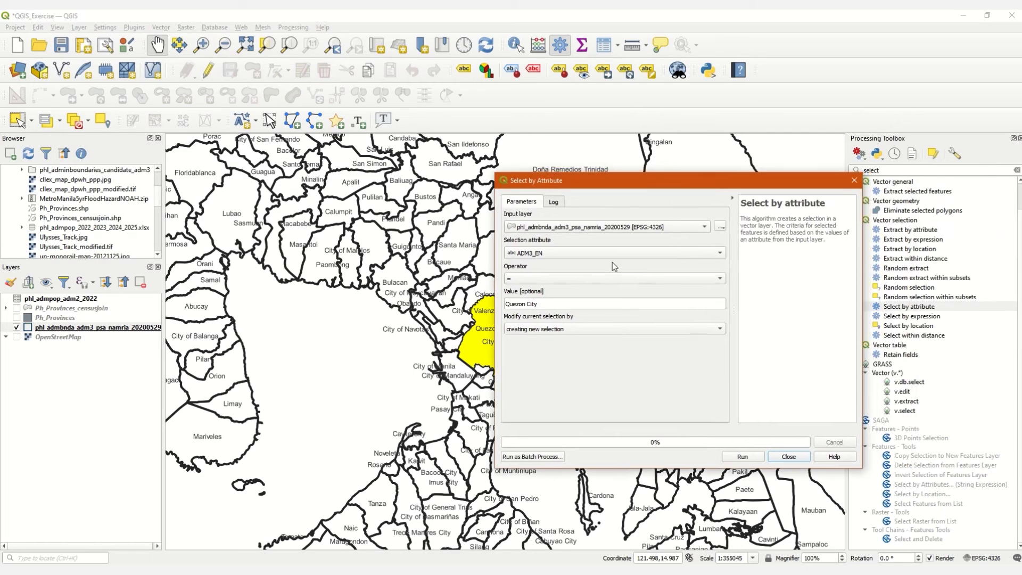
pyautogui.click(786, 456)
pyautogui.scroll(1, 514, 311)
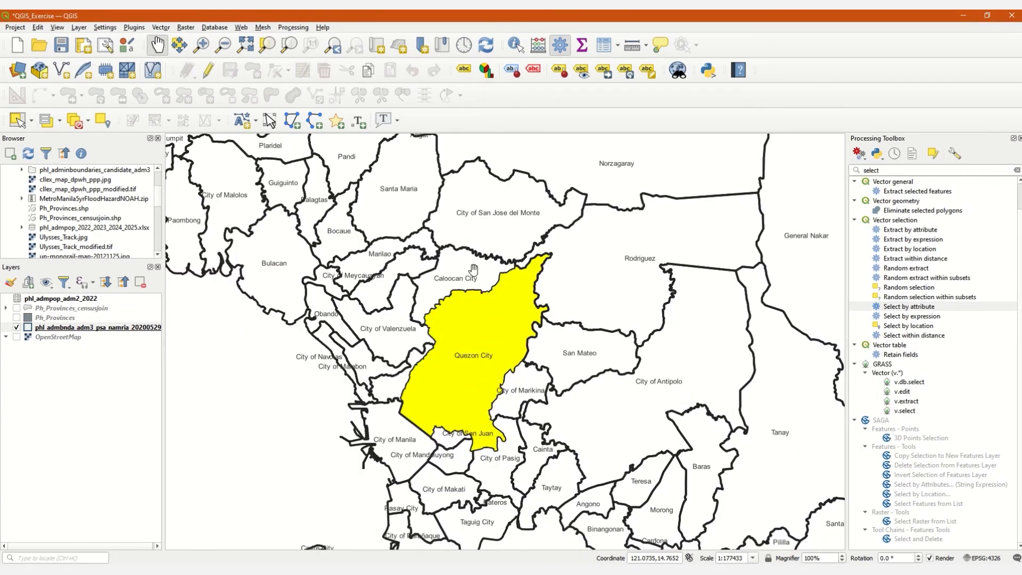
pyautogui.click(75, 123)
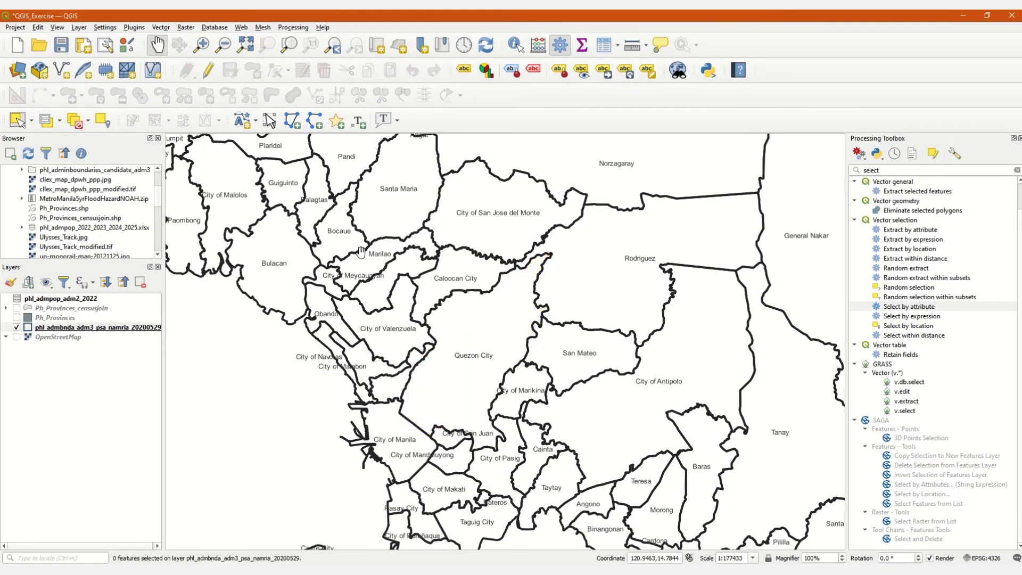
pyautogui.moveTo(419, 358); pyautogui.dragTo(472, 328)
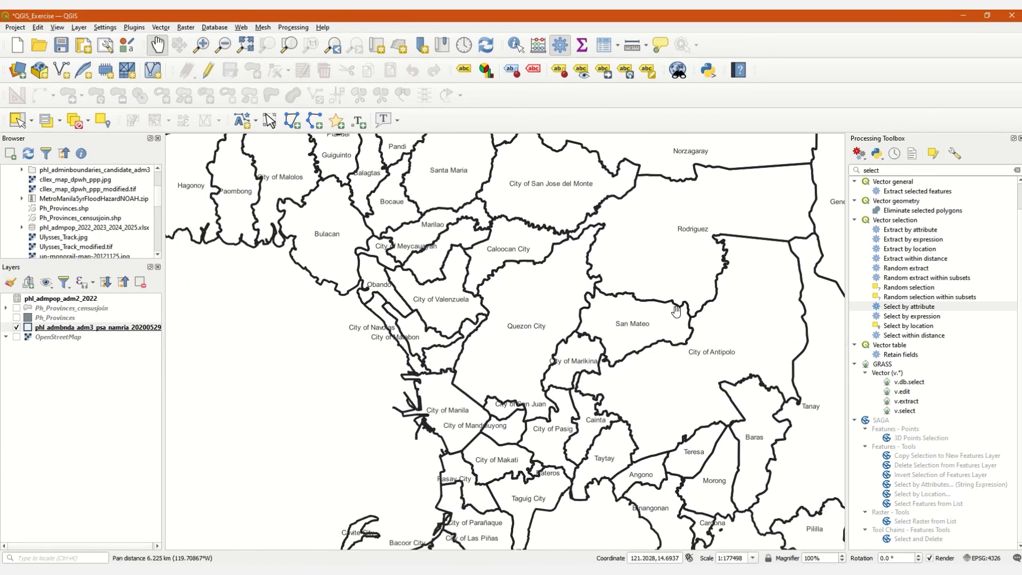
# Open Select by expression for the adm3 boundary layer and bring up its expression builder
pyautogui.doubleClick(906, 317)
pyautogui.moveTo(606, 191); pyautogui.dragTo(466, 200)
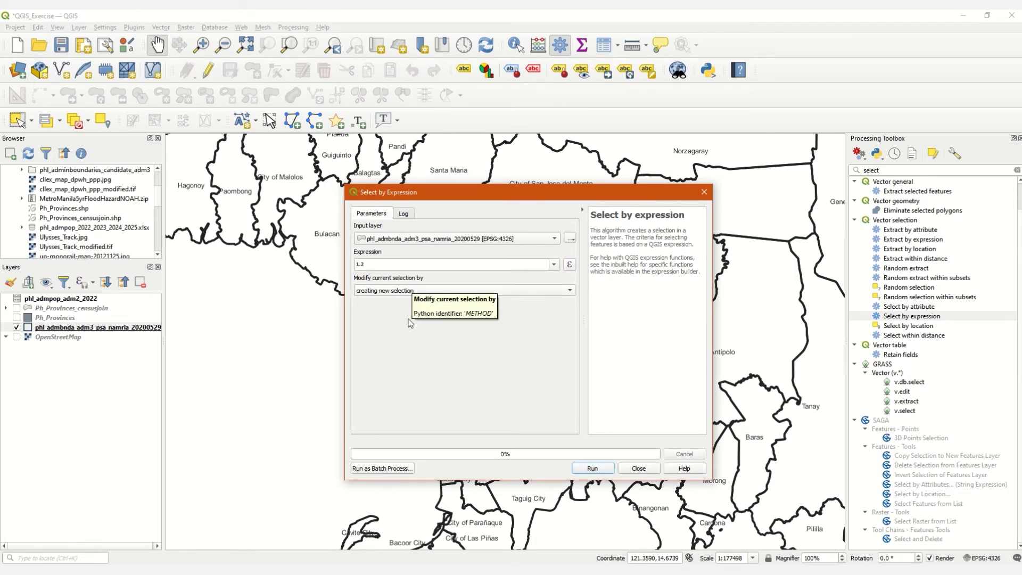
pyautogui.moveTo(429, 197); pyautogui.dragTo(476, 184)
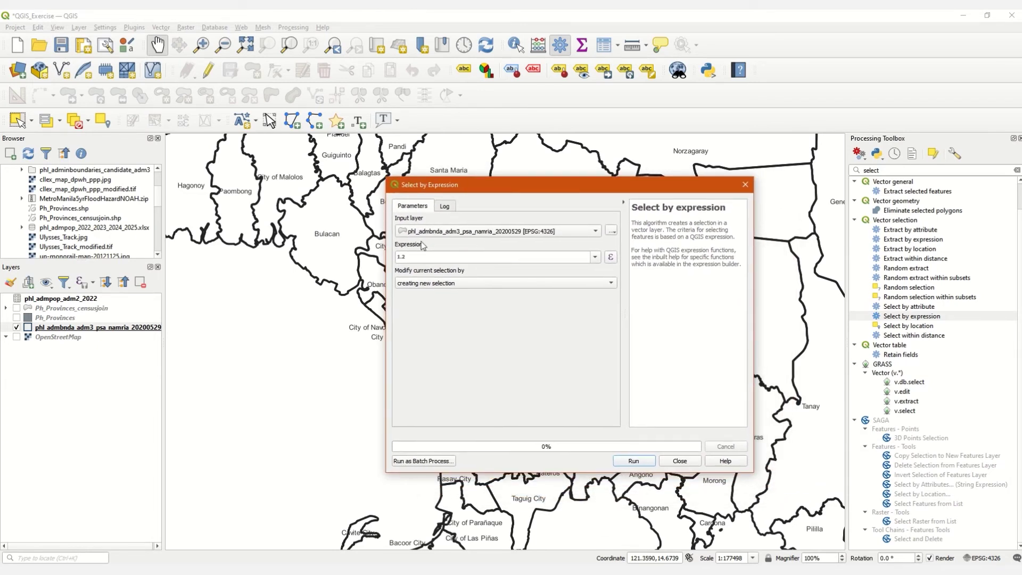
pyautogui.click(610, 257)
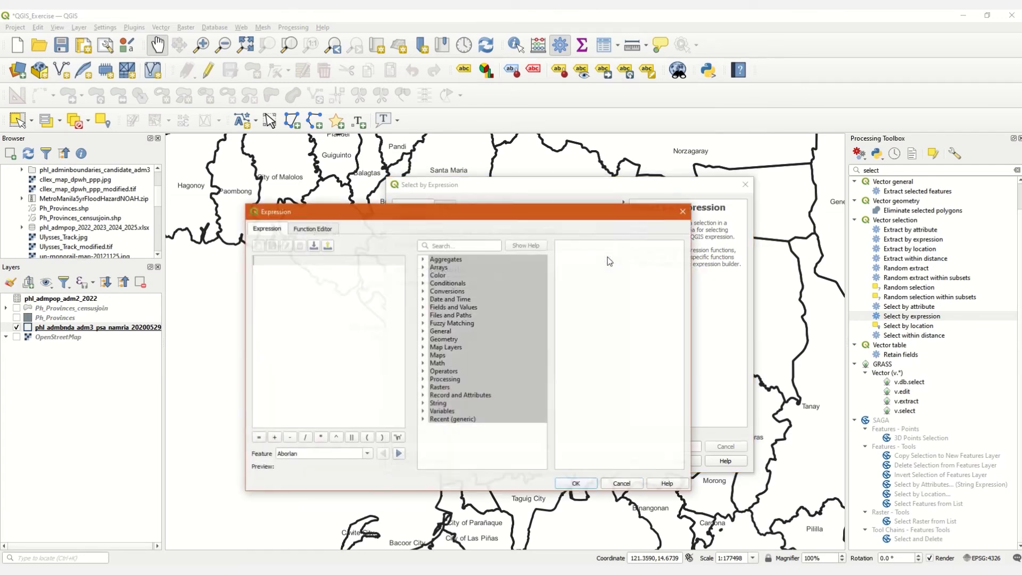
pyautogui.moveTo(493, 219); pyautogui.dragTo(581, 182)
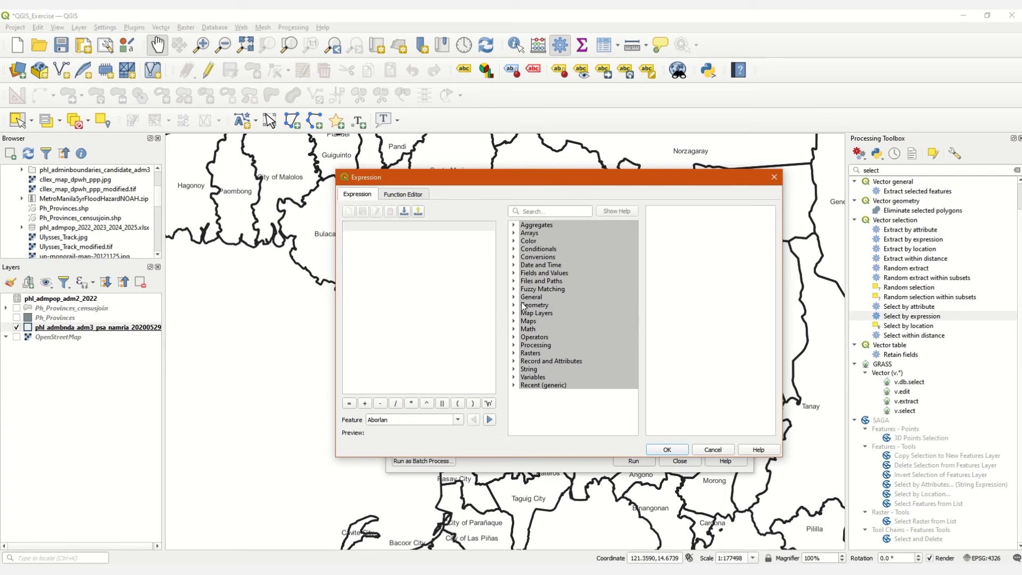
# Build the expression "ADM3_EN" = 'San Jose' and run it as a new selection on the adm3 layer
pyautogui.click(513, 274)
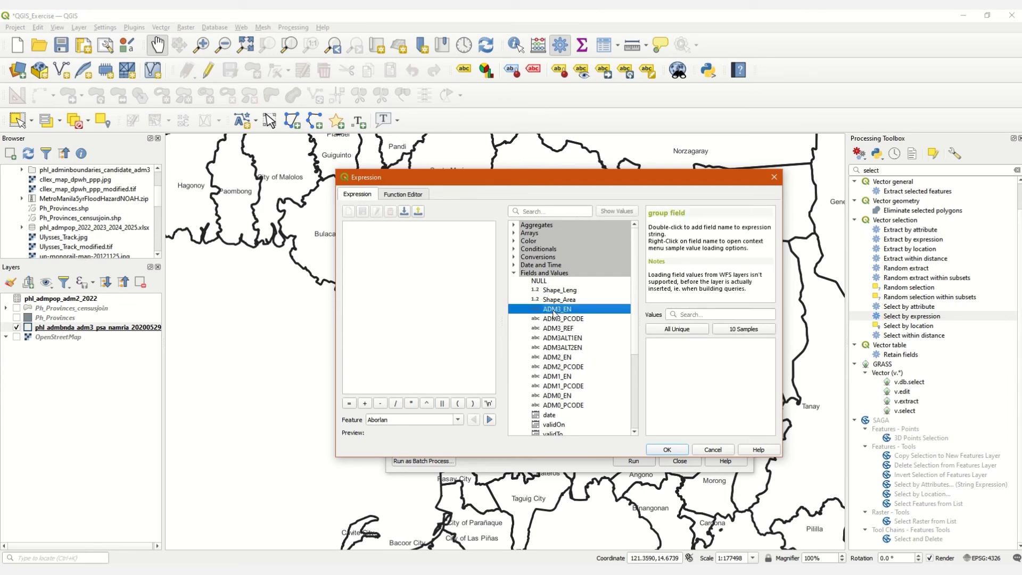
pyautogui.doubleClick(557, 308)
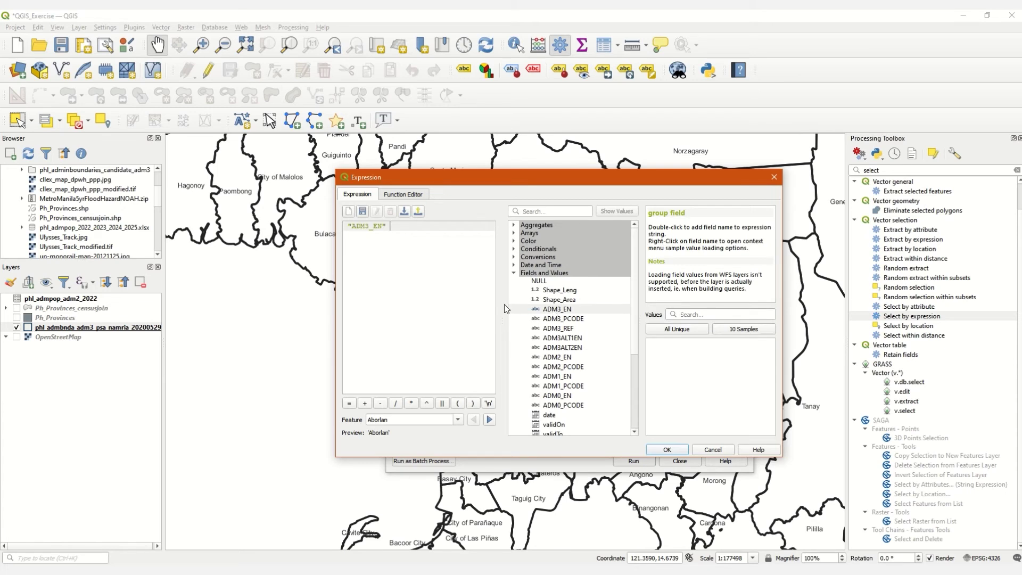
pyautogui.click(349, 403)
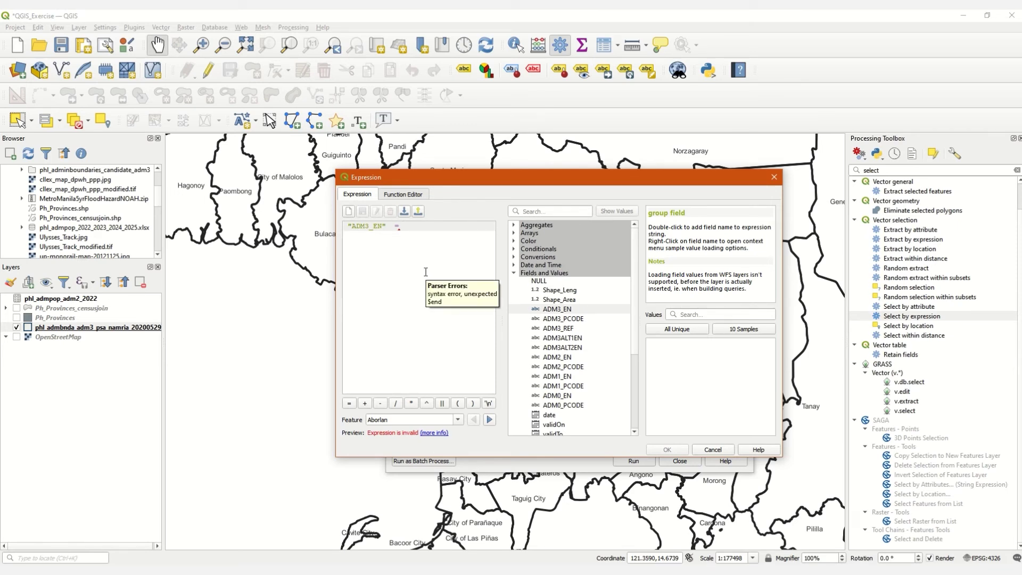
pyautogui.write("'San Jose'")
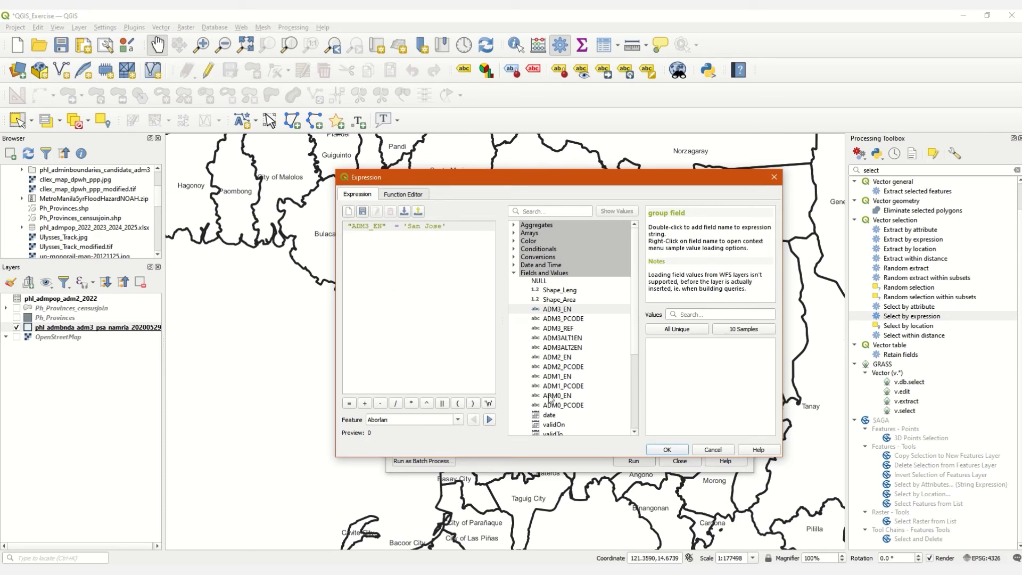
pyautogui.click(667, 449)
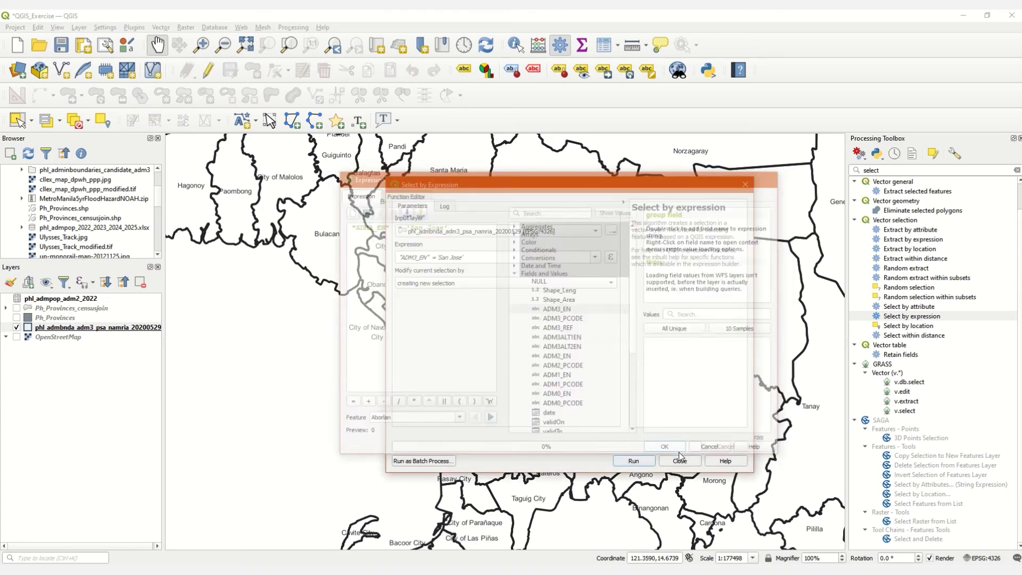
pyautogui.click(633, 458)
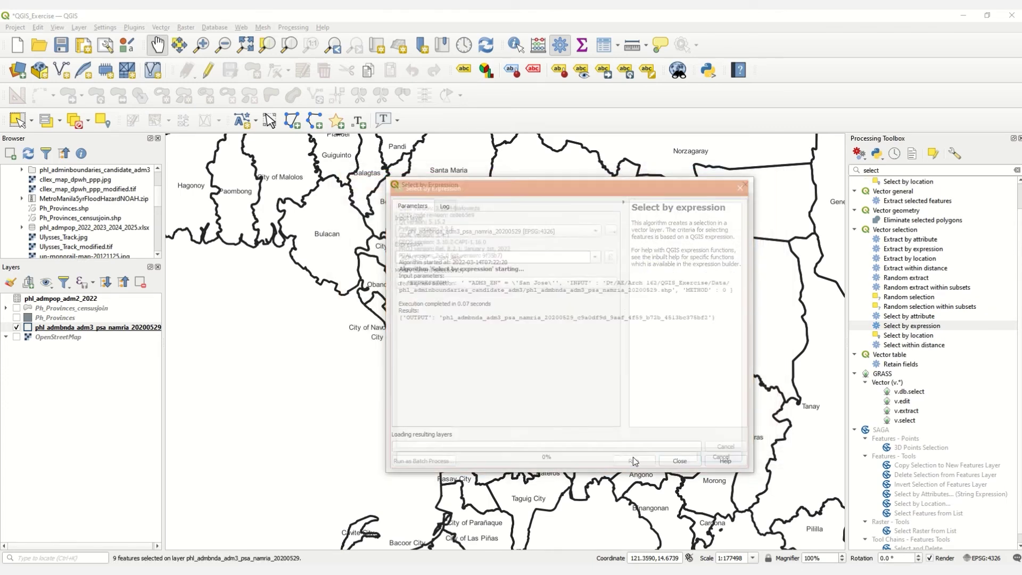
pyautogui.moveTo(489, 190); pyautogui.dragTo(807, 155)
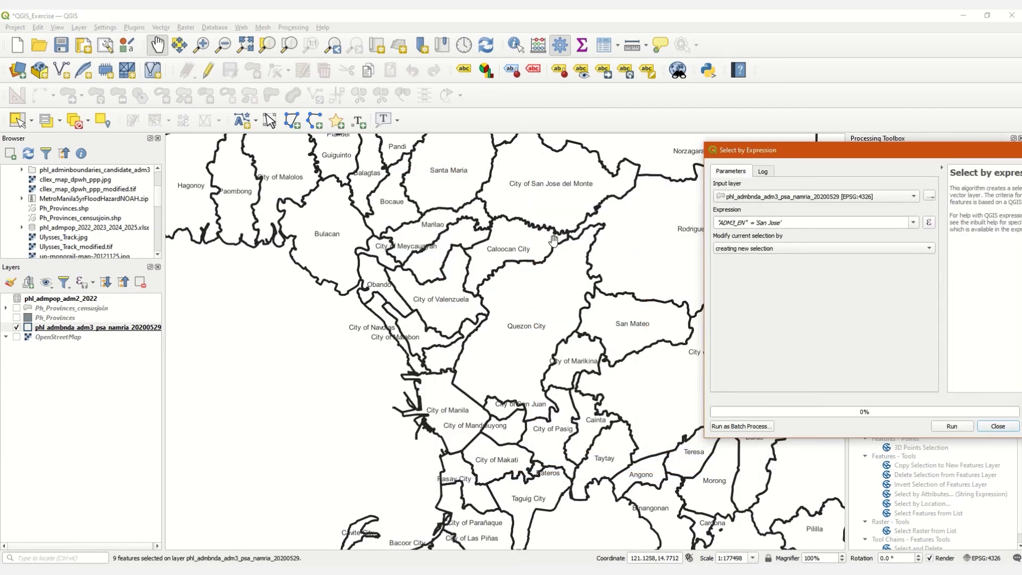
pyautogui.scroll(-4, 514, 249)
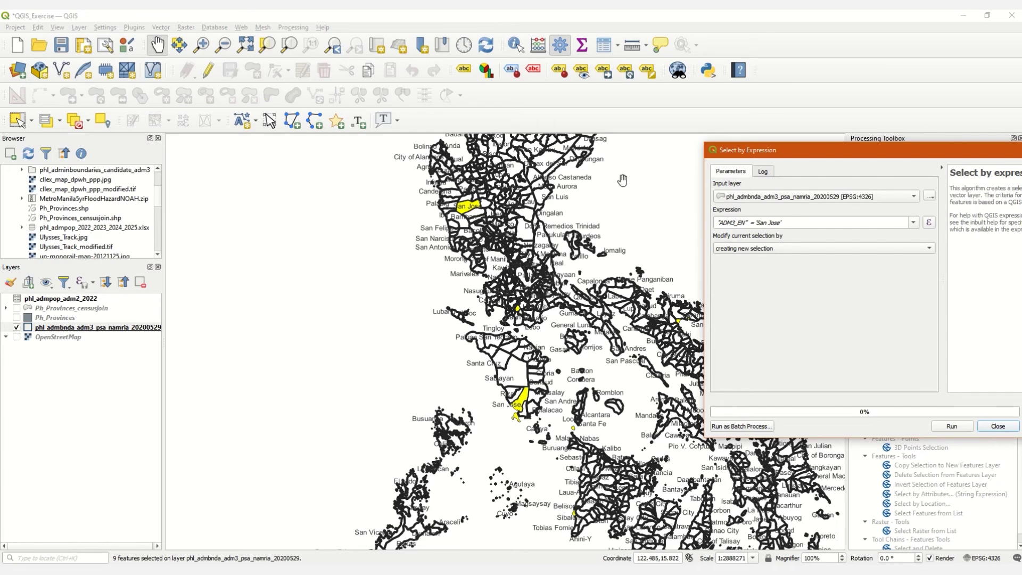
pyautogui.moveTo(539, 181); pyautogui.dragTo(516, 254)
# Reopen the selection expression, enclose the San Jose condition in parentheses, and append AND with an empty pair of parentheses
pyautogui.moveTo(744, 153); pyautogui.dragTo(569, 184)
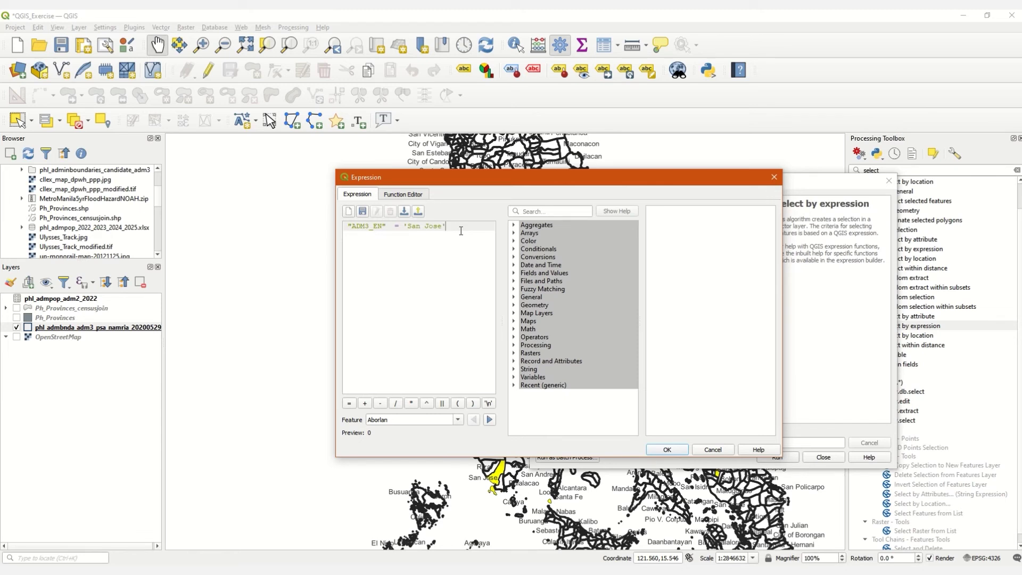
pyautogui.write(')')
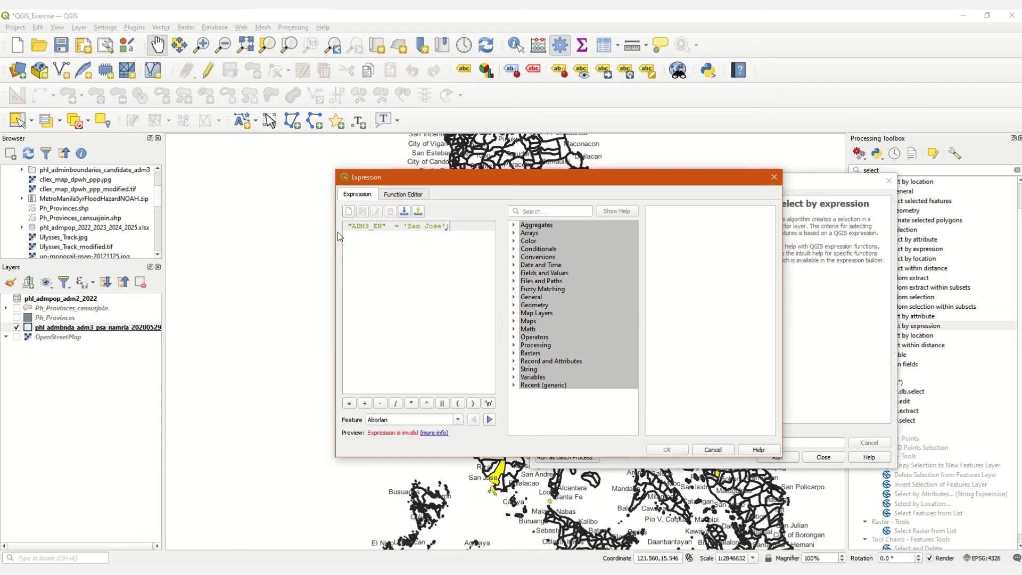
pyautogui.write('(')
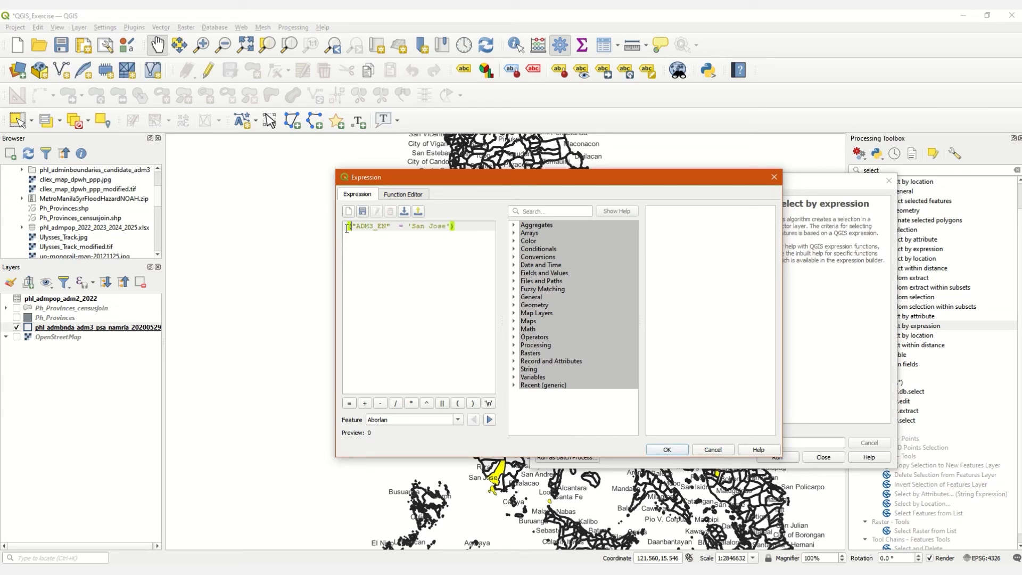
pyautogui.click(469, 226)
pyautogui.click(443, 363)
pyautogui.write('AN')
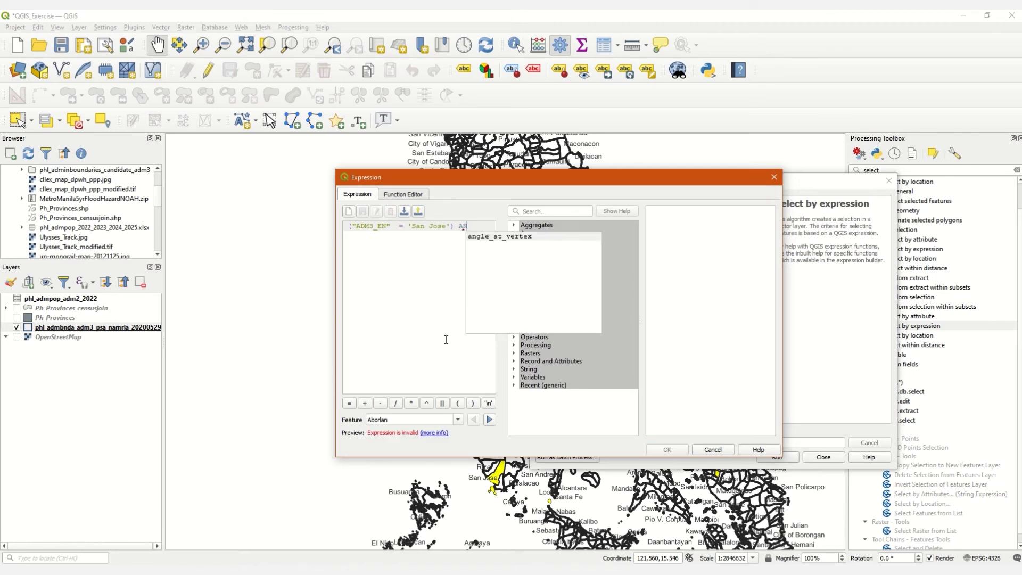
pyautogui.write('D (')
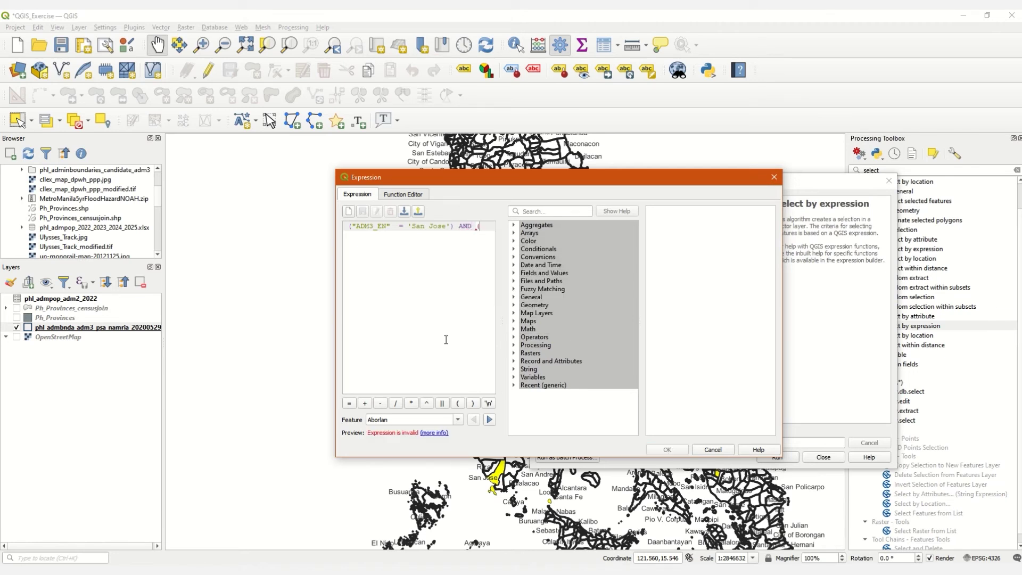
pyautogui.write(')')
# Enter "ADM2_EN" = 'Tarlac' as the second condition, then run the new selection and close Select by Expression
pyautogui.click(513, 273)
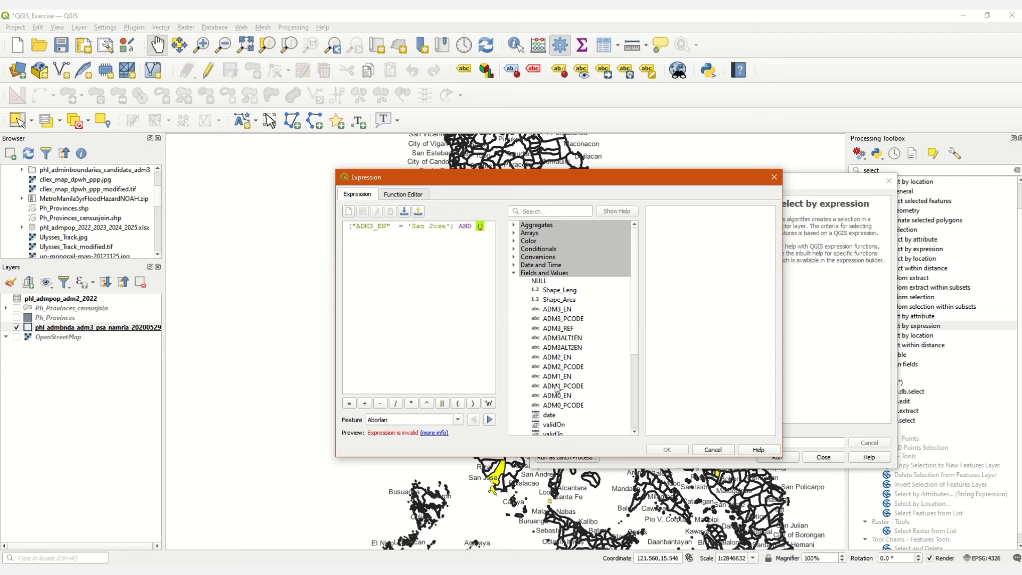
pyautogui.doubleClick(556, 357)
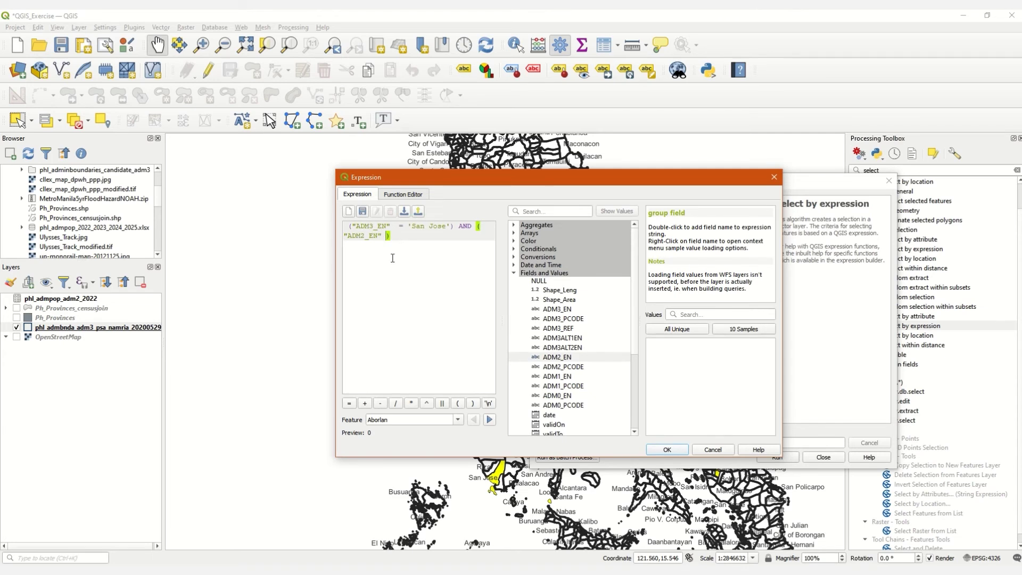
pyautogui.click(349, 403)
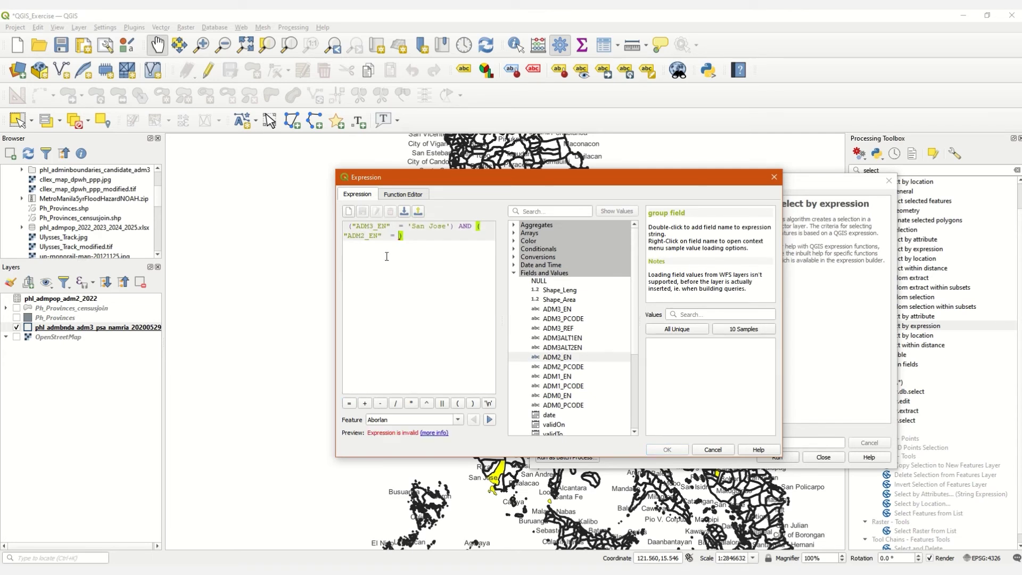
pyautogui.write("'Tarlac")
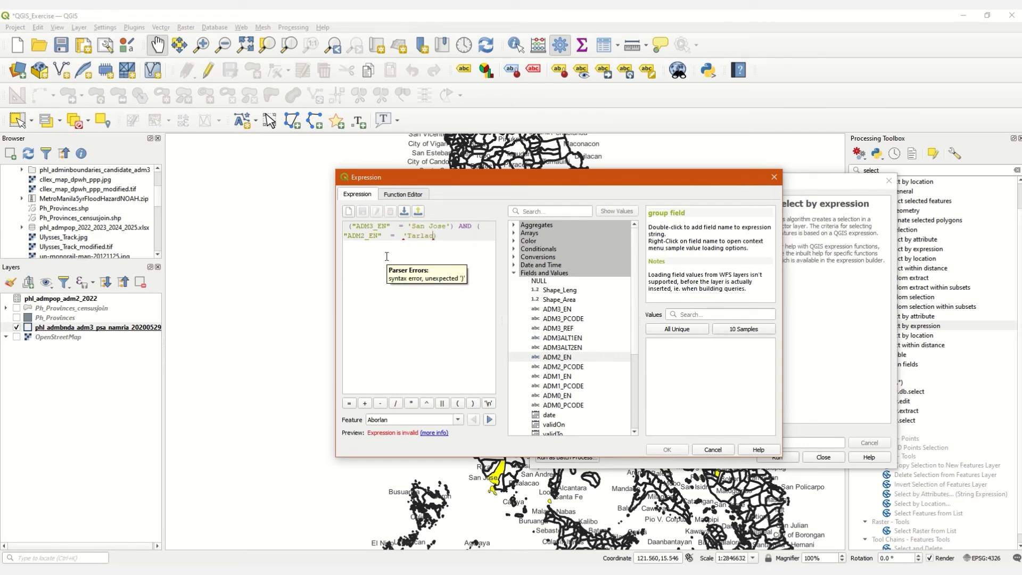
pyautogui.write("'")
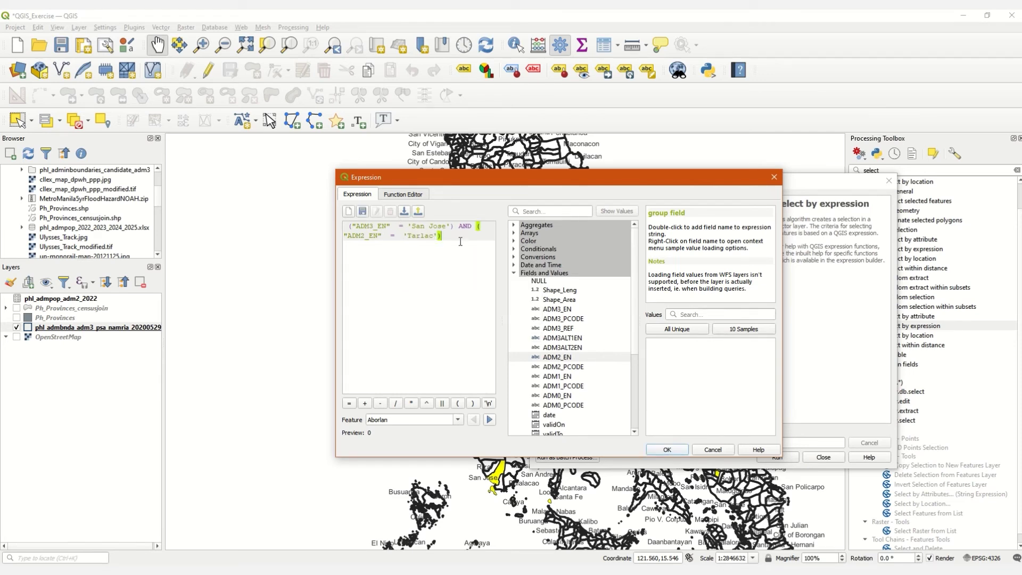
pyautogui.click(667, 450)
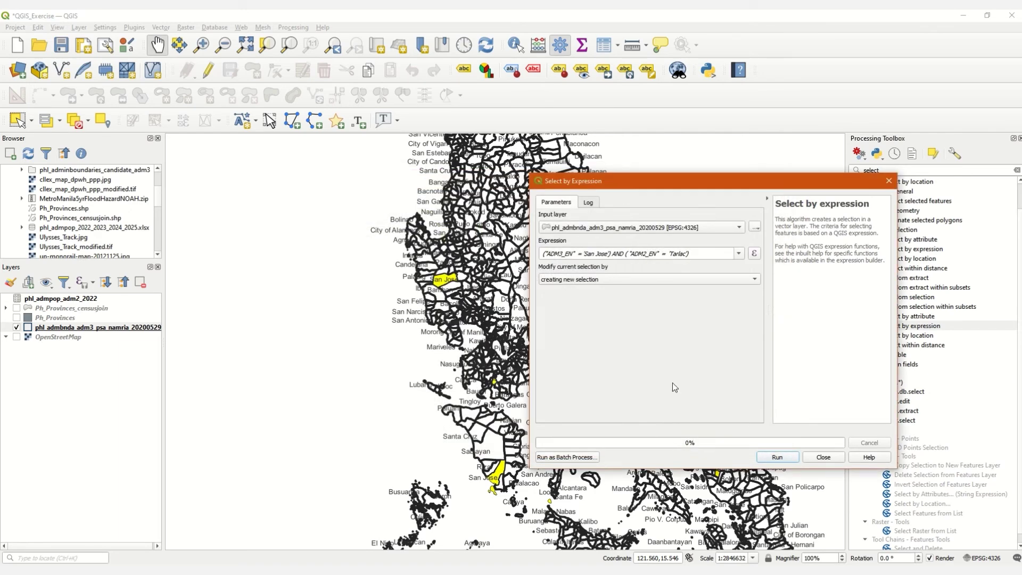
pyautogui.click(787, 456)
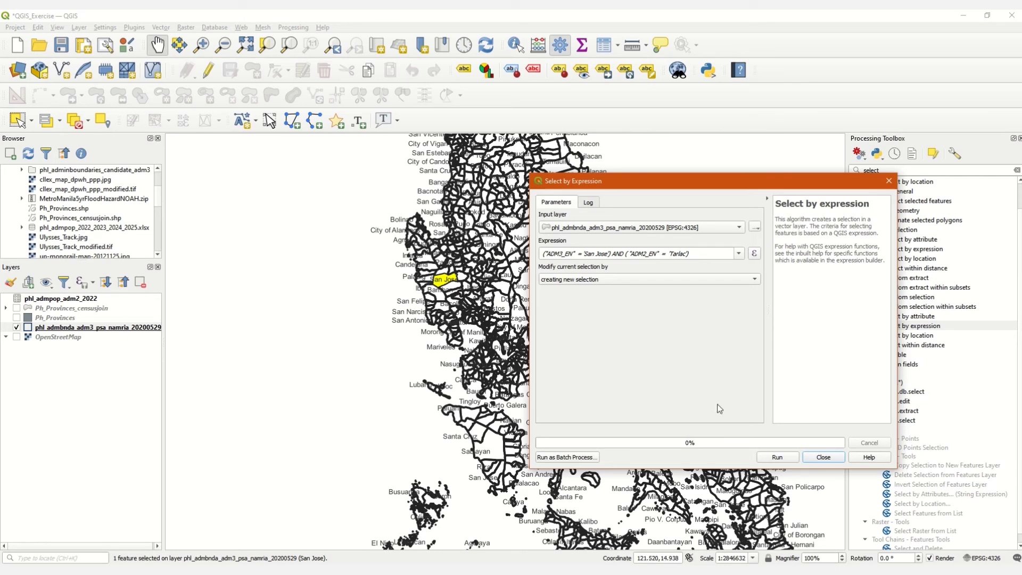
pyautogui.click(813, 457)
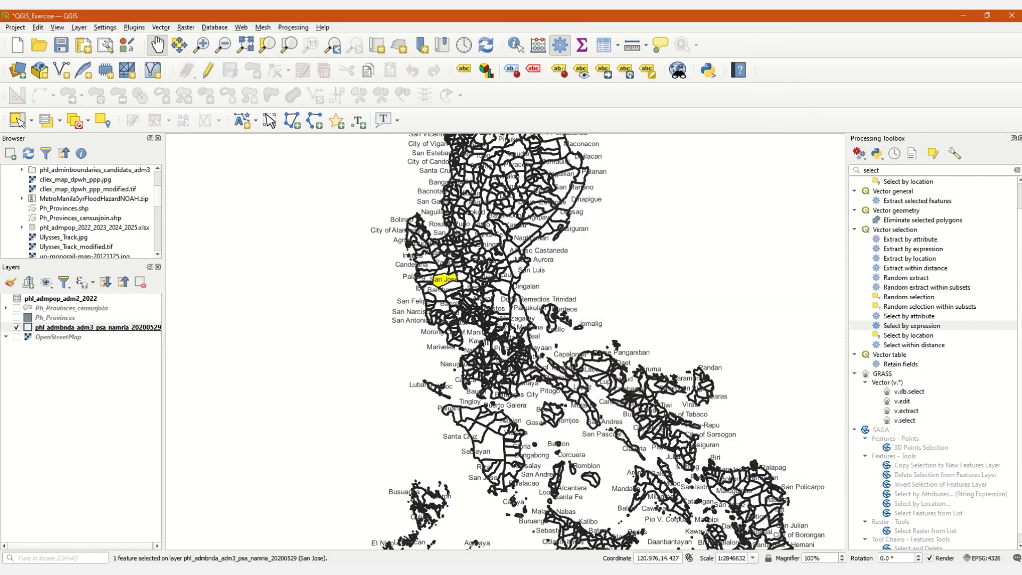
# Add gis_osm_railways_free_1.shp from the philippines-latest-free.shp folder to the project, above the adm3 layer
pyautogui.scroll(4, 486, 344)
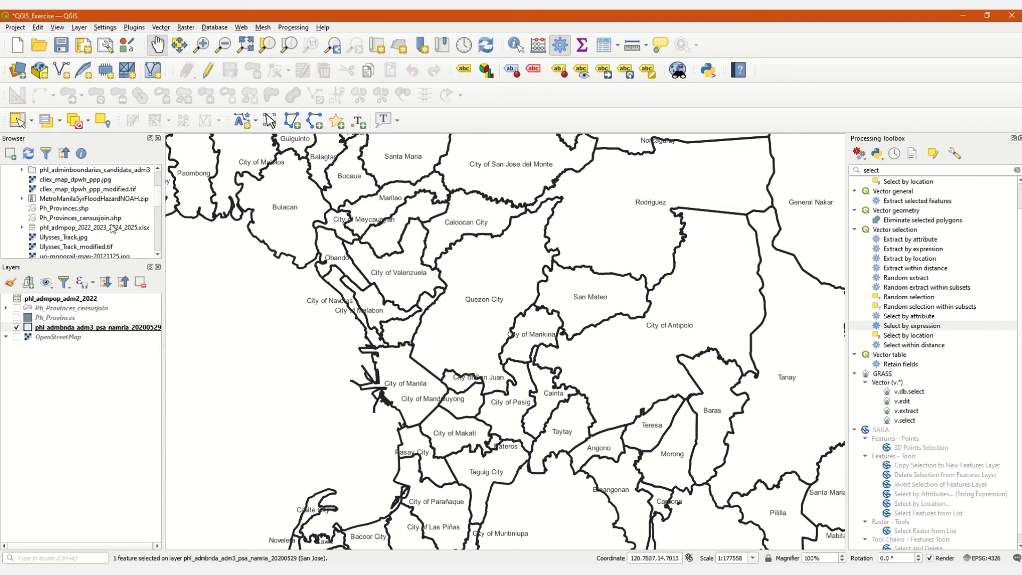
pyautogui.scroll(2, 158, 192)
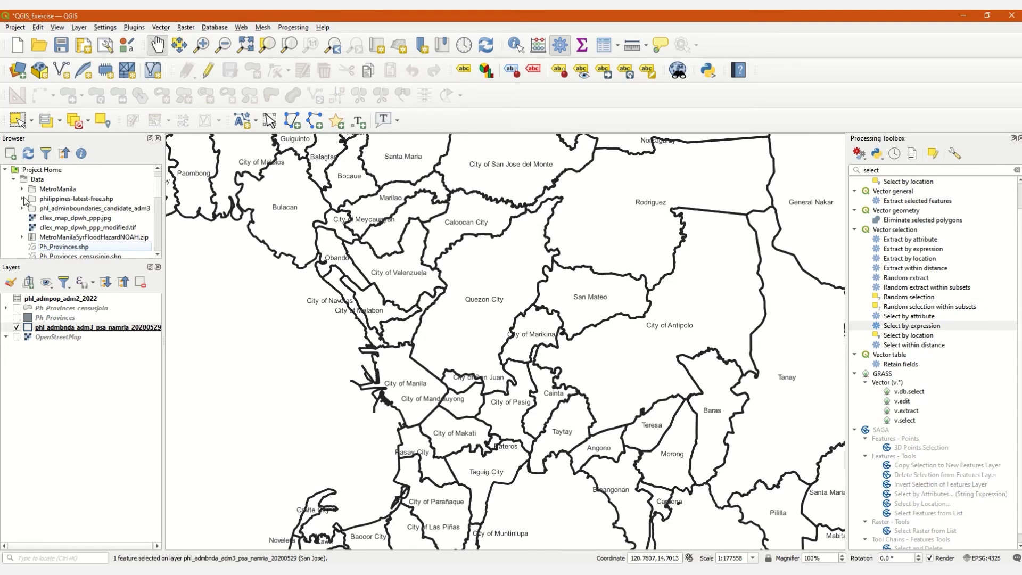
pyautogui.click(23, 198)
pyautogui.scroll(-2, 98, 196)
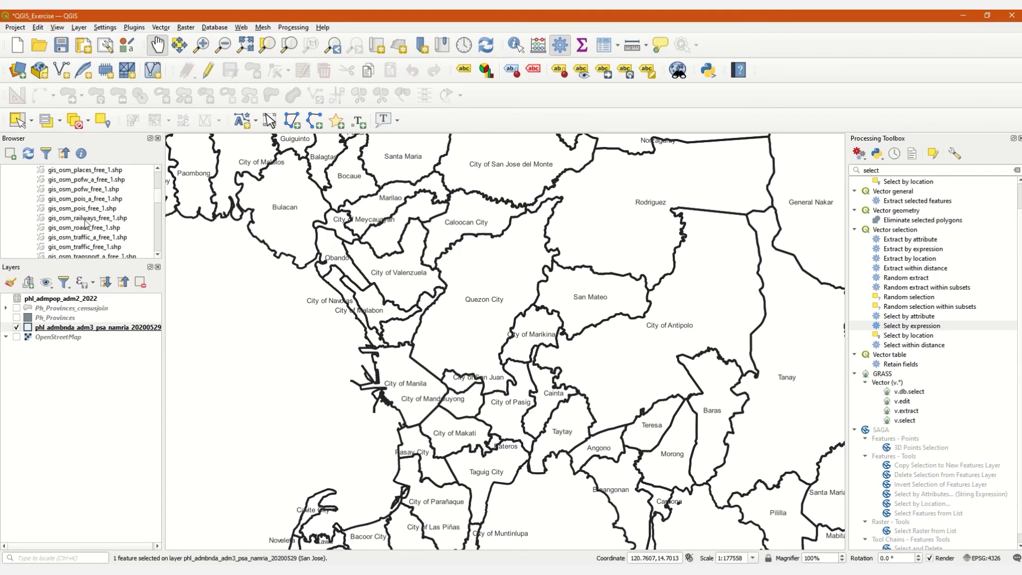
pyautogui.moveTo(84, 218); pyautogui.dragTo(98, 385)
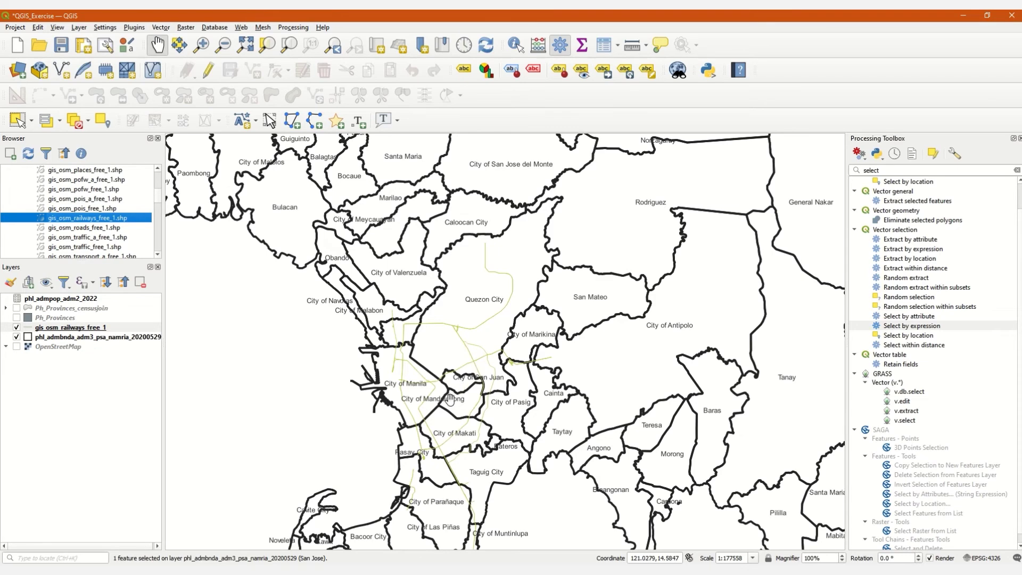
# Style the gis_osm_railways_free_1 layer with the topo railway symbol
pyautogui.rightClick(59, 331)
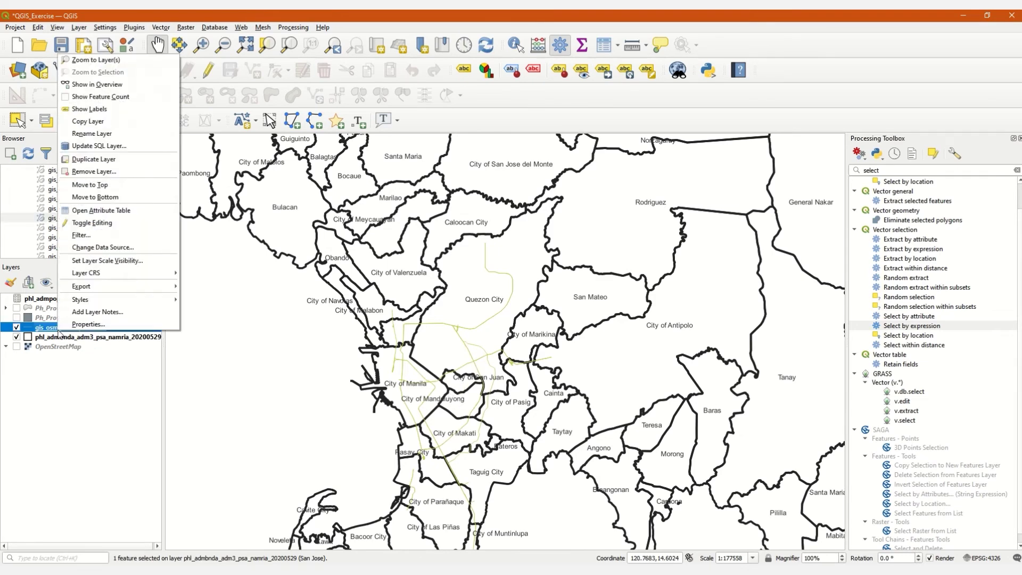
pyautogui.click(78, 324)
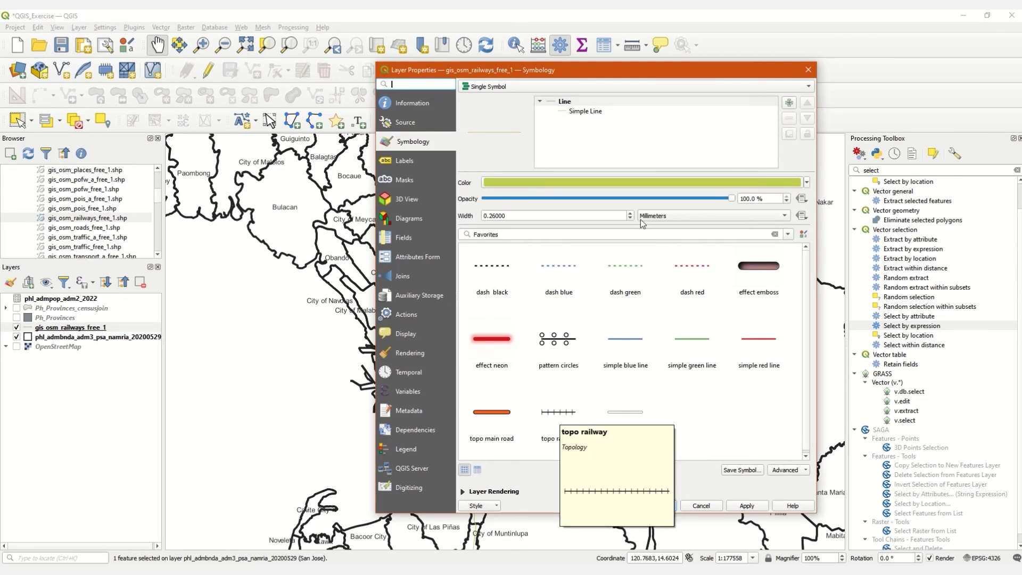
pyautogui.click(559, 418)
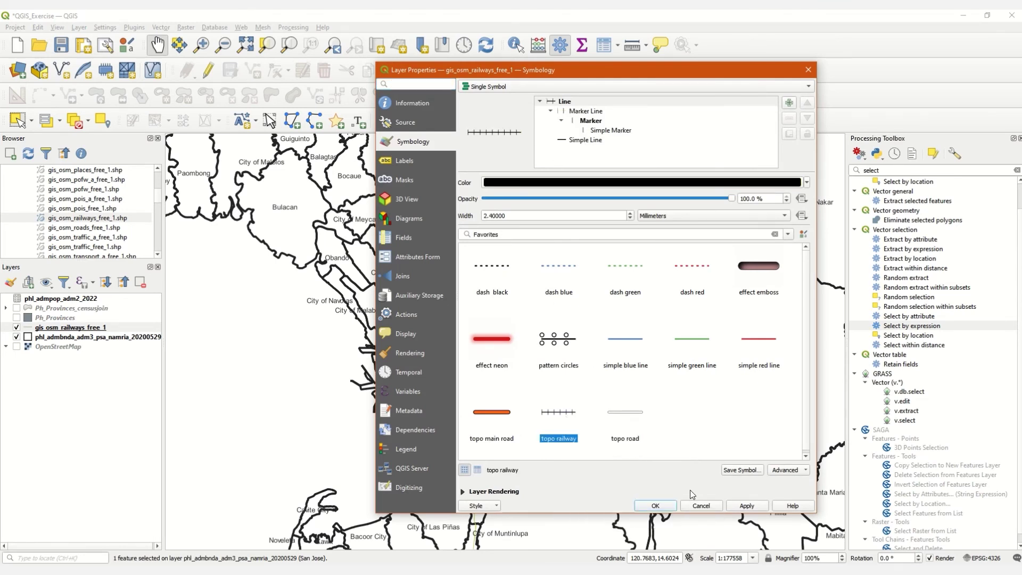
pyautogui.click(668, 508)
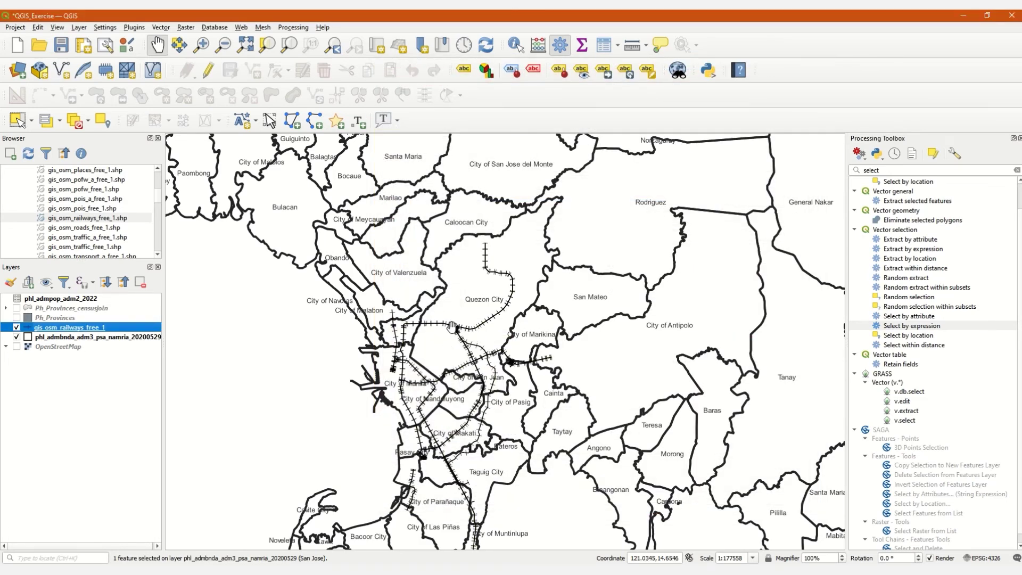
# Run Select by location to create a new selection of adm3 features that intersect gis_osm_railways_free_1
pyautogui.scroll(1, 450, 346)
pyautogui.moveTo(451, 350); pyautogui.dragTo(459, 245)
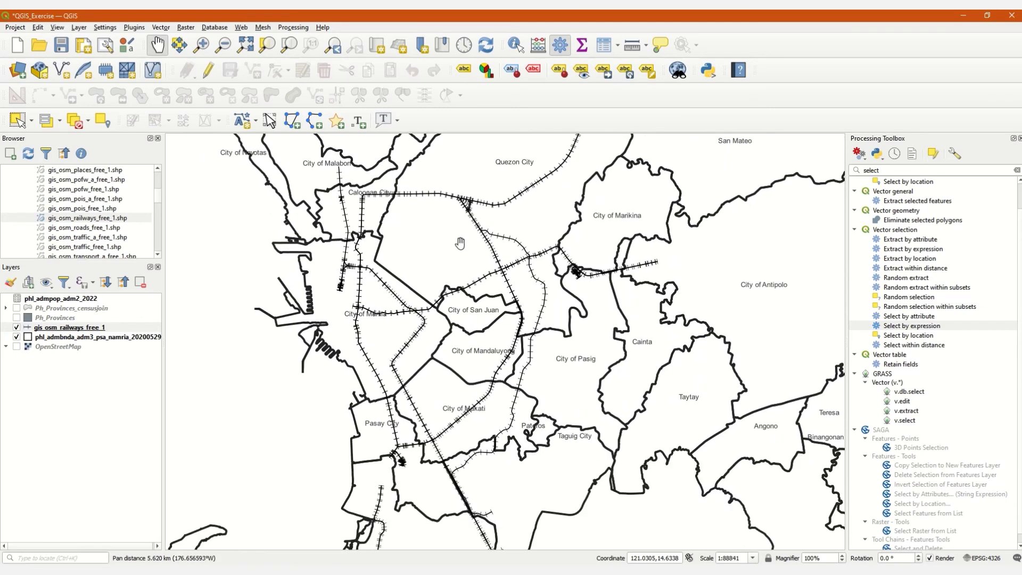
pyautogui.scroll(-1, 473, 236)
pyautogui.moveTo(513, 211); pyautogui.dragTo(479, 298)
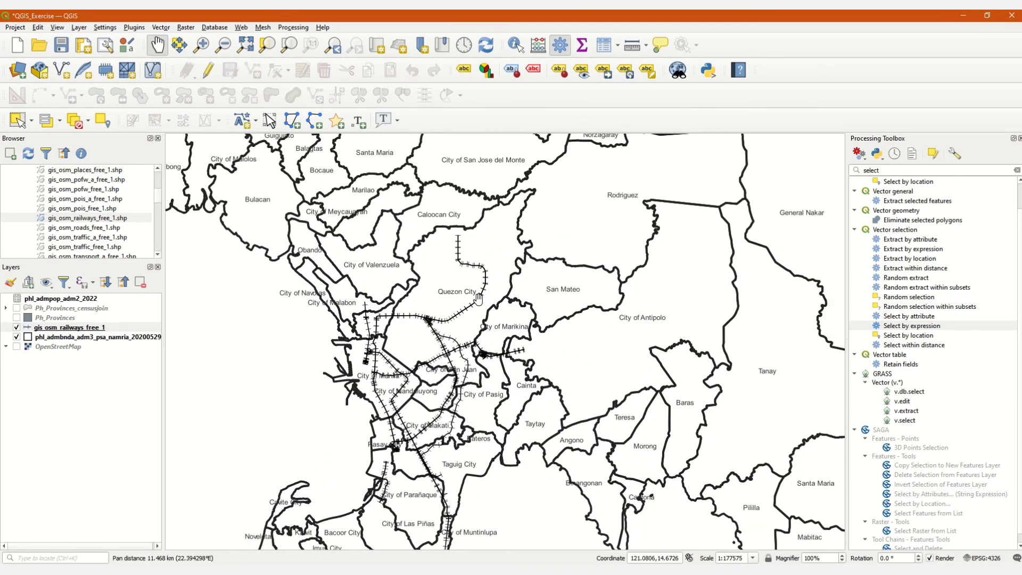
pyautogui.doubleClick(911, 336)
pyautogui.moveTo(604, 191); pyautogui.dragTo(612, 198)
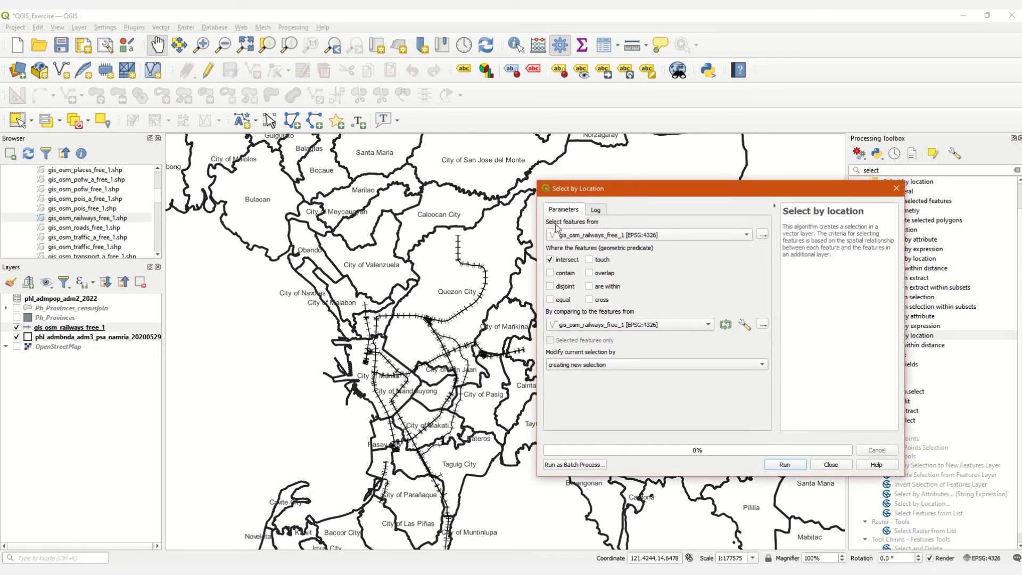
pyautogui.click(585, 240)
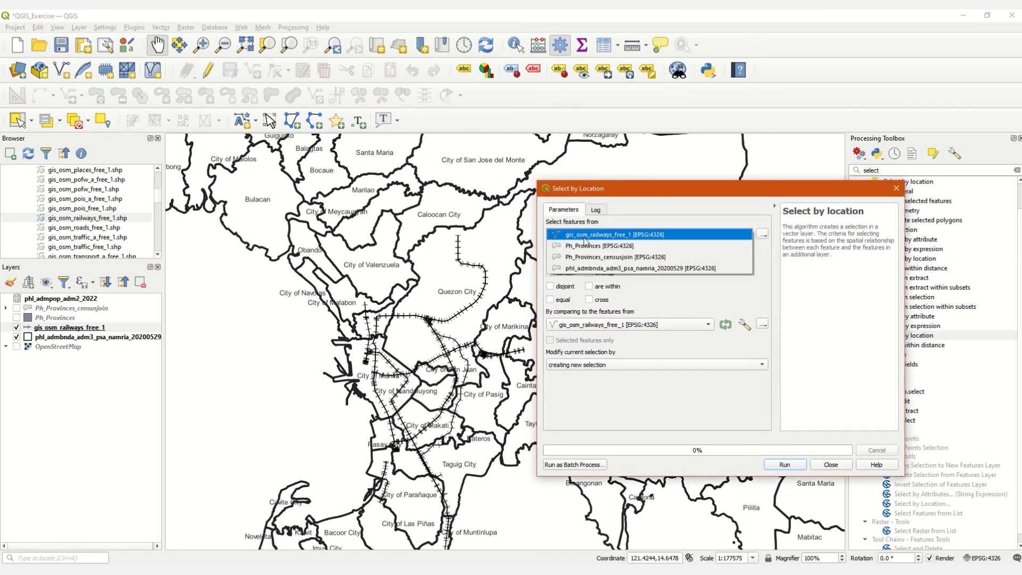
pyautogui.click(613, 268)
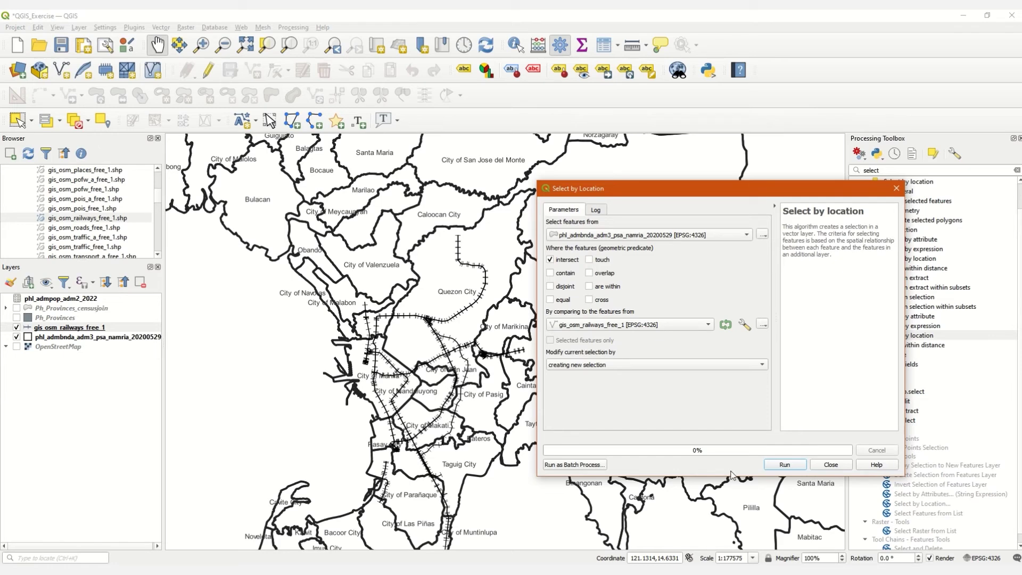
pyautogui.click(781, 465)
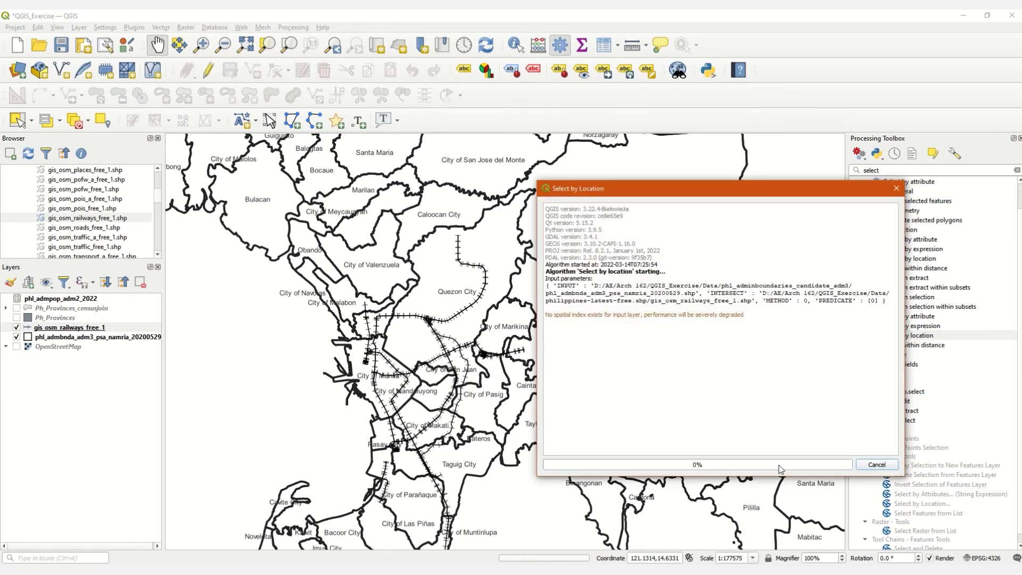